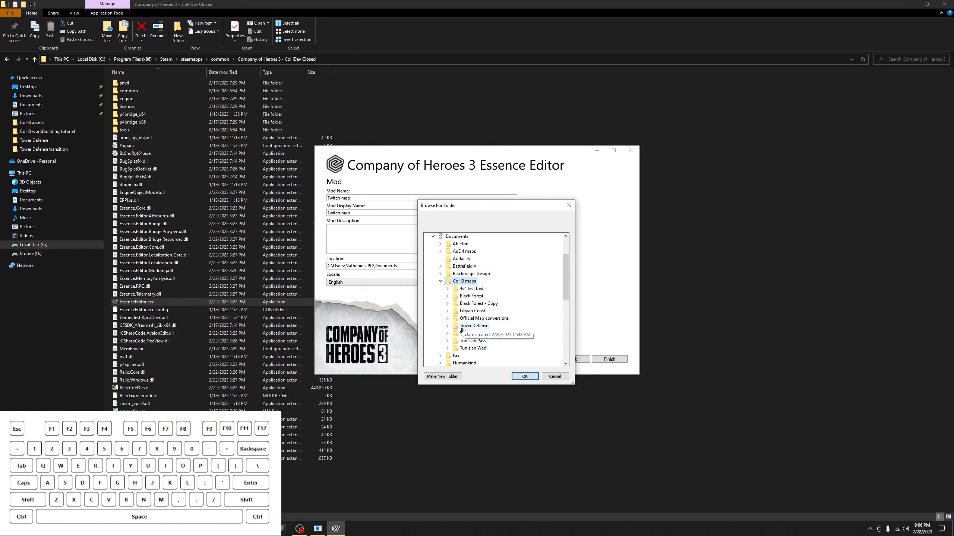
# Set the mod's location to the CoH3 maps folder and finish creating the Twitch map mod.
pyautogui.click(524, 376)
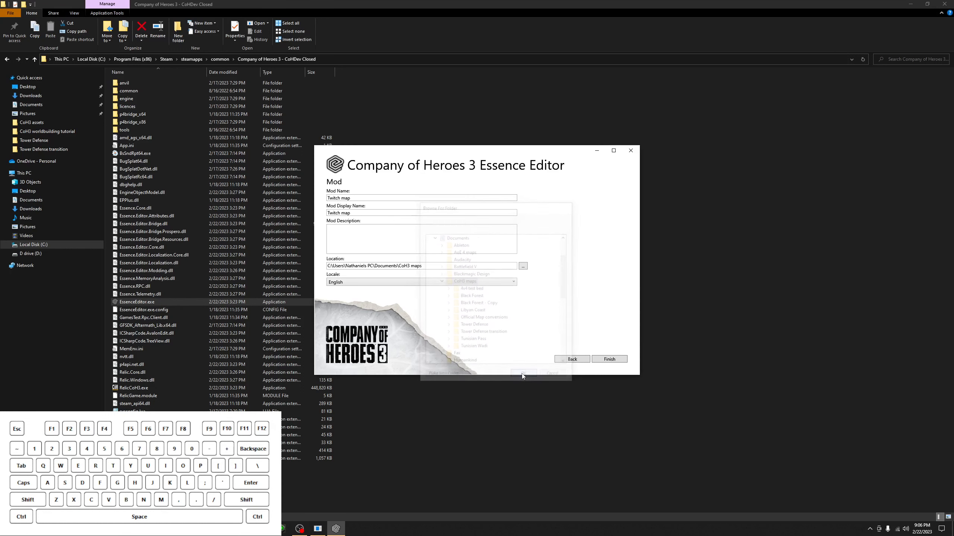
pyautogui.click(627, 360)
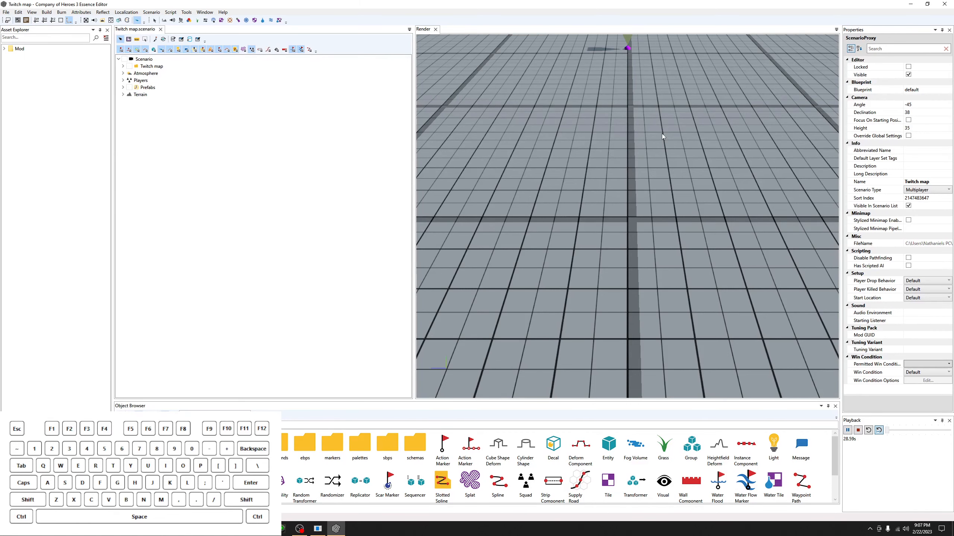
# Close the Asset Explorer and narrow the scenario outline to give the render view more space.
pyautogui.scroll(-5, 662, 135)
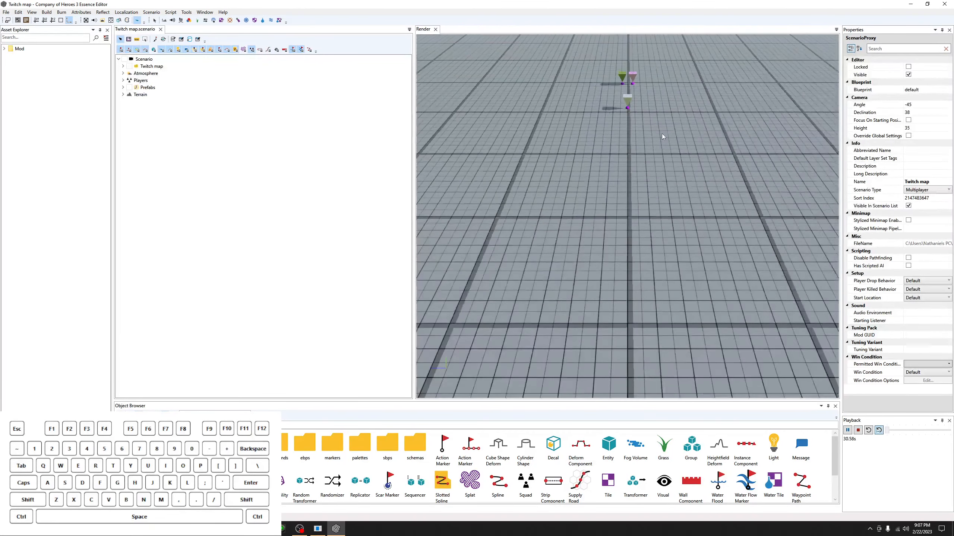
pyautogui.scroll(-5, 662, 135)
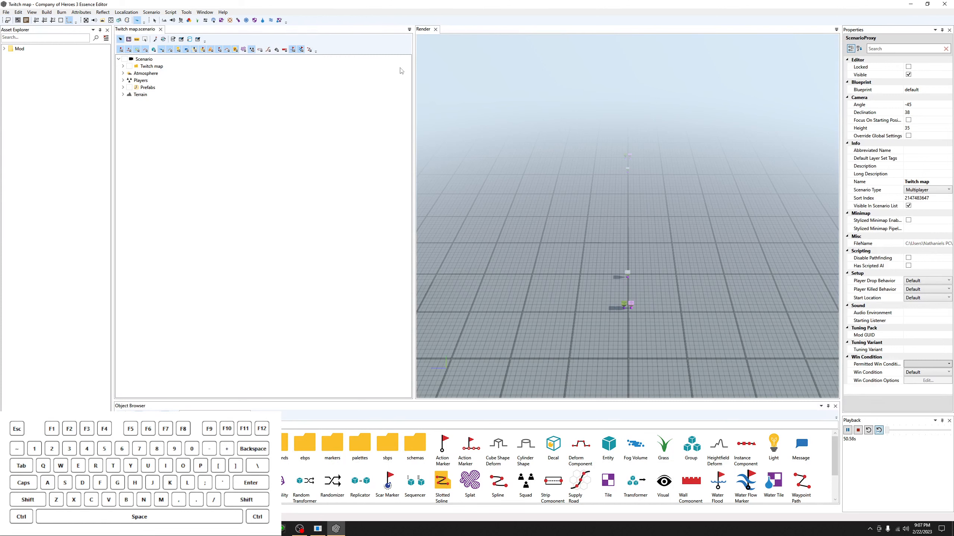
pyautogui.moveTo(414, 74); pyautogui.dragTo(323, 73)
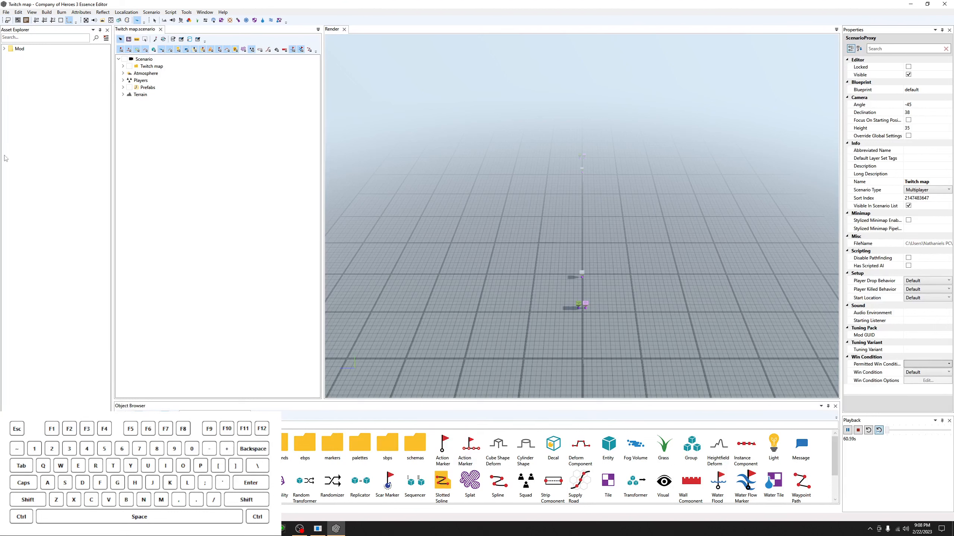
pyautogui.click(4, 48)
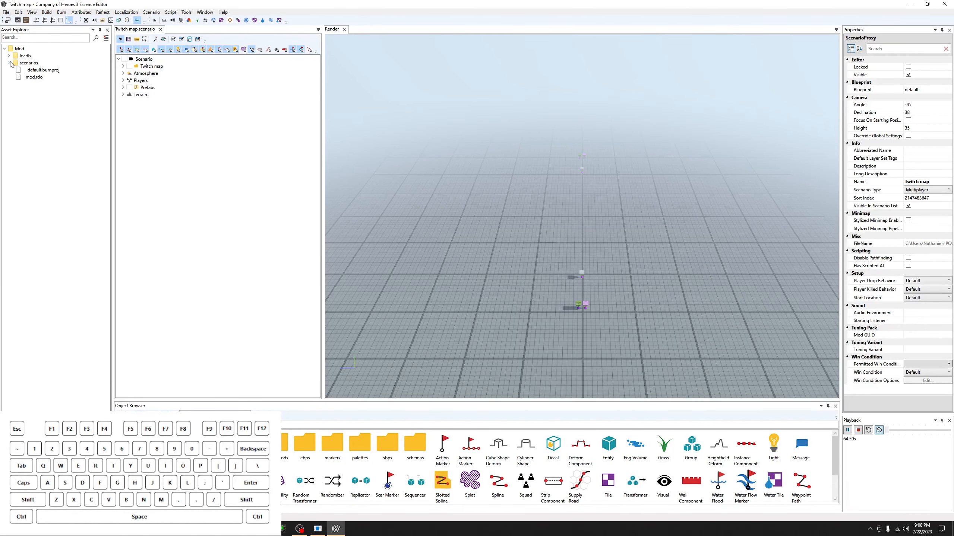
pyautogui.click(108, 30)
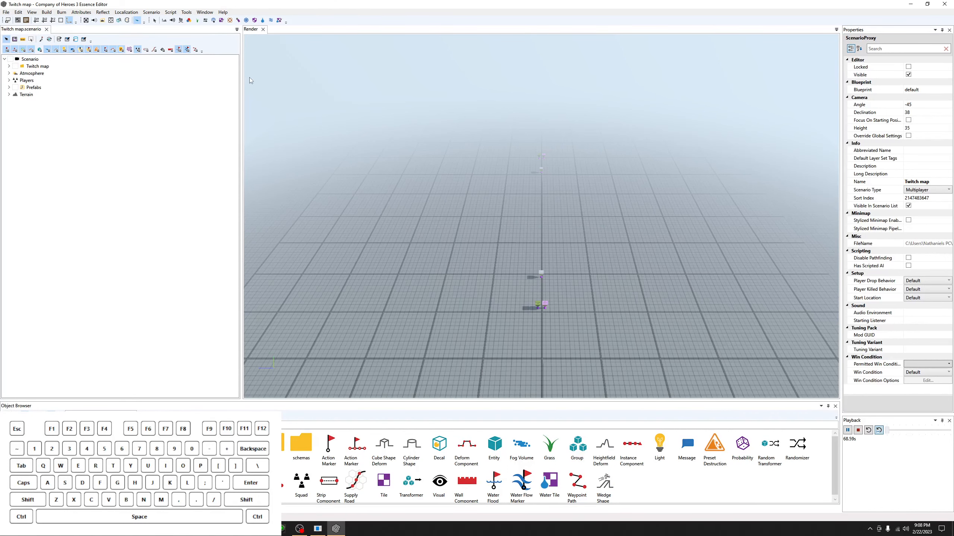
pyautogui.moveTo(241, 78); pyautogui.dragTo(209, 71)
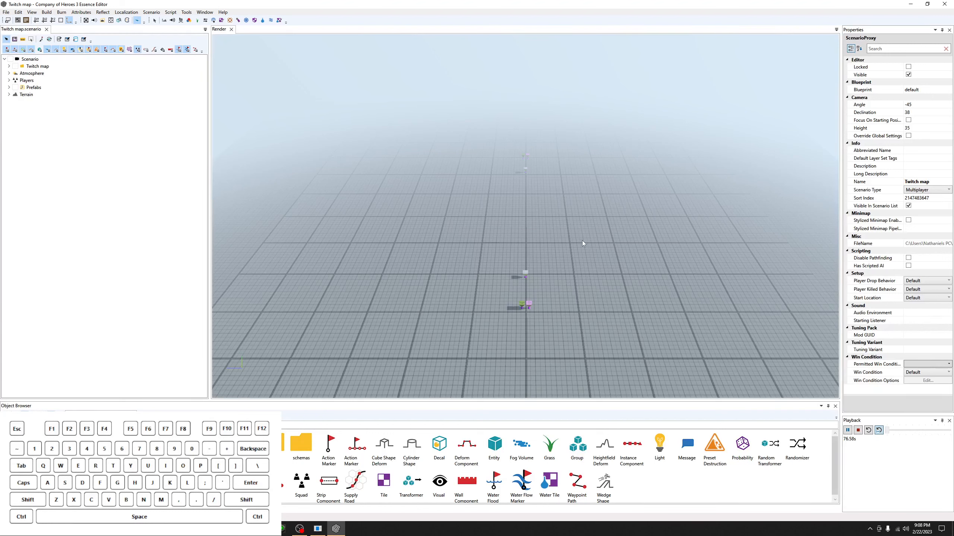
# Turn off the atmosphere fog and set the scenario overlay to None.
pyautogui.click(138, 22)
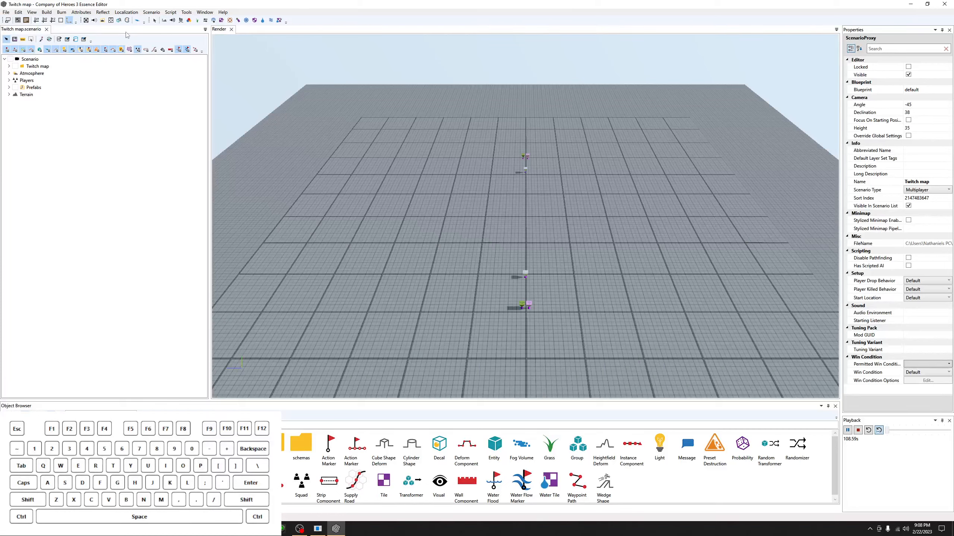
pyautogui.click(147, 14)
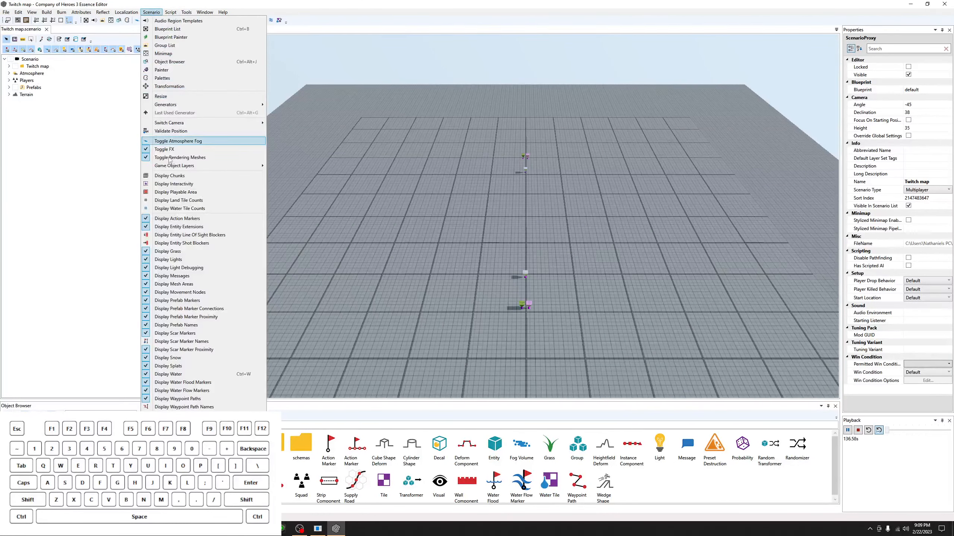
pyautogui.moveTo(188, 424)
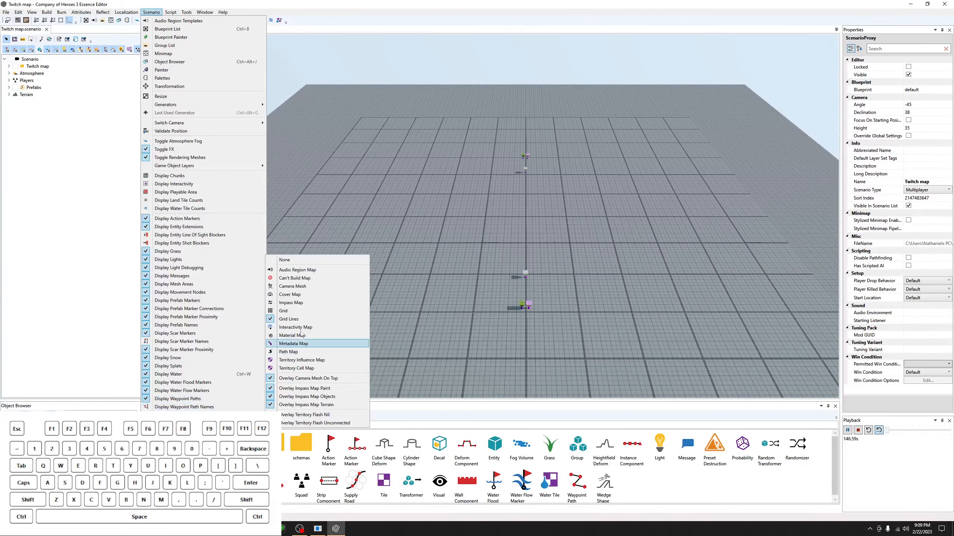
pyautogui.click(284, 261)
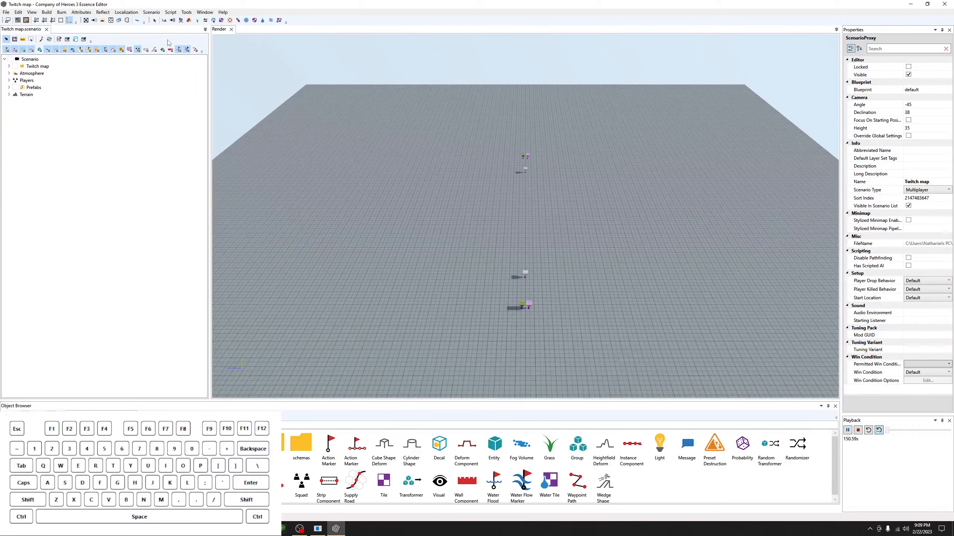
# Try the Grid XY and Grid XZ options in the render settings and leave both switched off.
pyautogui.click(203, 12)
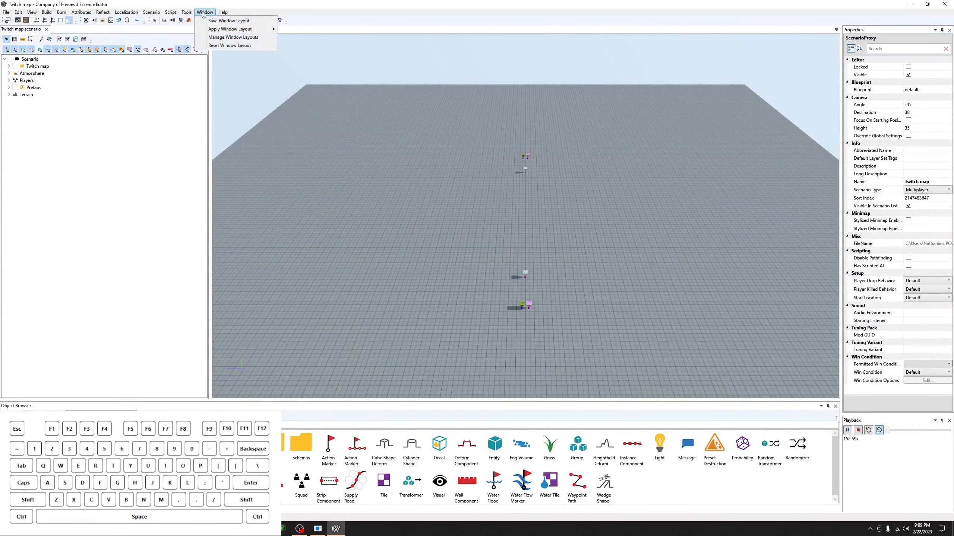
pyautogui.moveTo(183, 15)
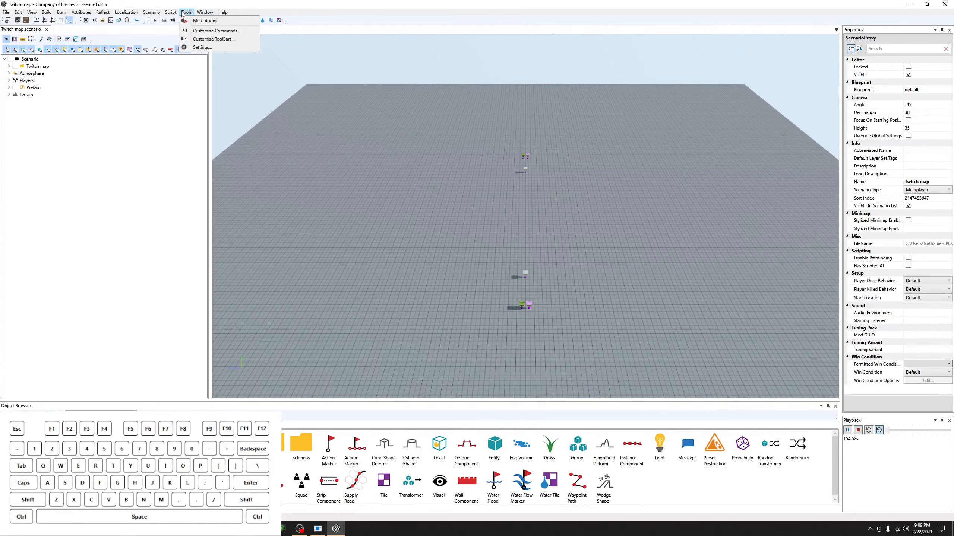
pyautogui.click(188, 48)
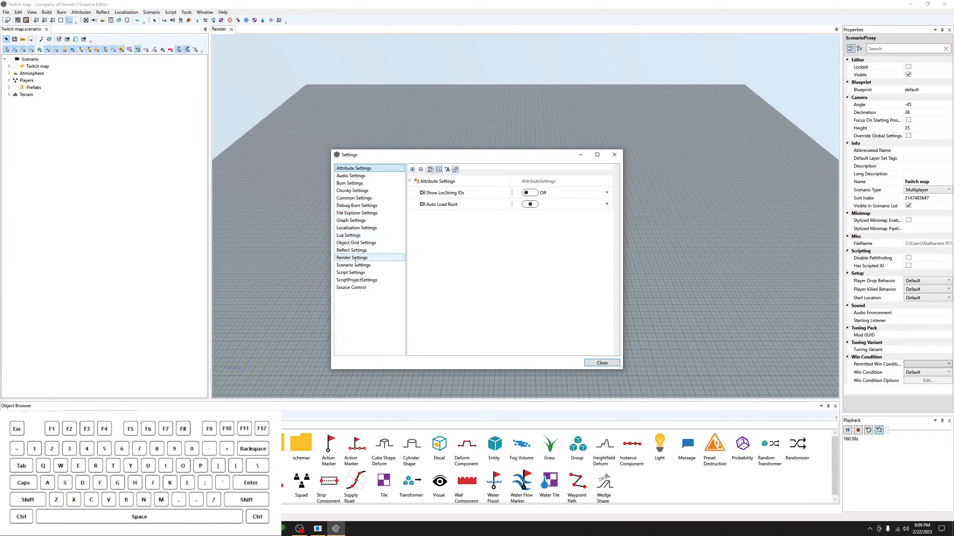
pyautogui.click(353, 257)
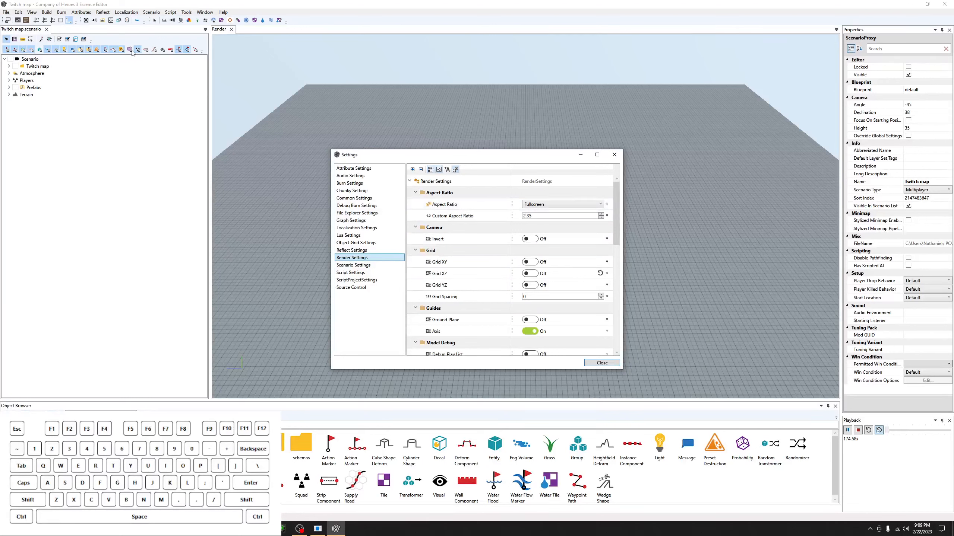
pyautogui.click(529, 264)
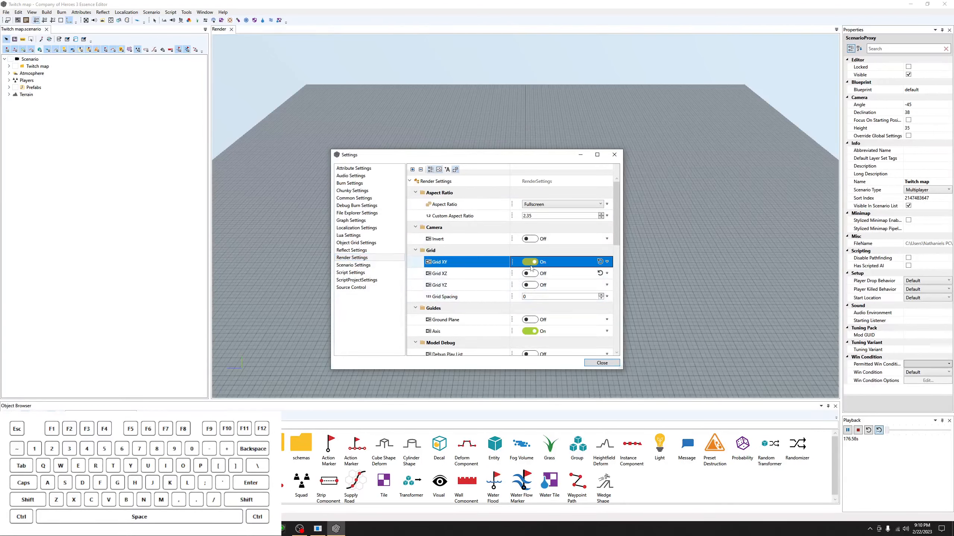
pyautogui.click(530, 265)
pyautogui.click(530, 265)
pyautogui.click(532, 277)
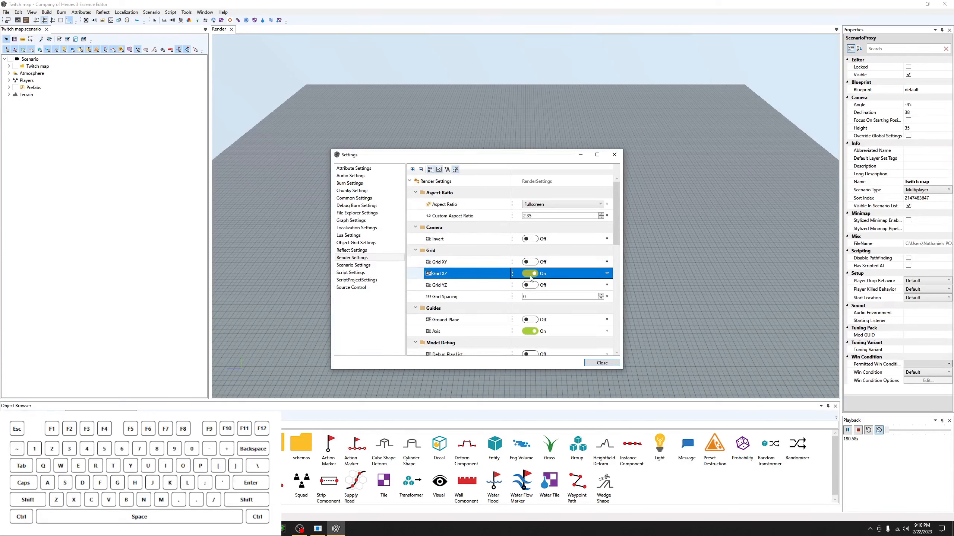
pyautogui.click(532, 277)
pyautogui.click(530, 262)
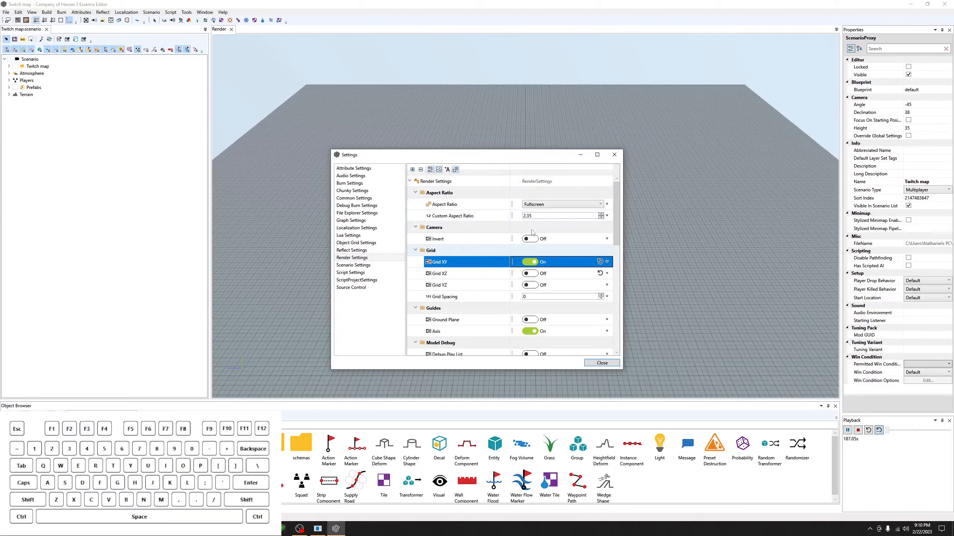
pyautogui.click(533, 259)
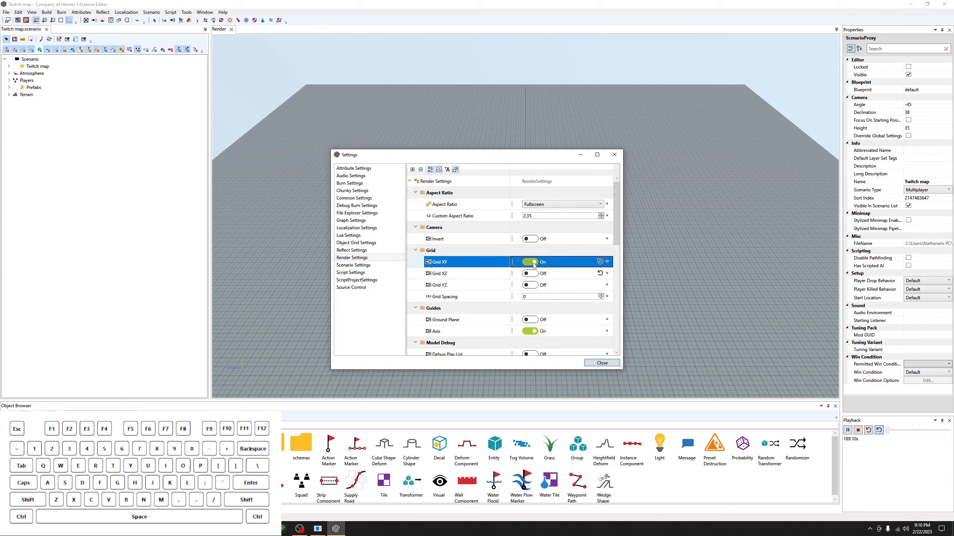
pyautogui.click(370, 258)
pyautogui.moveTo(616, 197)
pyautogui.mouseDown()
pyautogui.moveTo(616, 315)
pyautogui.moveTo(619, 208)
pyautogui.mouseUp()
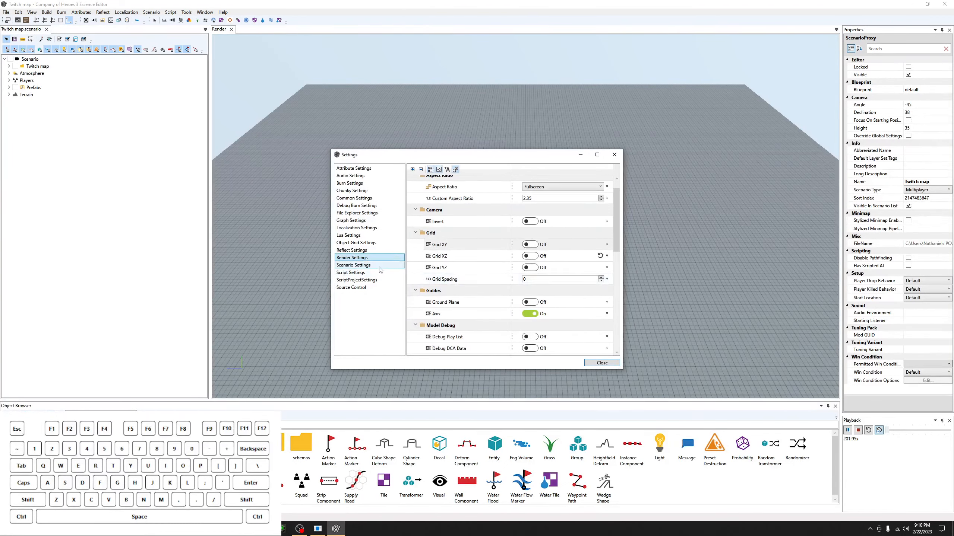
# In the scenario settings, reset Overlay Grid Units to the default, set it back to 32, and close the settings.
pyautogui.click(380, 268)
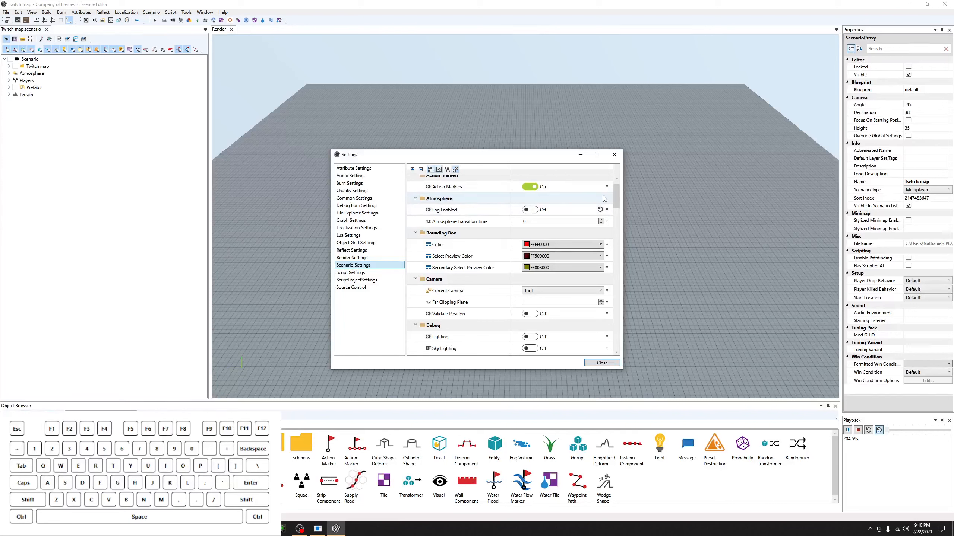
pyautogui.scroll(1, 469, 241)
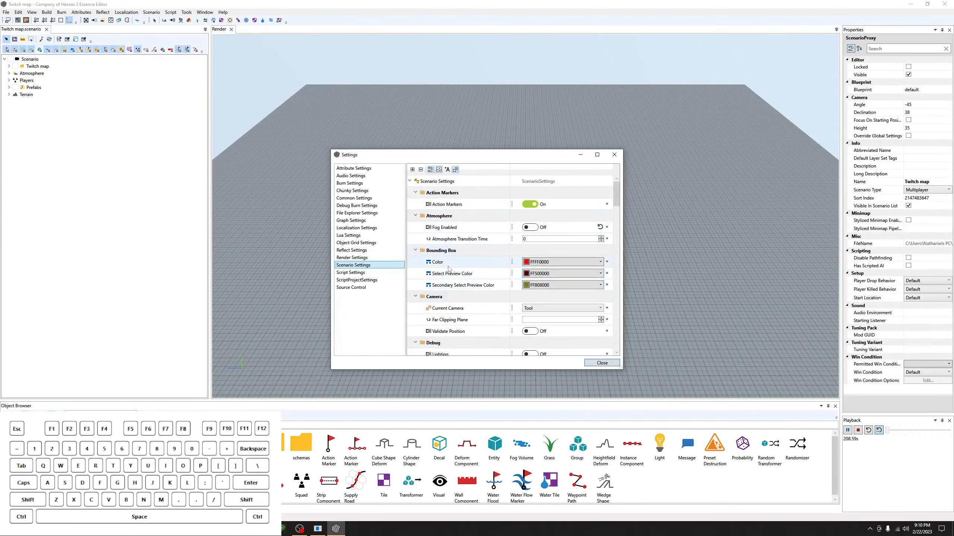
pyautogui.scroll(-1, 620, 199)
pyautogui.moveTo(619, 199); pyautogui.dragTo(617, 257)
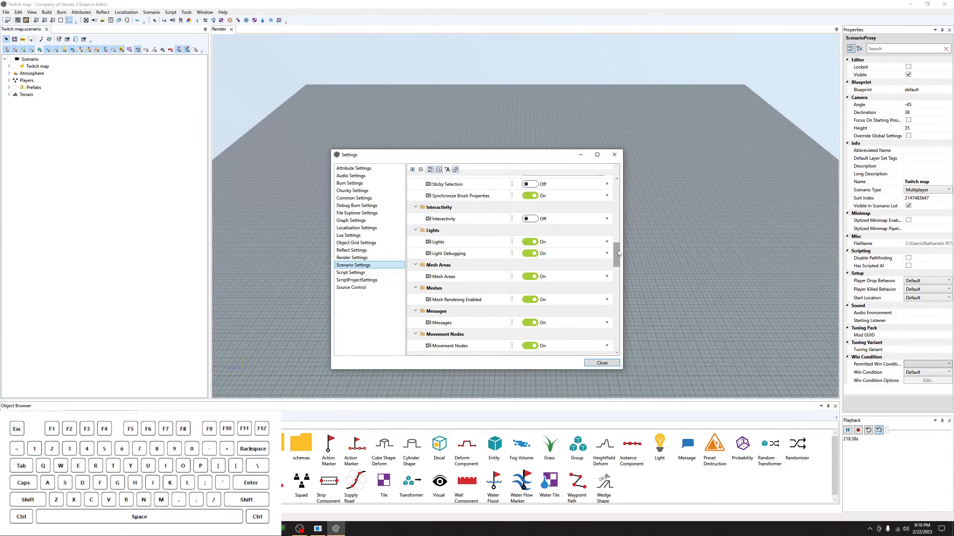
pyautogui.scroll(-2, 539, 201)
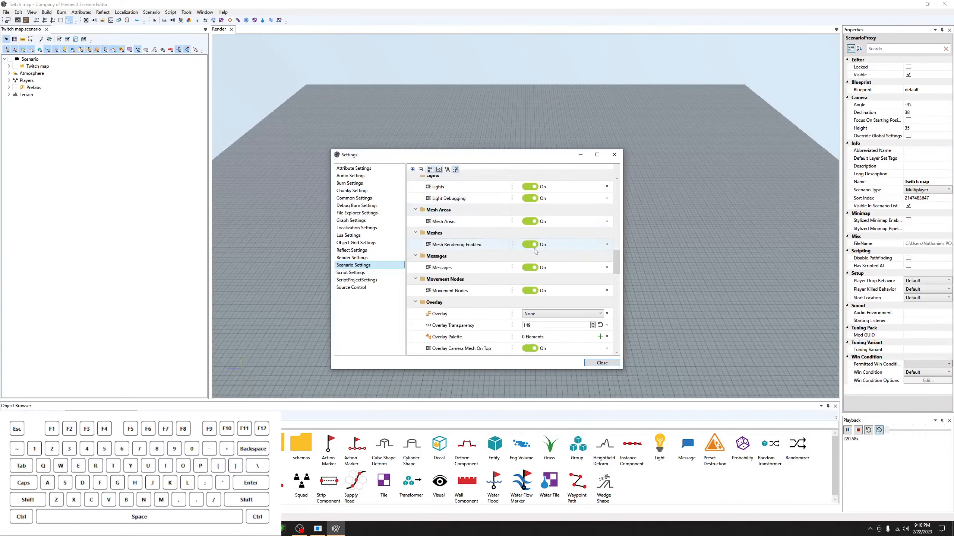
pyautogui.moveTo(616, 255); pyautogui.dragTo(619, 275)
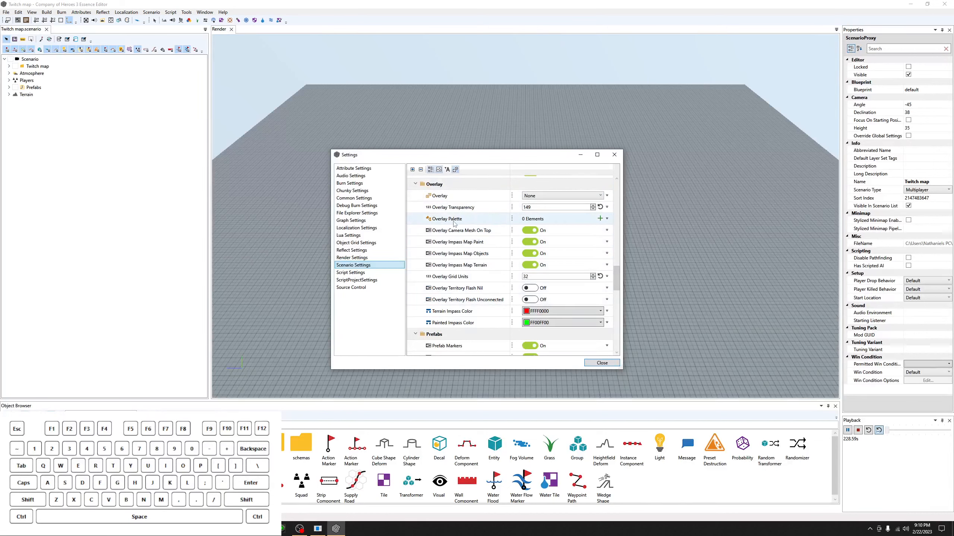
pyautogui.moveTo(618, 276)
pyautogui.mouseDown()
pyautogui.moveTo(627, 312)
pyautogui.moveTo(623, 273)
pyautogui.mouseUp()
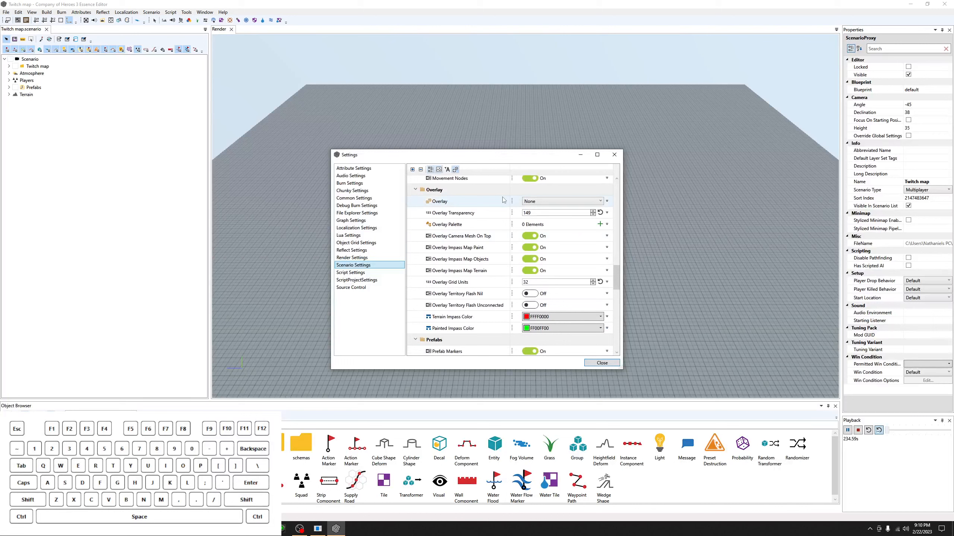
pyautogui.click(526, 225)
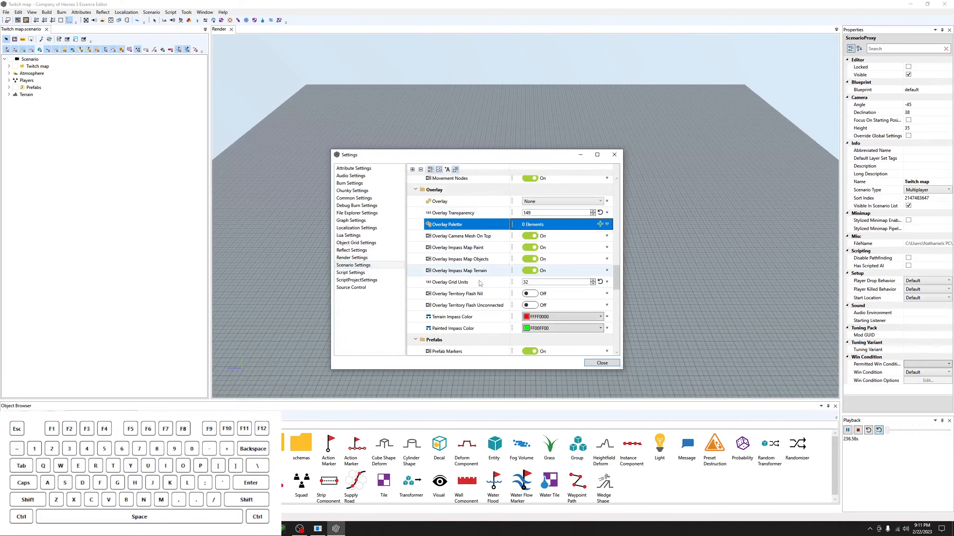
pyautogui.click(454, 283)
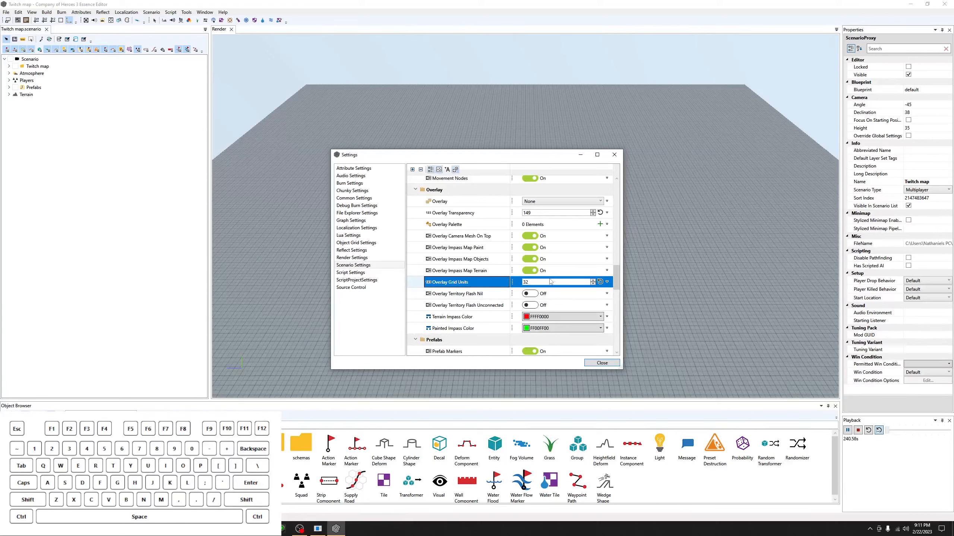
pyautogui.click(600, 282)
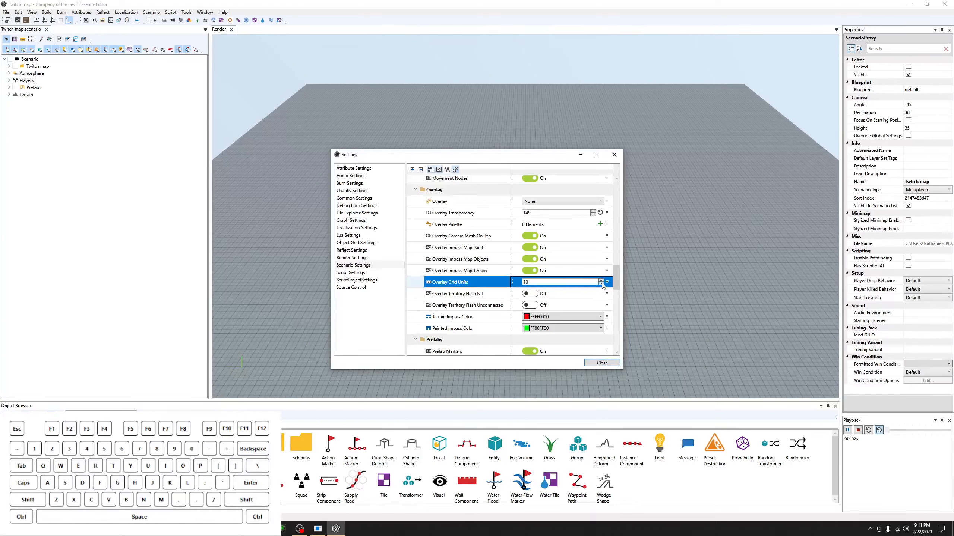
pyautogui.doubleClick(532, 280)
pyautogui.write('32')
pyautogui.click(602, 363)
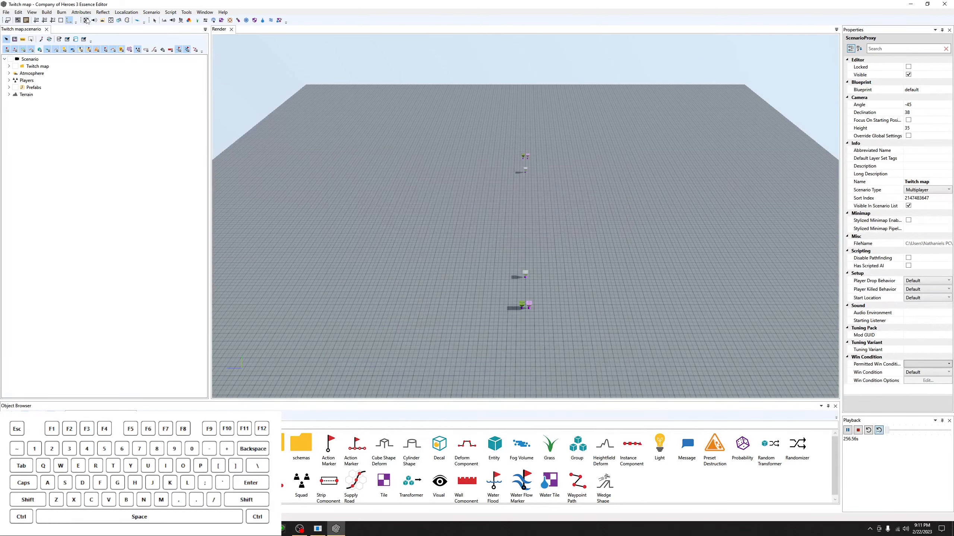
# Set the scenario overlay to Grid so the map shows a checkered pattern.
pyautogui.click(151, 12)
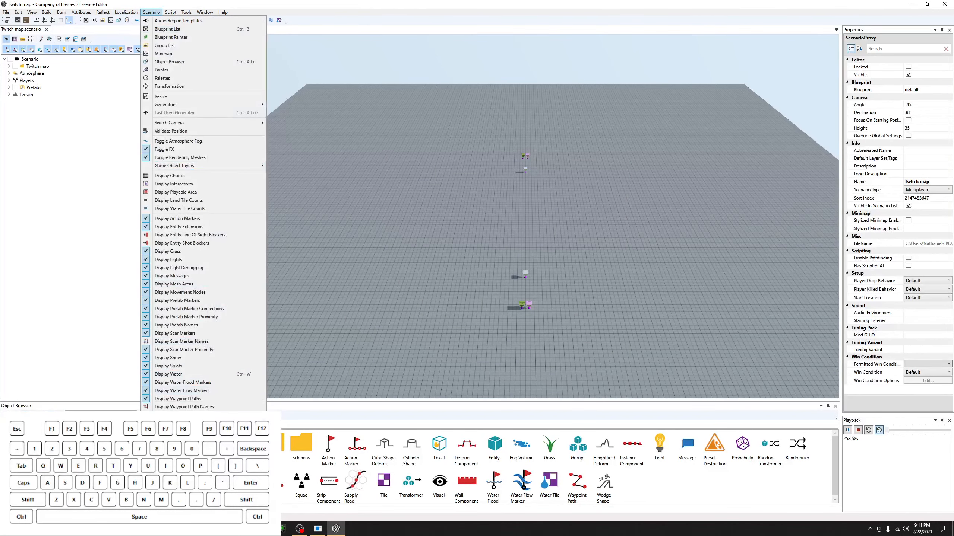
pyautogui.moveTo(210, 424)
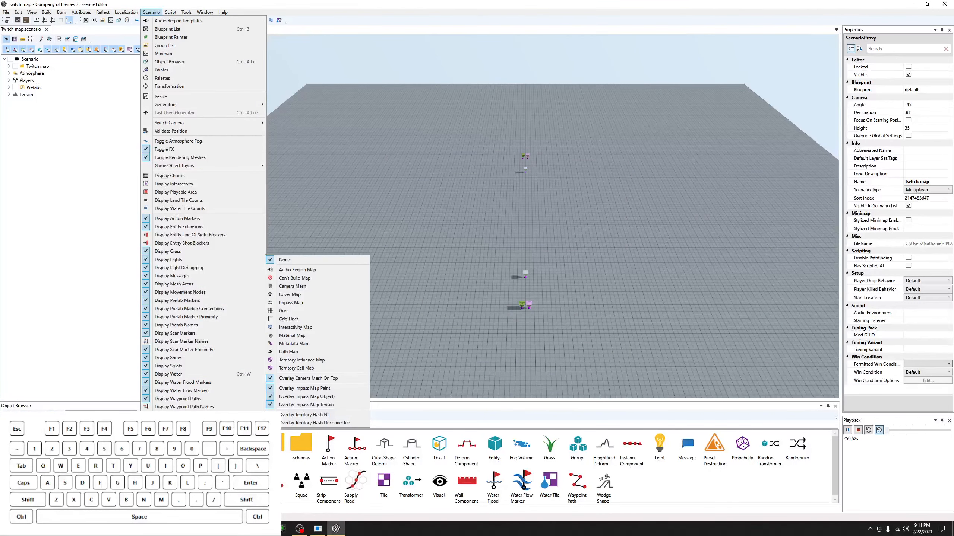
pyautogui.click(298, 311)
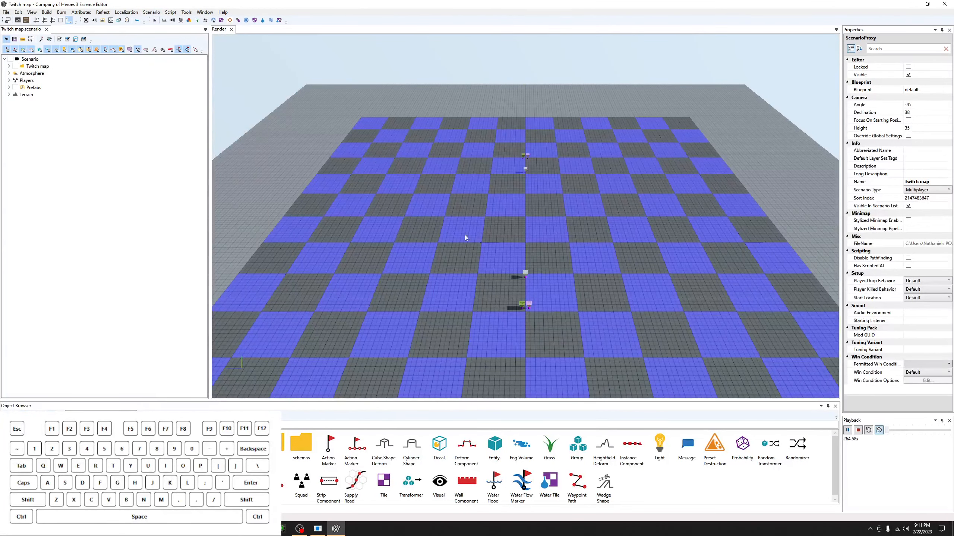
# Set the scenario overlay to Grid Lines and show the ScenarioEditor.Overlay toolbar.
pyautogui.click(151, 12)
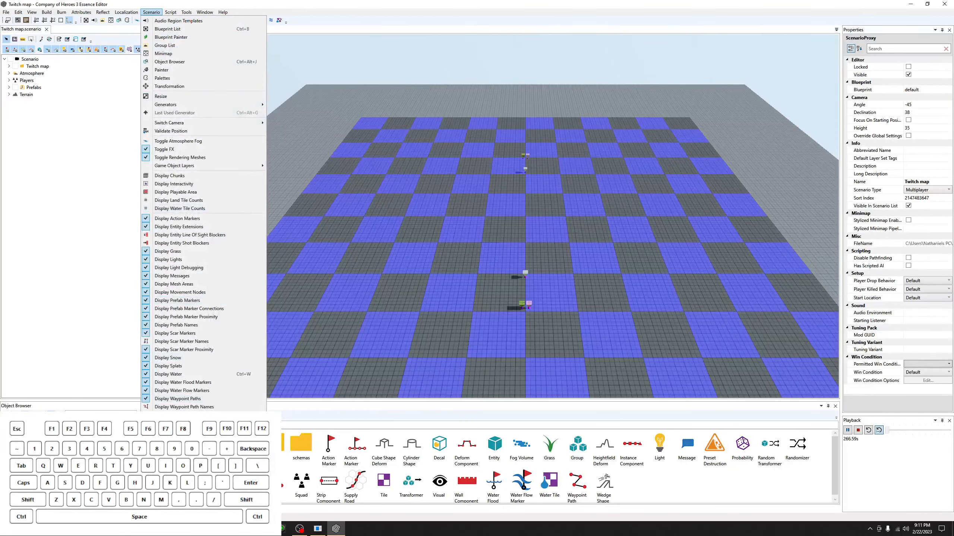
pyautogui.moveTo(210, 423)
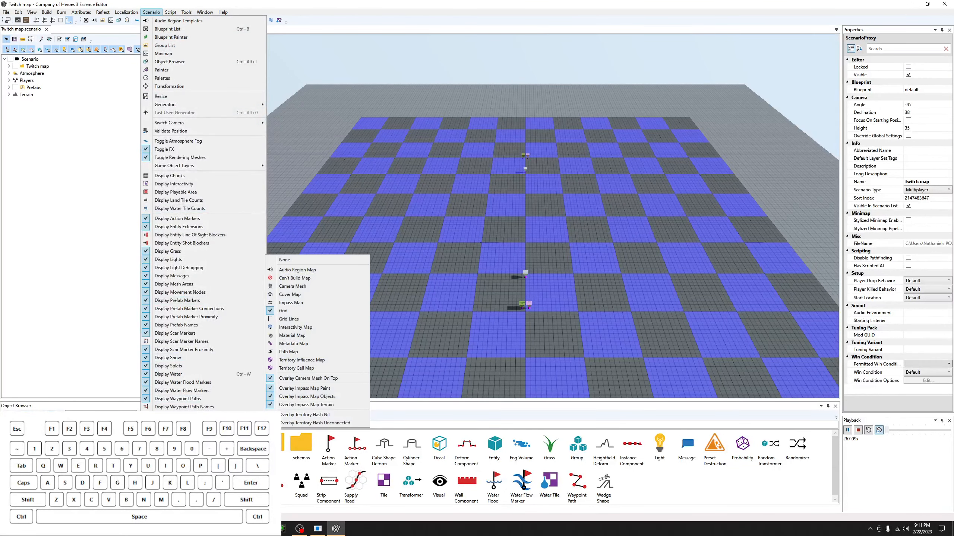
pyautogui.click(289, 319)
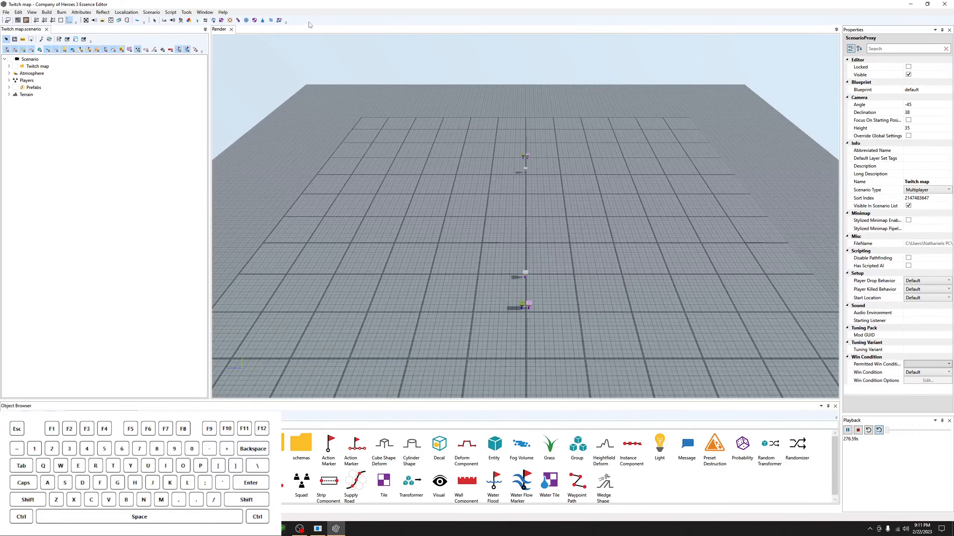
pyautogui.rightClick(299, 23)
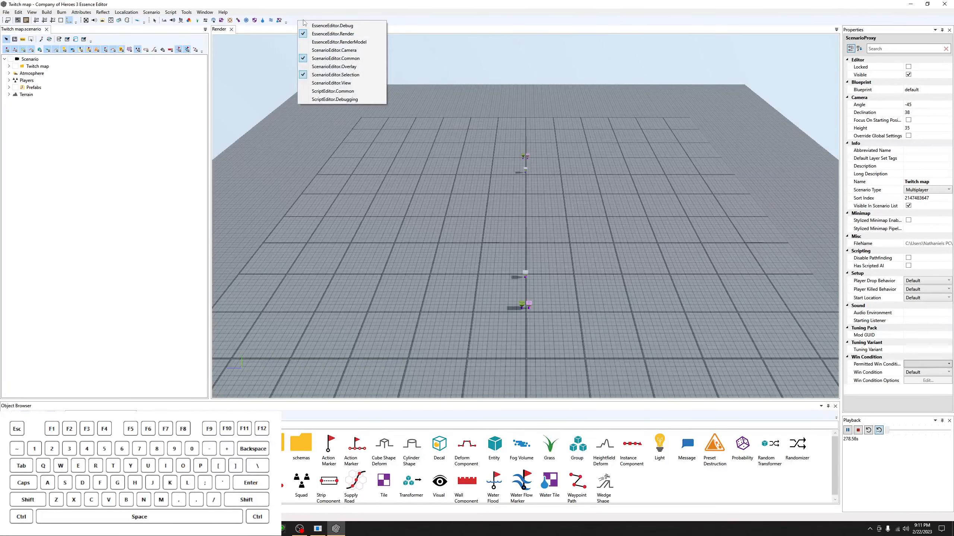
pyautogui.click(333, 68)
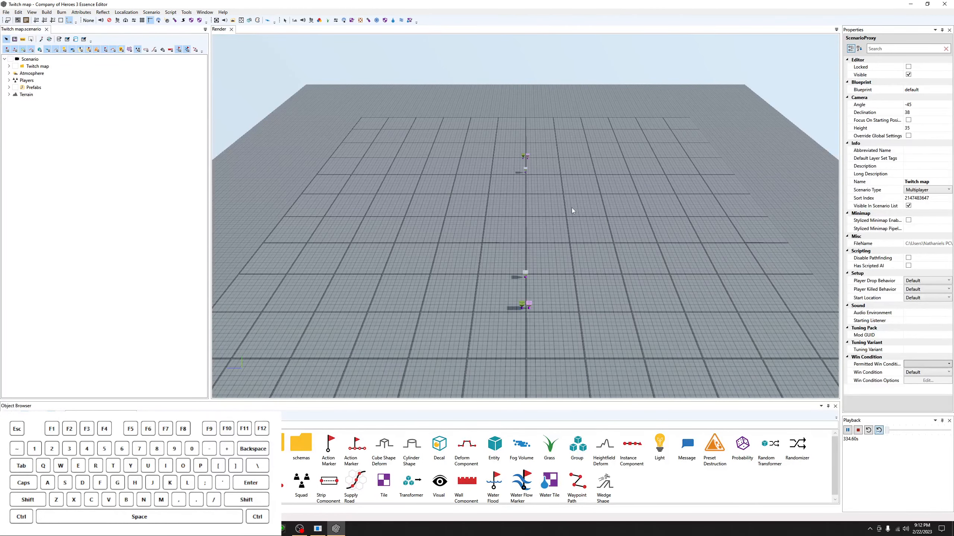
# Expand the Twitch map layer and examine its starting territory, starting position and map entry point entities.
pyautogui.scroll(-3, 565, 220)
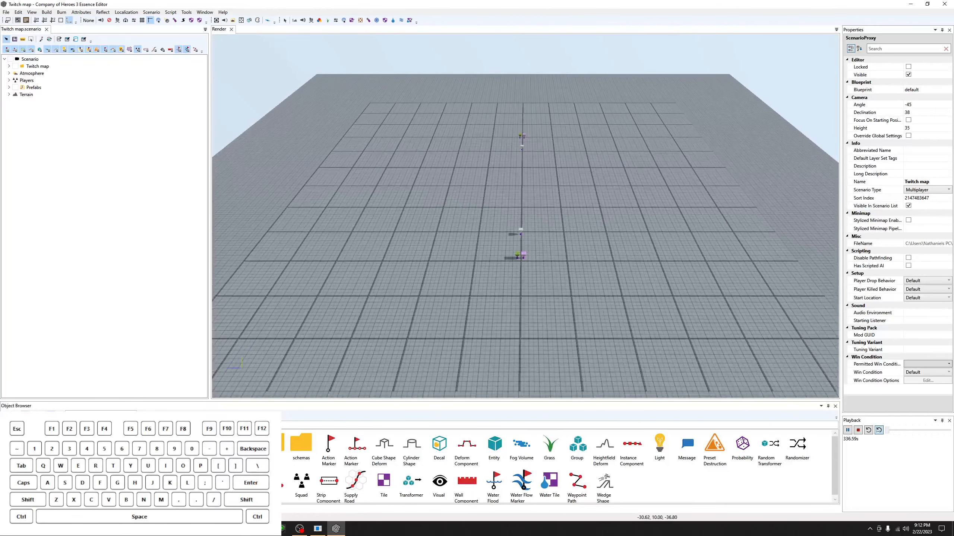
pyautogui.moveTo(565, 209); pyautogui.dragTo(576, 195, button='middle')
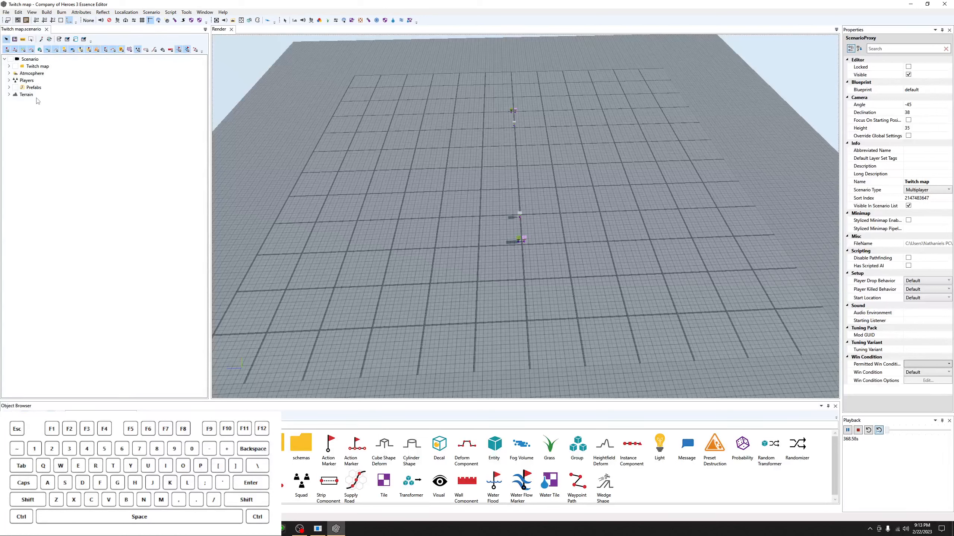
pyautogui.click(8, 66)
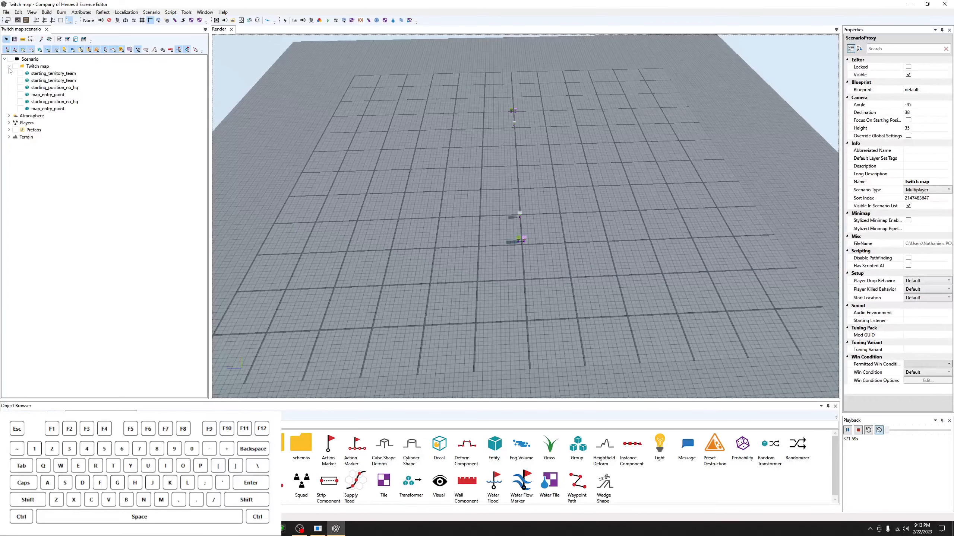
pyautogui.click(45, 73)
pyautogui.click(50, 81)
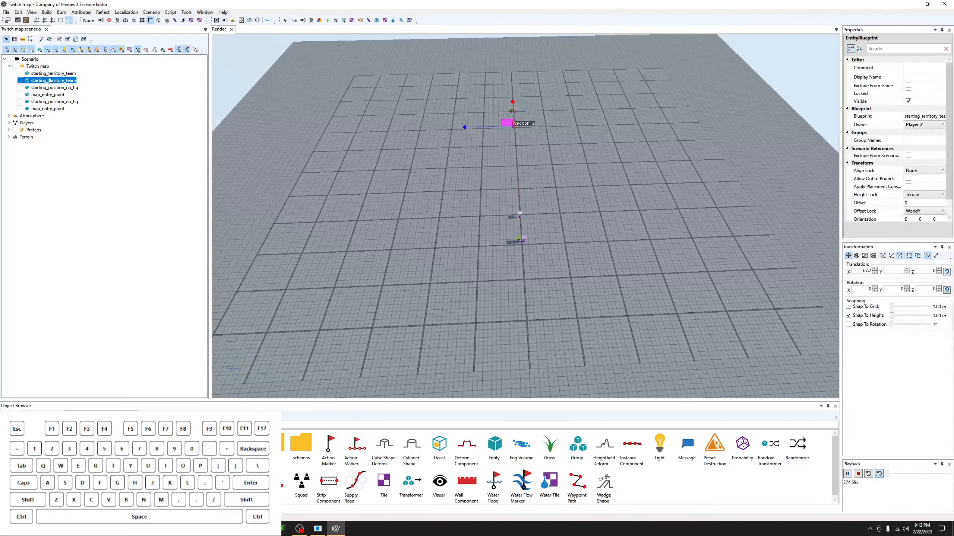
pyautogui.click(56, 88)
pyautogui.click(59, 102)
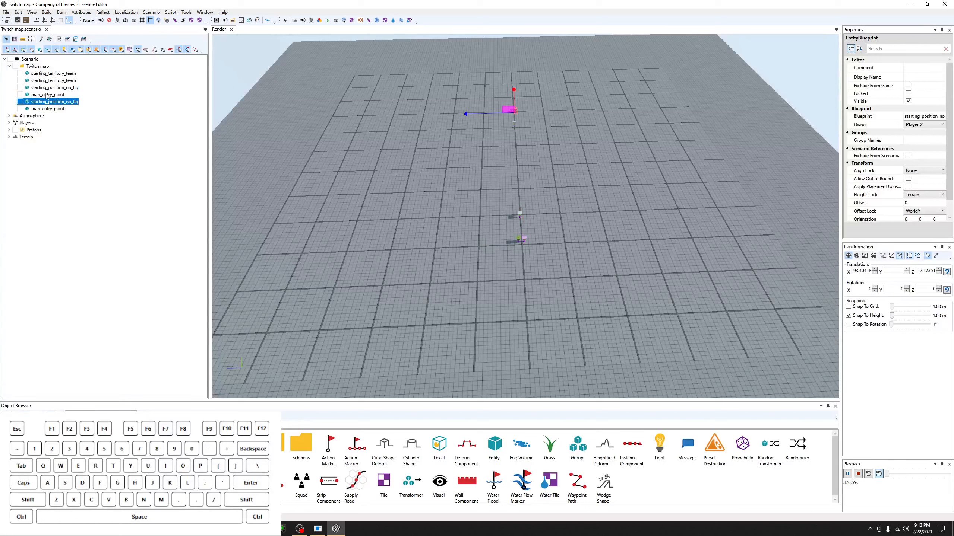
pyautogui.click(49, 95)
pyautogui.click(55, 108)
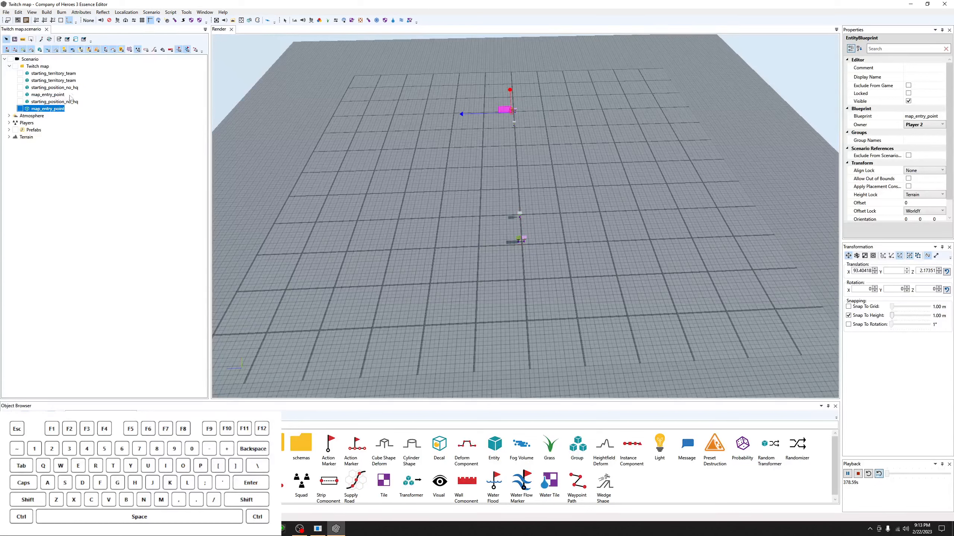
# Add a new layer named "Spline outline" to the scenario, set as the default parent.
pyautogui.rightClick(34, 64)
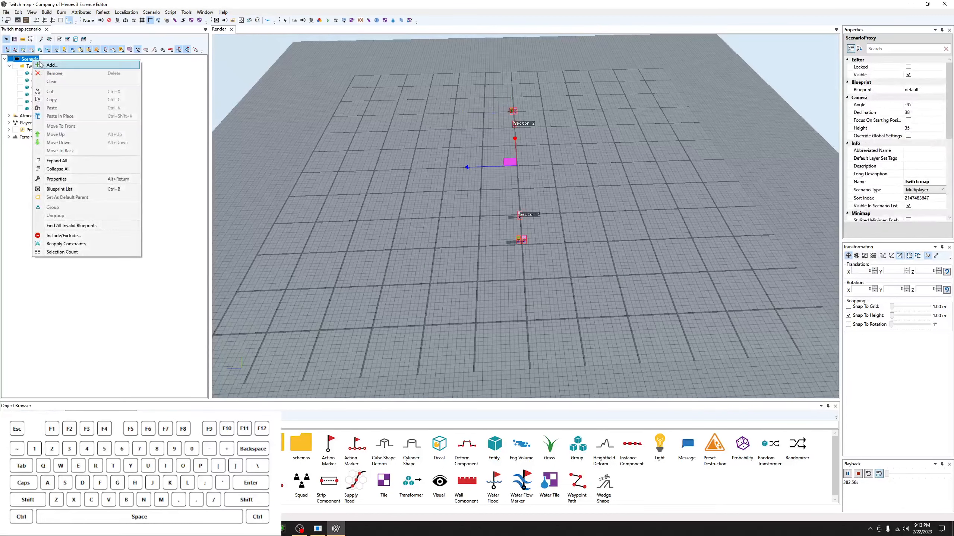
pyautogui.click(47, 65)
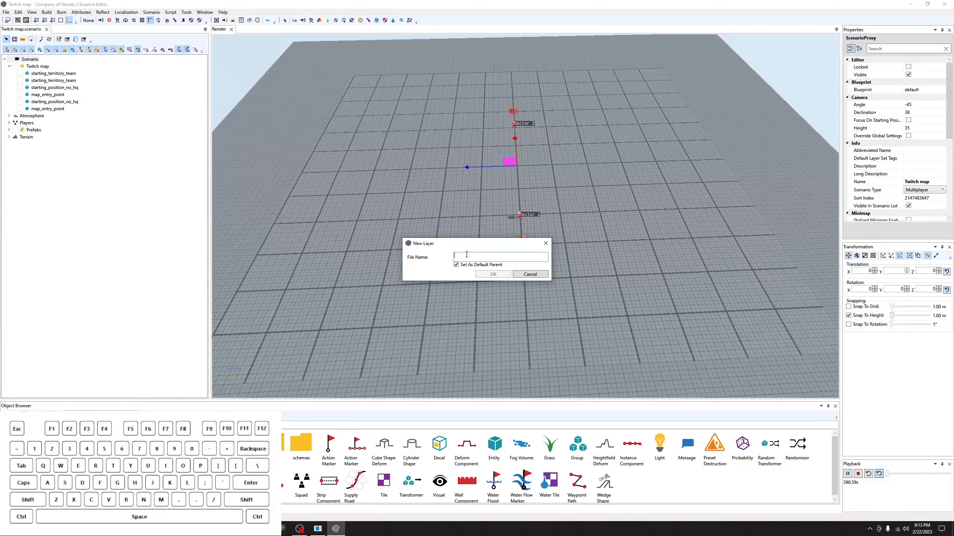
pyautogui.write('Spline outline')
pyautogui.click(492, 274)
# Add a Spline blueprint to the Spline outline layer and move it to about X -50, Z 1.5.
pyautogui.rightClick(33, 119)
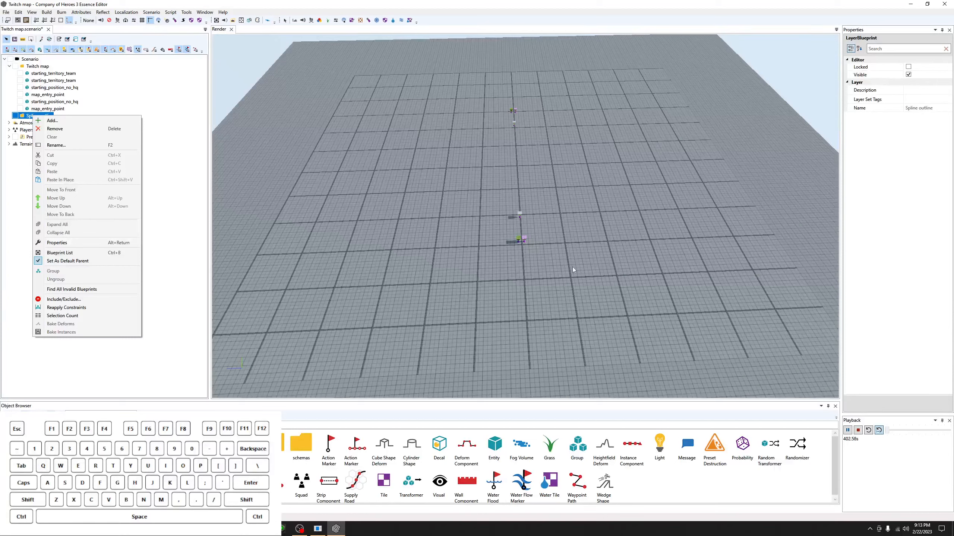
pyautogui.click(53, 121)
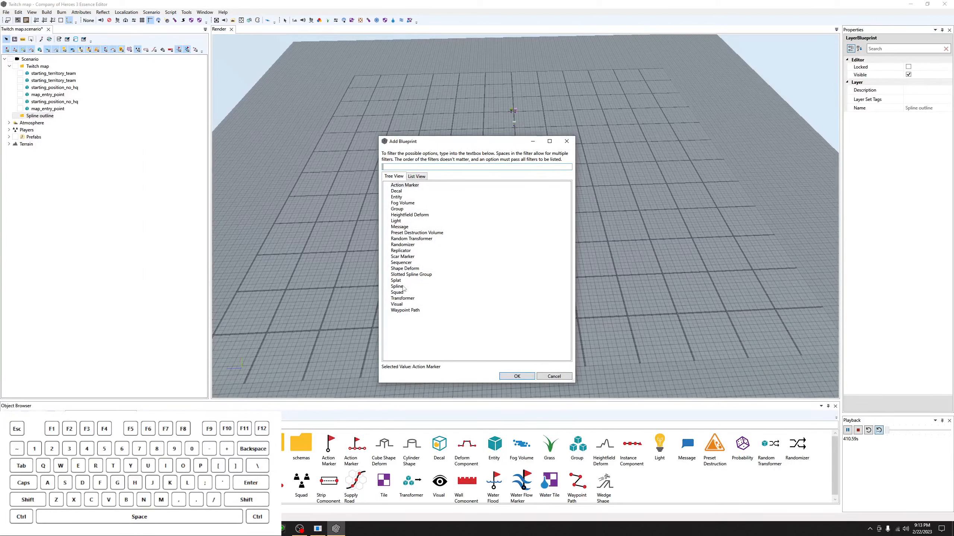
pyautogui.write('spl')
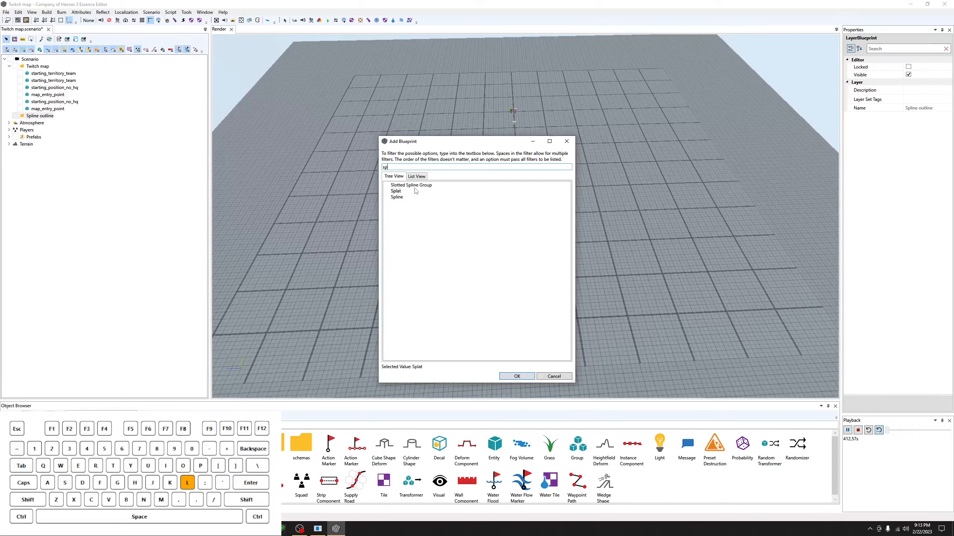
pyautogui.click(396, 196)
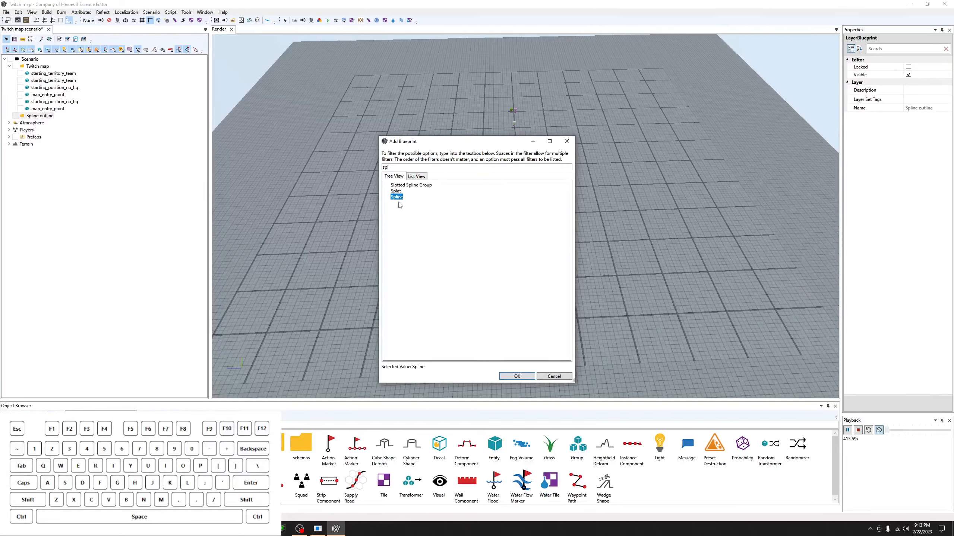
pyautogui.click(517, 376)
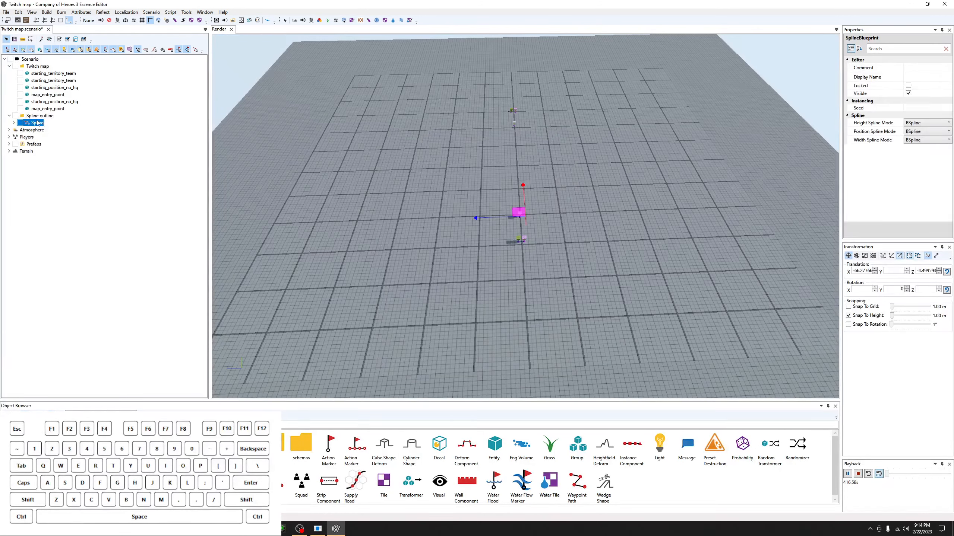
pyautogui.scroll(3, 544, 211)
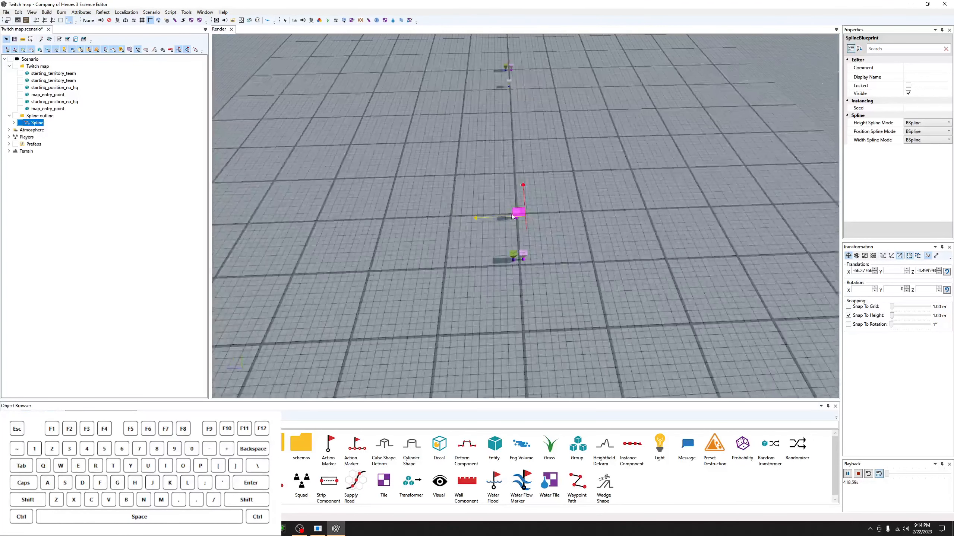
pyautogui.moveTo(510, 216); pyautogui.dragTo(498, 193)
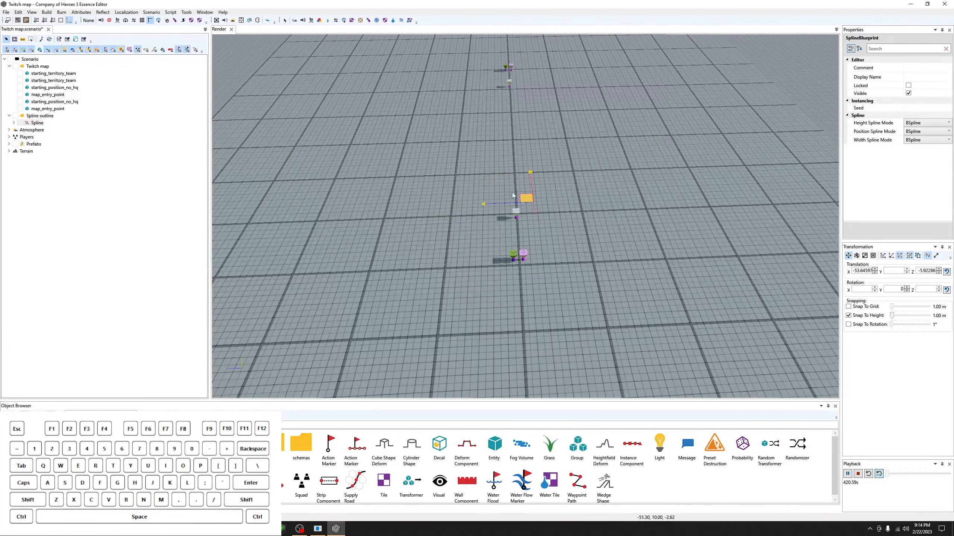
# Expand the spline and examine each of its control points.
pyautogui.click(14, 124)
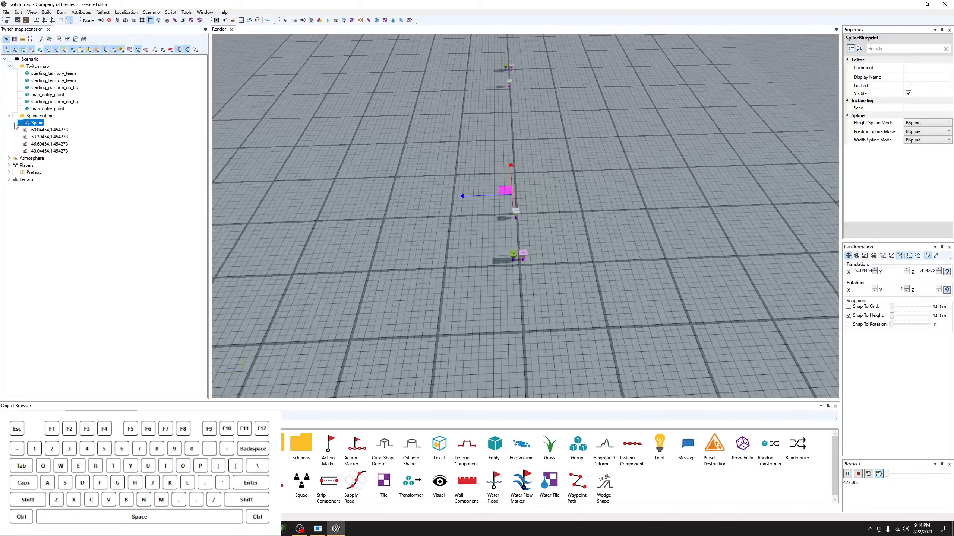
pyautogui.click(48, 130)
pyautogui.click(50, 136)
pyautogui.click(51, 144)
pyautogui.click(51, 150)
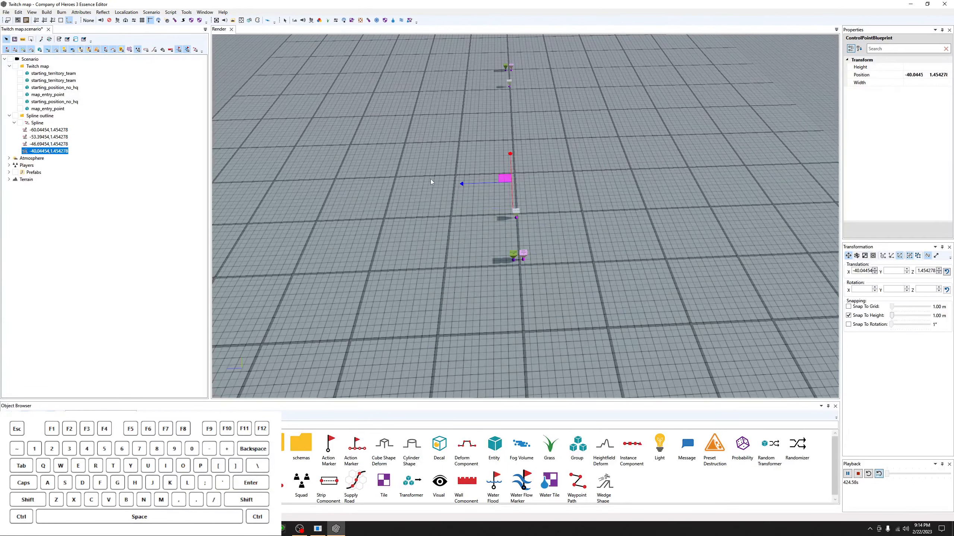
# Enter control point editing for the spline, try moving its third control point, and undo the move.
pyautogui.moveTo(430, 179); pyautogui.dragTo(447, 224, button='middle')
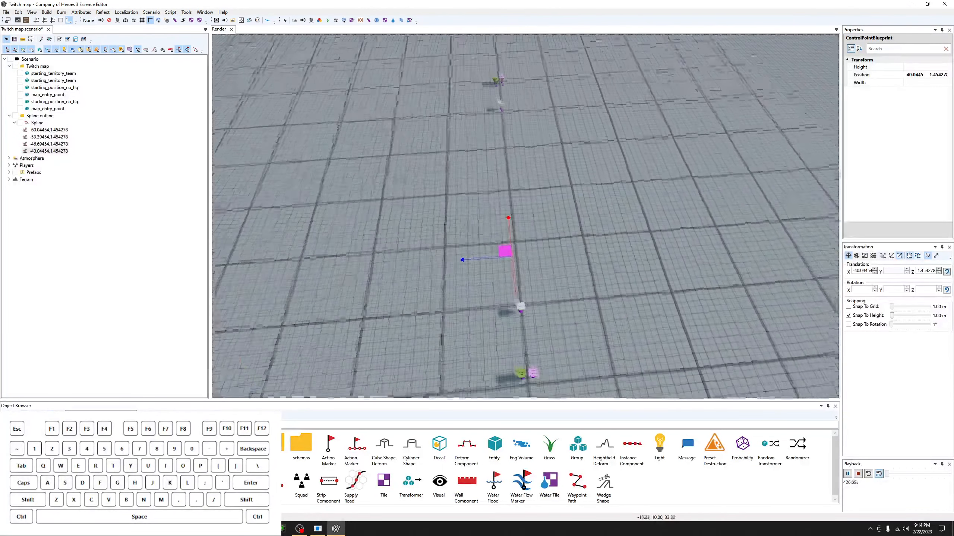
pyautogui.moveTo(544, 279); pyautogui.dragTo(541, 272, button='middle')
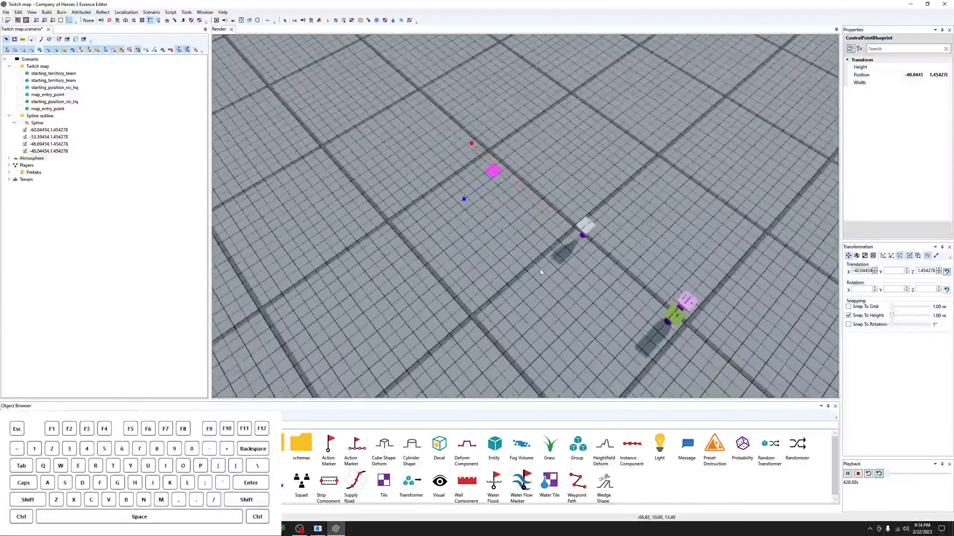
pyautogui.press('space')
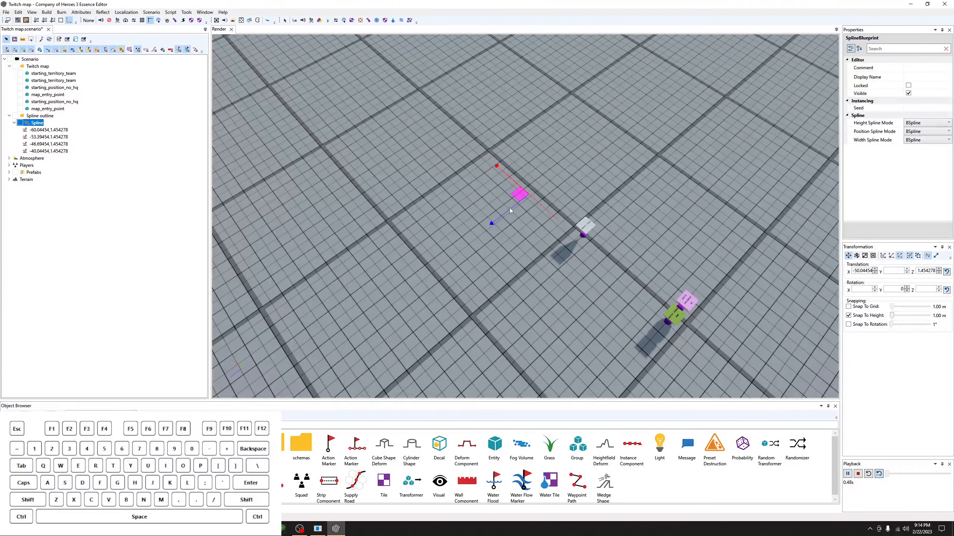
pyautogui.moveTo(510, 211); pyautogui.dragTo(516, 244, button='middle')
pyautogui.press('space')
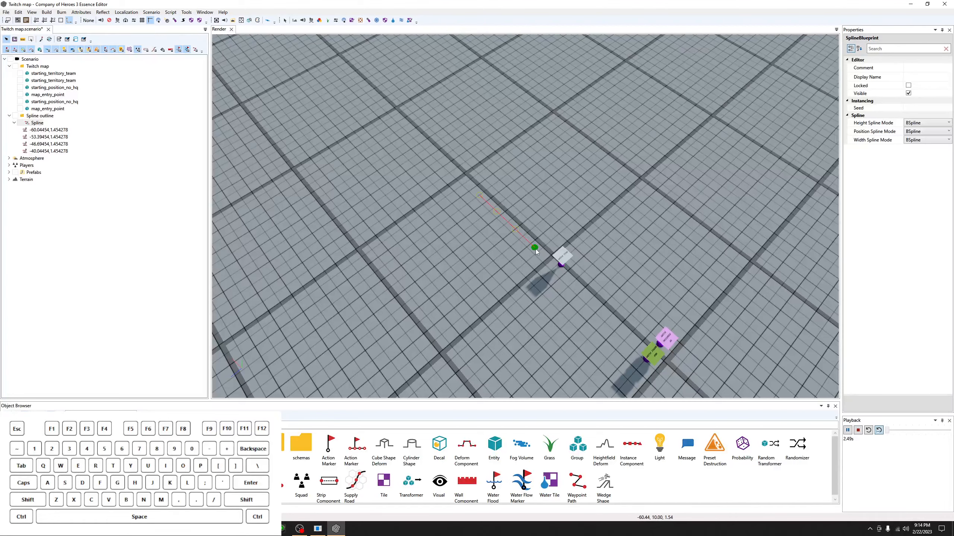
pyautogui.click(534, 248)
pyautogui.click(494, 209)
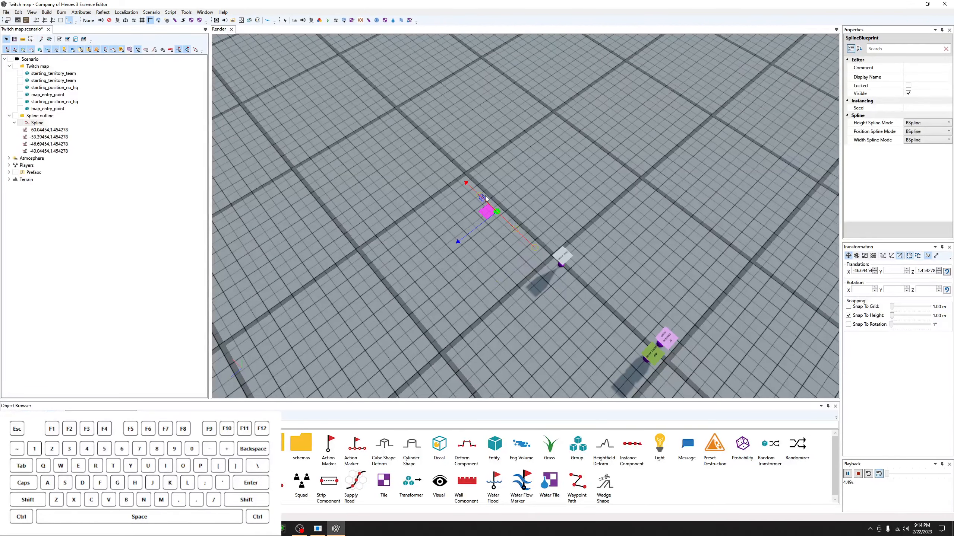
pyautogui.moveTo(493, 209)
pyautogui.mouseDown(button='middle')
pyautogui.moveTo(477, 207)
pyautogui.moveTo(493, 207)
pyautogui.mouseUp(button='middle')
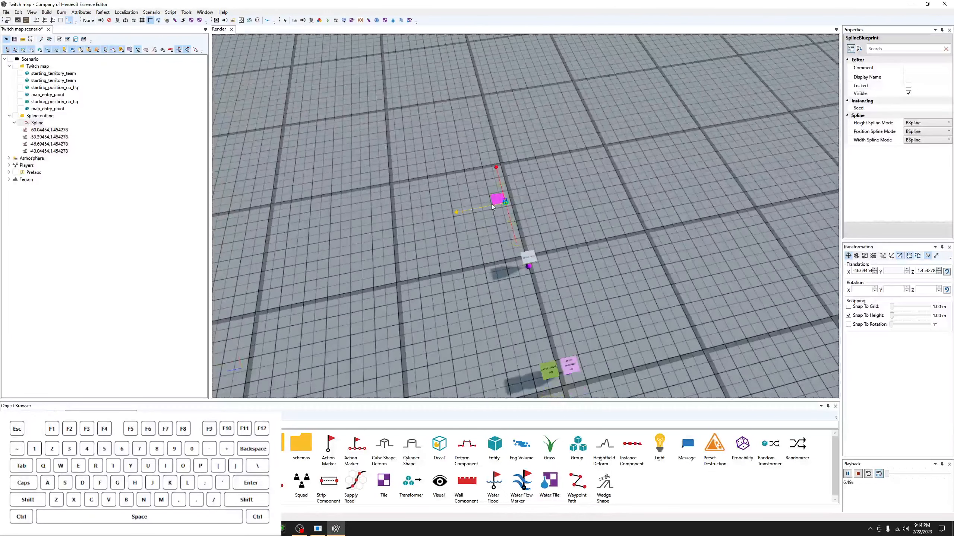
pyautogui.moveTo(497, 202)
pyautogui.mouseDown()
pyautogui.moveTo(469, 203)
pyautogui.moveTo(499, 201)
pyautogui.mouseUp()
pyautogui.hotkey('ctrl', 'z')
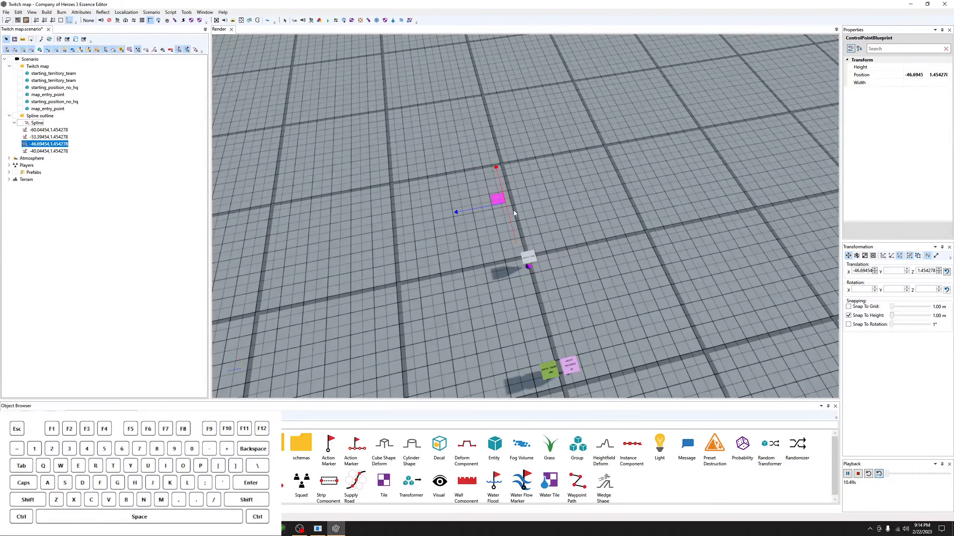
# Try moving the spline together with its third control point, and undo the last move.
pyautogui.click(512, 203)
pyautogui.moveTo(501, 202)
pyautogui.mouseDown()
pyautogui.moveTo(513, 181)
pyautogui.moveTo(503, 196)
pyautogui.mouseUp()
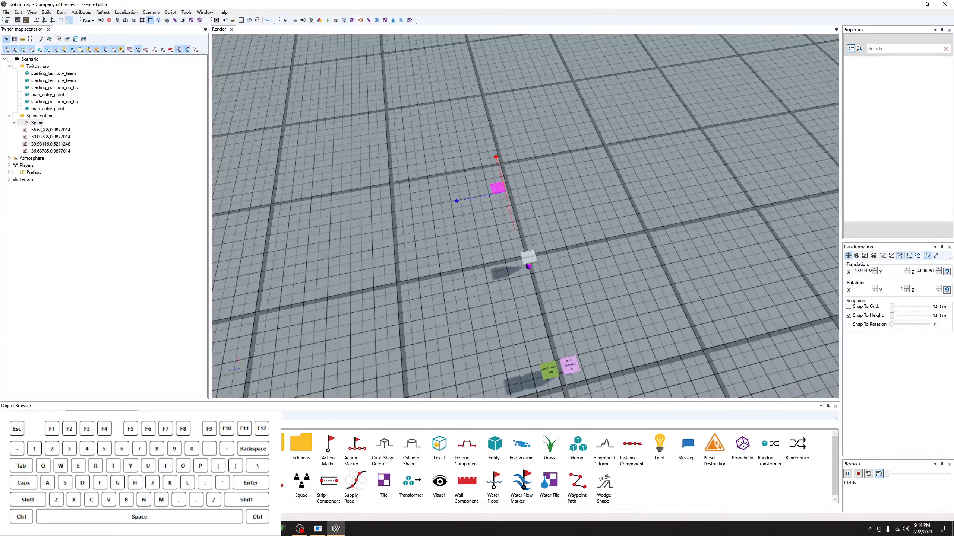
pyautogui.hotkey('ctrl', 'z')
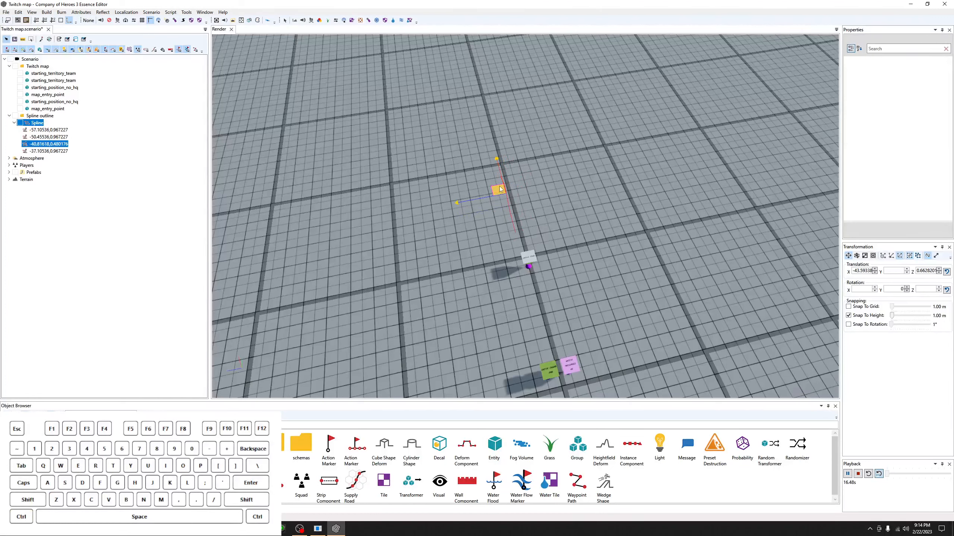
# Move the spline's third control point to about X -42.4, Z 1.0 and the whole spline to about X -48.1, Z -2.1.
pyautogui.click(32, 123)
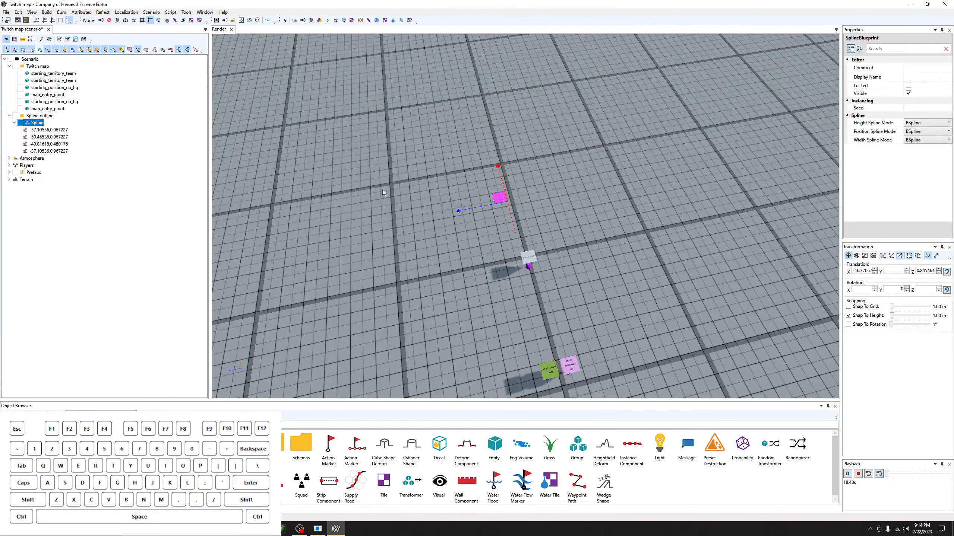
pyautogui.moveTo(509, 215); pyautogui.dragTo(512, 229, button='middle')
pyautogui.doubleClick(512, 230)
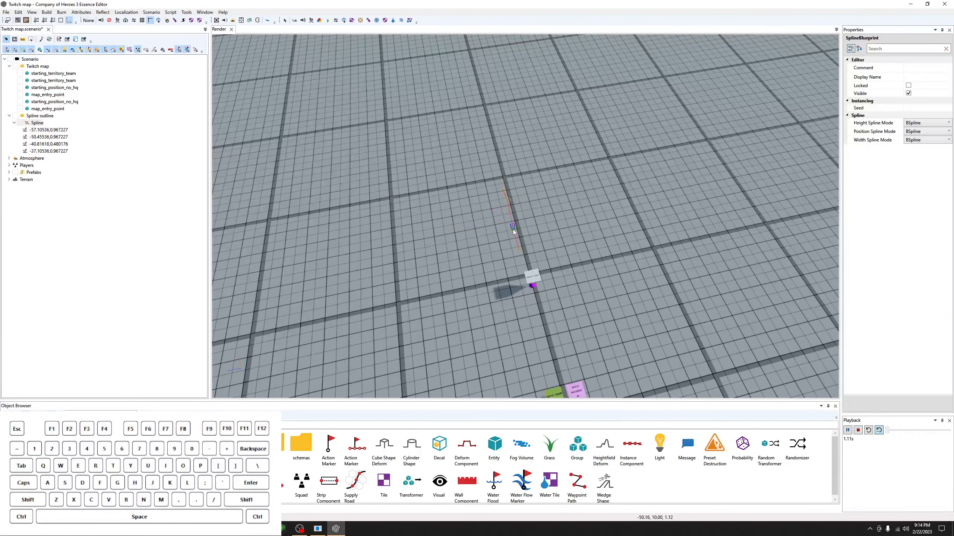
pyautogui.click(507, 202)
pyautogui.moveTo(505, 198); pyautogui.dragTo(504, 204)
pyautogui.click(33, 123)
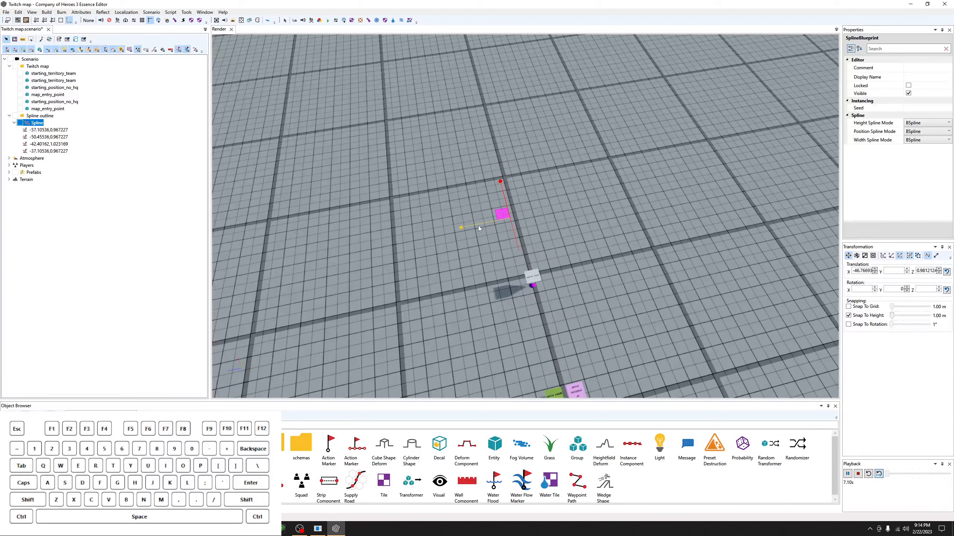
pyautogui.moveTo(478, 225); pyautogui.dragTo(514, 216)
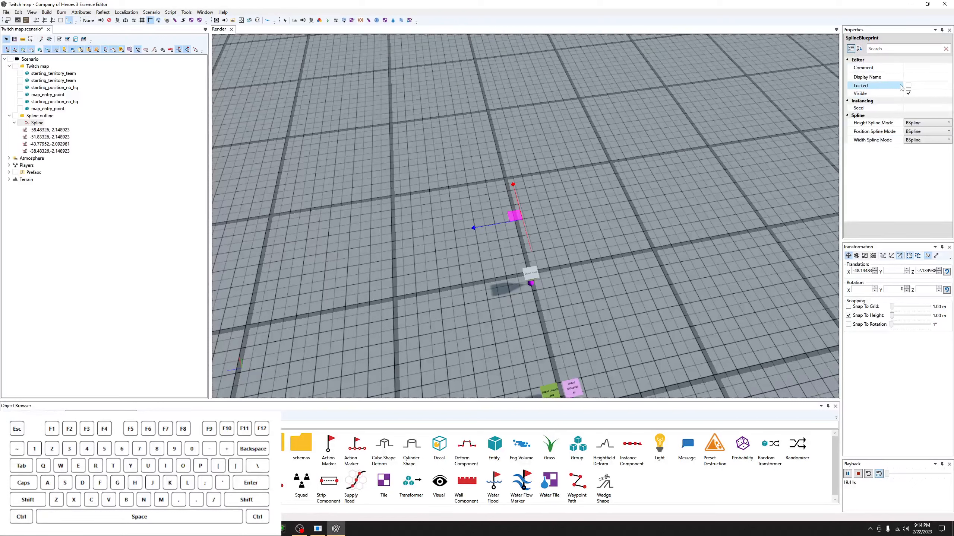
# Give the spline in the Spline outline folder the display name "spline 1".
pyautogui.click(911, 76)
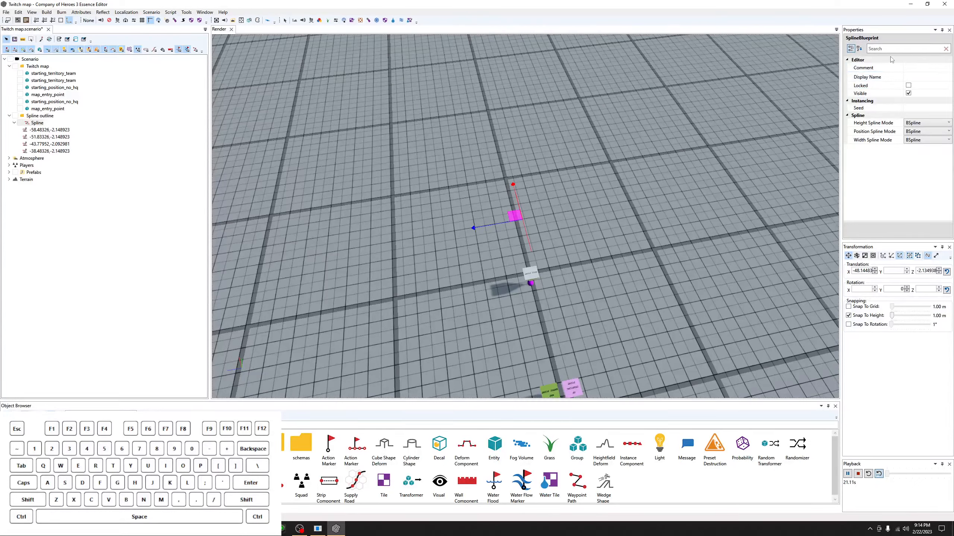
pyautogui.click(916, 75)
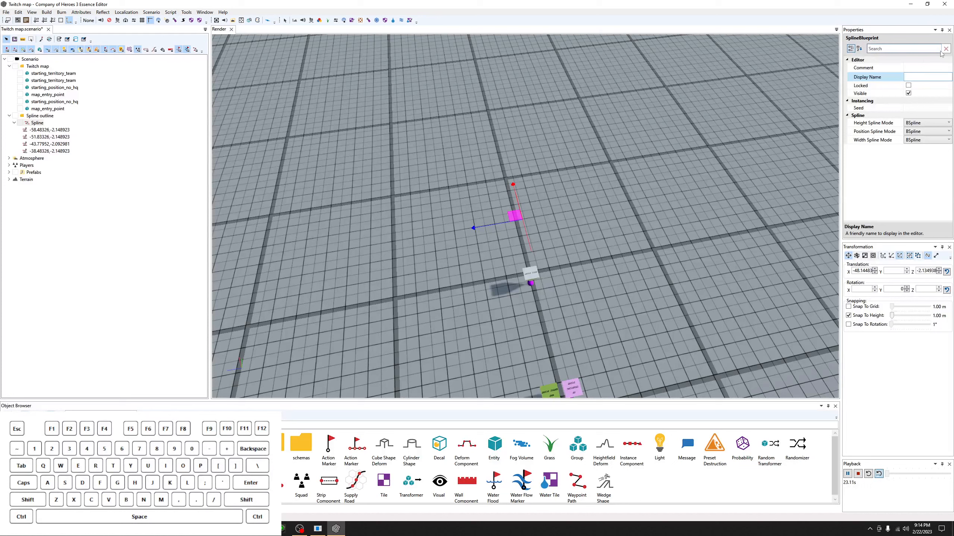
pyautogui.write('spli')
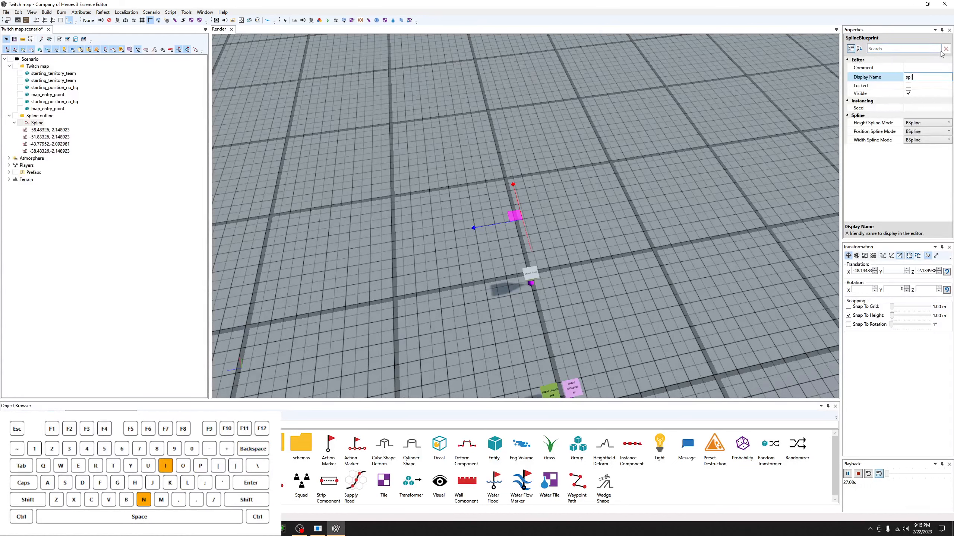
pyautogui.write('ne 1')
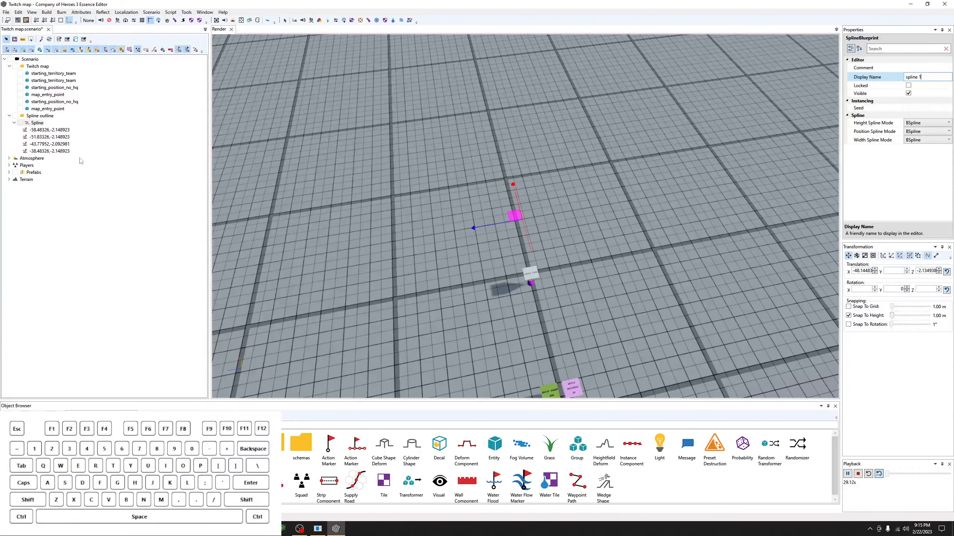
pyautogui.click(933, 85)
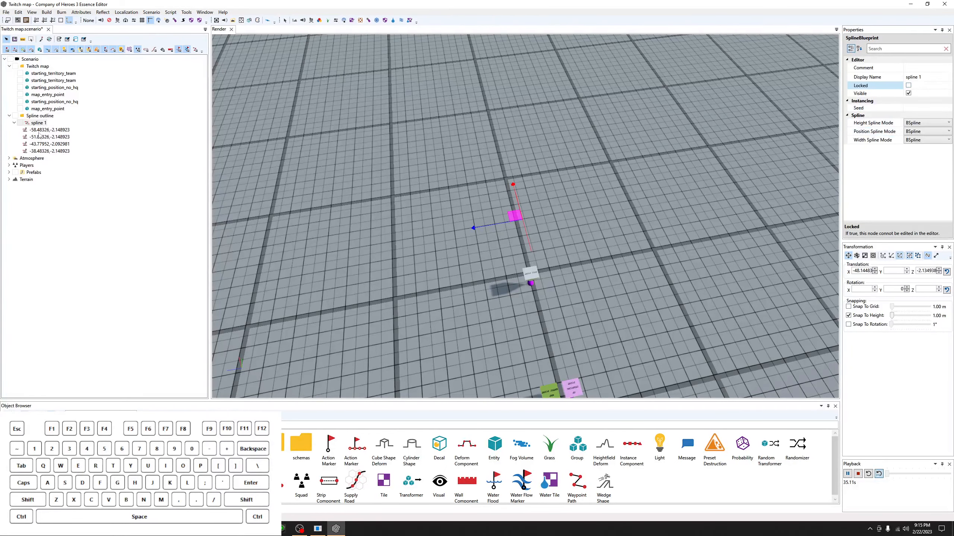
# Add a Strip Component to spline 1.
pyautogui.scroll(-3, 575, 251)
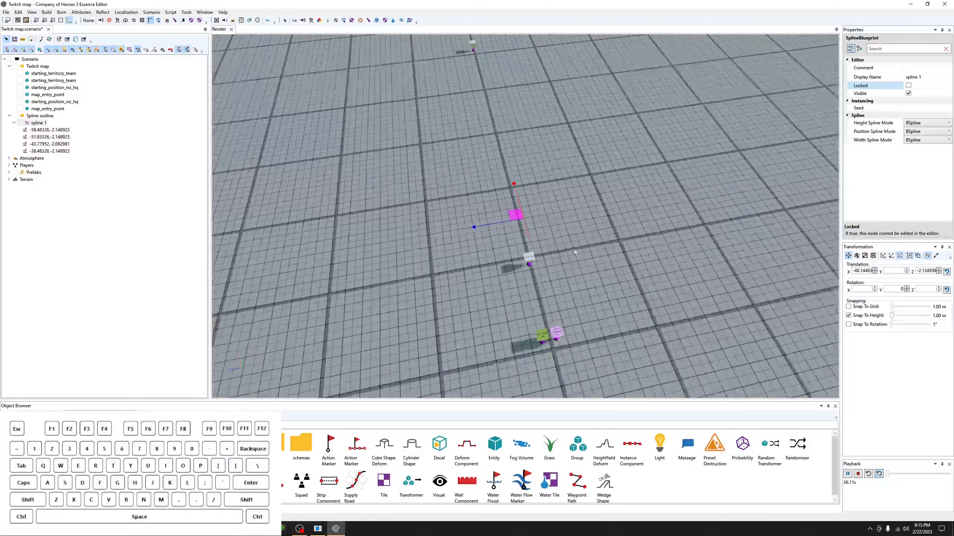
pyautogui.click(36, 124)
pyautogui.rightClick(37, 124)
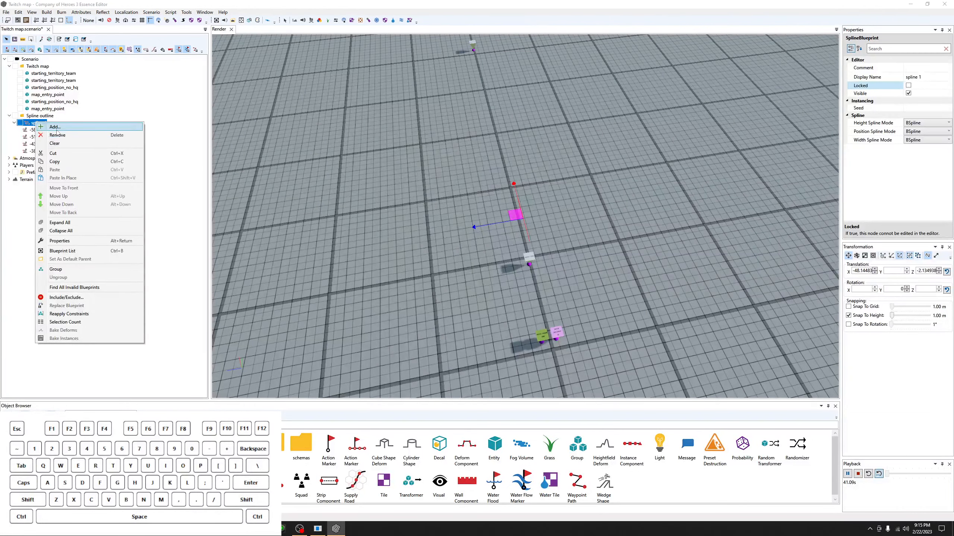
pyautogui.click(58, 133)
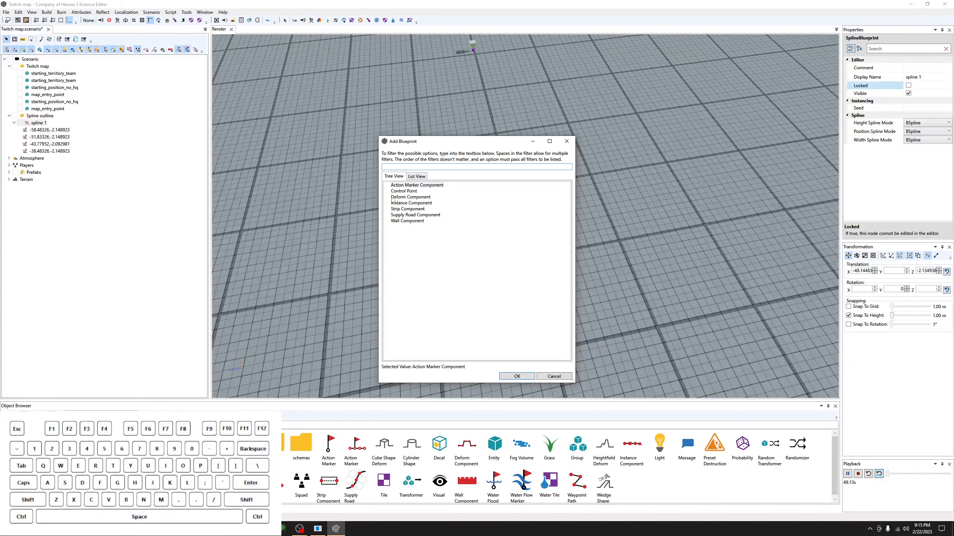
pyautogui.click(418, 209)
pyautogui.click(511, 375)
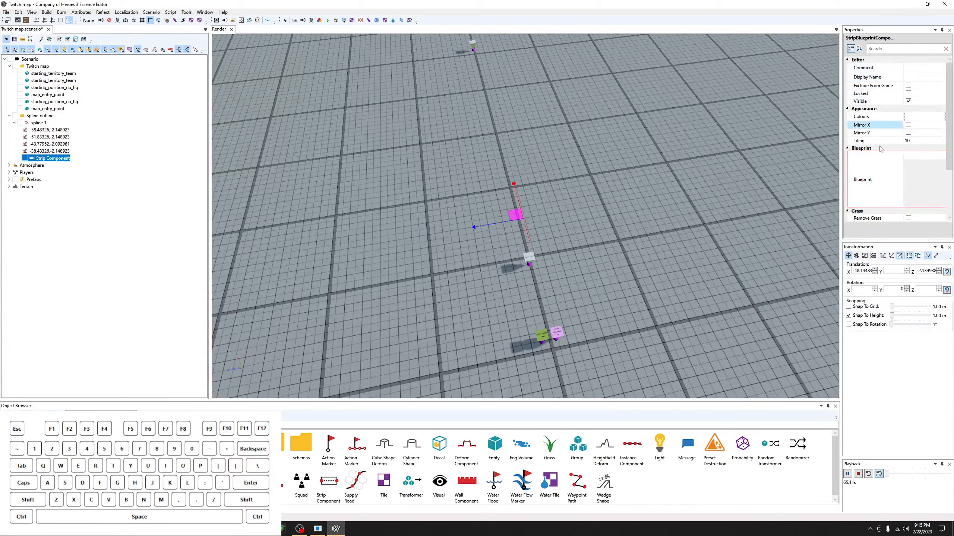
# Give the new strip component the display name "Border outline".
pyautogui.click(908, 77)
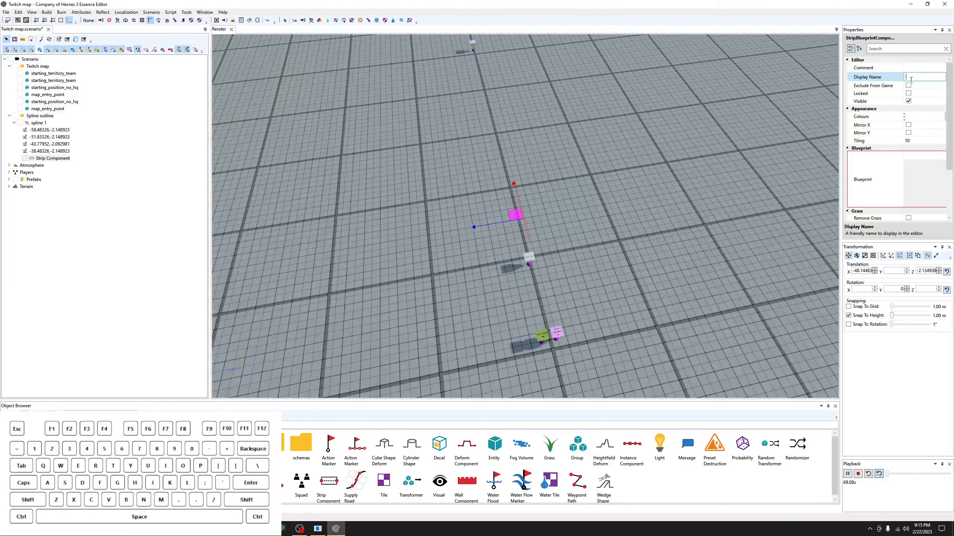
pyautogui.write('Border outline')
pyautogui.press('Return')
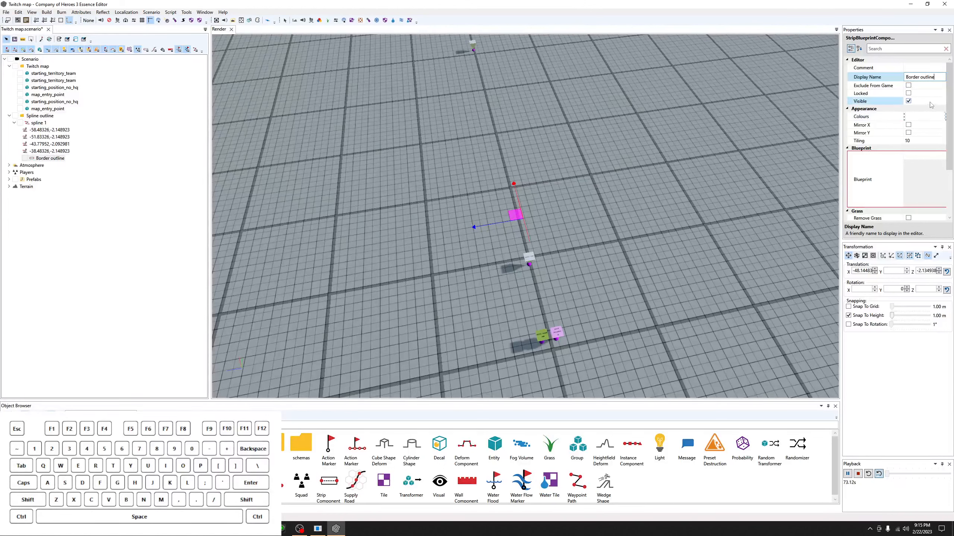
pyautogui.click(931, 68)
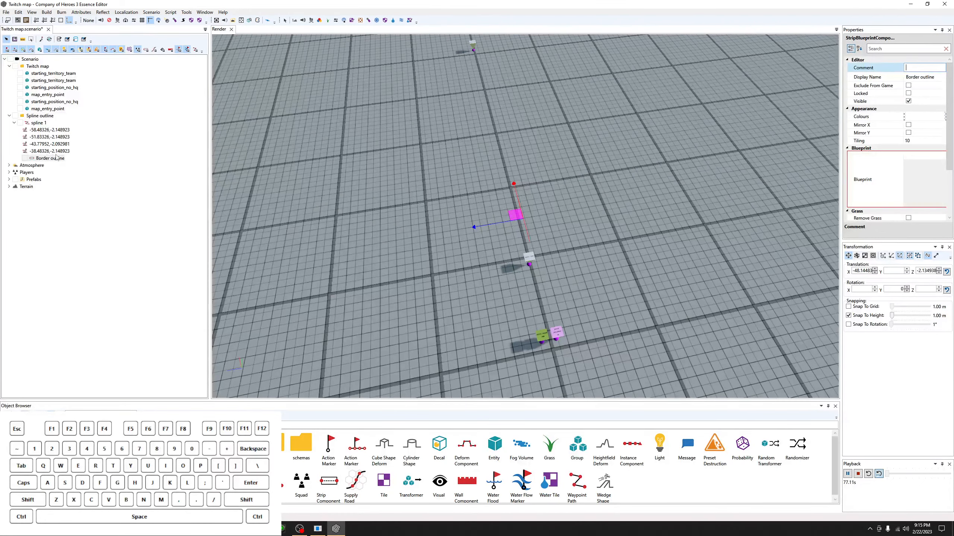
# Assign default_road_4m_red.rrmaterial from the greybox splats folder as the Border outline strip's blueprint.
pyautogui.click(893, 171)
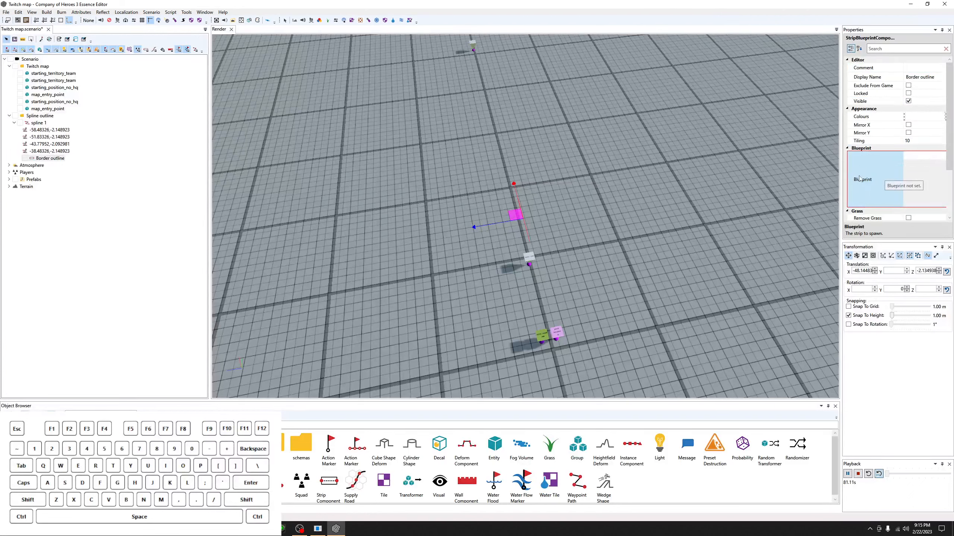
pyautogui.click(935, 159)
pyautogui.click(940, 157)
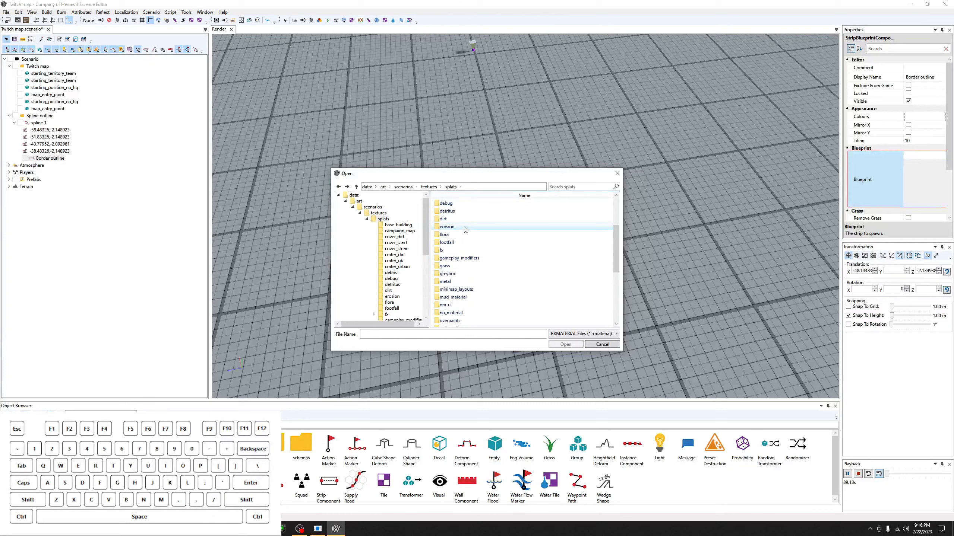
pyautogui.scroll(-3, 458, 244)
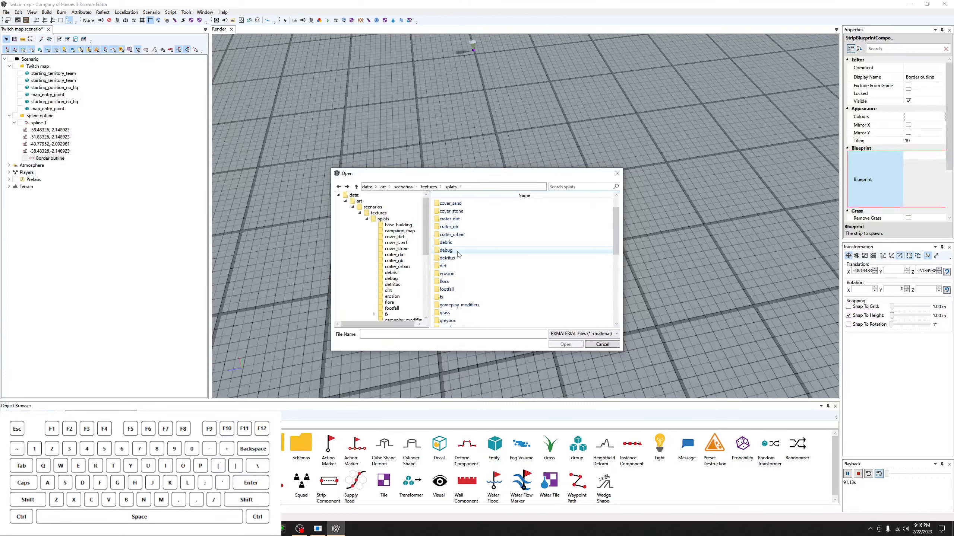
pyautogui.scroll(-3, 458, 252)
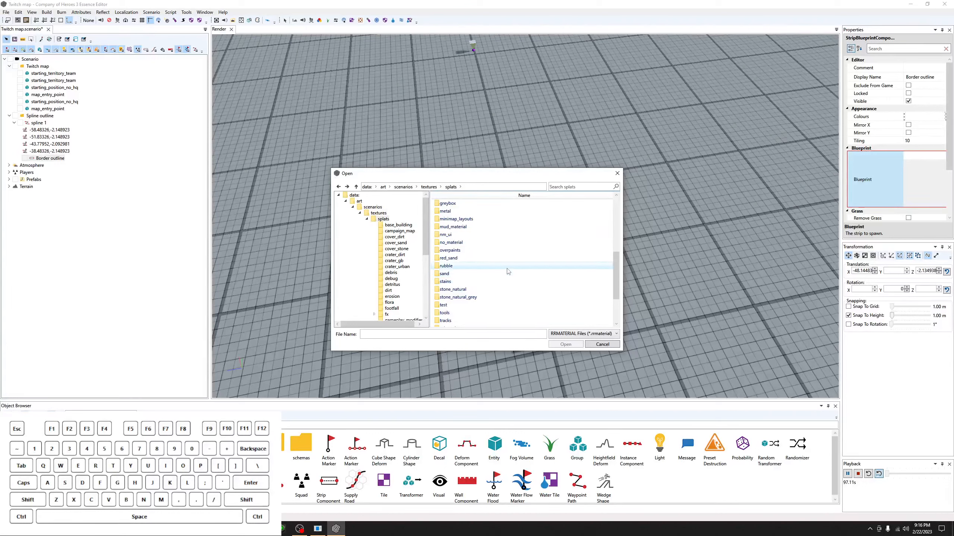
pyautogui.click(447, 204)
pyautogui.doubleClick(447, 204)
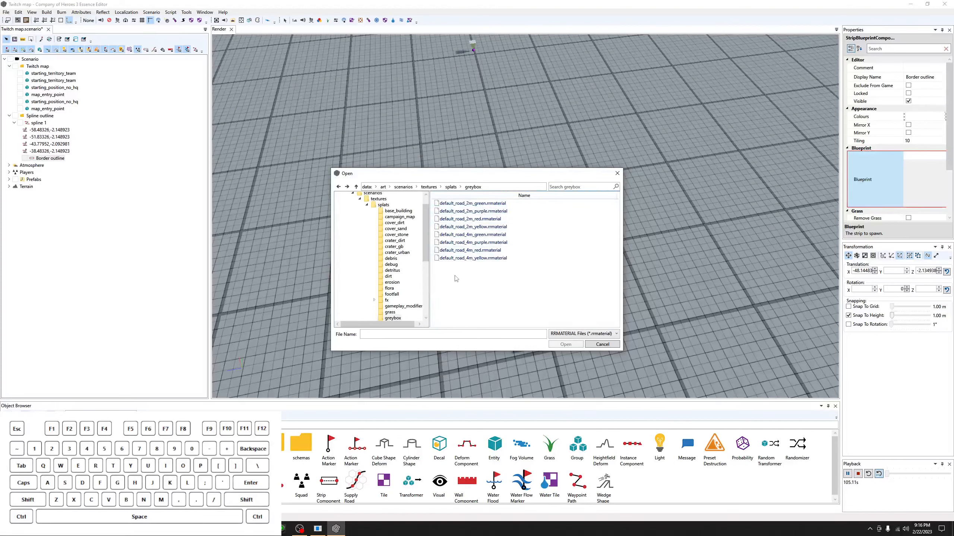
pyautogui.click(486, 251)
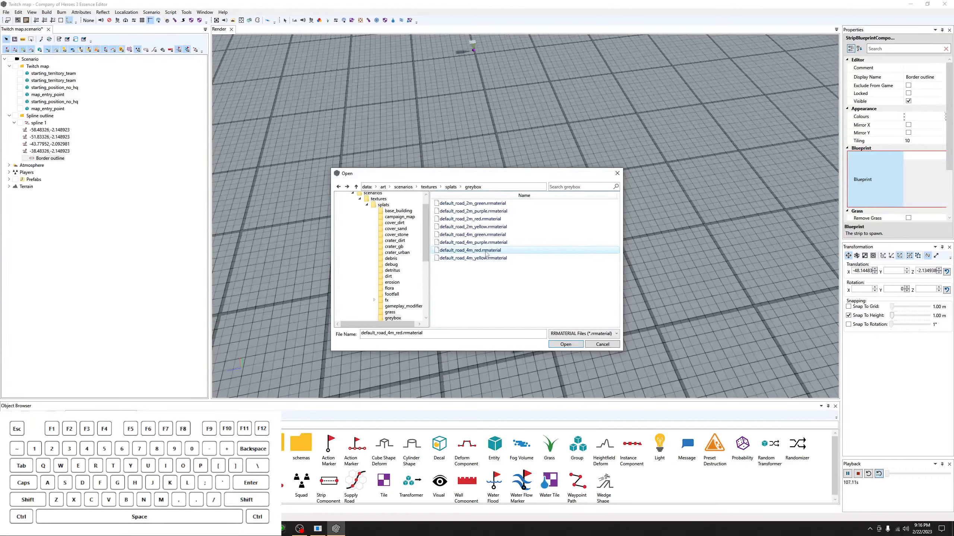
pyautogui.click(566, 343)
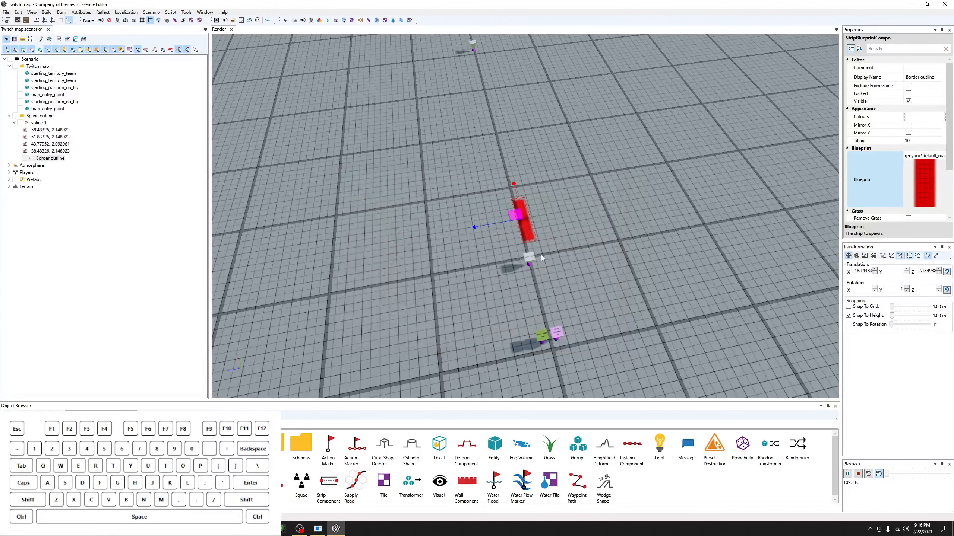
# Move the spline with its red strip onto the thick grid line, to about X -50.3, Z 0.2.
pyautogui.moveTo(515, 214)
pyautogui.mouseDown()
pyautogui.moveTo(502, 222)
pyautogui.moveTo(511, 222)
pyautogui.mouseUp()
pyautogui.scroll(8, 510, 222)
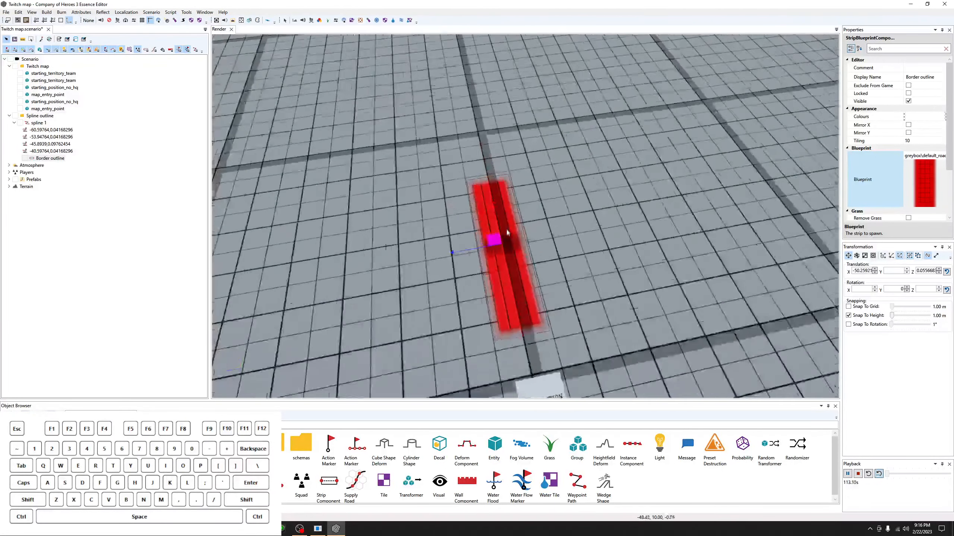
pyautogui.moveTo(488, 255); pyautogui.dragTo(487, 255)
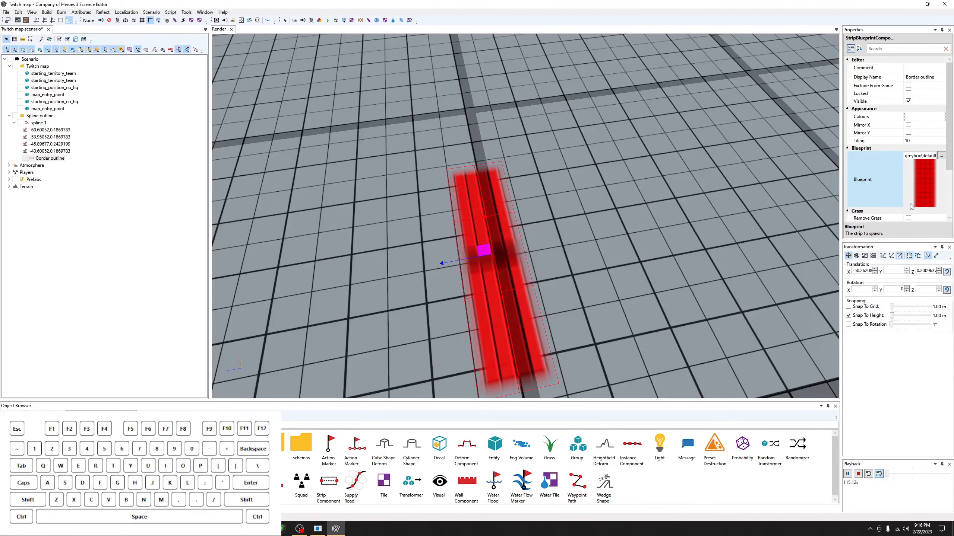
# Set the Border outline strip's width to 1.
pyautogui.moveTo(880, 241); pyautogui.dragTo(889, 279)
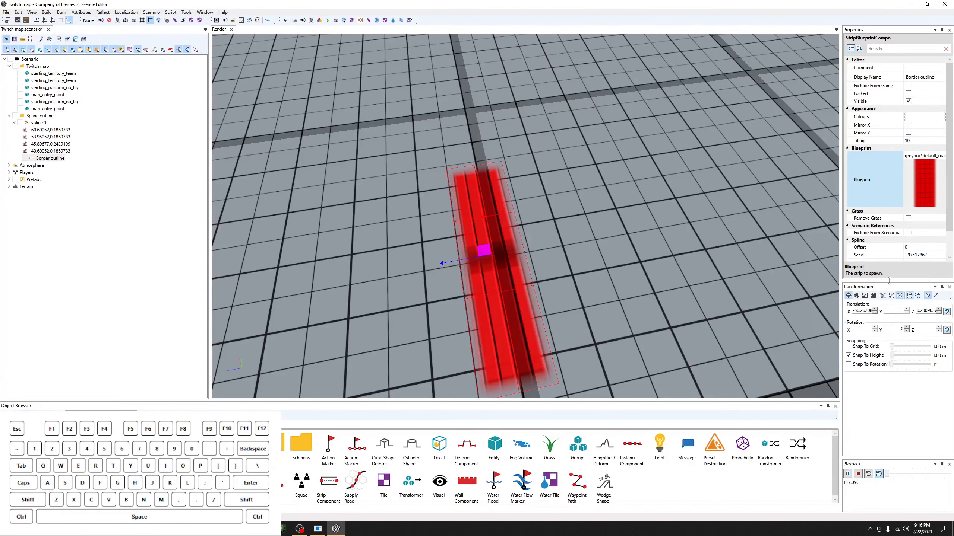
pyautogui.scroll(-5, 622, 220)
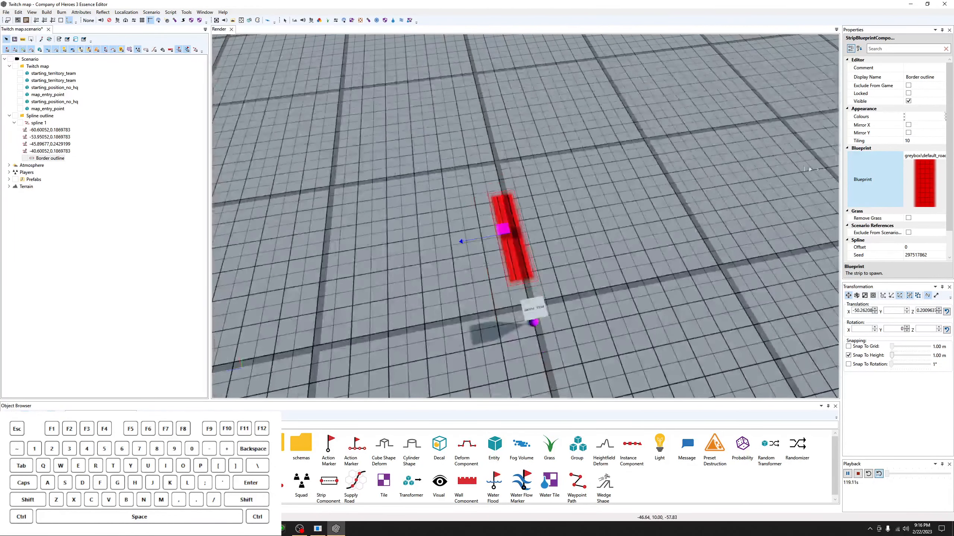
pyautogui.scroll(-1, 877, 185)
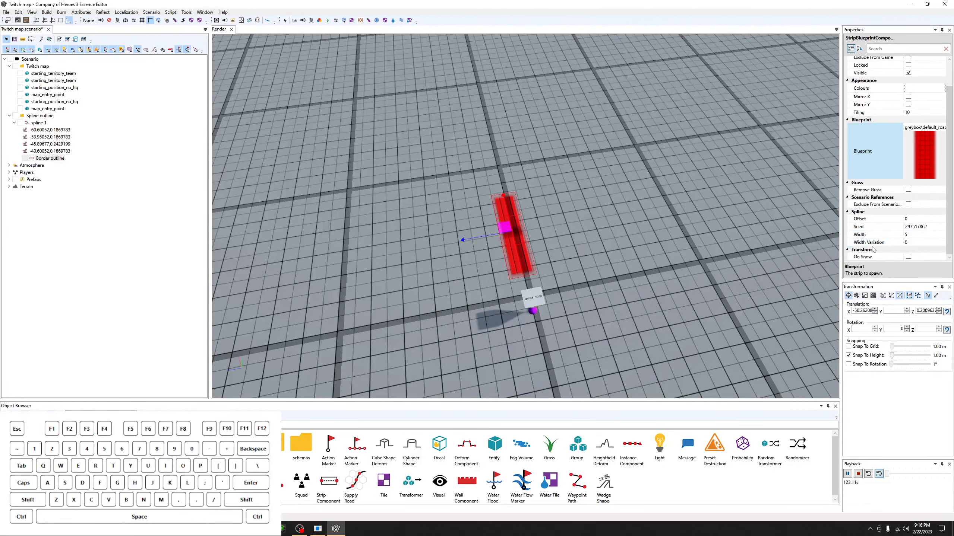
pyautogui.scroll(5, 502, 248)
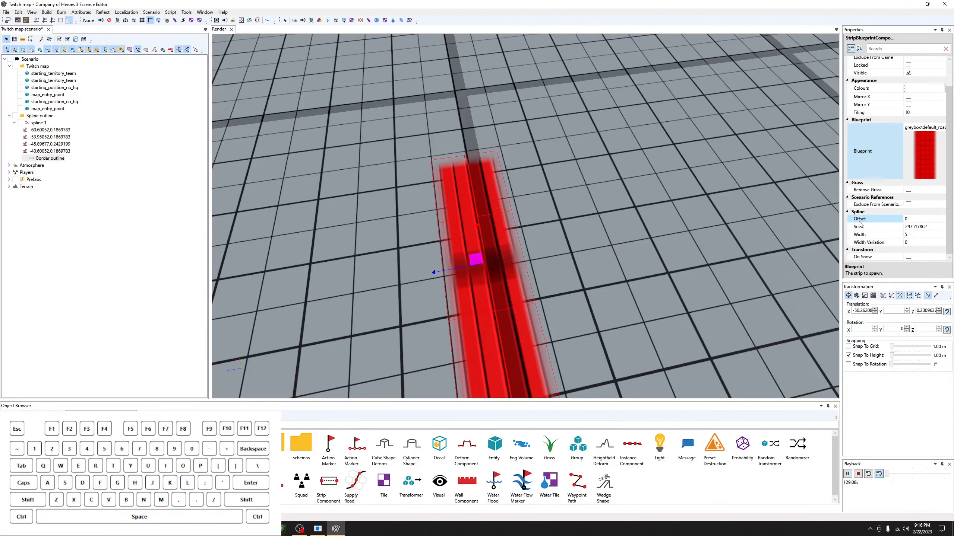
pyautogui.click(908, 234)
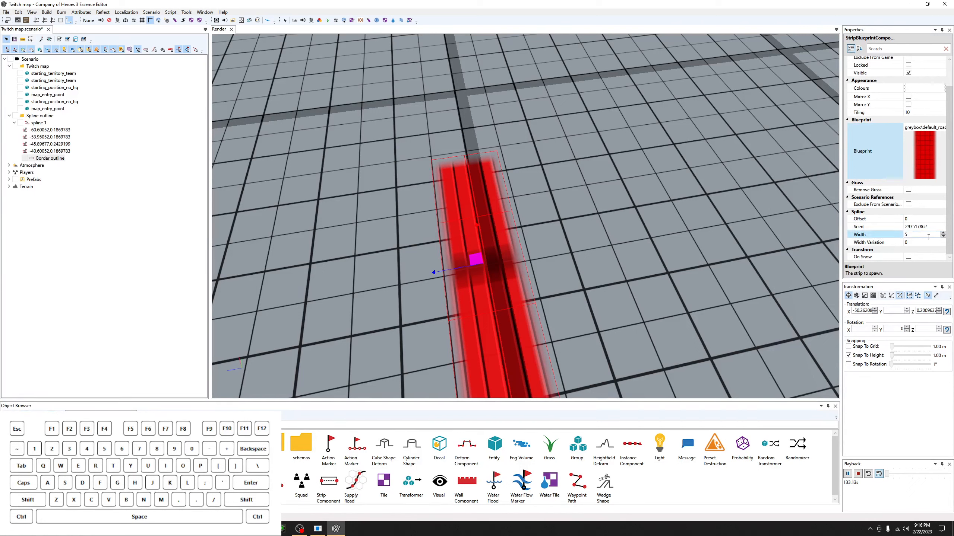
pyautogui.click(943, 237)
pyautogui.click(943, 237)
pyautogui.click(943, 236)
pyautogui.click(943, 236)
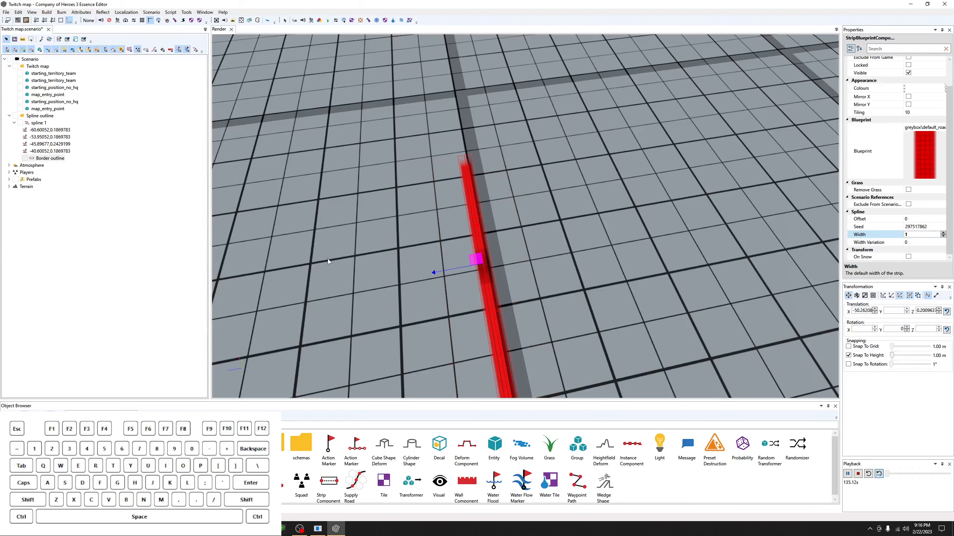
# Reset the strip's width to its default and set its tiling to 32.
pyautogui.rightClick(849, 237)
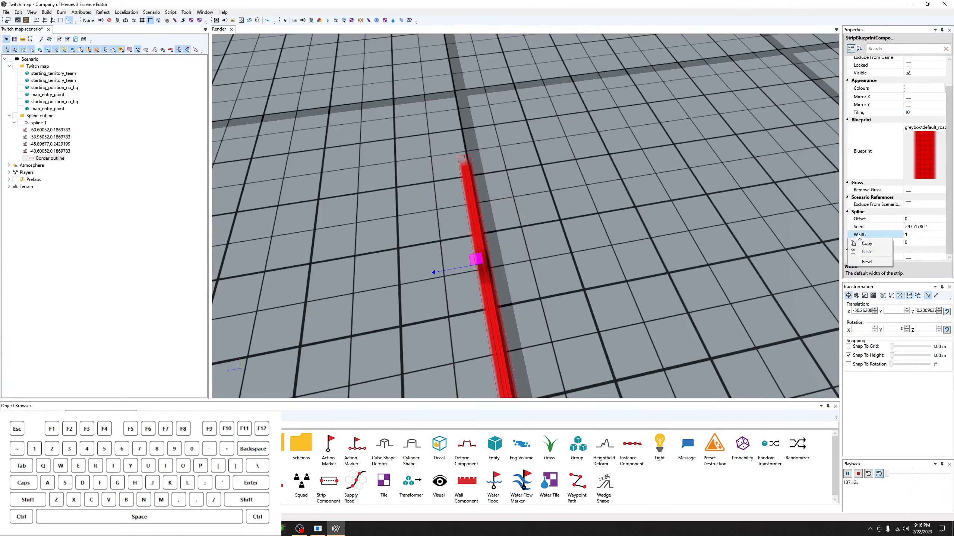
pyautogui.click(864, 262)
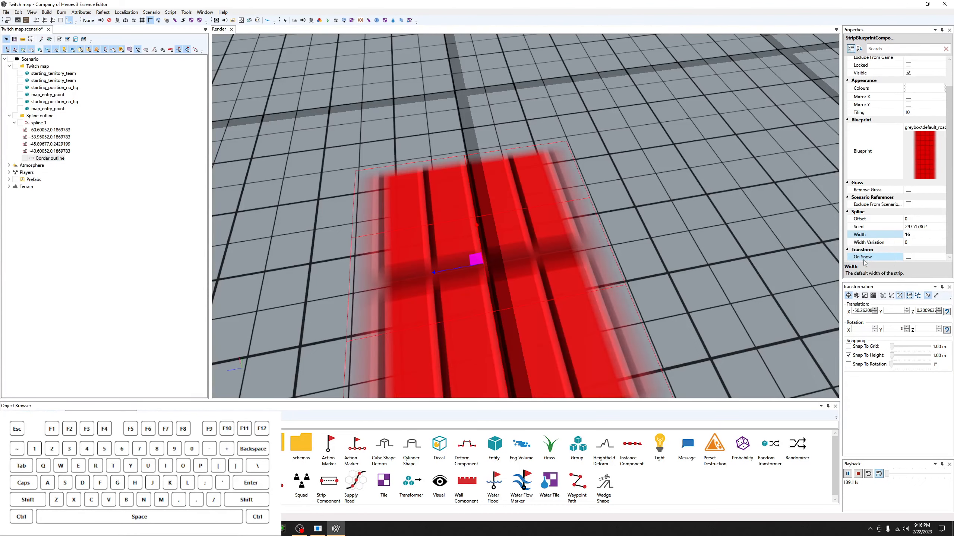
pyautogui.scroll(-3, 707, 264)
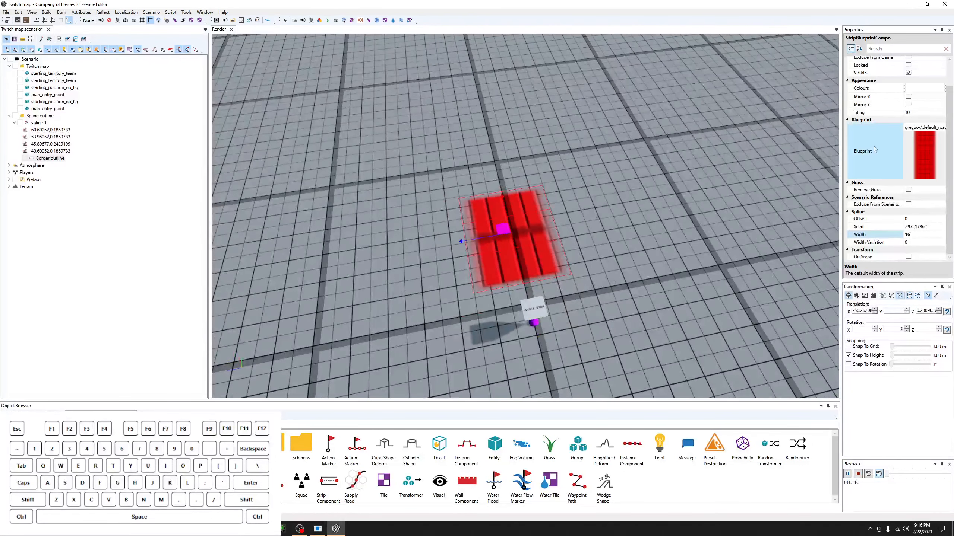
pyautogui.click(860, 114)
pyautogui.write('32')
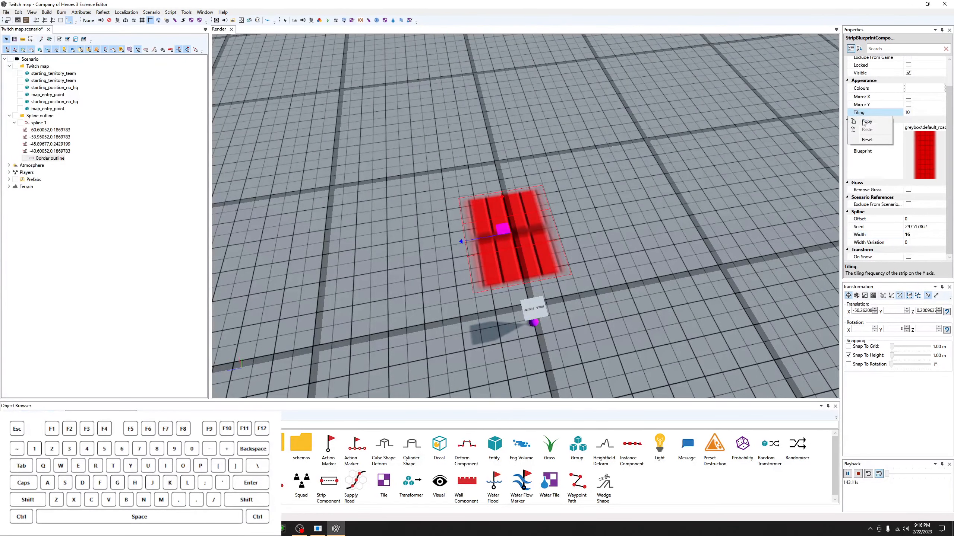
pyautogui.press('Return')
pyautogui.scroll(-2, 523, 194)
pyautogui.scroll(-2, 523, 194)
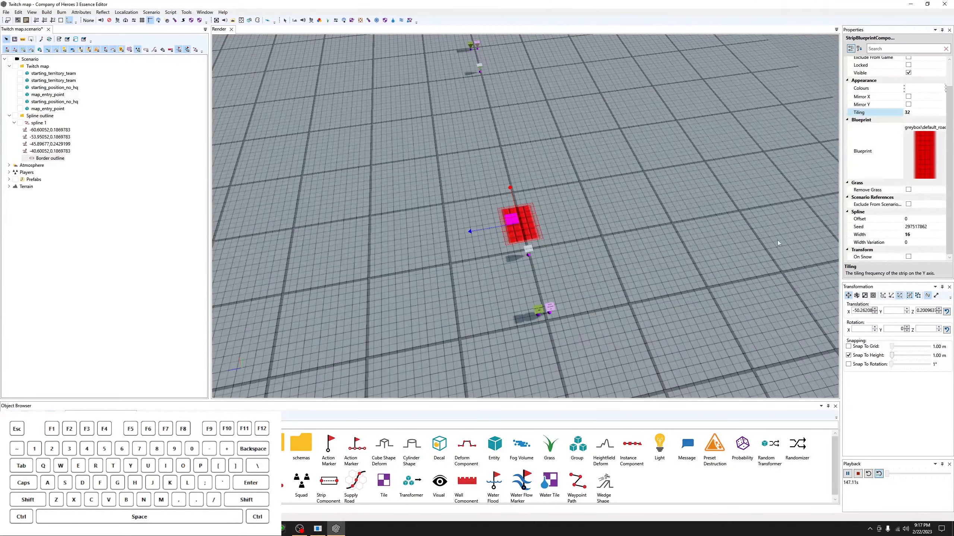
# Set the Border outline strip's width to 8 and its tiling to 64.
pyautogui.click(924, 234)
pyautogui.doubleClick(910, 234)
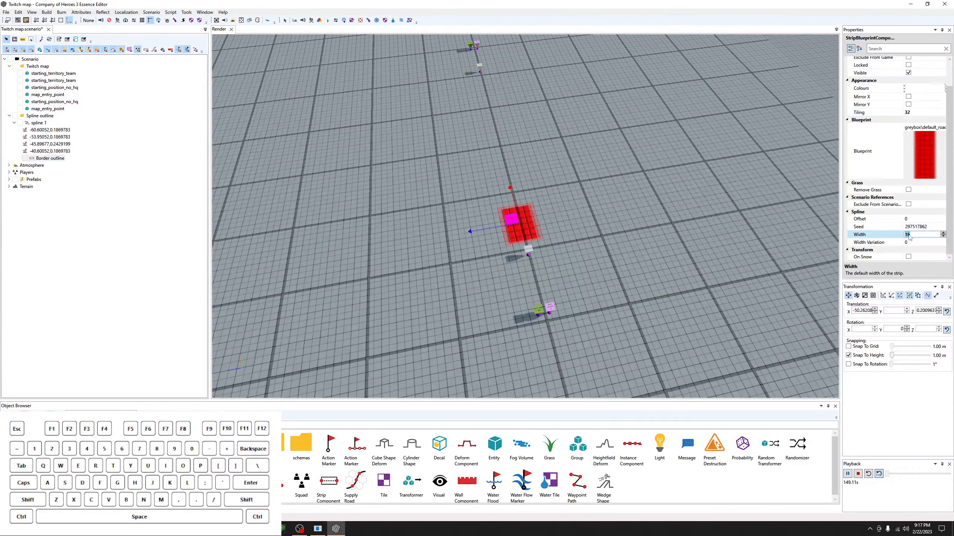
pyautogui.write('8')
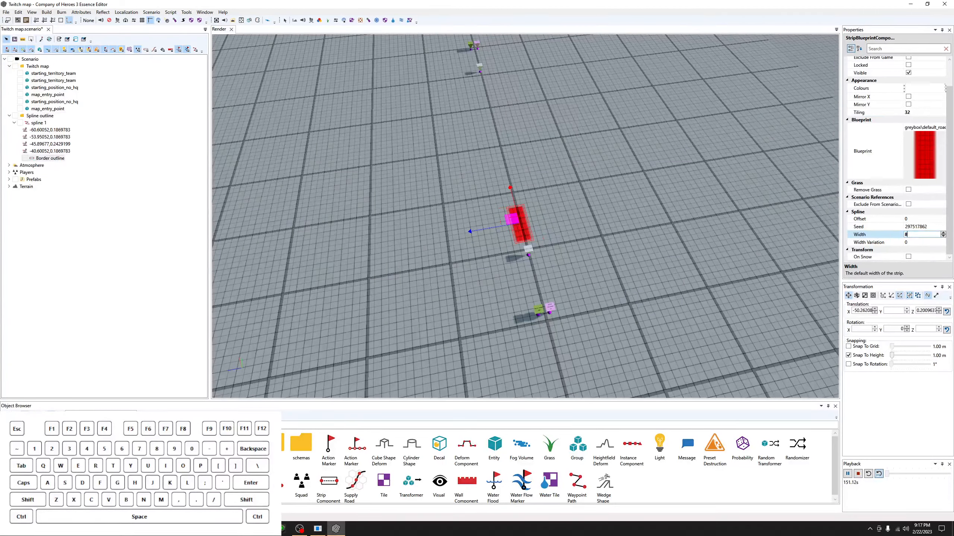
pyautogui.click(864, 112)
pyautogui.rightClick(870, 113)
pyautogui.click(918, 112)
pyautogui.doubleClick(918, 112)
pyautogui.write('64')
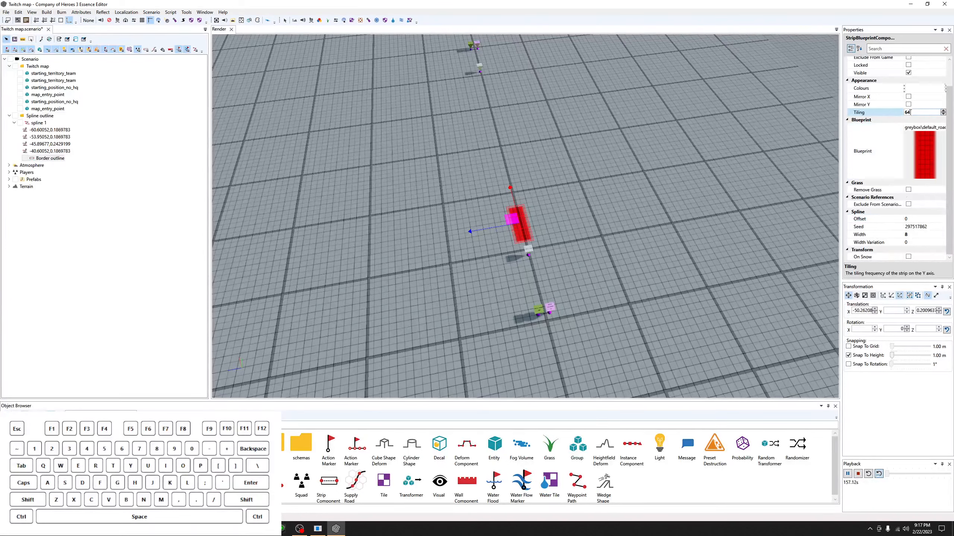
# Move spline 1 with its red strip across the grid onto another thick grid line, to about X -0.5, Z 127.5.
pyautogui.click(918, 219)
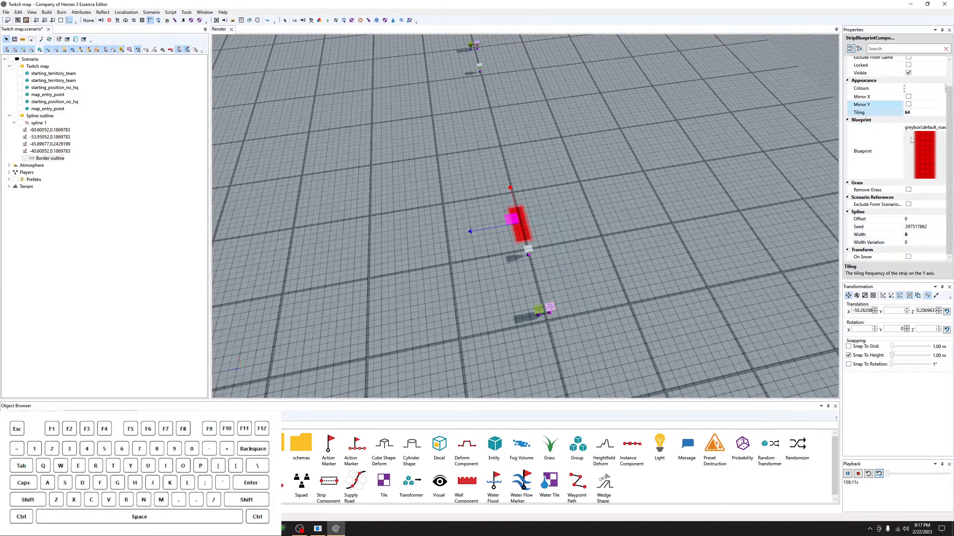
pyautogui.click(907, 234)
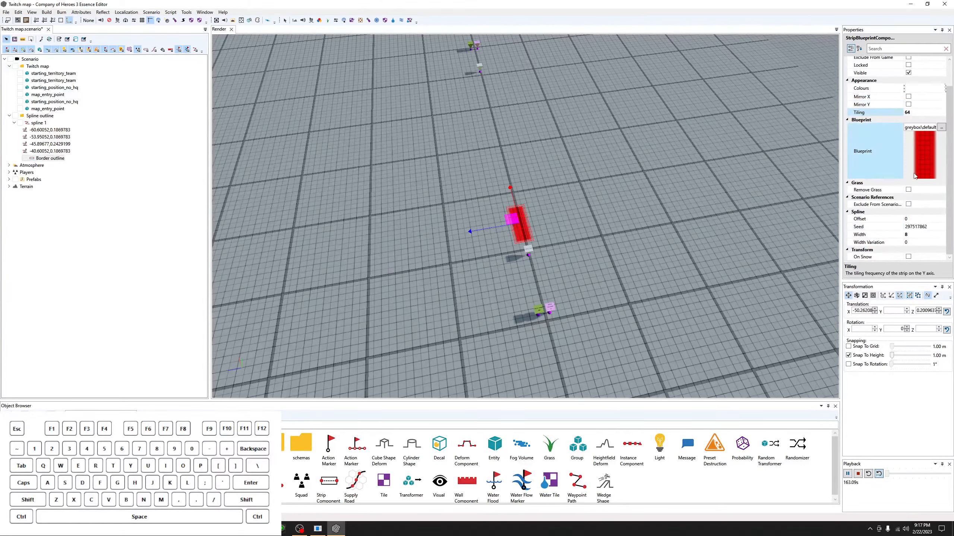
pyautogui.scroll(-3, 566, 264)
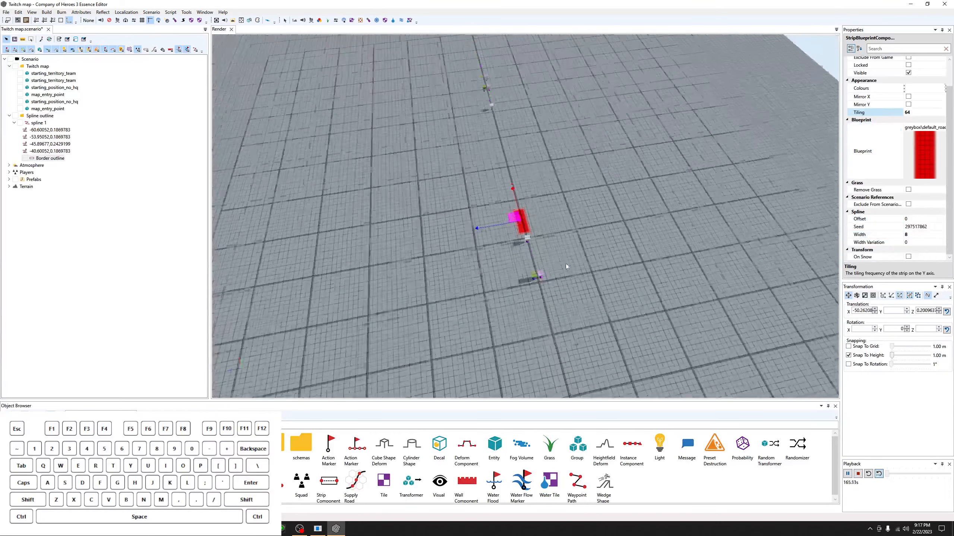
pyautogui.scroll(3, 574, 262)
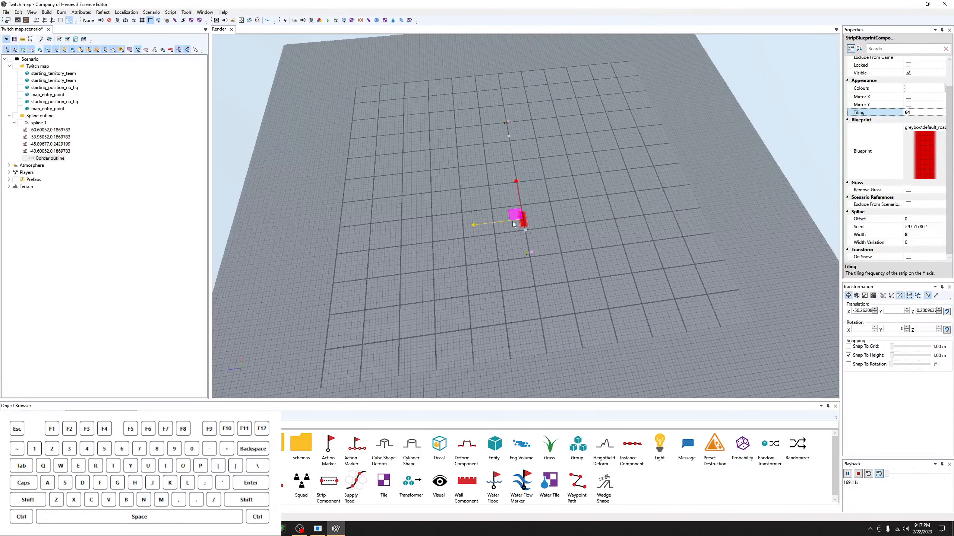
pyautogui.moveTo(514, 220); pyautogui.dragTo(394, 194)
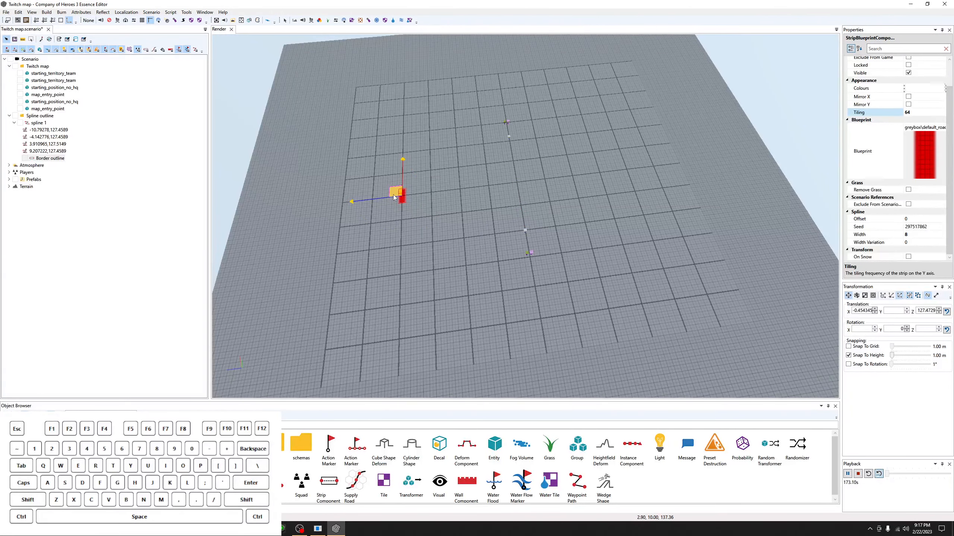
pyautogui.moveTo(422, 197); pyautogui.dragTo(420, 235, button='middle')
pyautogui.scroll(3, 438, 214)
pyautogui.scroll(5, 421, 232)
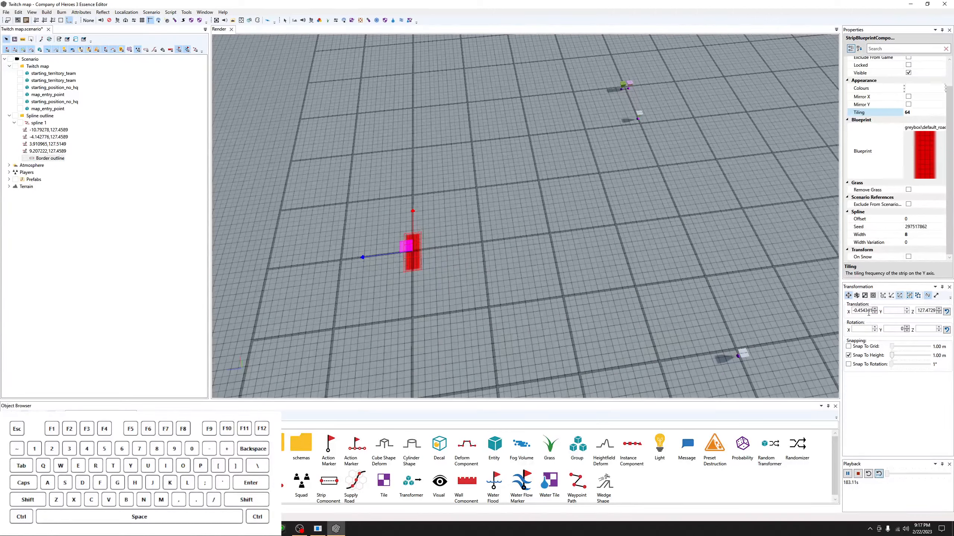
# Set spline 1's X translation to 0.
pyautogui.doubleClick(868, 311)
pyautogui.click(38, 123)
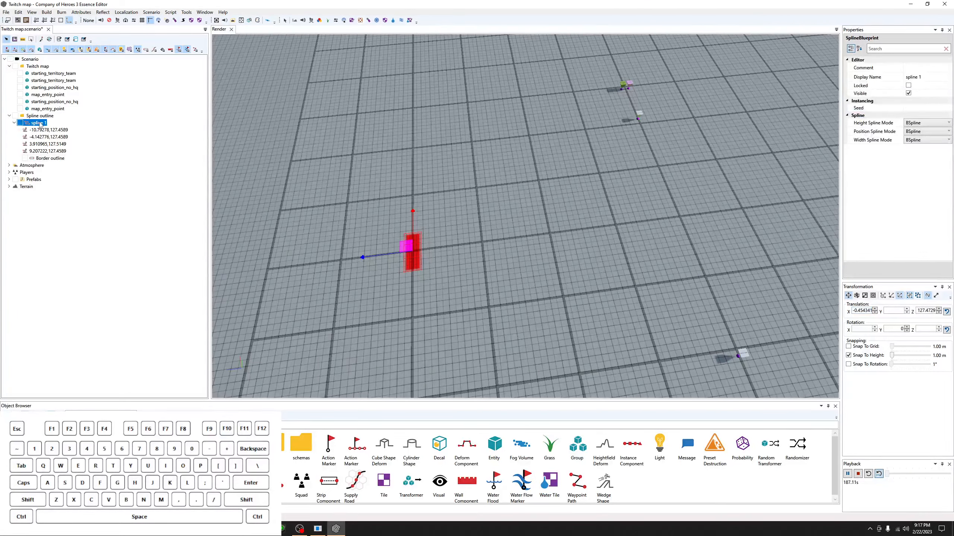
pyautogui.doubleClick(865, 311)
pyautogui.moveTo(626, 212); pyautogui.dragTo(476, 227, button='middle')
pyautogui.moveTo(600, 279); pyautogui.dragTo(447, 177, button='middle')
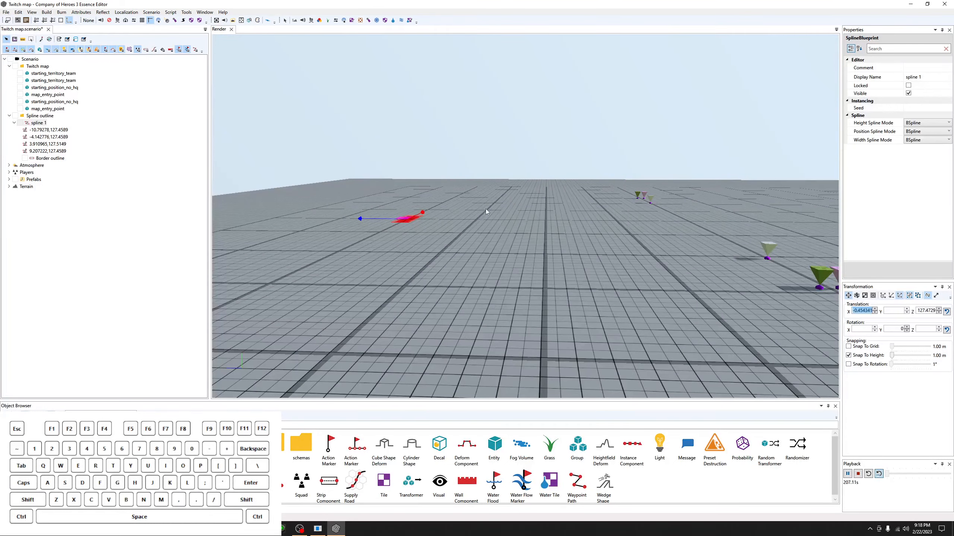
pyautogui.moveTo(501, 110); pyautogui.dragTo(816, 270, button='middle')
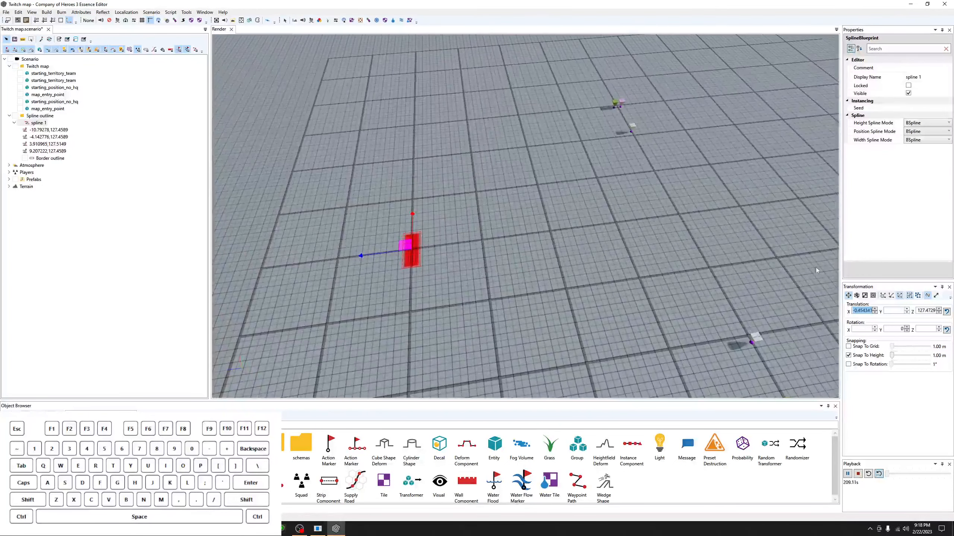
pyautogui.click(863, 311)
pyautogui.doubleClick(862, 311)
pyautogui.write('0')
pyautogui.press('Return')
pyautogui.press('Return')
# Examine spline 1's placement on the grid and check its individual control points.
pyautogui.keyDown('alt'); pyautogui.moveTo(408, 260); pyautogui.dragTo(469, 293); pyautogui.keyUp('alt')
pyautogui.keyDown('alt'); pyautogui.moveTo(469, 294); pyautogui.dragTo(485, 263, button='middle'); pyautogui.keyUp('alt')
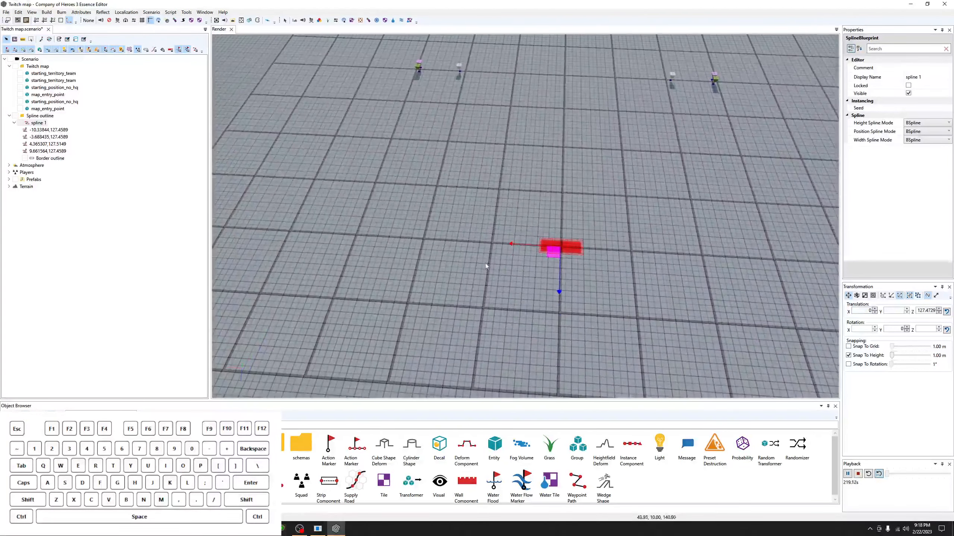
pyautogui.scroll(-5, 485, 263)
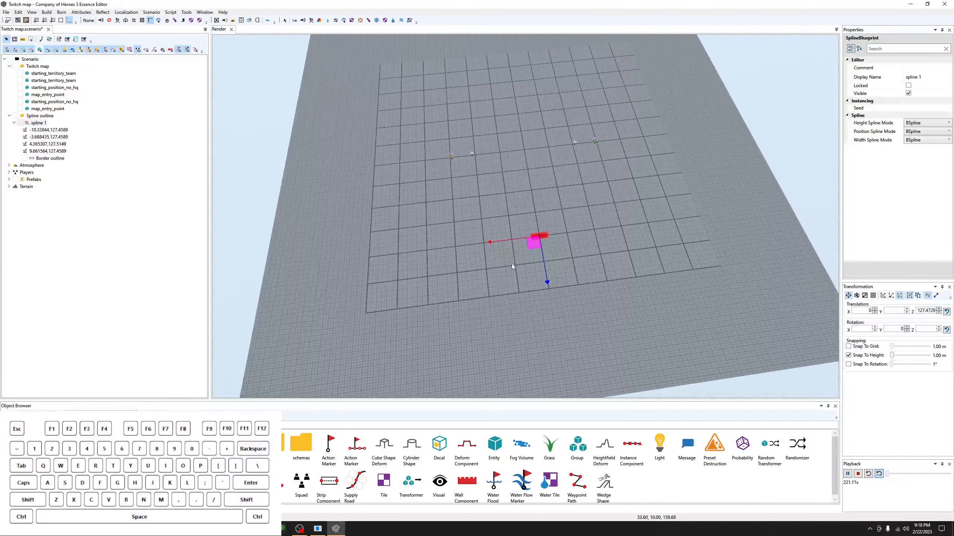
pyautogui.scroll(5, 511, 268)
pyautogui.keyDown('alt'); pyautogui.moveTo(511, 273); pyautogui.dragTo(505, 274); pyautogui.keyUp('alt')
pyautogui.keyDown('alt'); pyautogui.moveTo(505, 274); pyautogui.dragTo(505, 273, button='middle'); pyautogui.keyUp('alt')
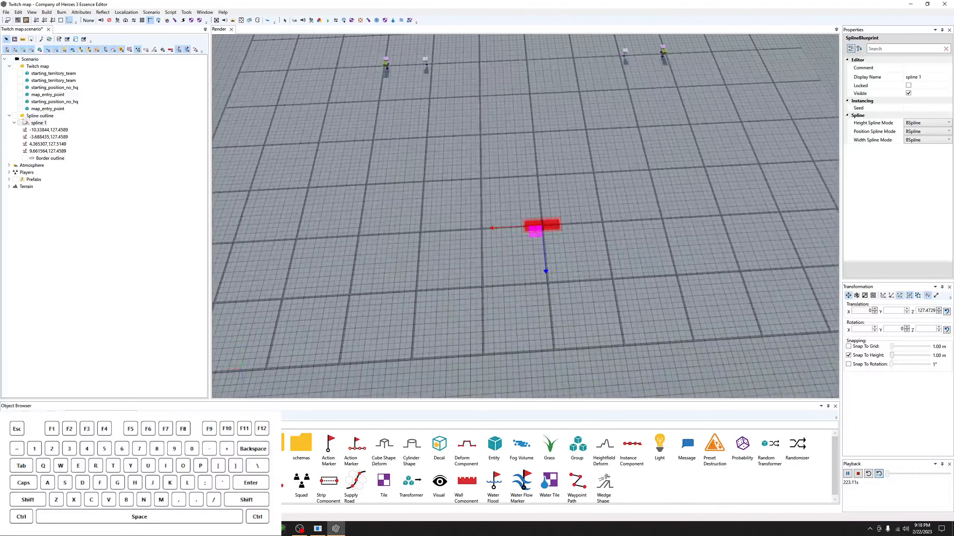
pyautogui.click(41, 124)
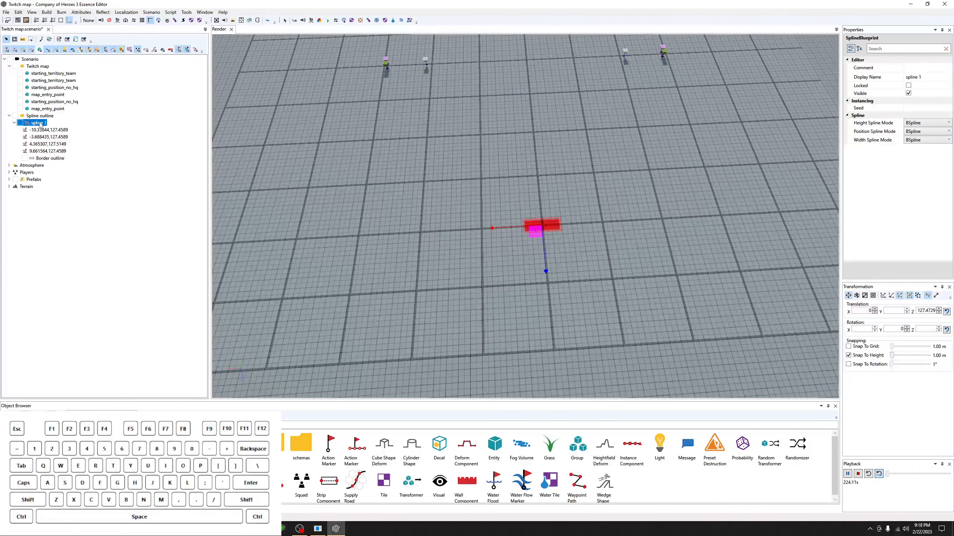
pyautogui.click(66, 130)
pyautogui.click(64, 137)
pyautogui.click(63, 151)
pyautogui.click(62, 143)
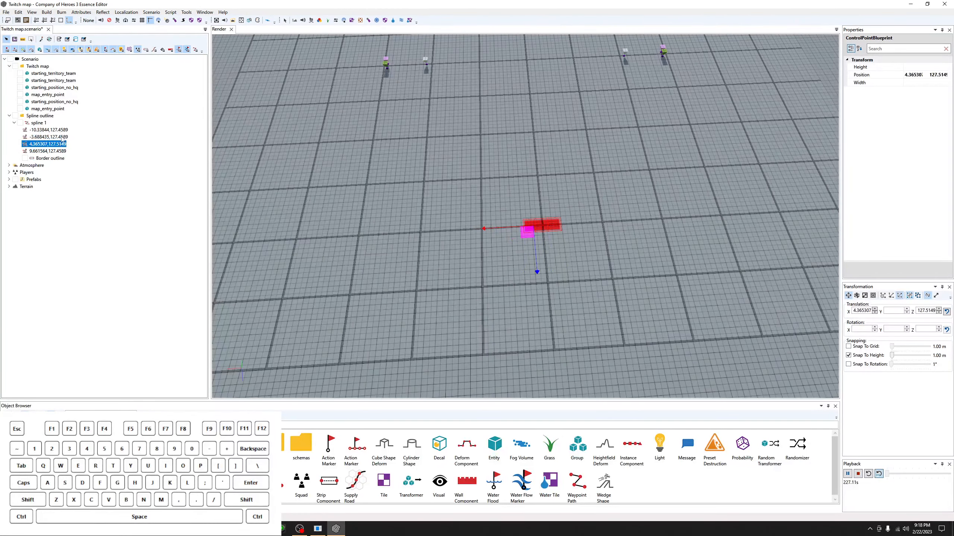
pyautogui.doubleClick(62, 137)
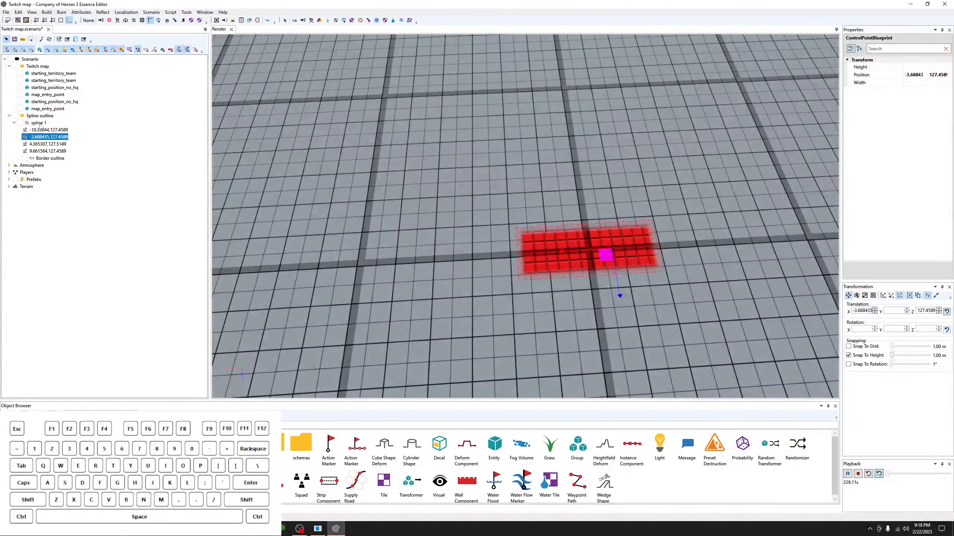
pyautogui.doubleClick(38, 124)
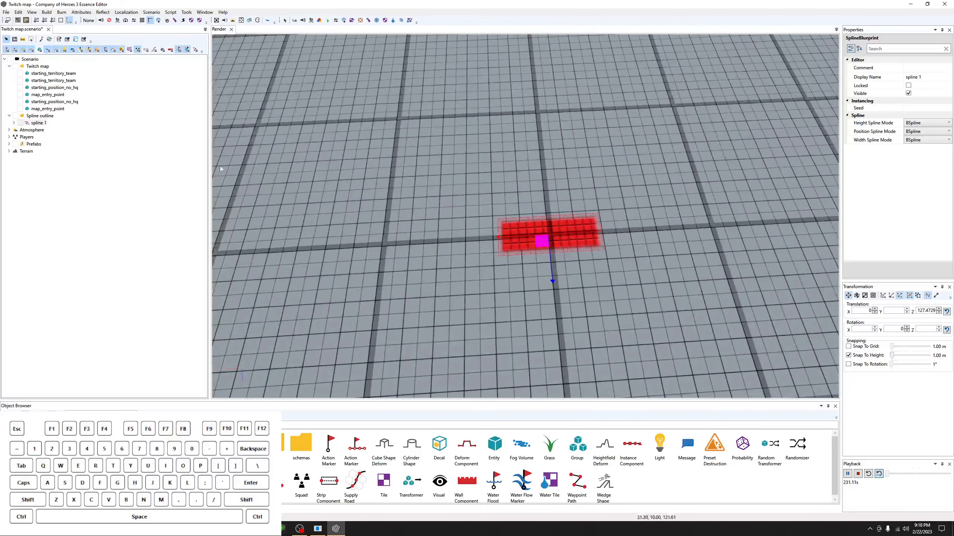
pyautogui.click(34, 124)
pyautogui.moveTo(513, 217); pyautogui.dragTo(539, 161, button='middle')
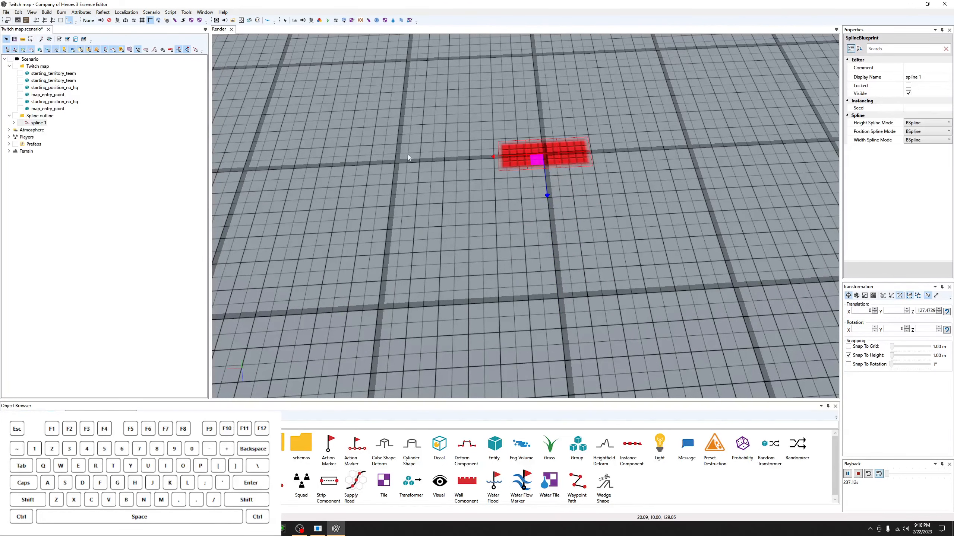
pyautogui.click(34, 125)
pyautogui.moveTo(564, 169)
pyautogui.mouseDown(button='middle')
pyautogui.moveTo(547, 226)
pyautogui.moveTo(563, 167)
pyautogui.mouseUp(button='middle')
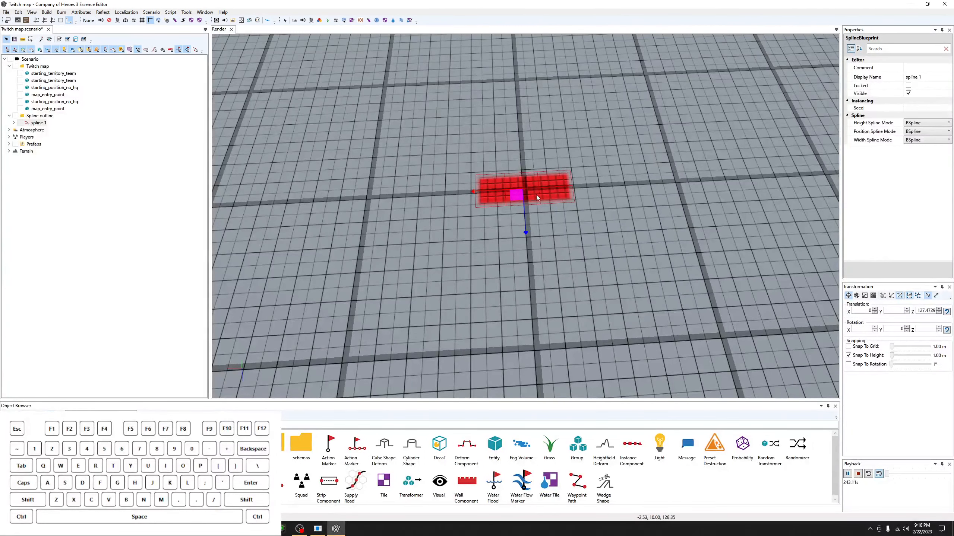
pyautogui.press('space')
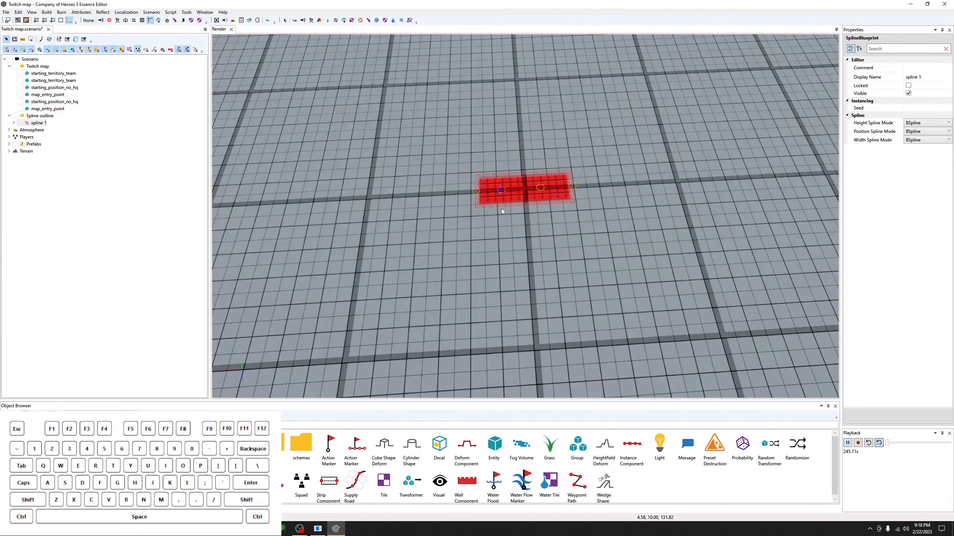
pyautogui.click(509, 192)
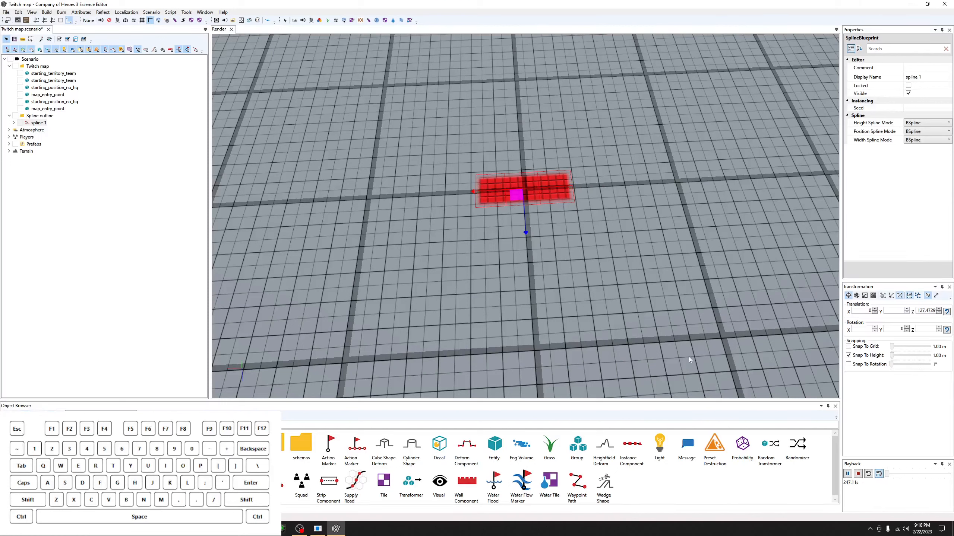
# Select spline 1 and stop the scenario playback.
pyautogui.click(858, 474)
pyautogui.click(35, 124)
pyautogui.press('space')
pyautogui.moveTo(554, 249); pyautogui.dragTo(554, 223, button='middle')
pyautogui.scroll(1, 554, 224)
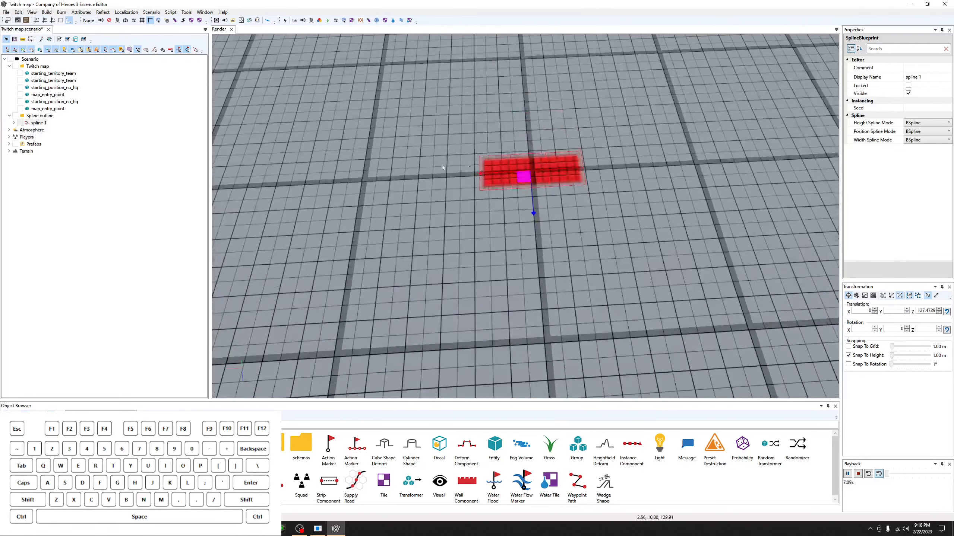
pyautogui.click(859, 475)
pyautogui.moveTo(633, 210); pyautogui.dragTo(625, 236, button='middle')
# Edit spline 1's control points and stretch its positive-X end point along the grid line to about X 130.1.
pyautogui.press('space')
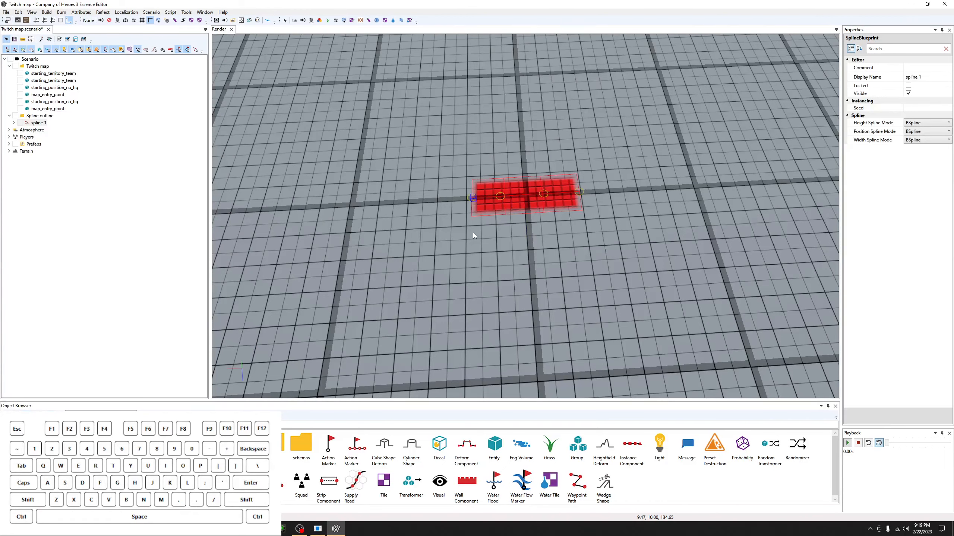
pyautogui.moveTo(473, 233); pyautogui.dragTo(518, 249, button='middle')
pyautogui.click(516, 217)
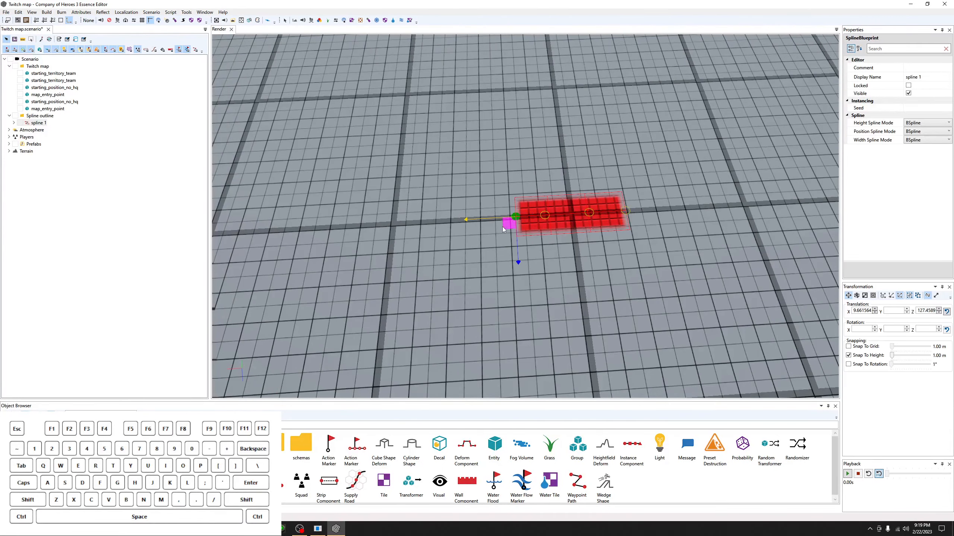
pyautogui.scroll(-4, 504, 229)
pyautogui.scroll(-3, 503, 229)
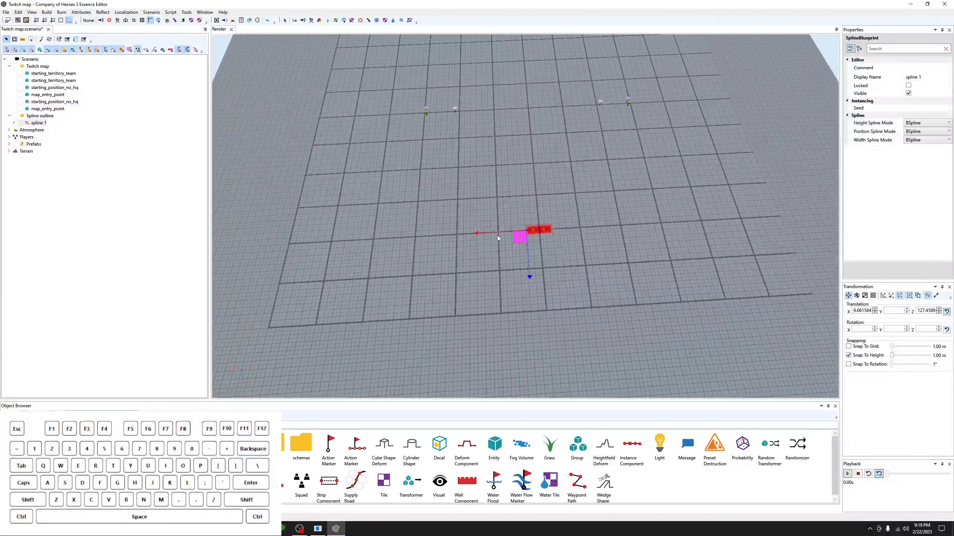
pyautogui.moveTo(475, 233); pyautogui.dragTo(335, 243)
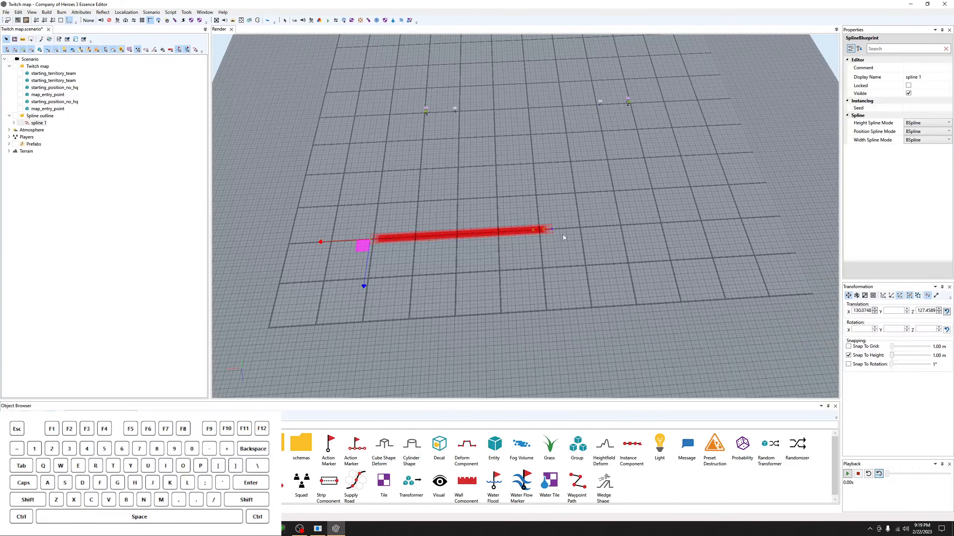
# Stretch the spline's opposite end control point along the grid line to about X -130.5 and finish point editing.
pyautogui.scroll(5, 549, 231)
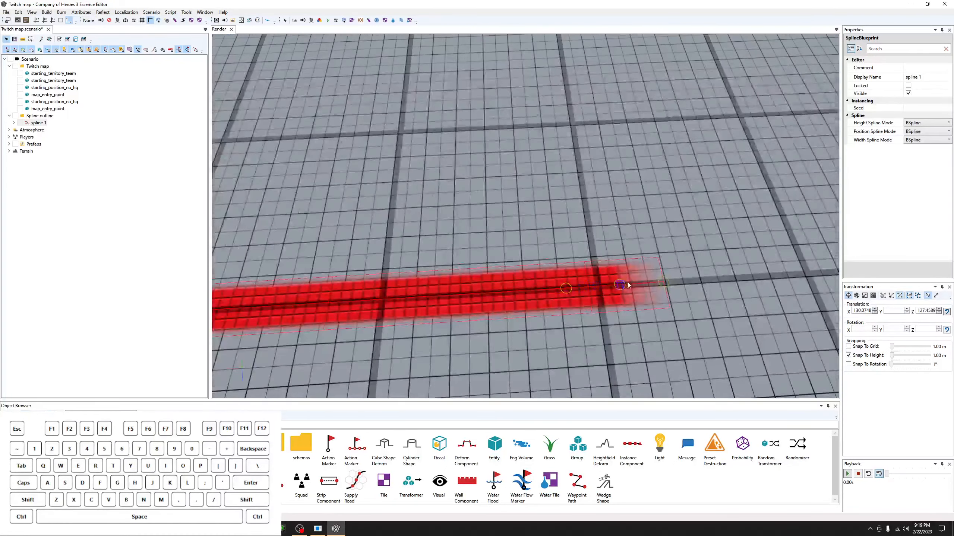
pyautogui.click(664, 283)
pyautogui.scroll(-5, 654, 263)
pyautogui.moveTo(732, 235); pyautogui.dragTo(631, 260, button='middle')
pyautogui.scroll(-5, 630, 258)
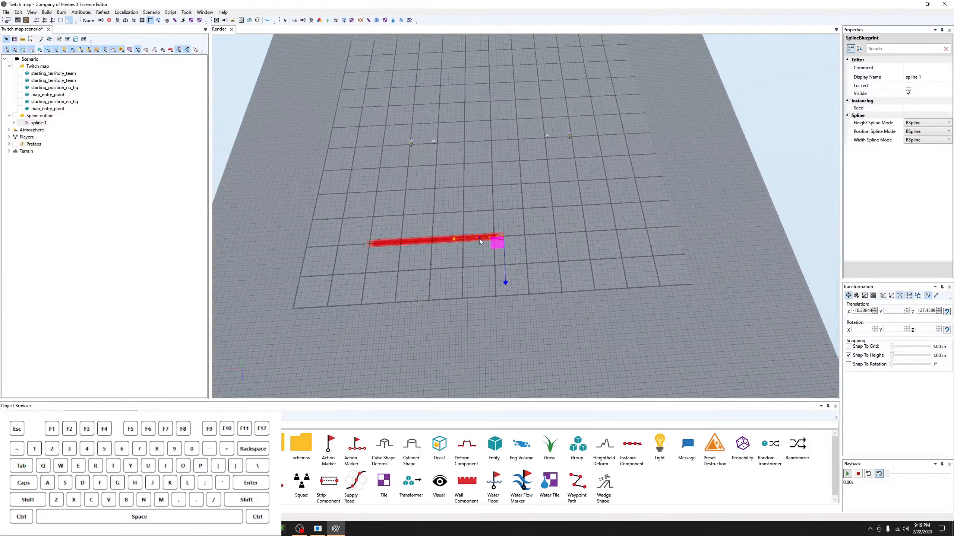
pyautogui.moveTo(479, 238); pyautogui.dragTo(530, 236)
pyautogui.click(591, 237)
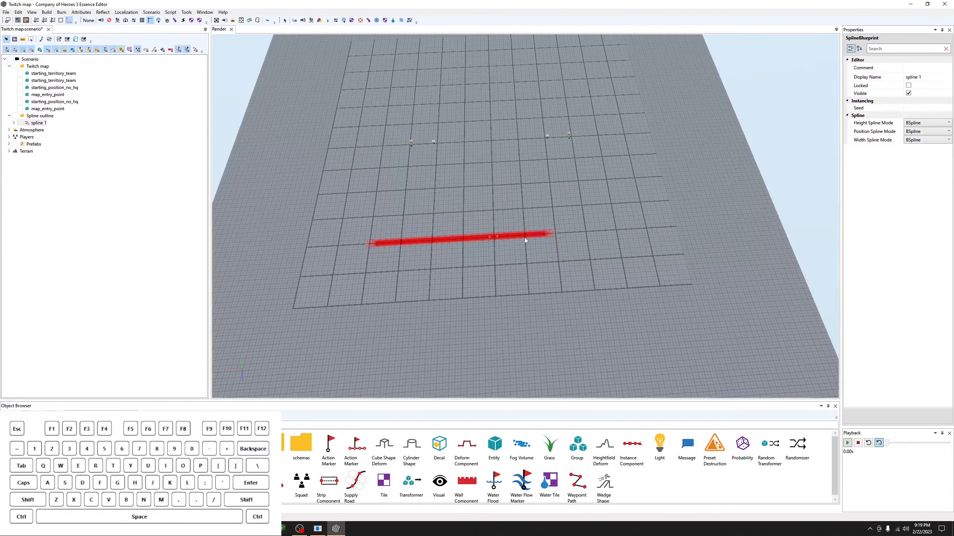
pyautogui.scroll(5, 525, 237)
pyautogui.click(589, 256)
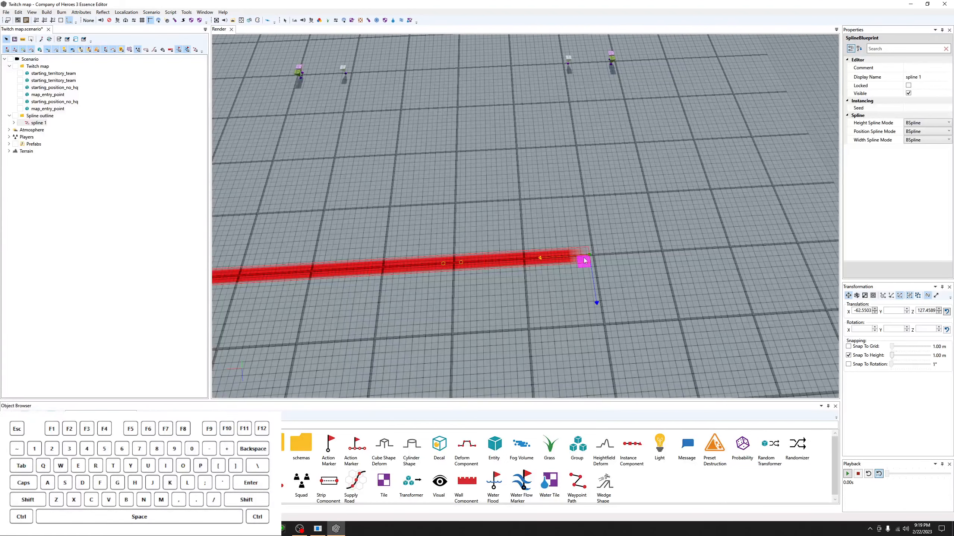
pyautogui.scroll(-3, 573, 251)
pyautogui.moveTo(543, 239); pyautogui.dragTo(578, 256)
pyautogui.click(577, 262)
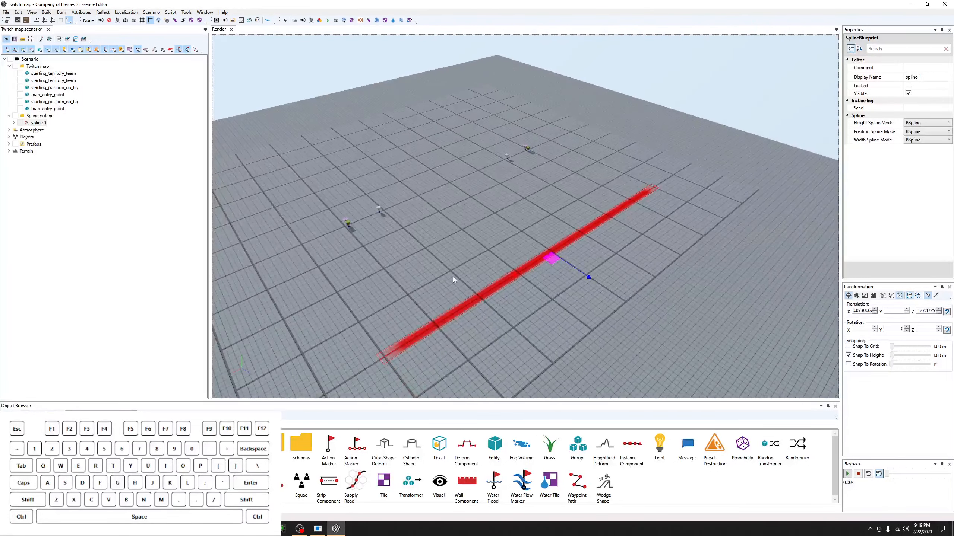
# Try to duplicate the stretched spline by copying and moving it towards the map centre, and undo the moves.
pyautogui.keyDown('alt'); pyautogui.moveTo(453, 277); pyautogui.dragTo(447, 281); pyautogui.keyUp('alt')
pyautogui.scroll(4, 449, 283)
pyautogui.keyDown('alt'); pyautogui.moveTo(519, 333); pyautogui.dragTo(548, 265); pyautogui.keyUp('alt')
pyautogui.press('ctrl')
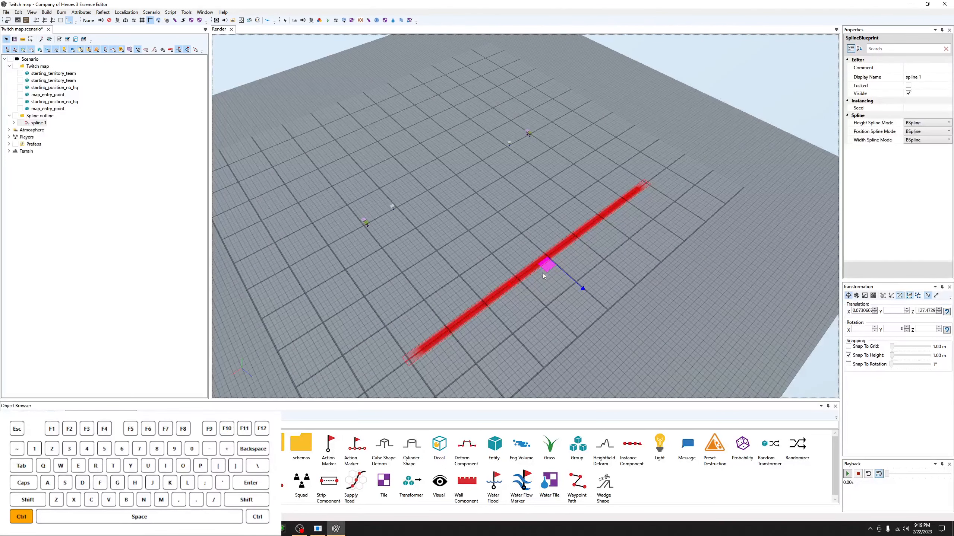
pyautogui.hotkey('ctrl', 'c')
pyautogui.hotkey('ctrl', 'c')
pyautogui.keyDown('ctrl'); pyautogui.moveTo(550, 264); pyautogui.dragTo(471, 206); pyautogui.keyUp('ctrl')
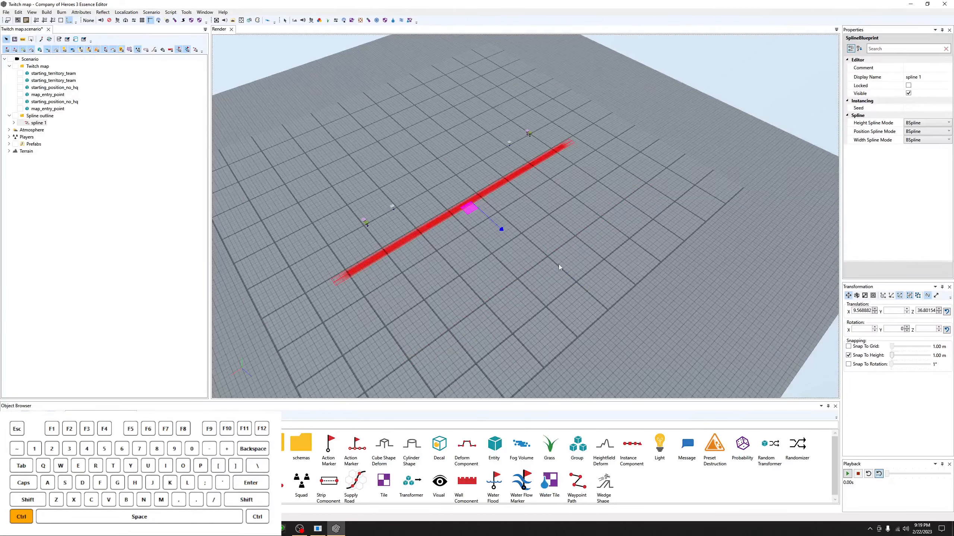
pyautogui.hotkey('ctrl', 'z')
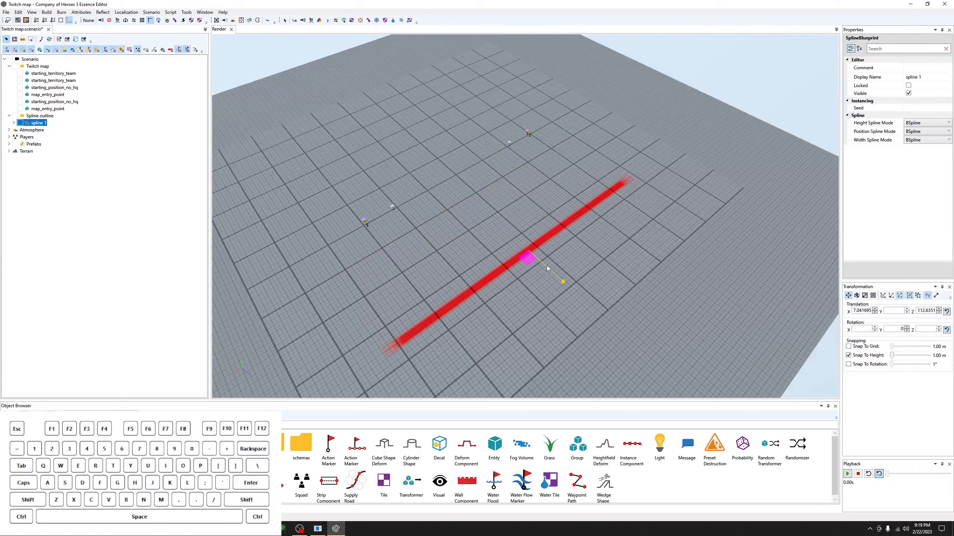
pyautogui.hotkey('ctrl', 'z')
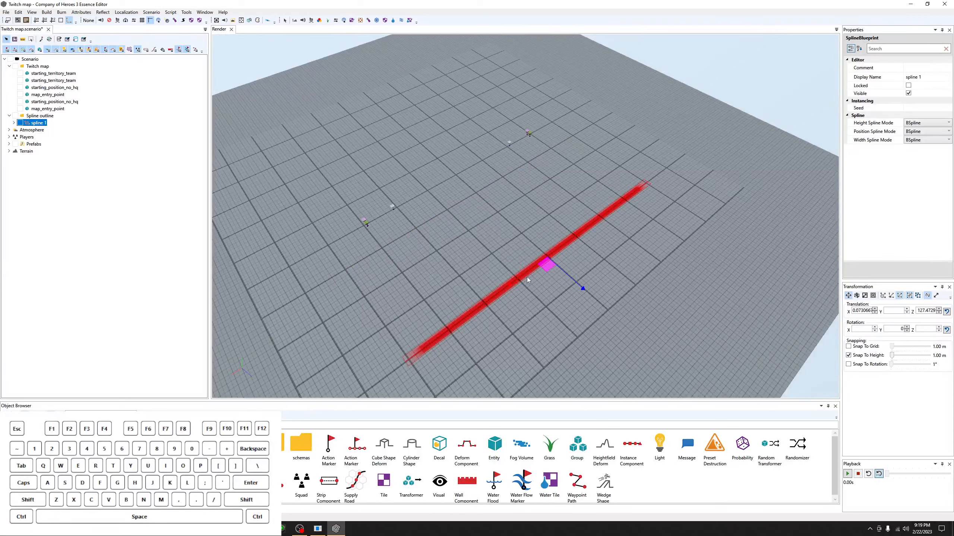
# Copy spline 1, paste it into the Spline outline layer, and undo the paste.
pyautogui.click(14, 123)
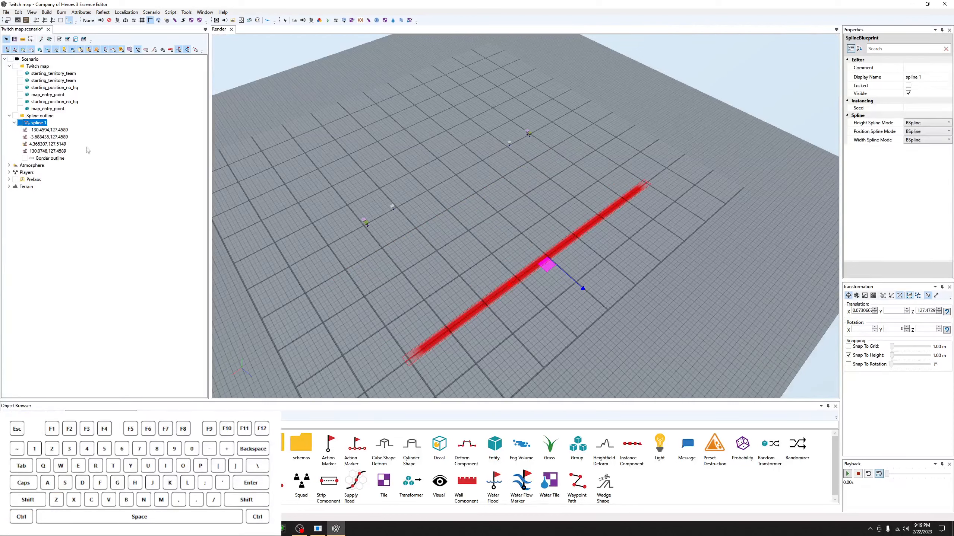
pyautogui.rightClick(43, 128)
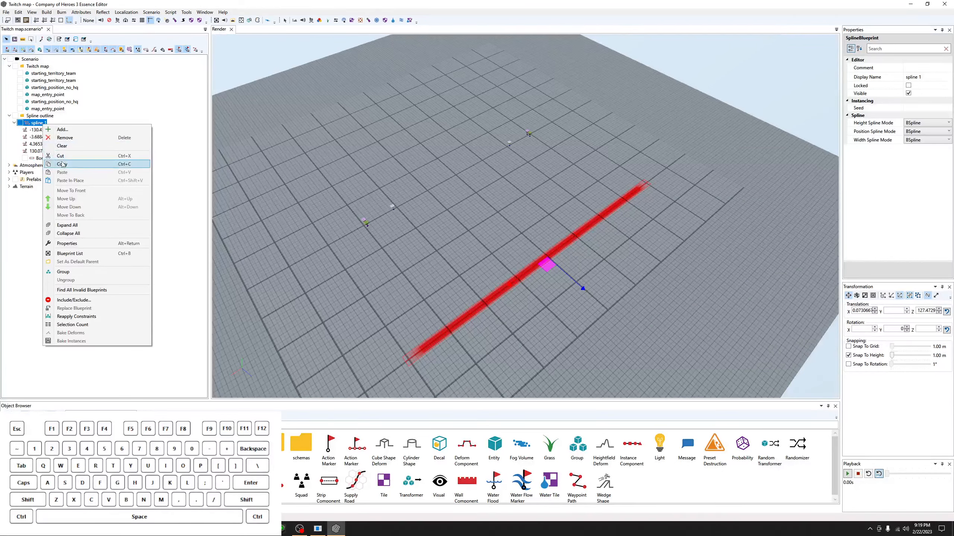
pyautogui.click(62, 164)
pyautogui.rightClick(39, 121)
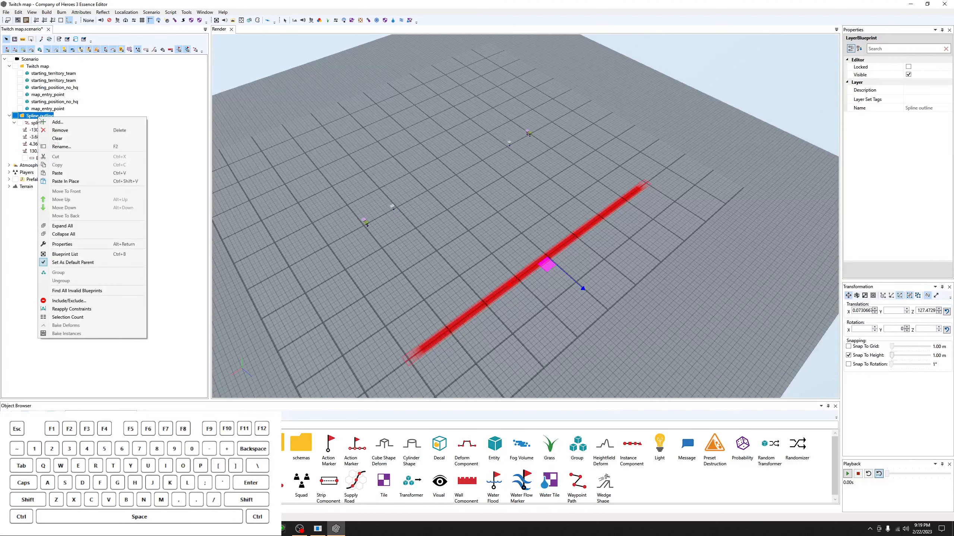
pyautogui.click(67, 175)
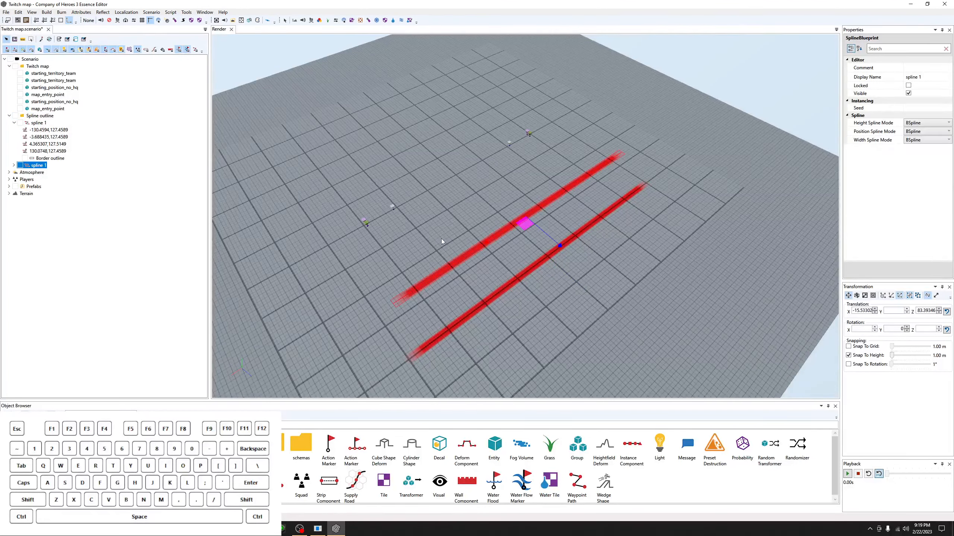
pyautogui.hotkey('ctrl', 'z')
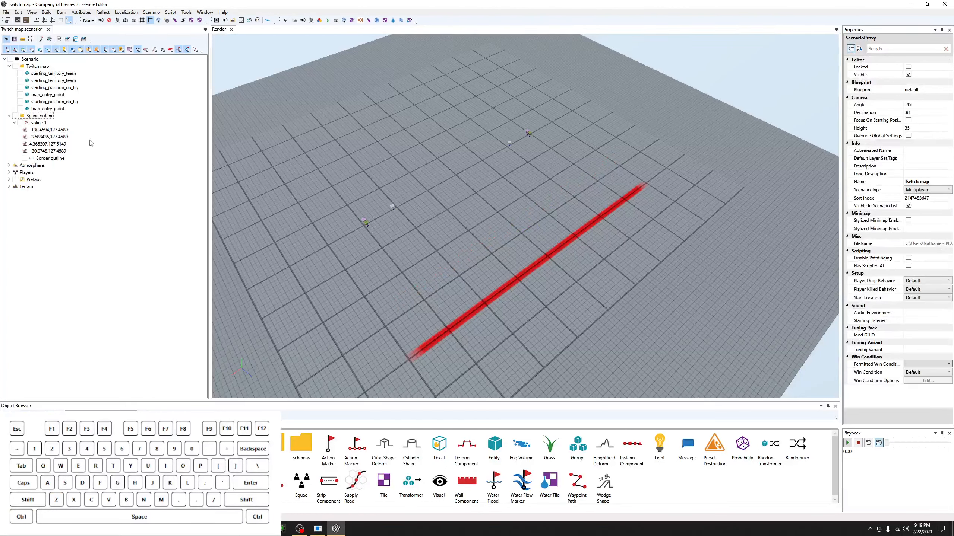
# Paste the copied spline in place in the Spline outline layer, try moving it to the grid's far side, and remove the copy again.
pyautogui.rightClick(39, 118)
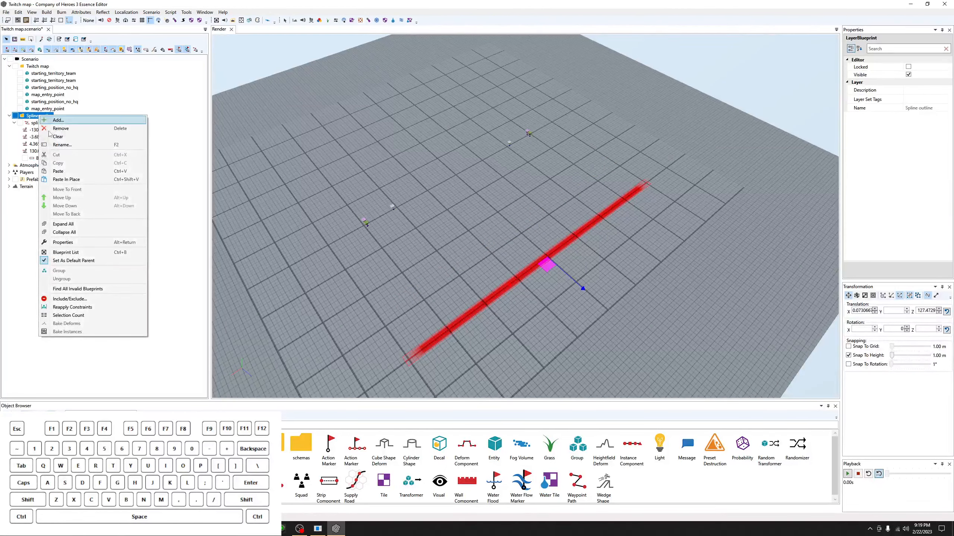
pyautogui.click(70, 181)
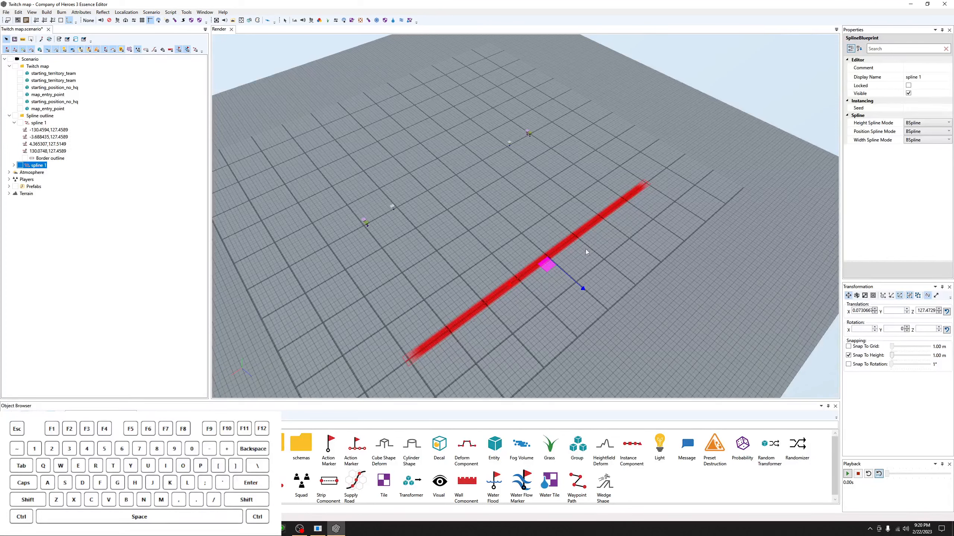
pyautogui.moveTo(573, 282); pyautogui.dragTo(363, 145)
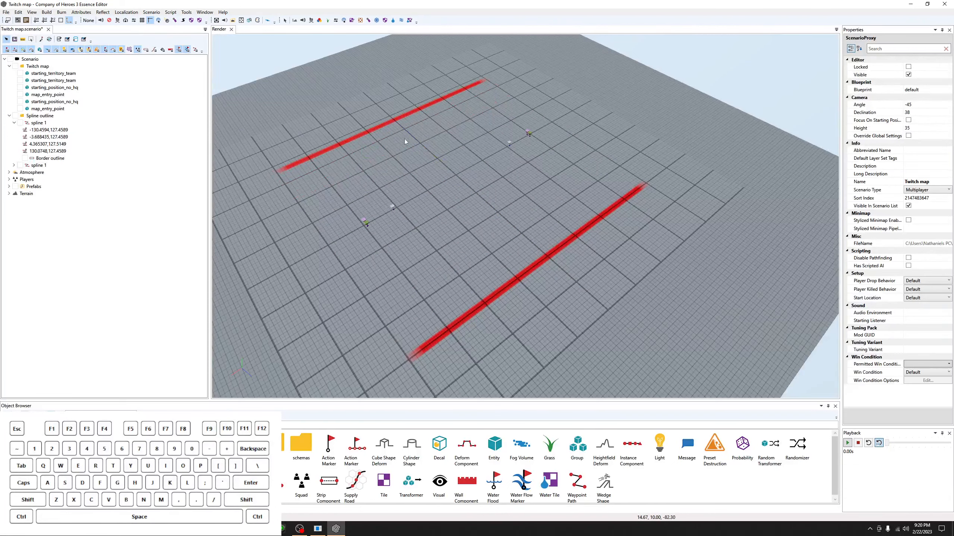
pyautogui.click(390, 123)
pyautogui.hotkey('ctrl', 'z')
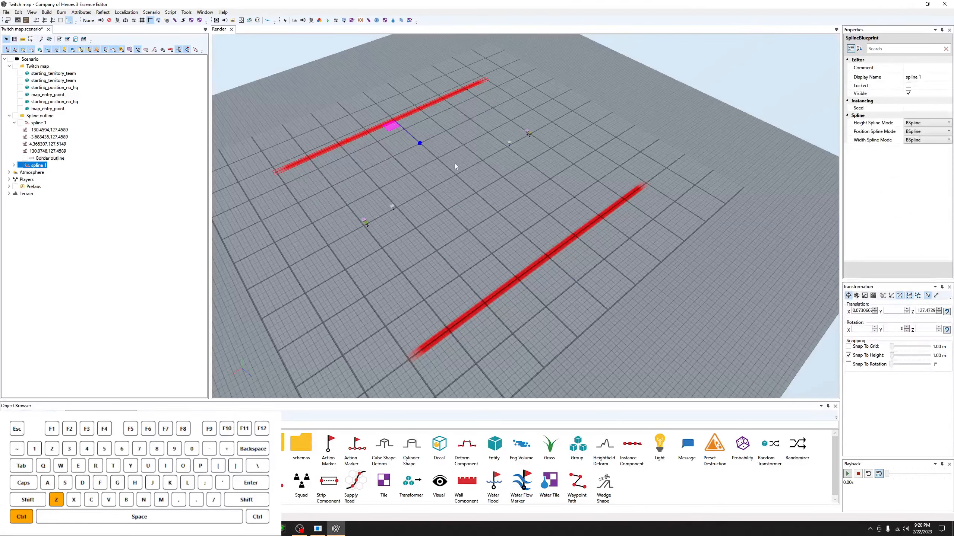
pyautogui.click(38, 123)
pyautogui.click(14, 123)
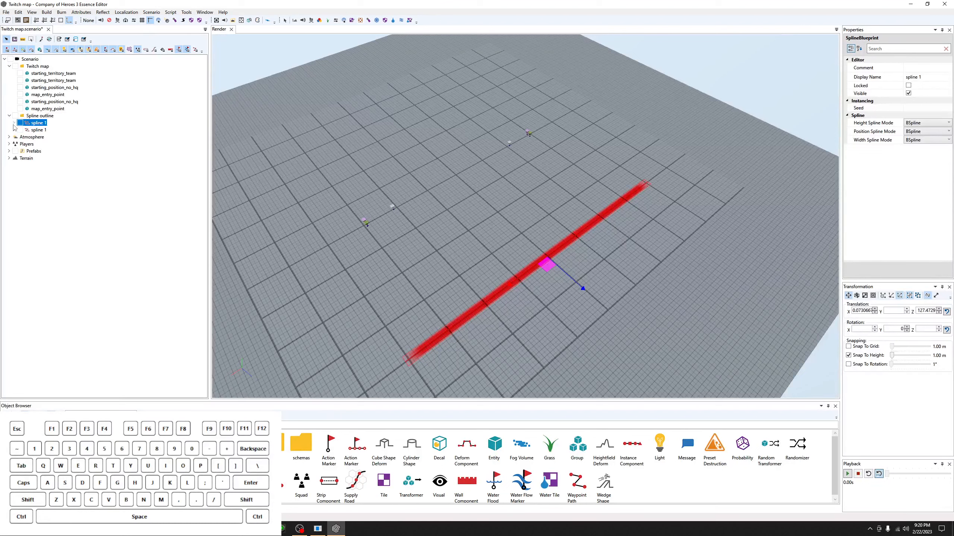
pyautogui.hotkey('ctrl', 'x')
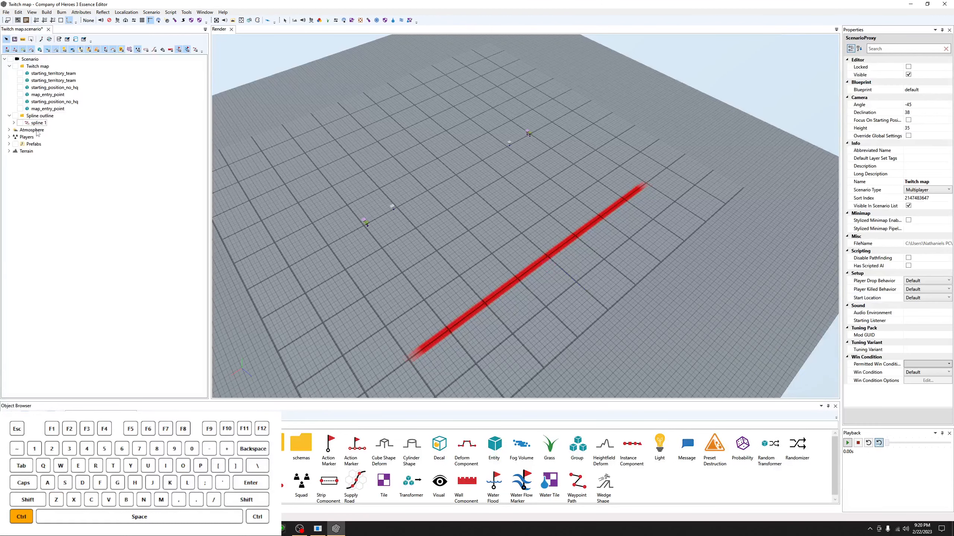
# Try duplicating spline 1 in place from the scenario tree, and undo the duplicate.
pyautogui.click(43, 124)
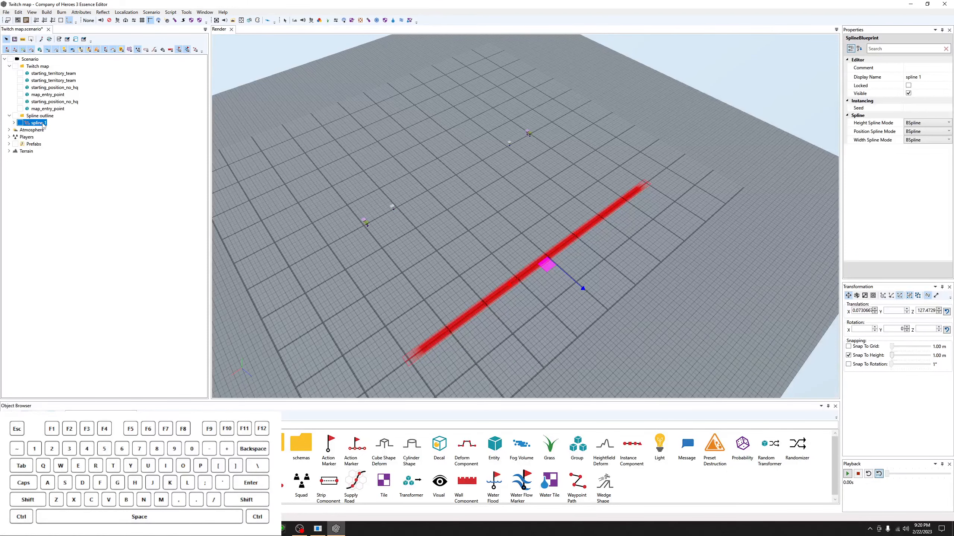
pyautogui.moveTo(43, 126); pyautogui.dragTo(48, 126)
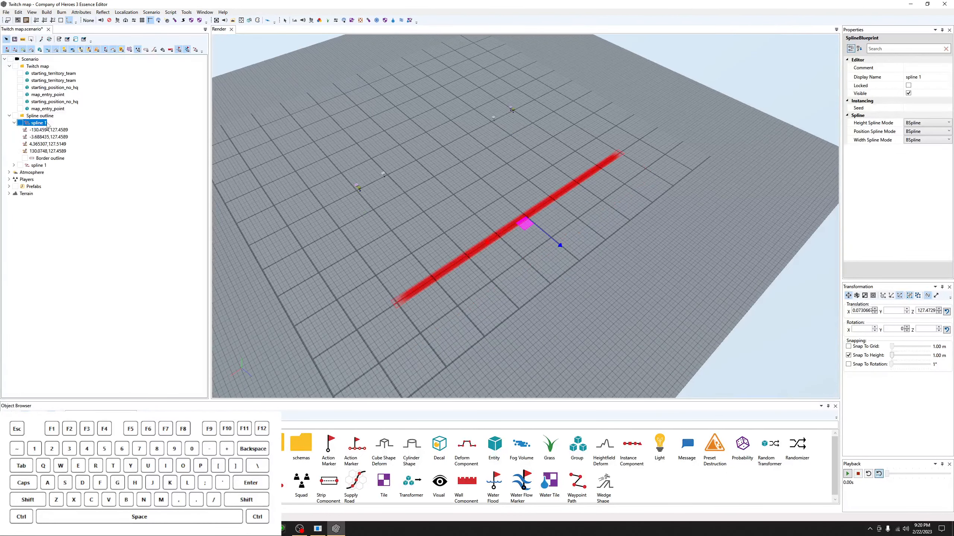
pyautogui.hotkey('ctrl', 'z')
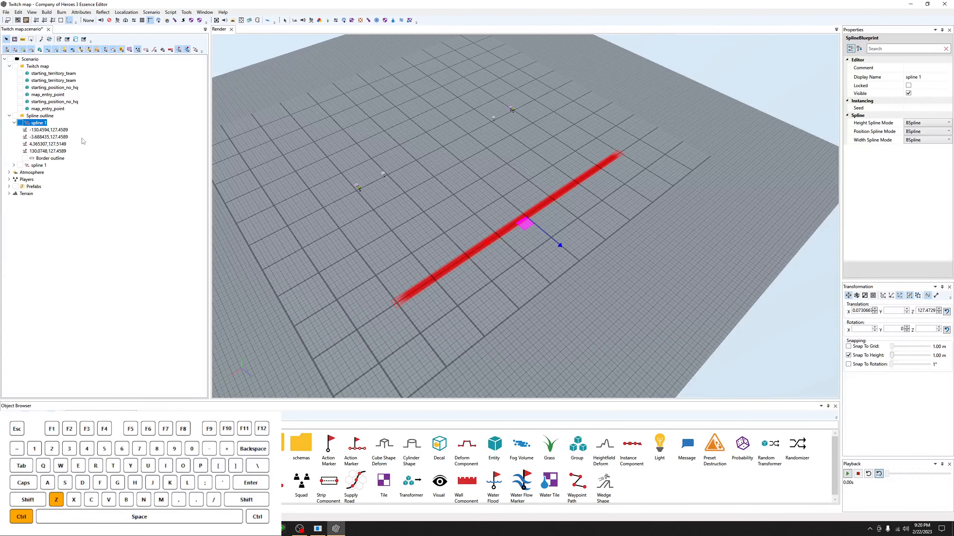
# Duplicate spline 1 in place within the Spline outline layer and collapse the original's control points in the tree.
pyautogui.click(42, 124)
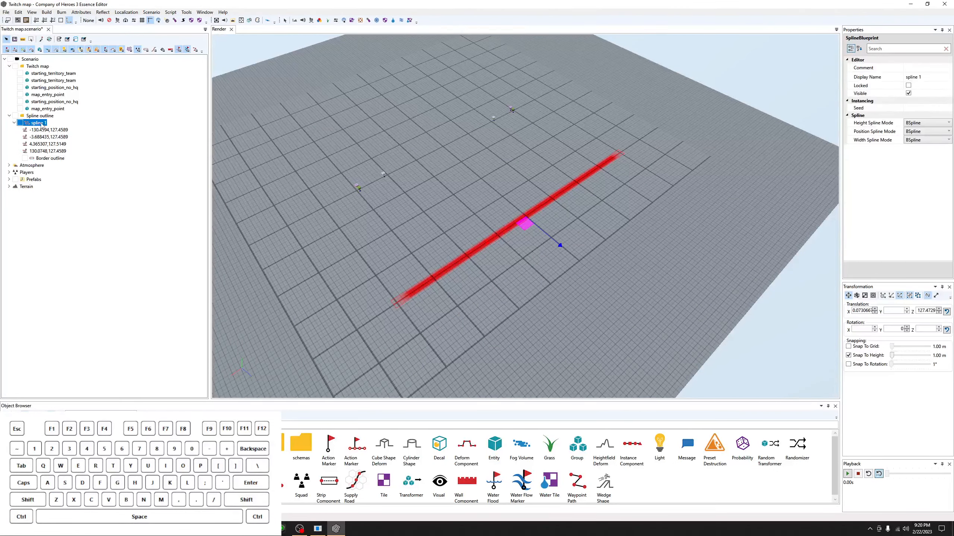
pyautogui.moveTo(41, 123); pyautogui.dragTo(48, 124)
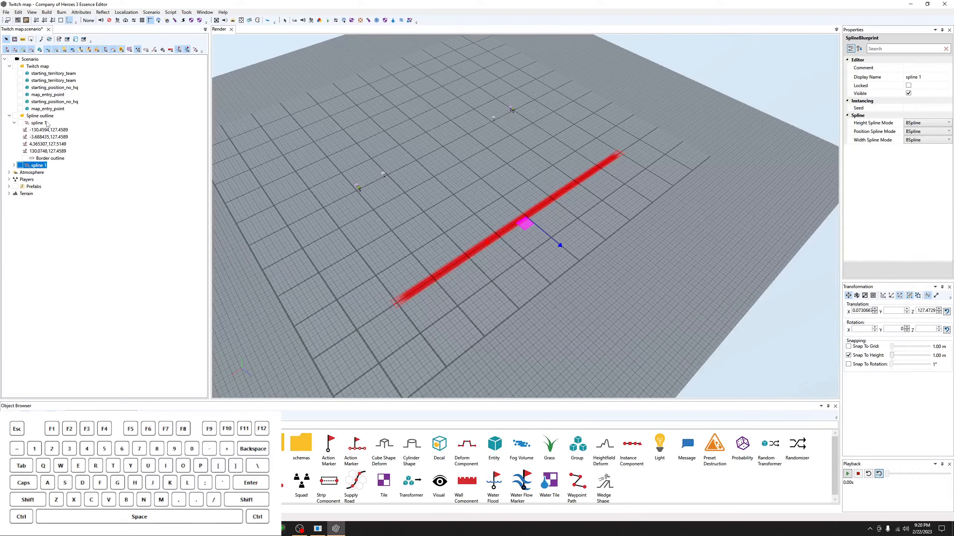
pyautogui.click(14, 123)
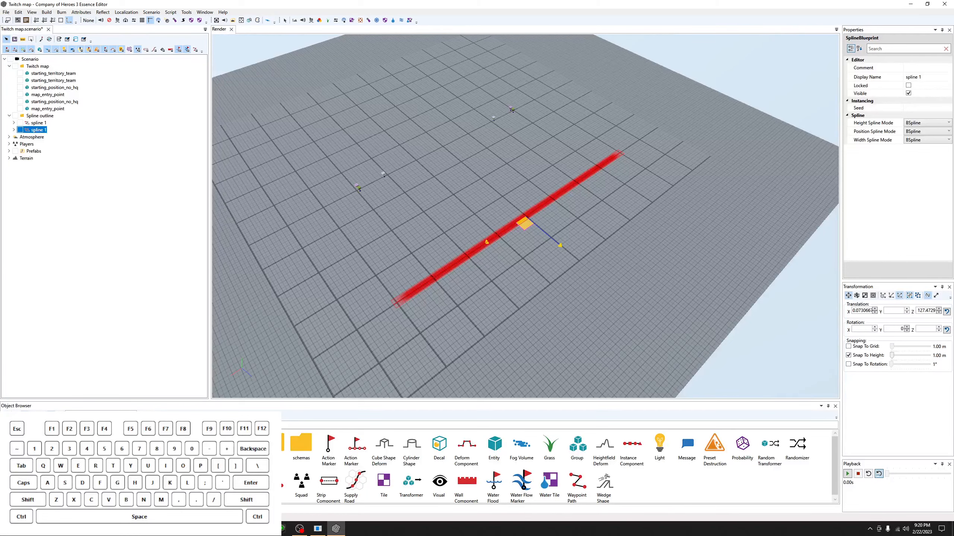
pyautogui.moveTo(525, 225); pyautogui.dragTo(496, 262, button='middle')
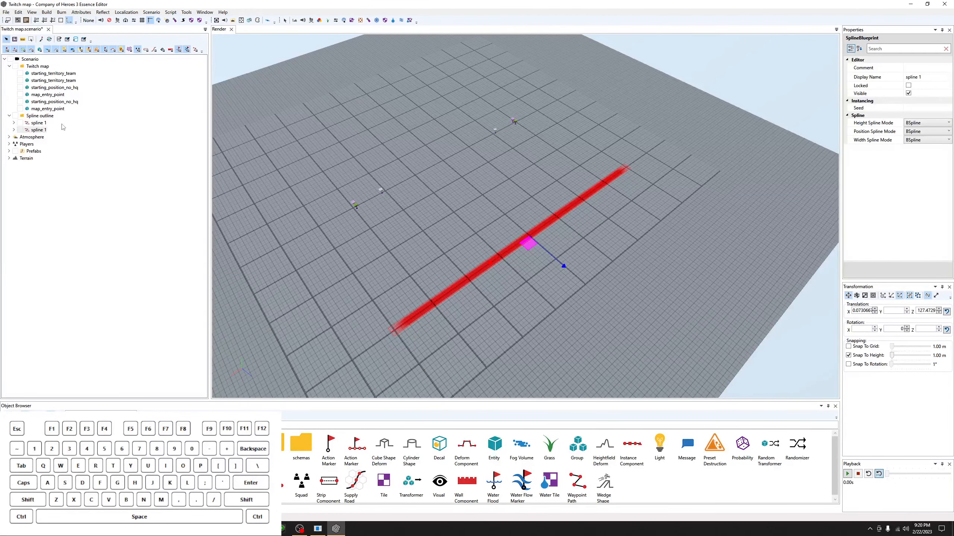
# Duplicate the first spline once more and undo the extra copy.
pyautogui.click(50, 122)
pyautogui.hotkey('ctrl', 'd')
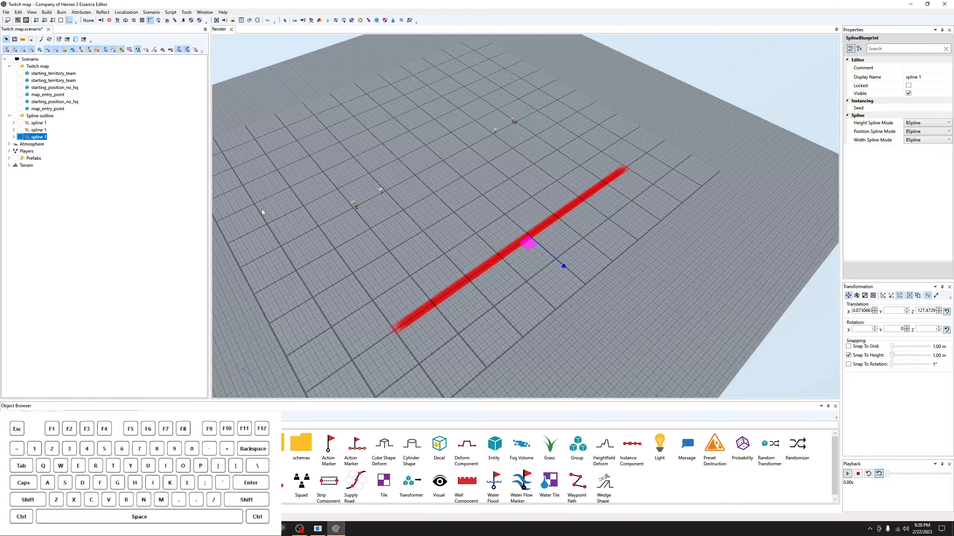
pyautogui.hotkey('ctrl', 'z')
# Move the duplicated spline along the Z axis to the opposite side of the grid, at about Z -126.5.
pyautogui.click(35, 130)
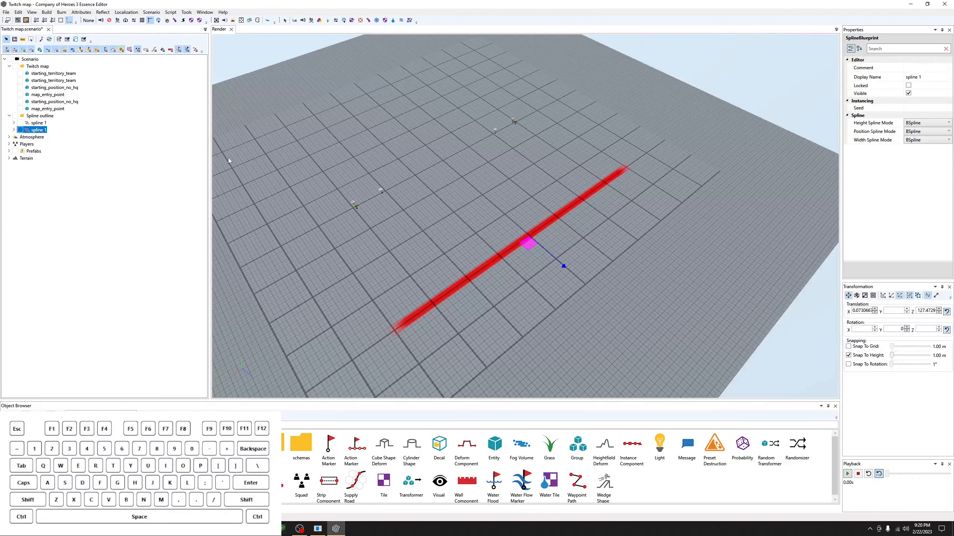
pyautogui.moveTo(548, 255); pyautogui.dragTo(337, 155)
# Select both parallel splines and duplicate them in place within the Spline outline layer.
pyautogui.click(37, 123)
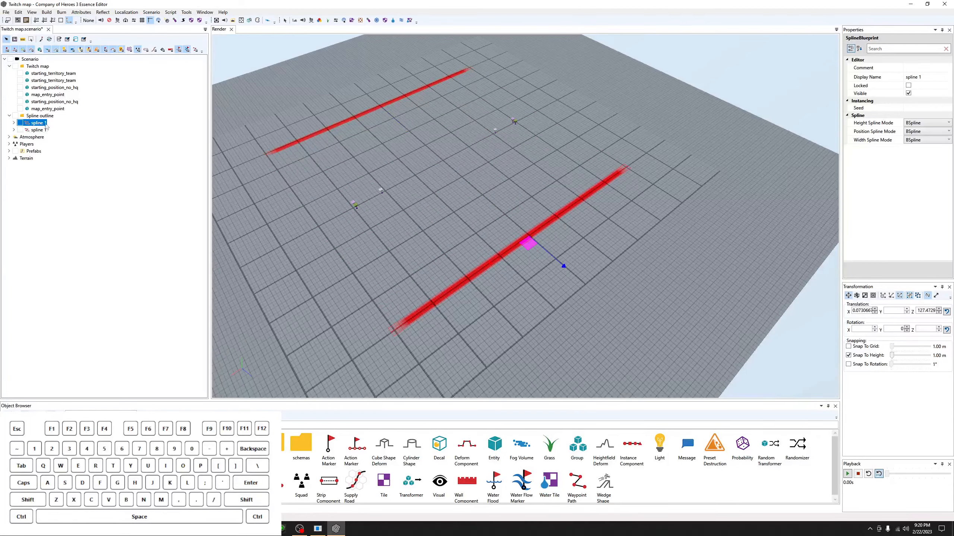
pyautogui.keyDown('shift'); pyautogui.click(38, 129); pyautogui.keyUp('shift')
pyautogui.rightClick(47, 131)
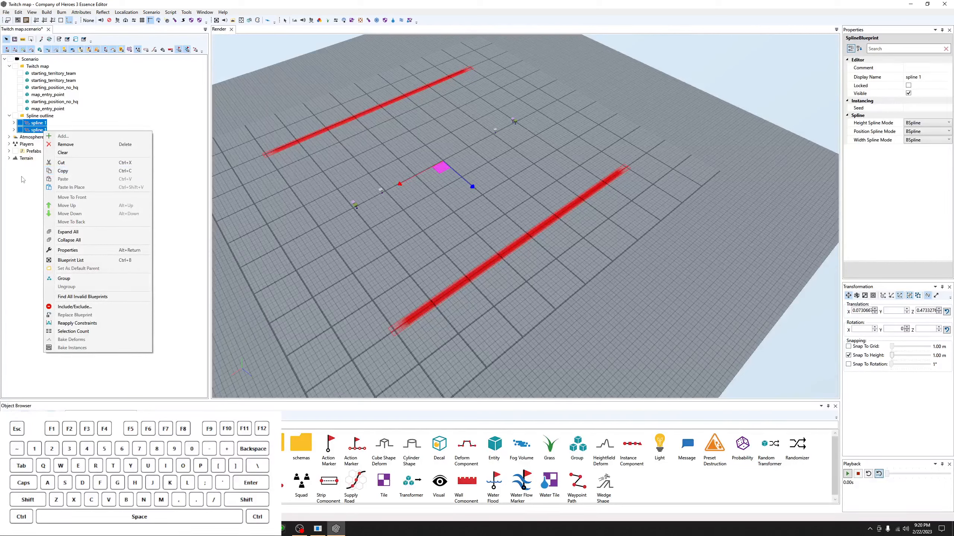
pyautogui.click(80, 172)
pyautogui.moveTo(54, 129); pyautogui.dragTo(47, 131)
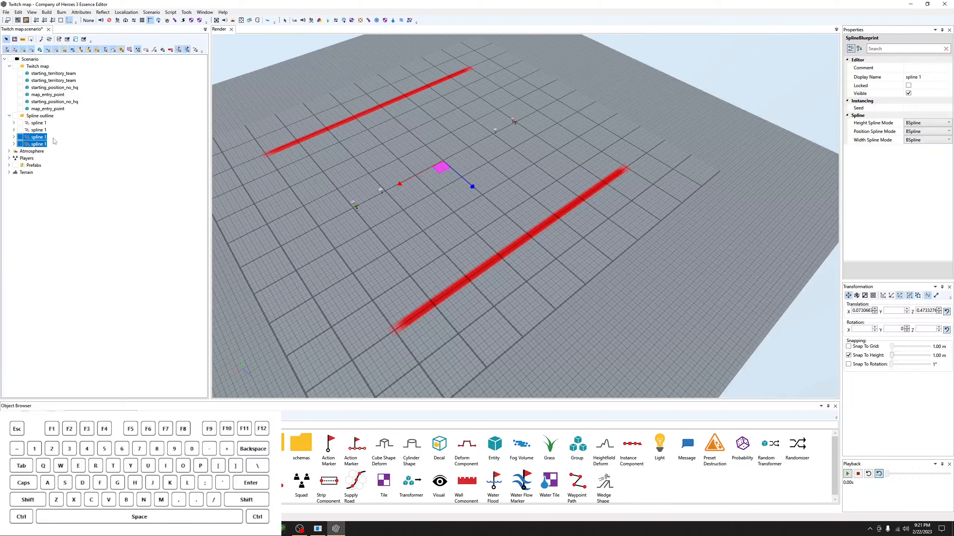
# Select the first two splines in the layer and rotate them together about the map centre to form the outline's other two sides.
pyautogui.click(44, 131)
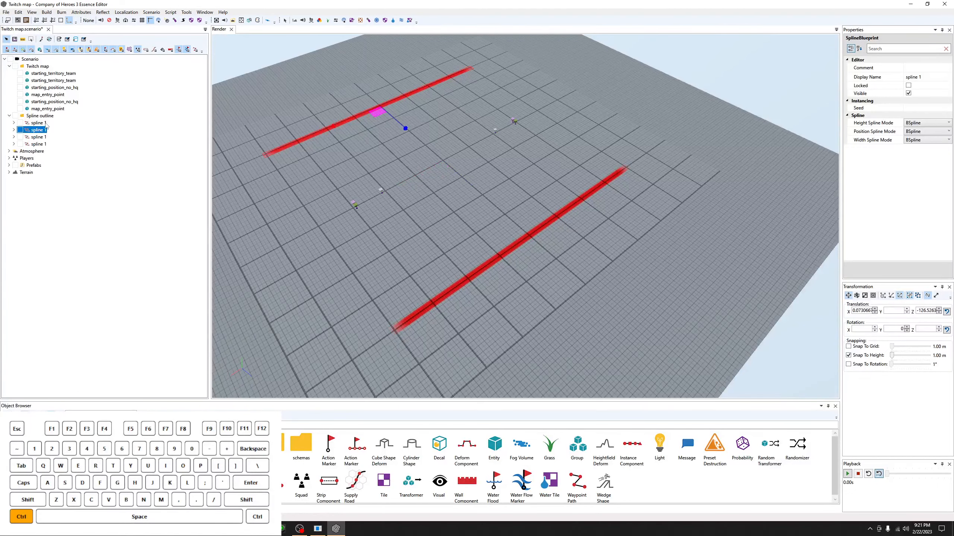
pyautogui.keyDown('ctrl'); pyautogui.click(45, 123); pyautogui.keyUp('ctrl')
pyautogui.moveTo(417, 166); pyautogui.dragTo(467, 219, button='middle')
pyautogui.scroll(-4, 444, 167)
pyautogui.click(487, 234)
pyautogui.scroll(-1, 512, 195)
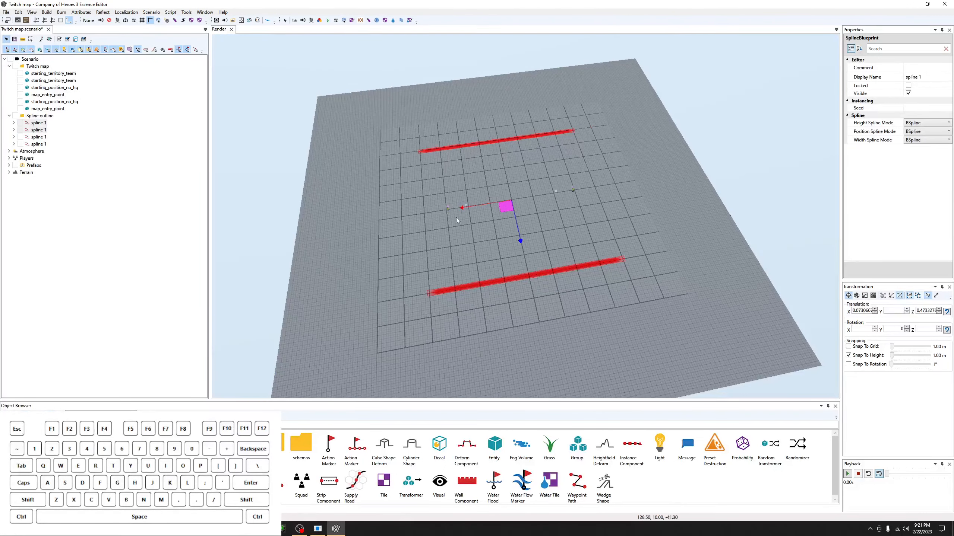
pyautogui.scroll(-1, 494, 312)
pyautogui.scroll(3, 493, 310)
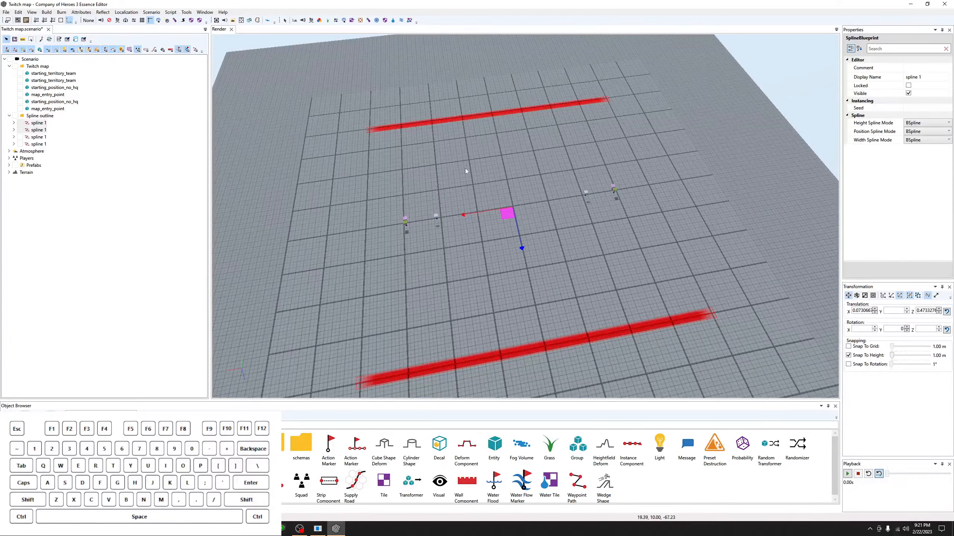
pyautogui.click(860, 297)
pyautogui.moveTo(502, 252); pyautogui.dragTo(533, 253)
pyautogui.click(527, 249)
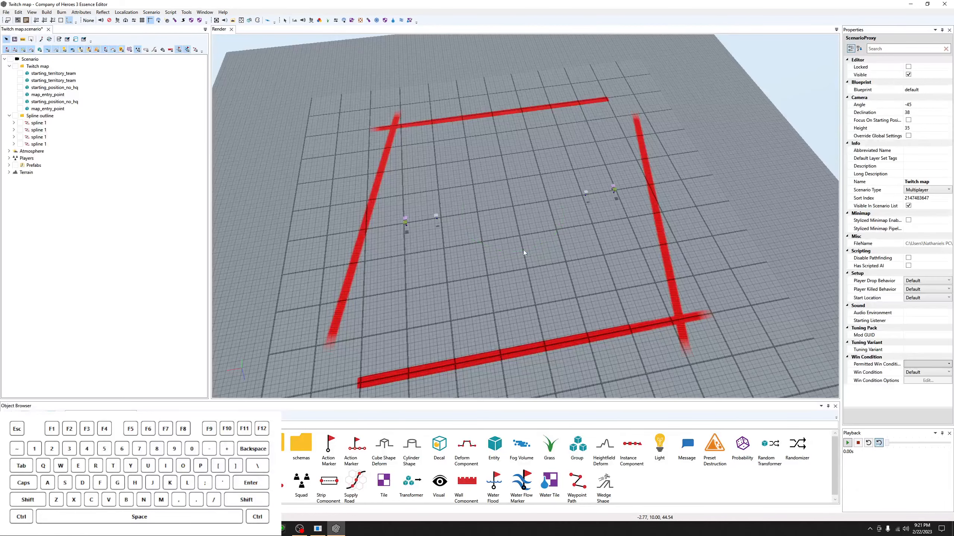
# Reselect the rotated spline pair and adjust its rotation until it follows the grid lines and closes the square outline.
pyautogui.click(38, 130)
pyautogui.keyDown('ctrl'); pyautogui.click(38, 123); pyautogui.keyUp('ctrl')
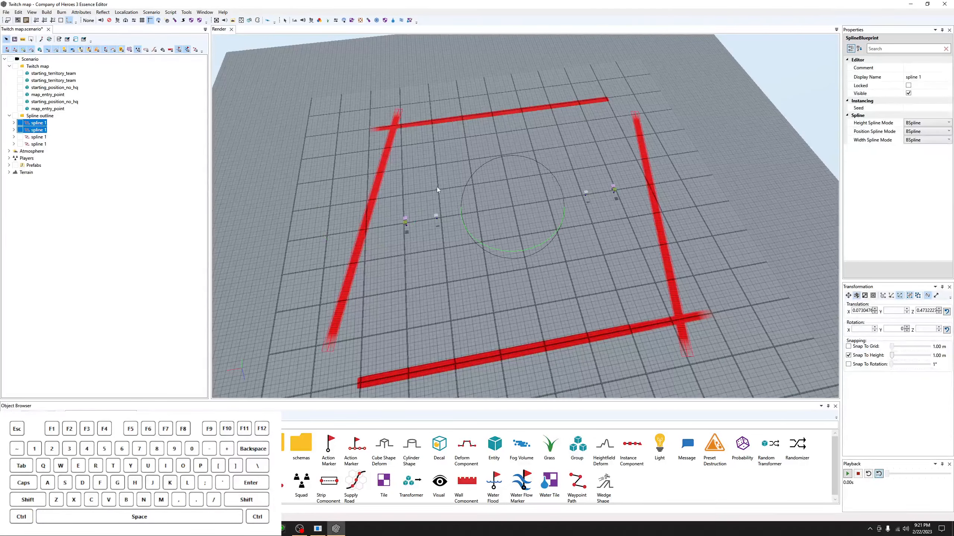
pyautogui.moveTo(514, 250); pyautogui.dragTo(537, 248)
pyautogui.hotkey('ctrl', 'z')
pyautogui.hotkey('ctrl', 'z')
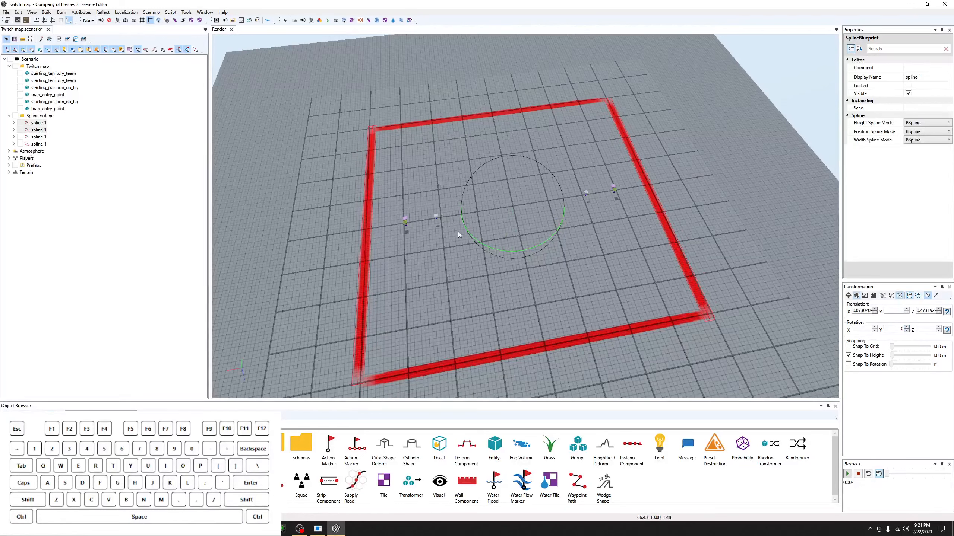
# Set the Z translation of the first spline, on the outline's negative-X side, to 0.
pyautogui.click(114, 220)
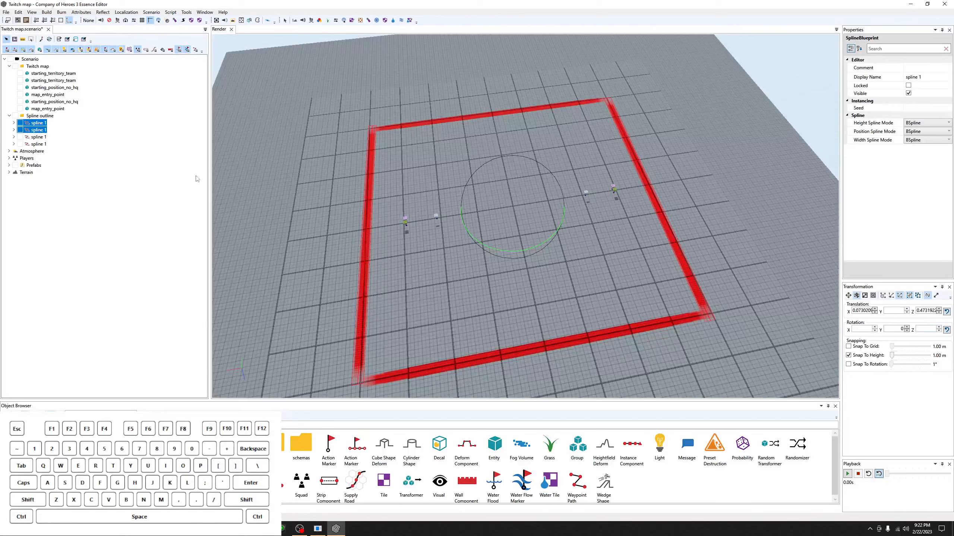
pyautogui.click(39, 124)
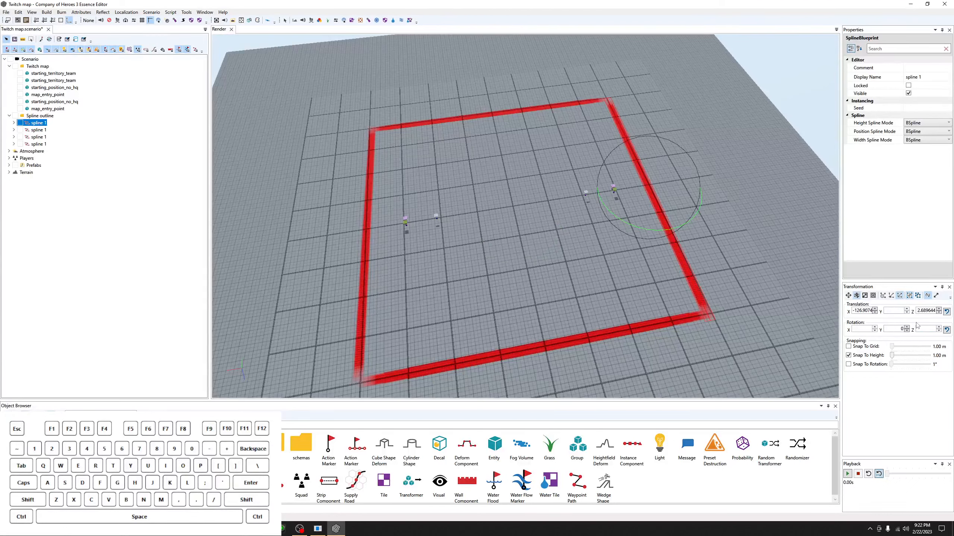
pyautogui.click(939, 308)
pyautogui.click(939, 313)
pyautogui.click(939, 312)
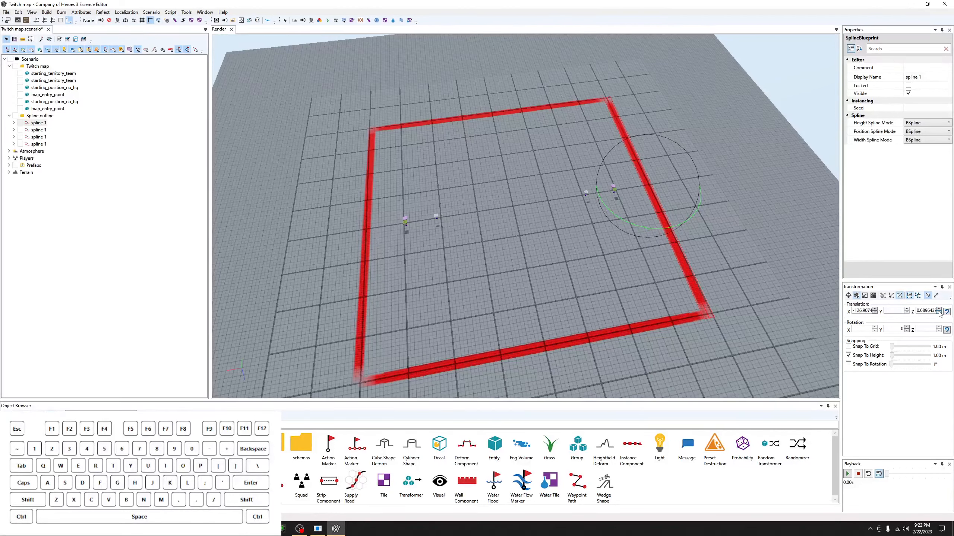
pyautogui.doubleClick(928, 312)
pyautogui.write('0')
# Set the Z translation of the second spline, on the outline's positive-X side, to 0.
pyautogui.click(39, 131)
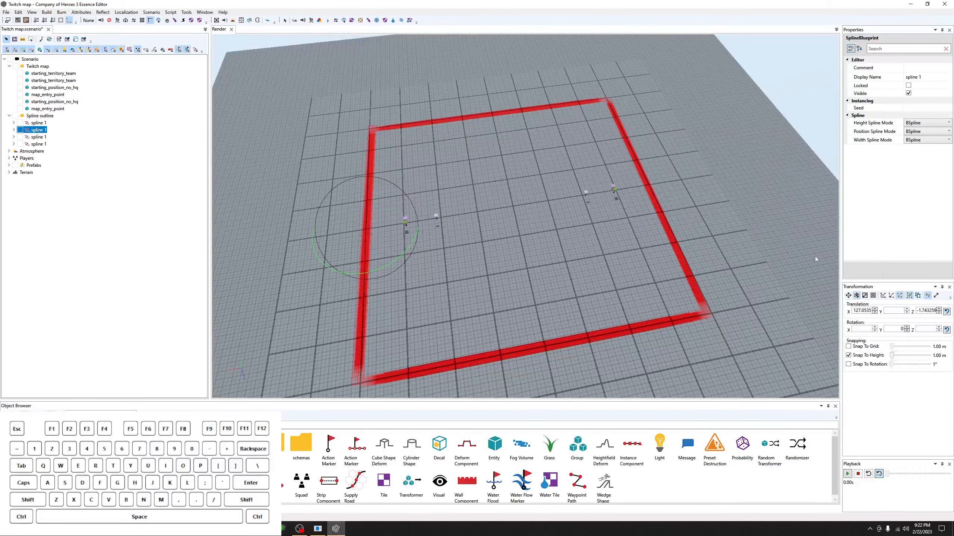
pyautogui.doubleClick(928, 312)
pyautogui.write('0')
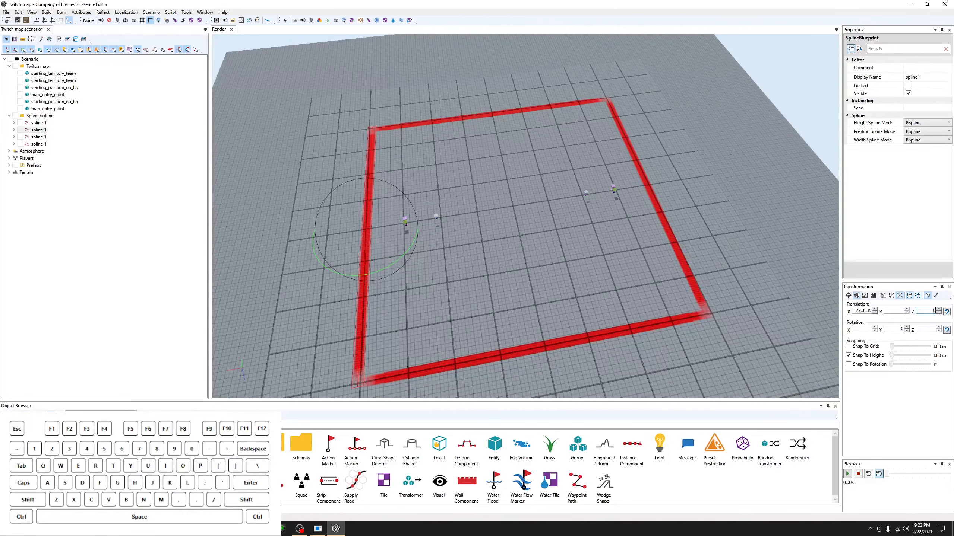
pyautogui.moveTo(544, 274); pyautogui.dragTo(511, 261, button='middle')
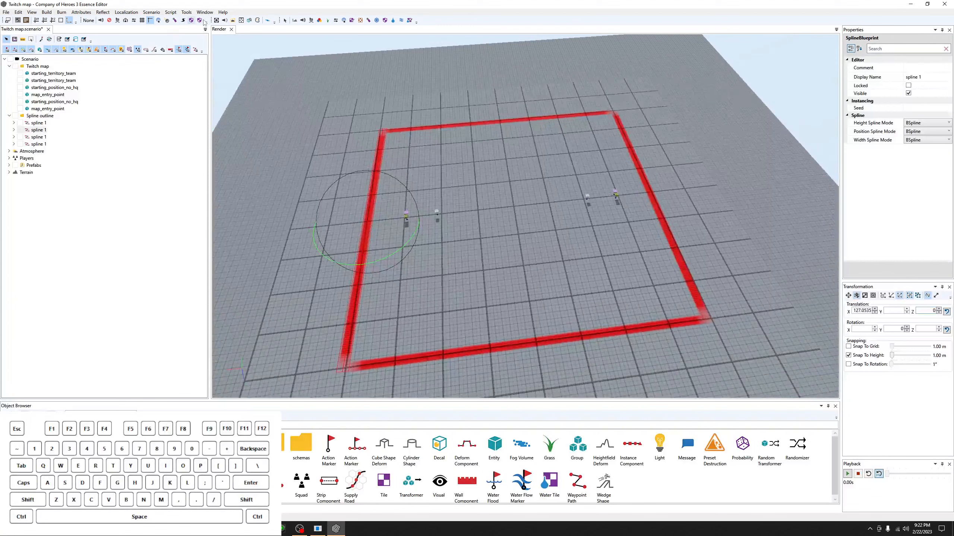
# Move the positive-X side spline outward to X about 160 and the positive-Z side spline outward to Z about 159.
pyautogui.click(483, 144)
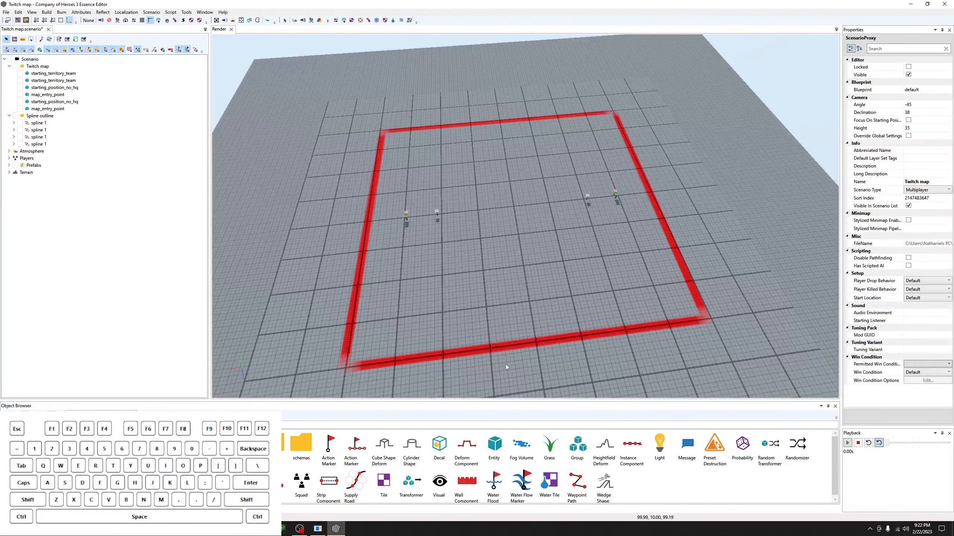
pyautogui.moveTo(514, 242); pyautogui.dragTo(522, 192, button='middle')
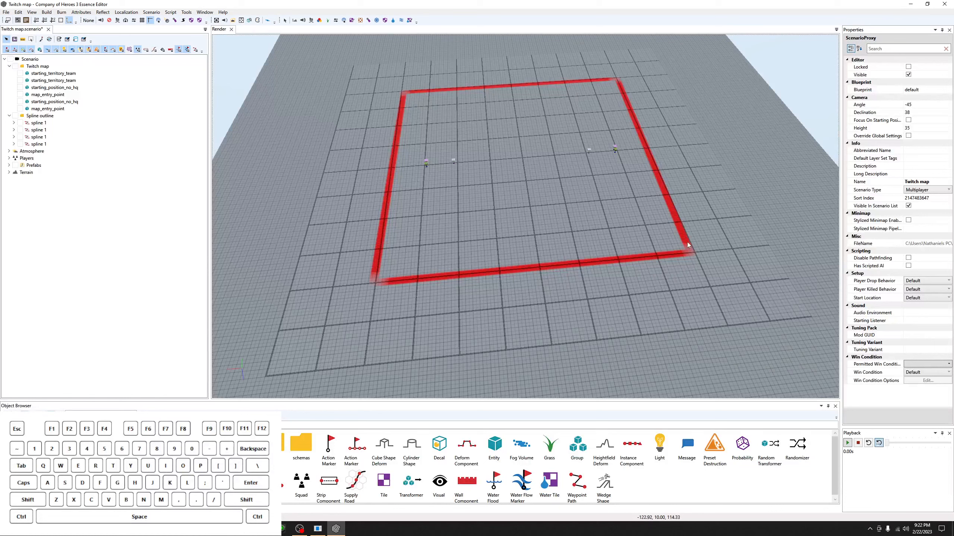
pyautogui.click(40, 130)
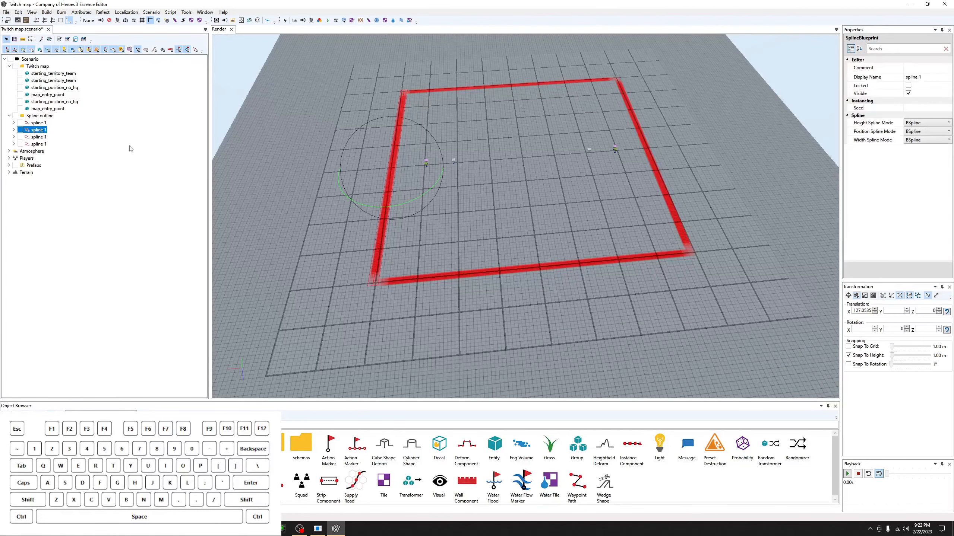
pyautogui.press('w')
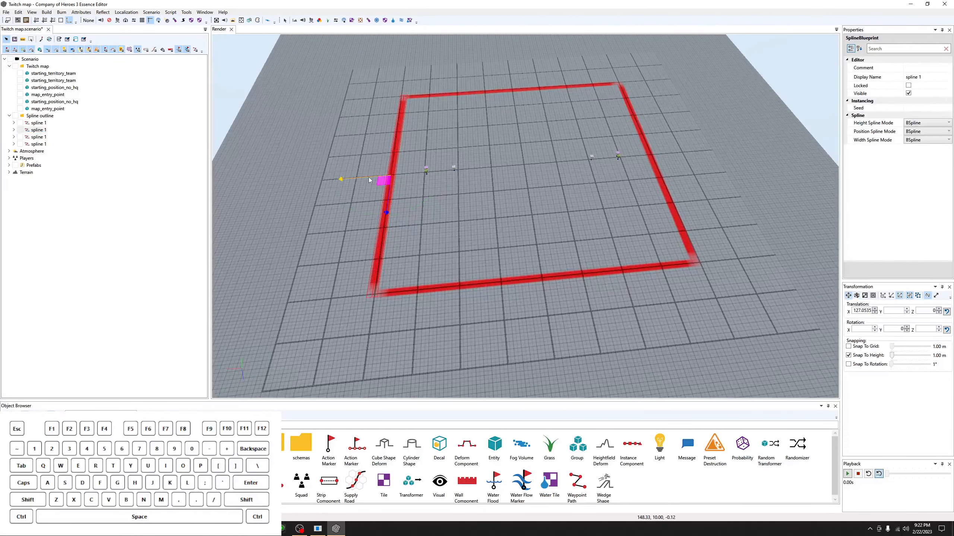
pyautogui.moveTo(383, 184); pyautogui.dragTo(333, 181)
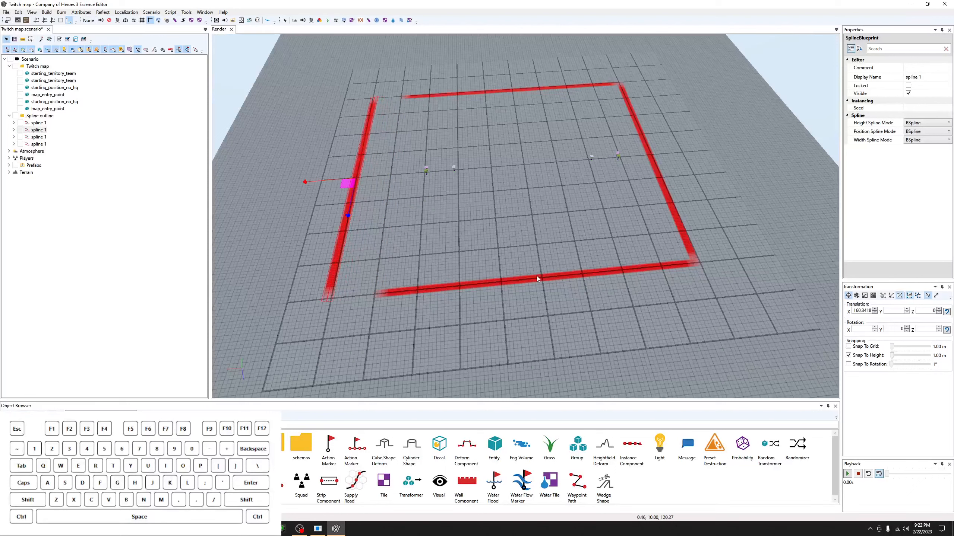
pyautogui.click(530, 284)
pyautogui.moveTo(542, 304); pyautogui.dragTo(548, 340)
# Move the negative-X side spline outward to X about -161 and the negative-Z side spline outward to Z about -159.
pyautogui.click(666, 186)
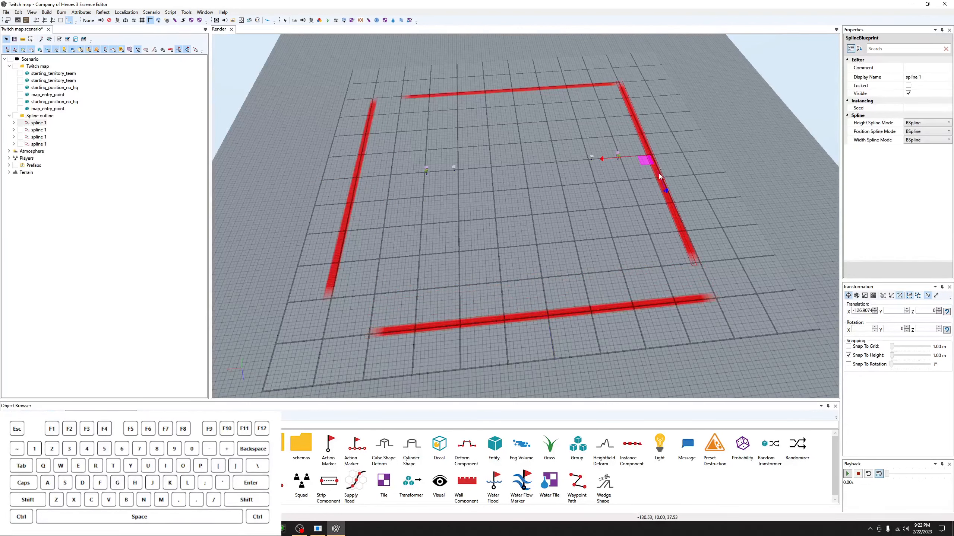
pyautogui.moveTo(617, 161); pyautogui.dragTo(655, 157)
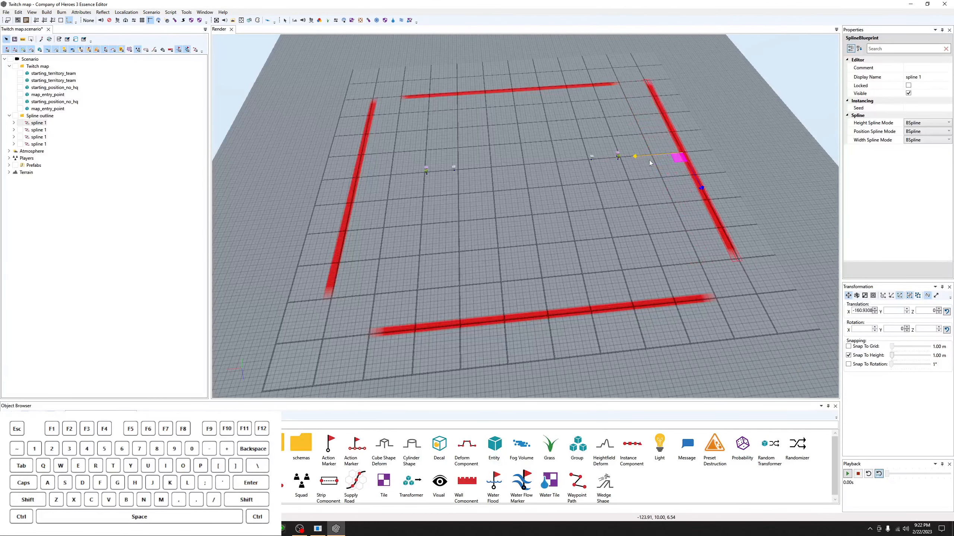
pyautogui.click(517, 92)
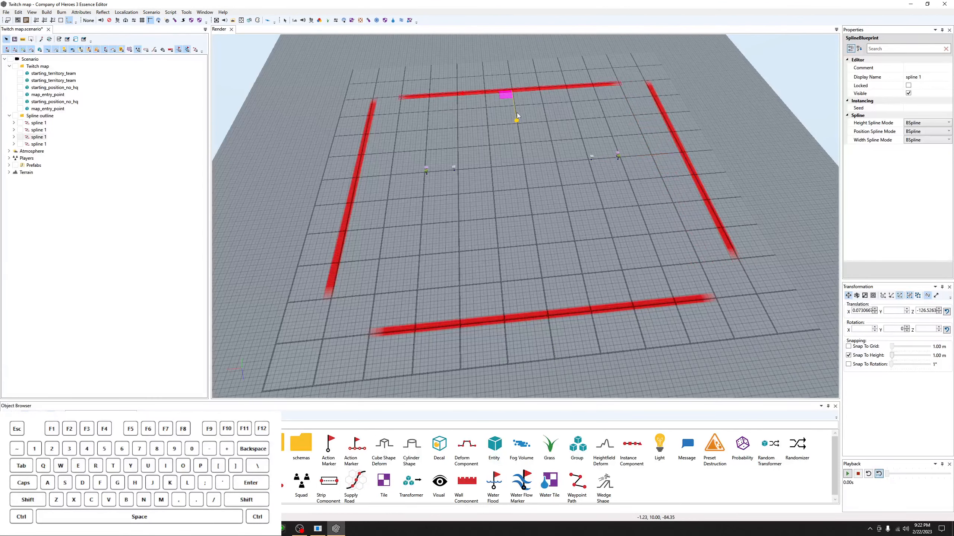
pyautogui.moveTo(517, 116); pyautogui.dragTo(514, 99)
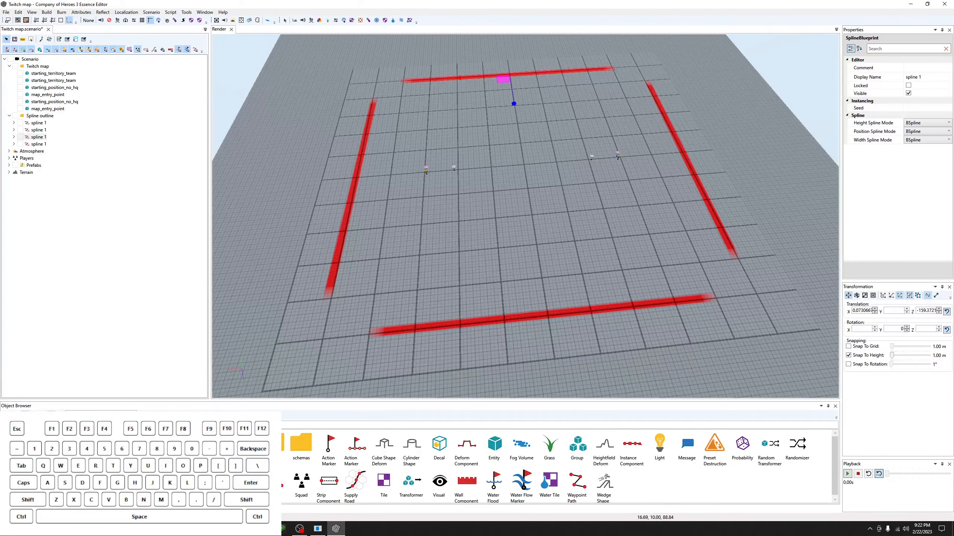
# Extend the positive-X spline by moving one end node to Z about 162 and the opposite end node out to the negative-Z corner.
pyautogui.moveTo(516, 240); pyautogui.dragTo(520, 249, button='middle')
pyautogui.moveTo(351, 286); pyautogui.dragTo(428, 325, button='middle')
pyautogui.click(457, 358)
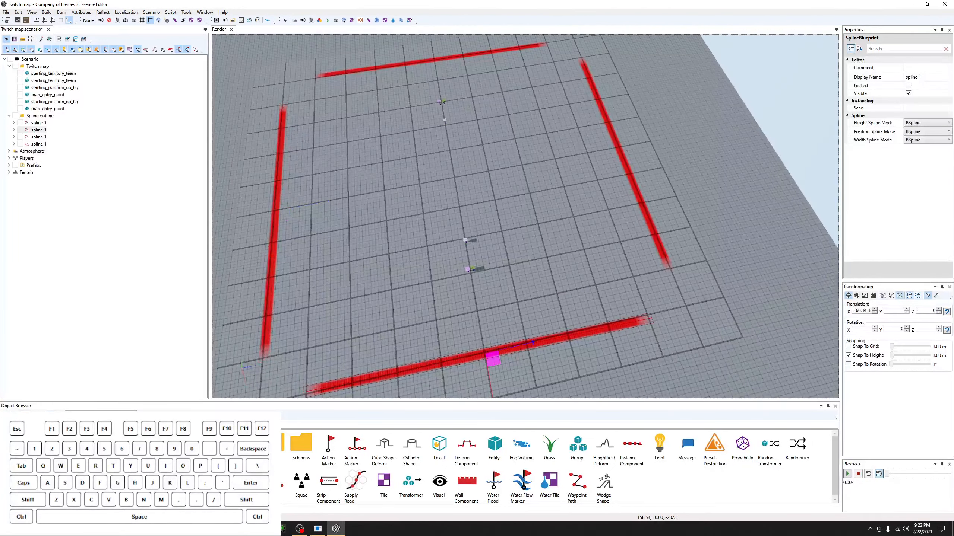
pyautogui.moveTo(457, 358); pyautogui.dragTo(528, 346, button='middle')
pyautogui.press('space')
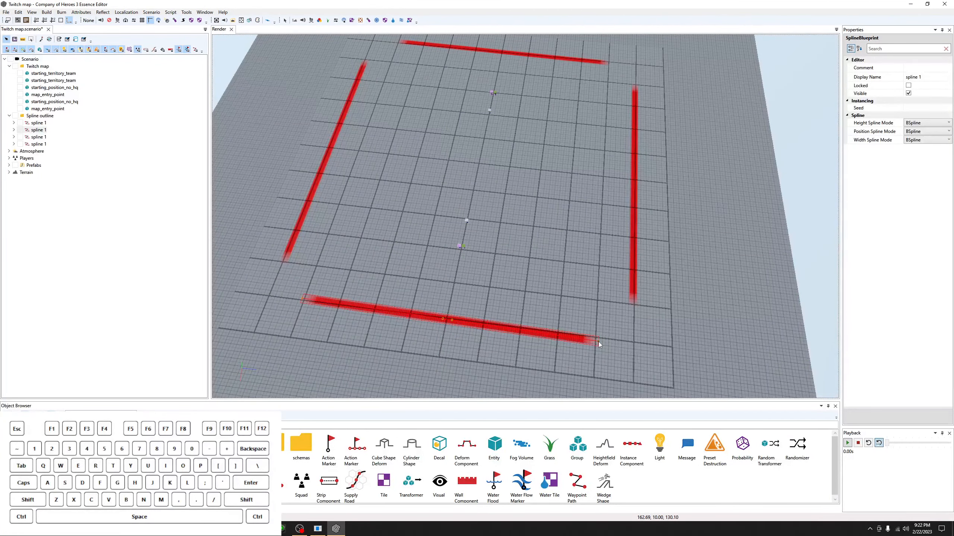
pyautogui.click(600, 344)
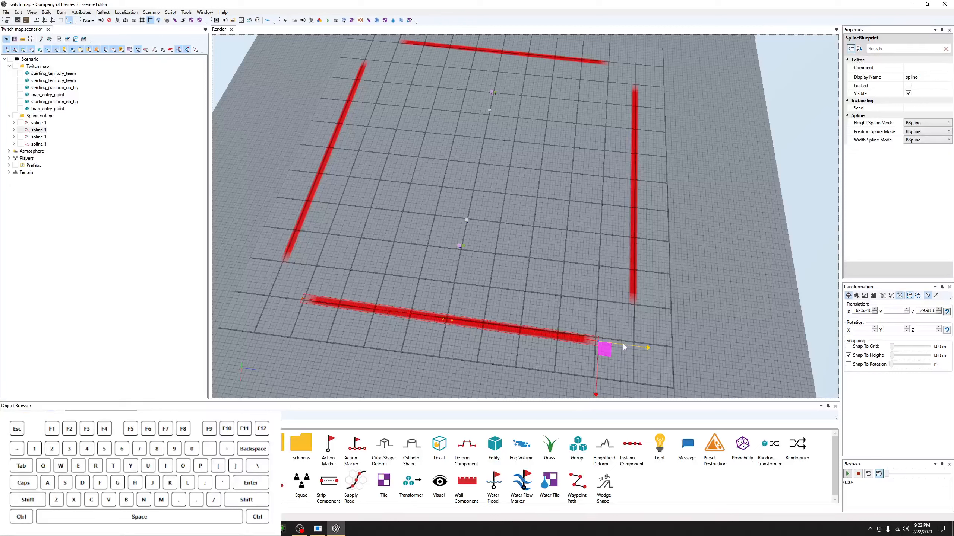
pyautogui.moveTo(623, 347); pyautogui.dragTo(663, 348)
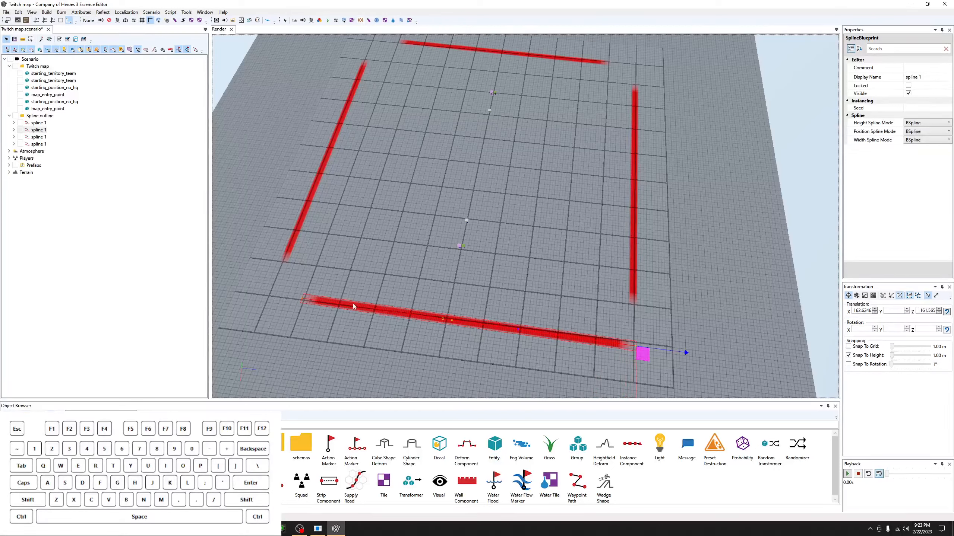
pyautogui.click(303, 301)
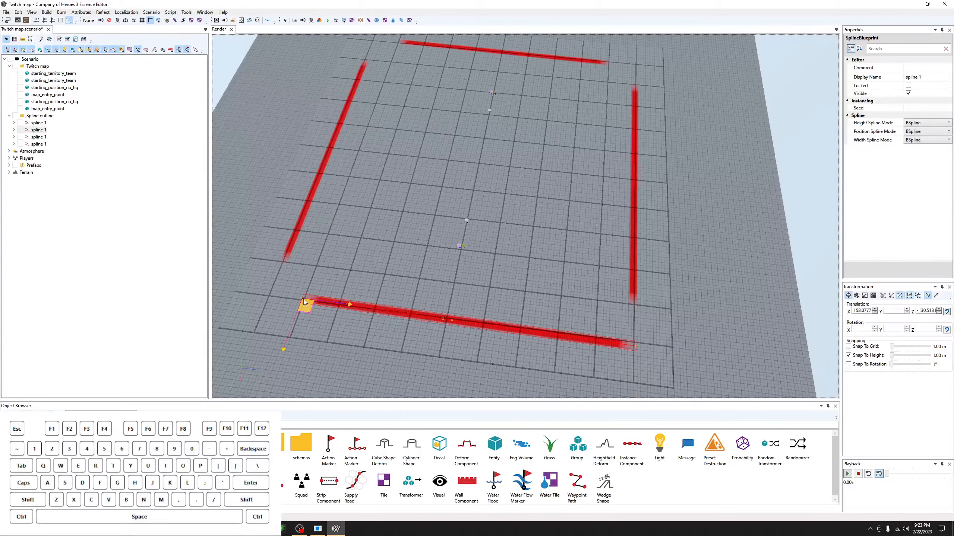
pyautogui.moveTo(305, 303); pyautogui.dragTo(247, 318)
# Extend the positive-Z spline by moving its end nodes outward to X about -169 and X about 164.
pyautogui.click(480, 271)
pyautogui.moveTo(480, 271)
pyautogui.mouseDown(button='middle')
pyautogui.moveTo(451, 271)
pyautogui.moveTo(486, 271)
pyautogui.mouseUp(button='middle')
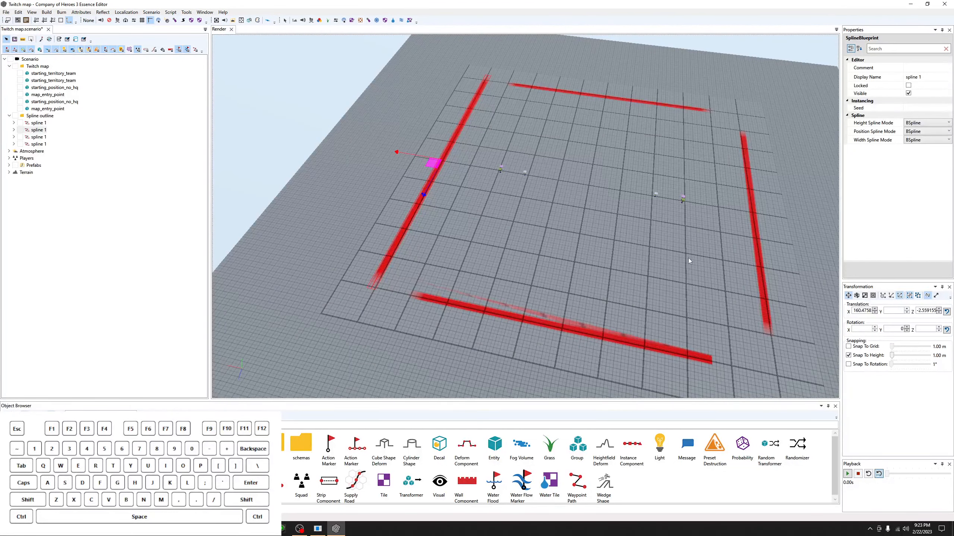
pyautogui.moveTo(563, 301); pyautogui.dragTo(582, 314, button='middle')
pyautogui.click(586, 317)
pyautogui.scroll(5, 660, 334)
pyautogui.moveTo(660, 334); pyautogui.dragTo(656, 332, button='middle')
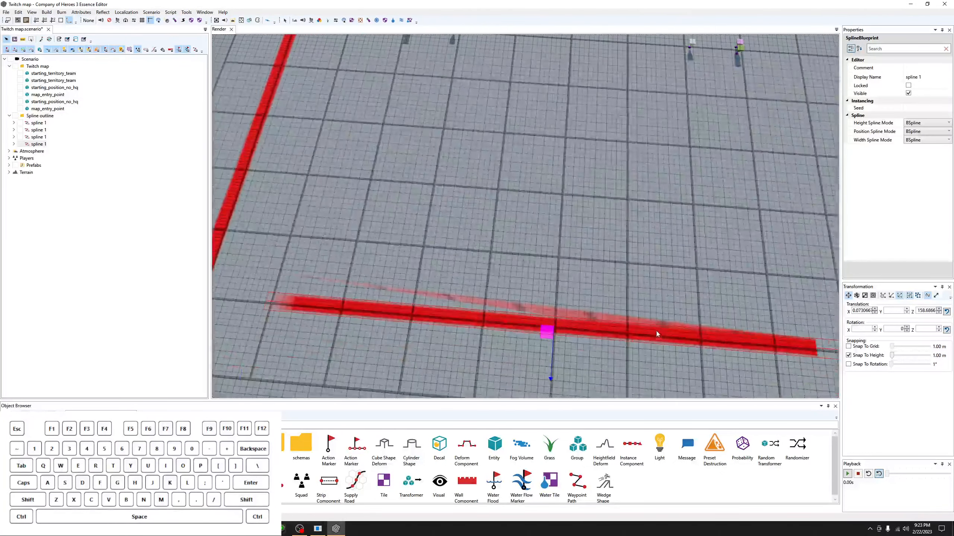
pyautogui.scroll(-3, 556, 304)
pyautogui.press('space')
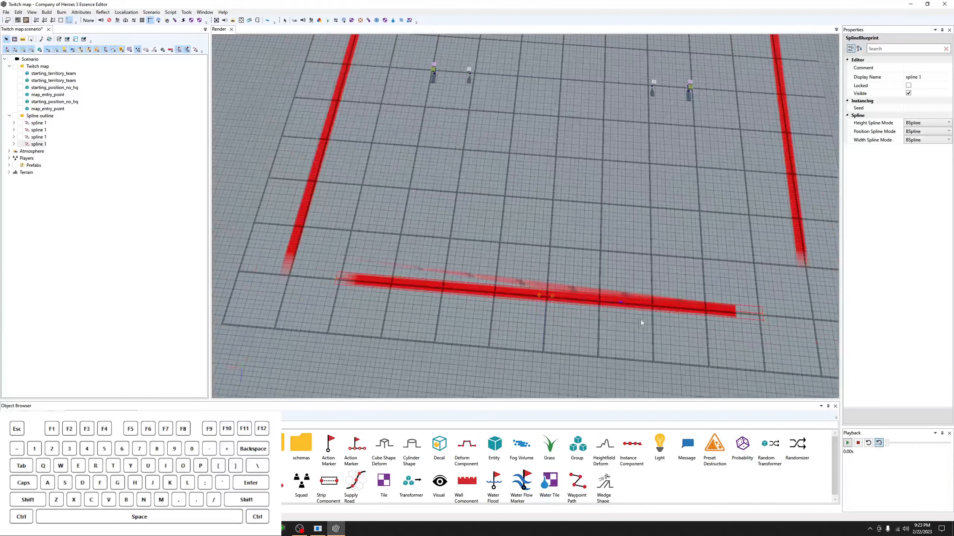
pyautogui.click(763, 315)
pyautogui.moveTo(762, 314); pyautogui.dragTo(718, 317, button='middle')
pyautogui.moveTo(706, 303); pyautogui.dragTo(766, 308)
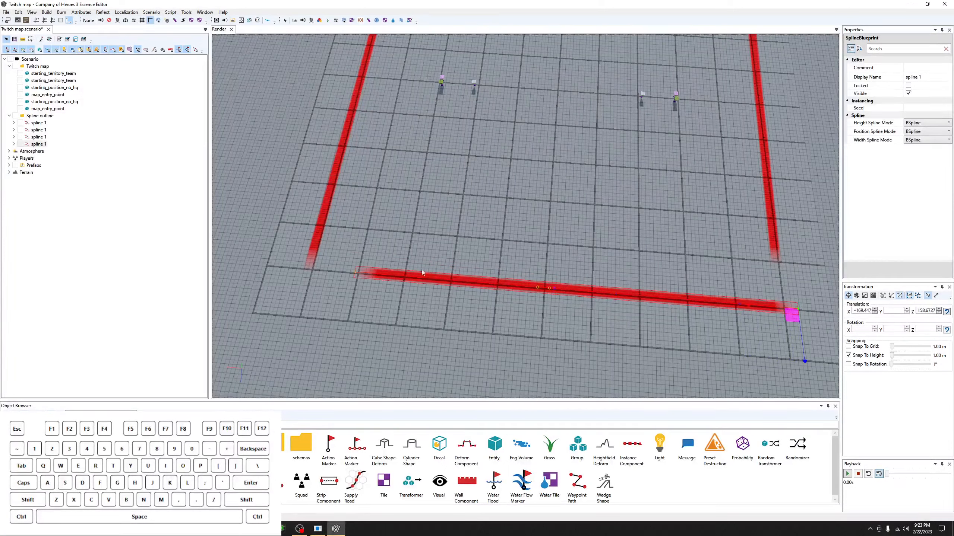
pyautogui.click(357, 274)
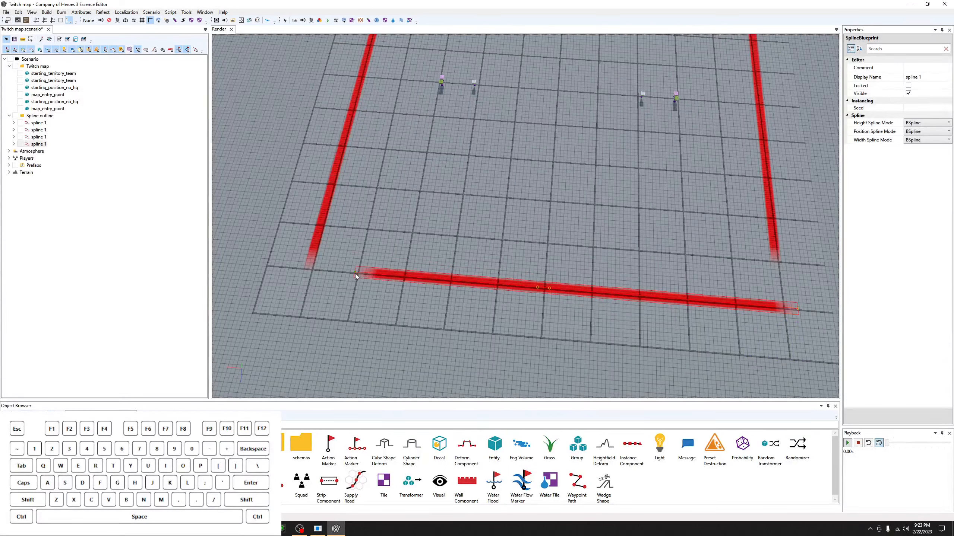
pyautogui.click(356, 273)
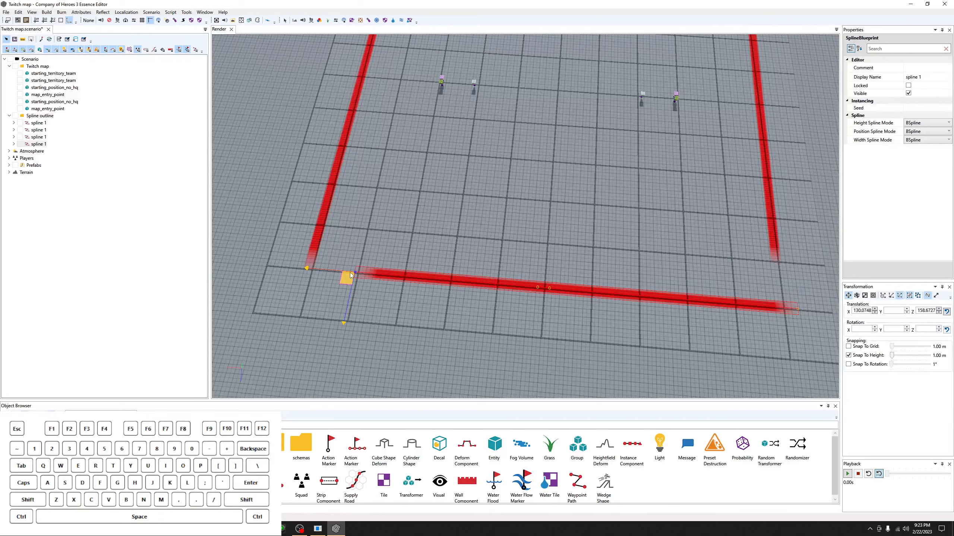
pyautogui.moveTo(346, 273); pyautogui.dragTo(302, 270)
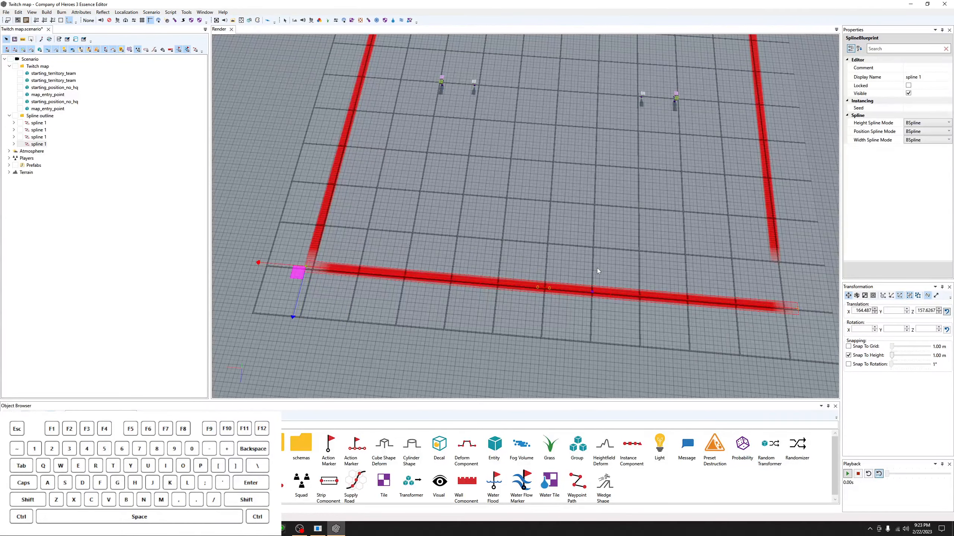
# Extend the negative-Z spline by moving its end nodes outward to X about -166 and X about 167.
pyautogui.moveTo(597, 268); pyautogui.dragTo(488, 269, button='middle')
pyautogui.click(582, 274)
pyautogui.moveTo(695, 256); pyautogui.dragTo(727, 203, button='middle')
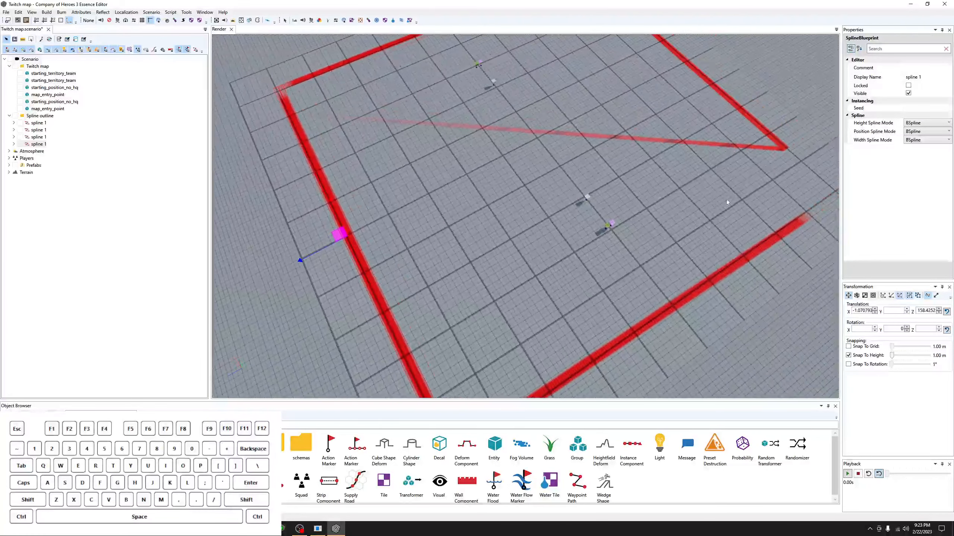
pyautogui.click(773, 139)
pyautogui.moveTo(773, 138); pyautogui.dragTo(565, 156, button='middle')
pyautogui.press('space')
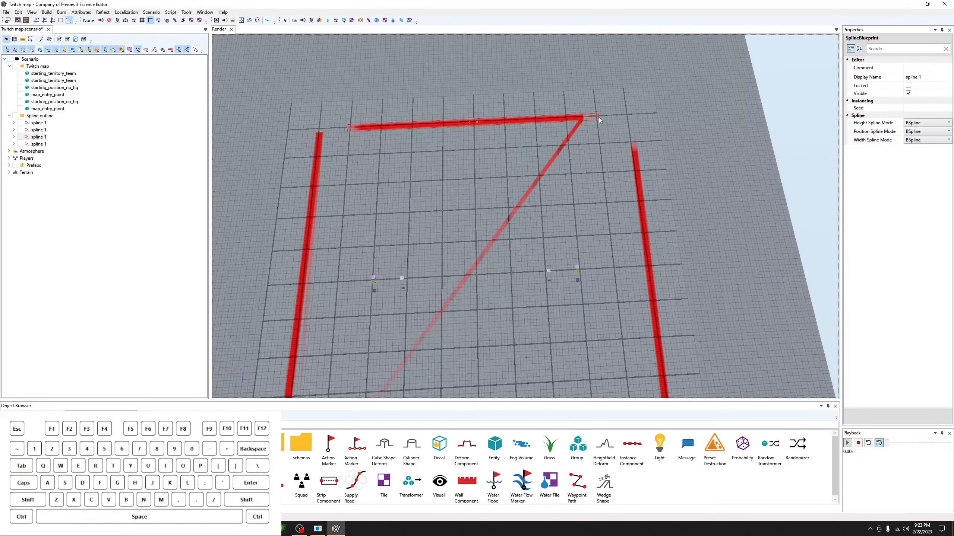
pyautogui.click(599, 117)
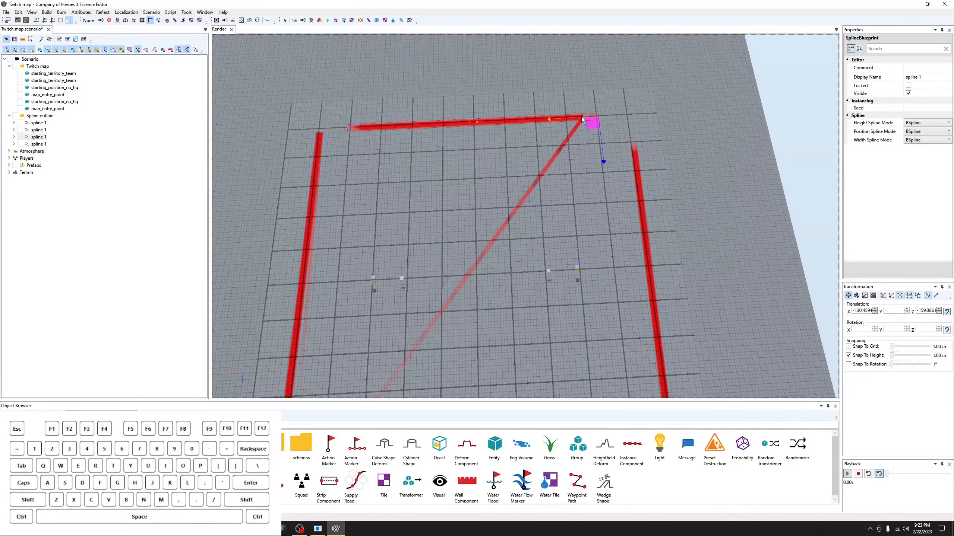
pyautogui.moveTo(582, 119); pyautogui.dragTo(609, 120)
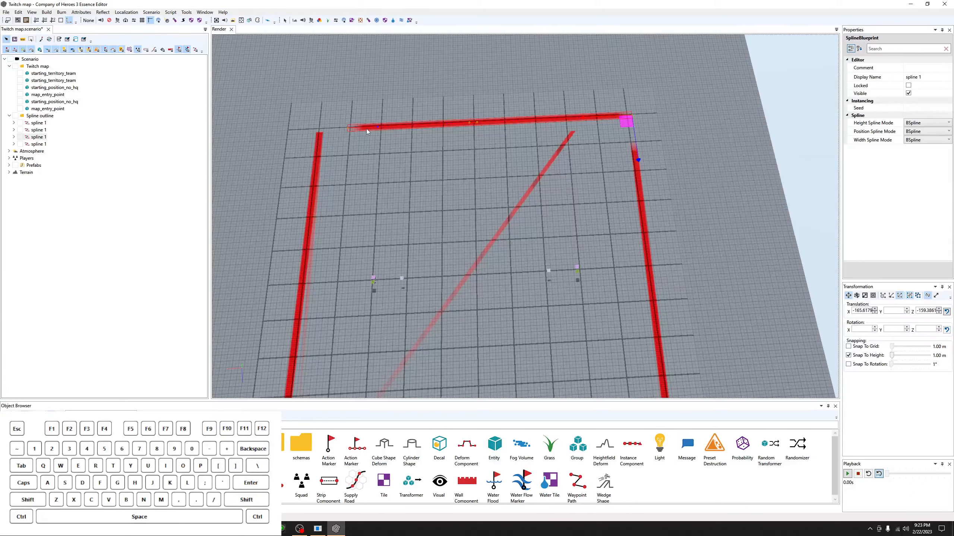
pyautogui.moveTo(347, 128); pyautogui.dragTo(300, 131)
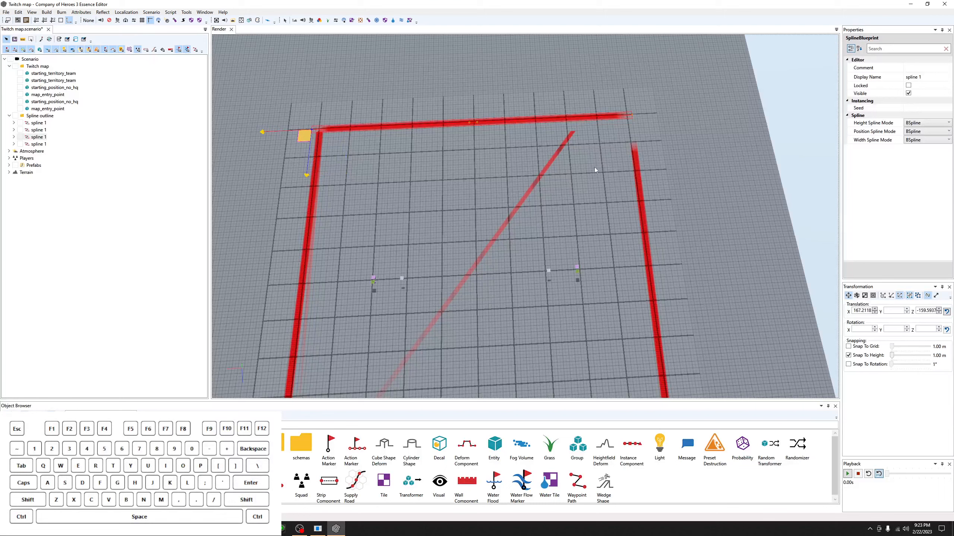
# Extend the negative-X spline by moving one end node to Z about -164 and the other out to the positive-Z corner, closing the outline.
pyautogui.click(634, 174)
pyautogui.click(635, 175)
pyautogui.moveTo(634, 174); pyautogui.dragTo(512, 330, button='middle')
pyautogui.press('space')
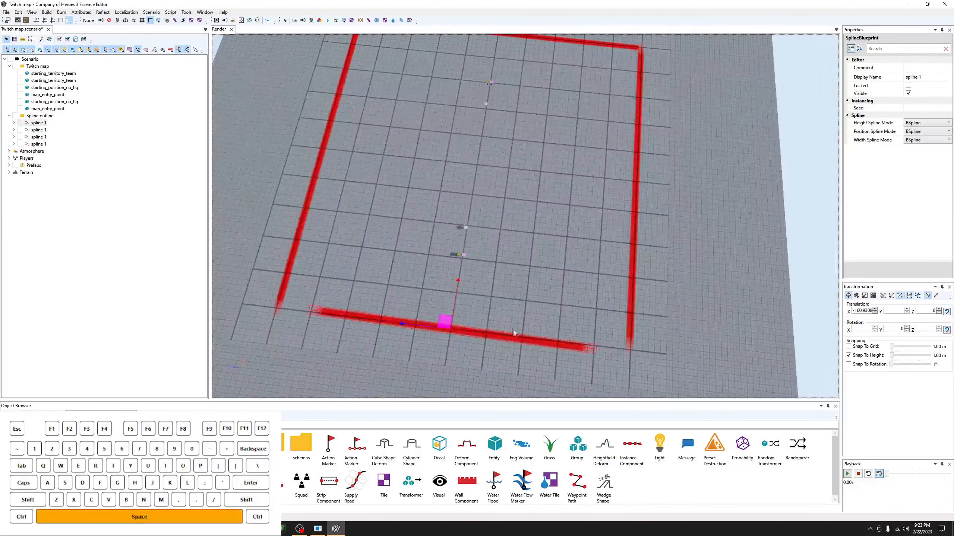
pyautogui.click(596, 350)
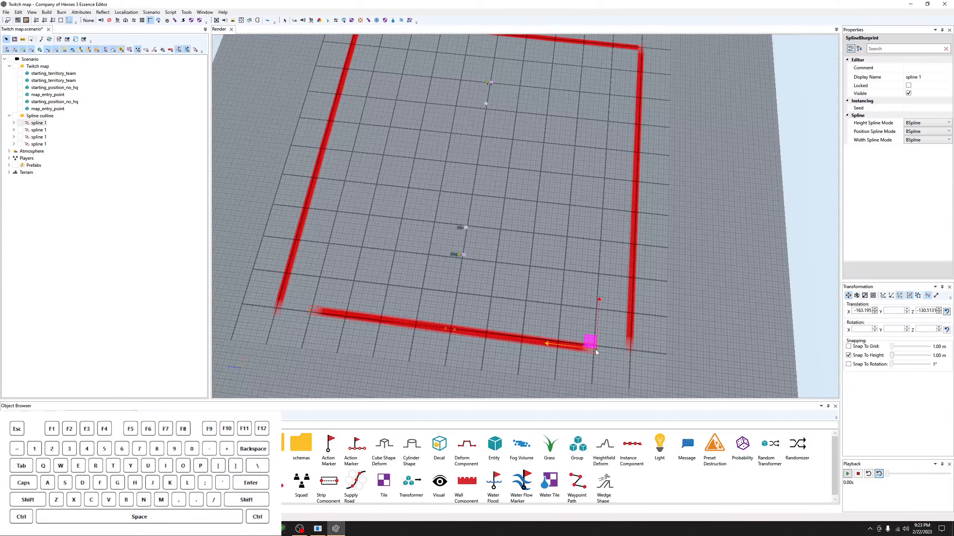
pyautogui.moveTo(578, 349); pyautogui.dragTo(612, 356)
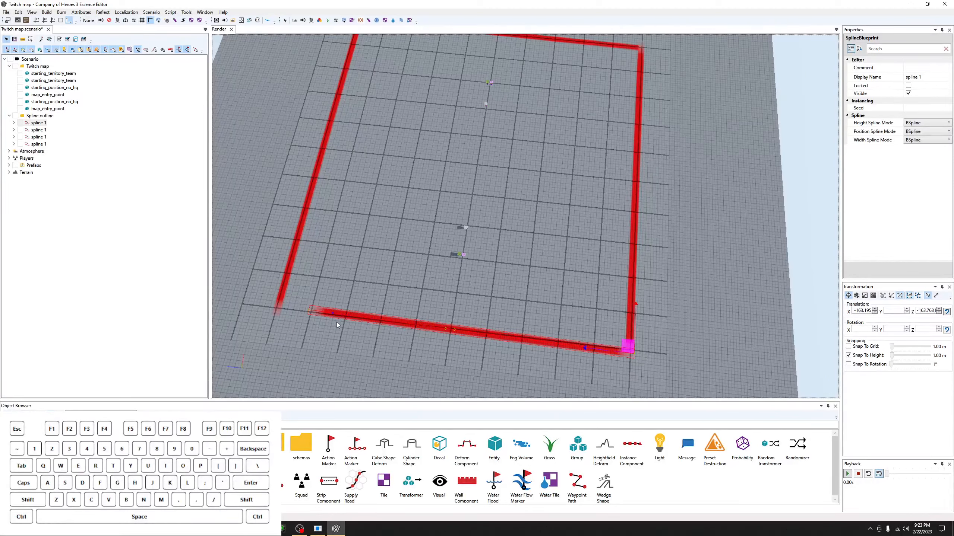
pyautogui.click(309, 311)
pyautogui.moveTo(303, 308); pyautogui.dragTo(259, 303)
pyautogui.press('space')
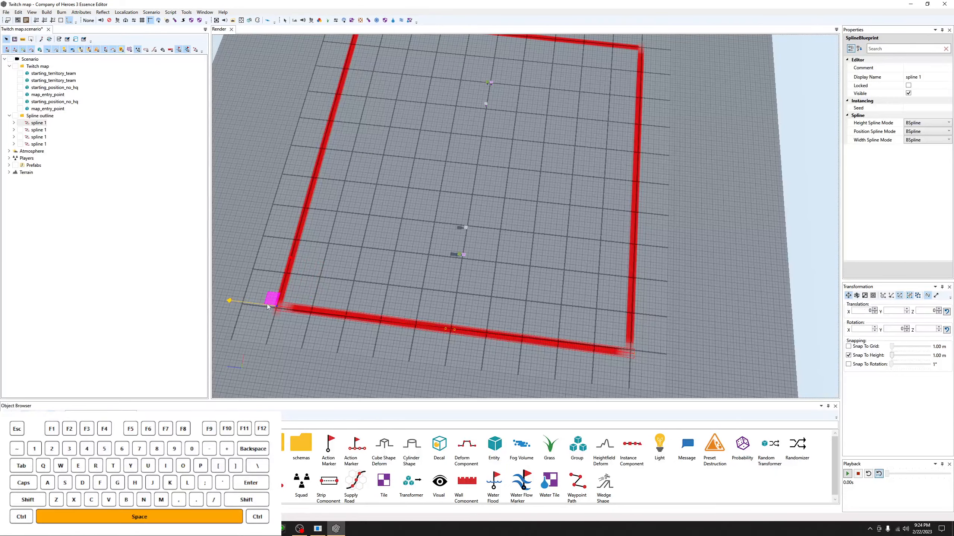
# Inspect the enlarged square outline and the faint red diagonal streak crossing the map.
pyautogui.moveTo(270, 312); pyautogui.dragTo(365, 303, button='middle')
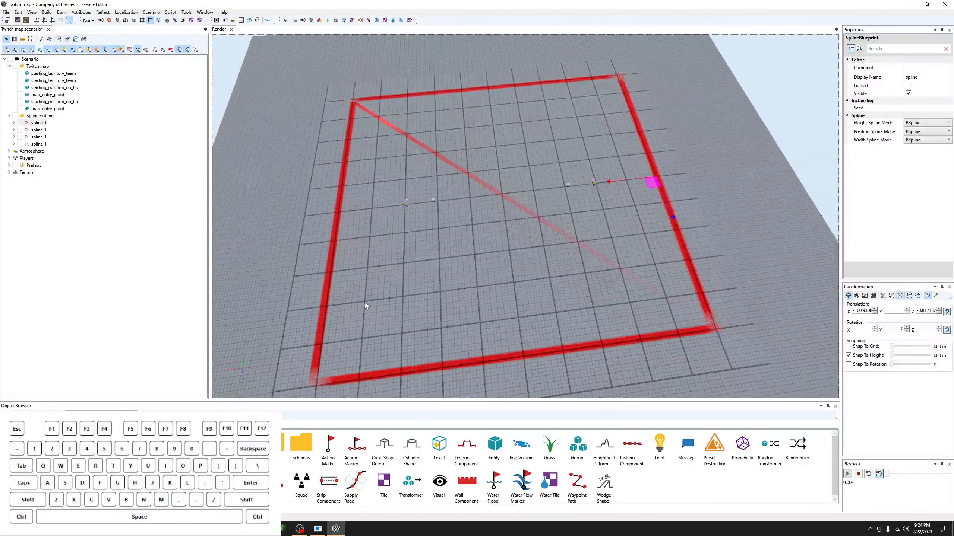
pyautogui.scroll(5, 539, 258)
pyautogui.moveTo(539, 259); pyautogui.dragTo(556, 282, button='middle')
pyautogui.scroll(-6, 556, 282)
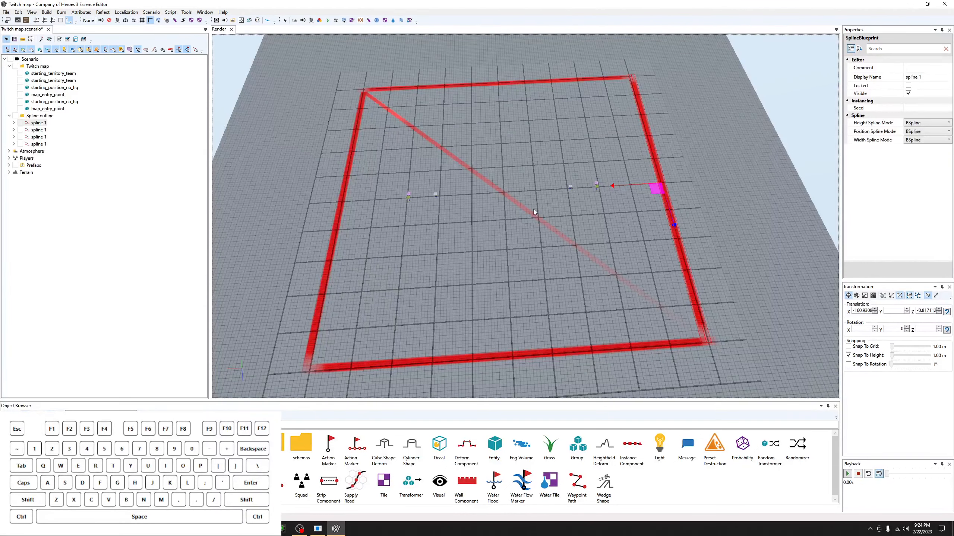
pyautogui.scroll(10, 559, 252)
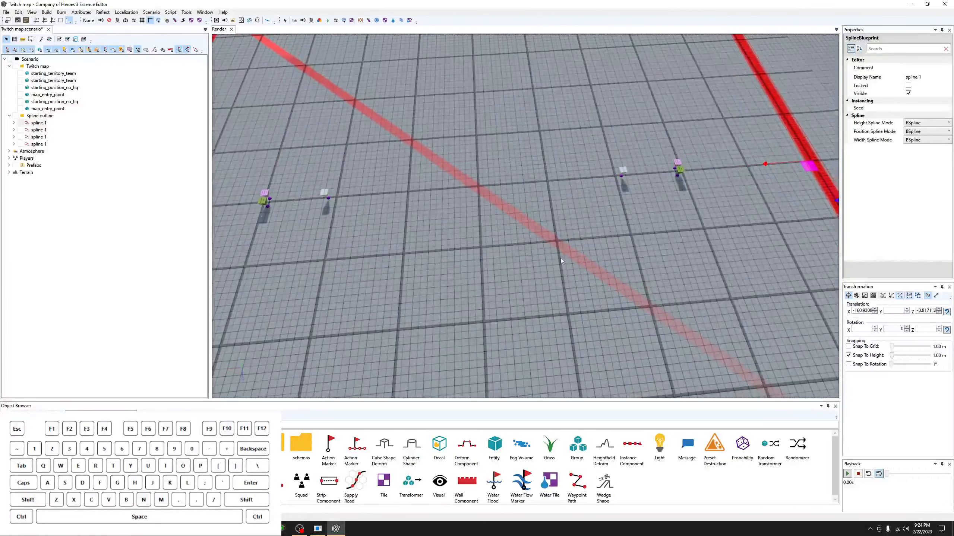
pyautogui.moveTo(587, 248)
pyautogui.mouseDown(button='middle')
pyautogui.moveTo(519, 237)
pyautogui.moveTo(593, 243)
pyautogui.mouseUp(button='middle')
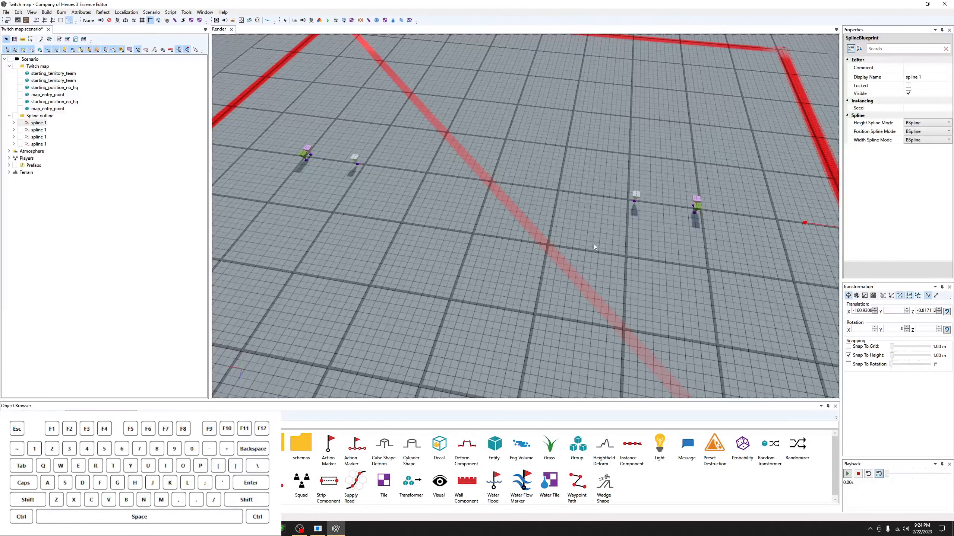
pyautogui.moveTo(593, 248); pyautogui.dragTo(600, 257, button='middle')
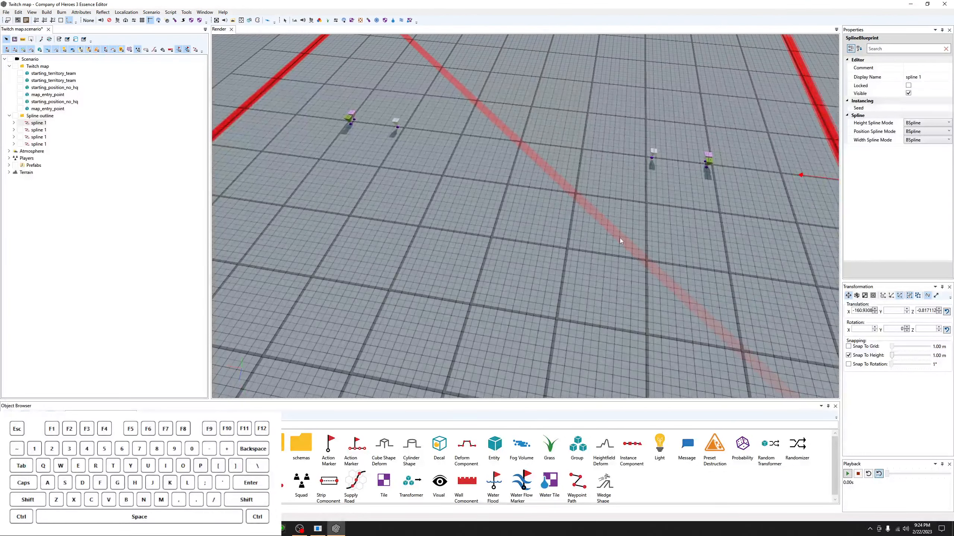
# Examine how far the start markers sit from the edges of the square outline at several zoom levels and angles.
pyautogui.scroll(-5, 633, 236)
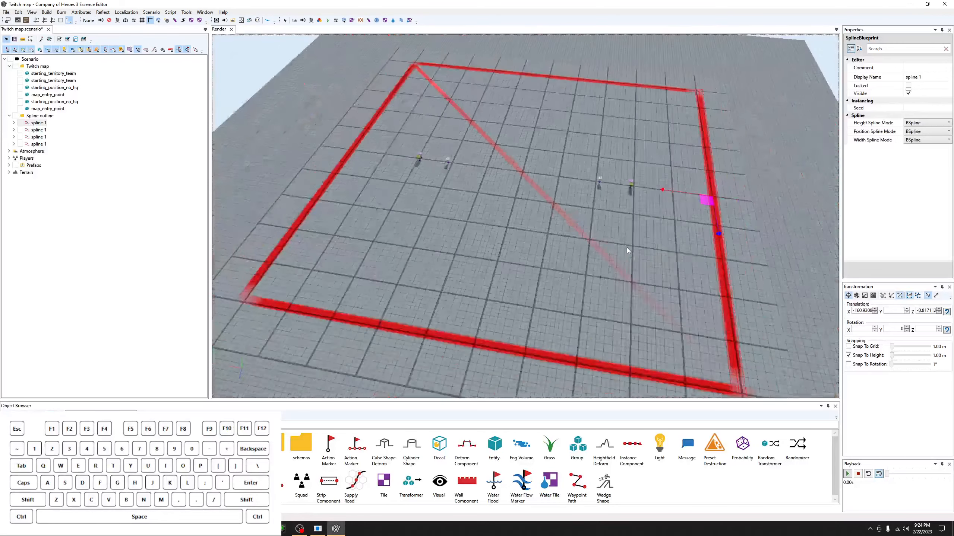
pyautogui.moveTo(626, 248); pyautogui.dragTo(466, 134, button='middle')
pyautogui.scroll(6, 591, 256)
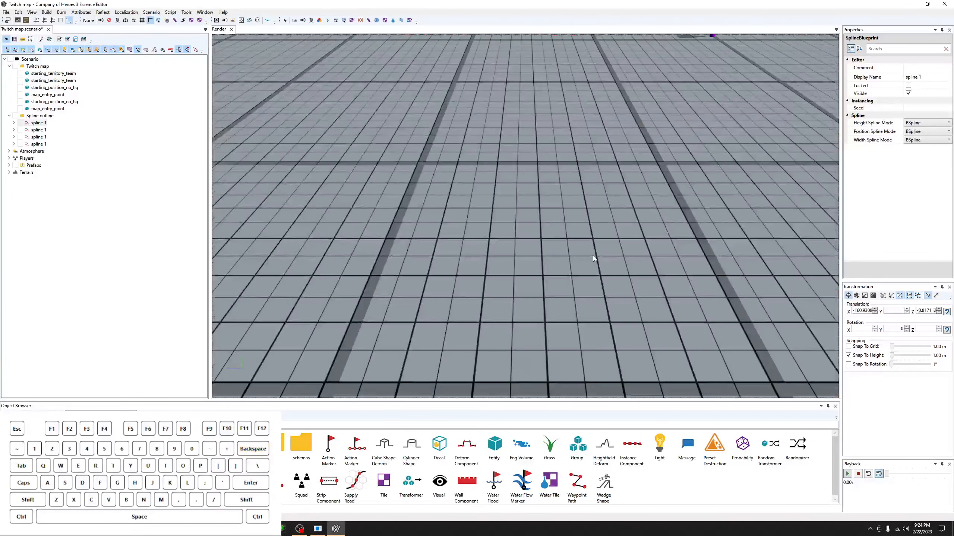
pyautogui.scroll(-5, 593, 256)
pyautogui.scroll(3, 593, 259)
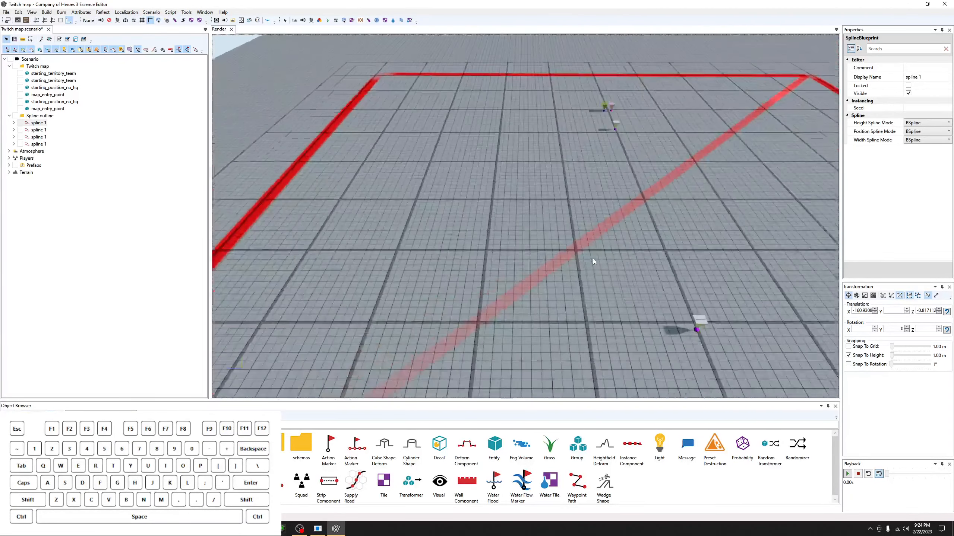
pyautogui.scroll(2, 592, 264)
pyautogui.scroll(-5, 533, 97)
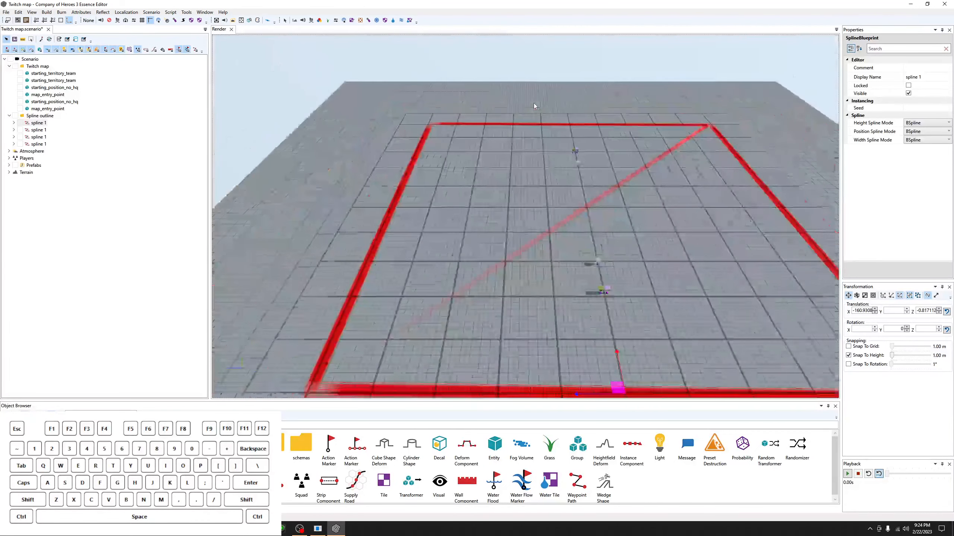
pyautogui.scroll(5, 491, 142)
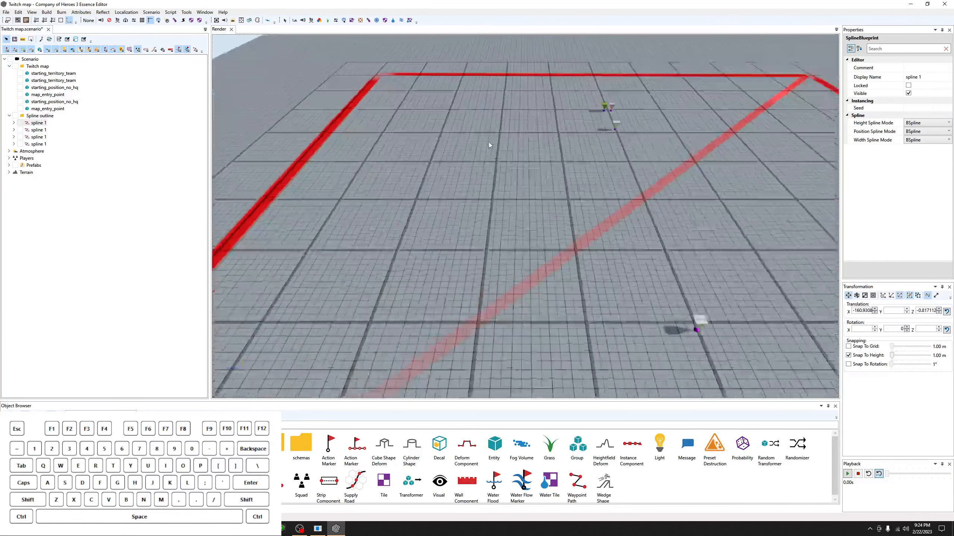
pyautogui.scroll(-5, 425, 80)
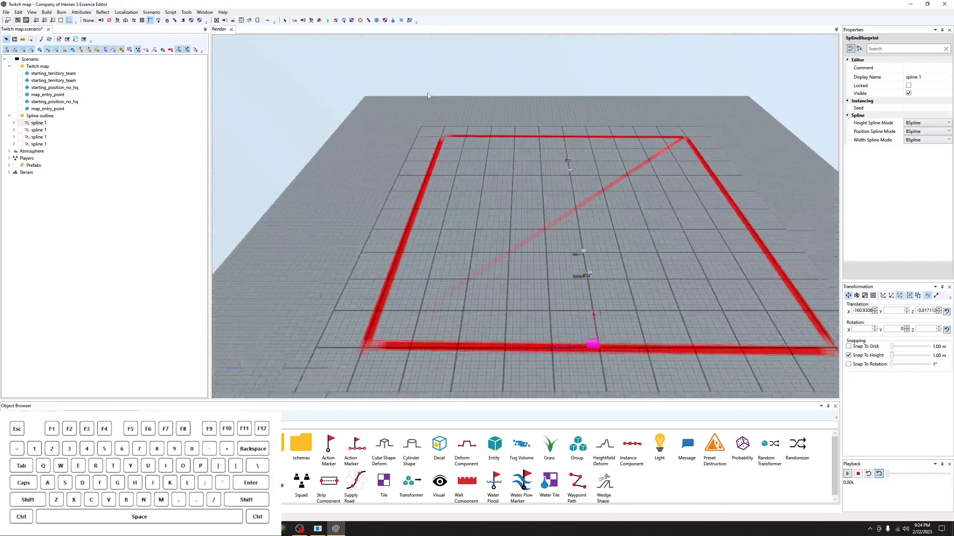
pyautogui.scroll(5, 513, 164)
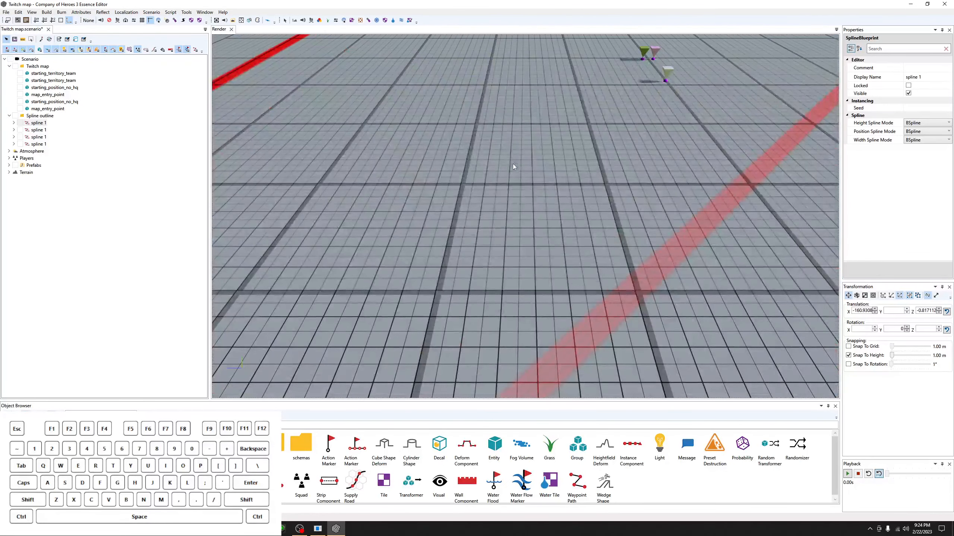
pyautogui.scroll(-5, 546, 174)
pyautogui.scroll(2, 545, 174)
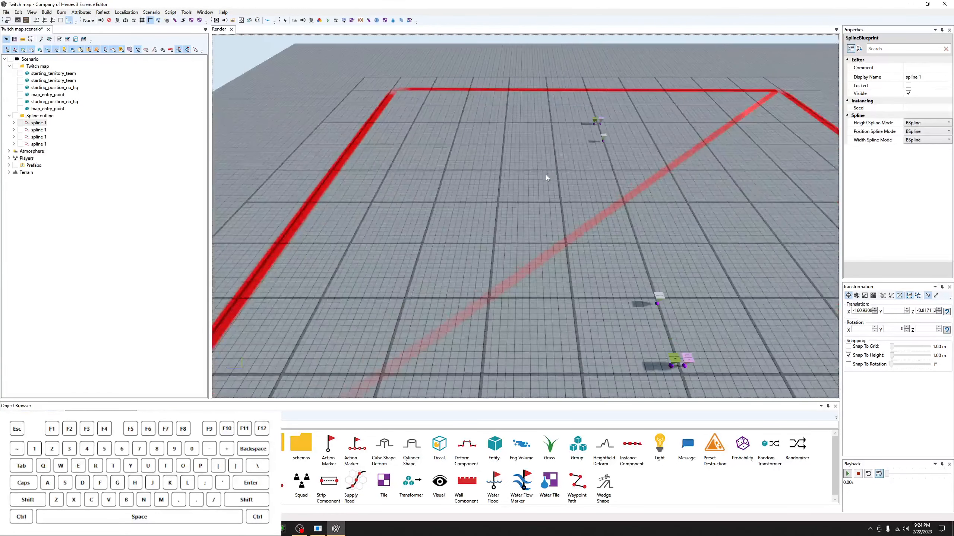
pyautogui.scroll(3, 548, 174)
pyautogui.scroll(-4, 548, 179)
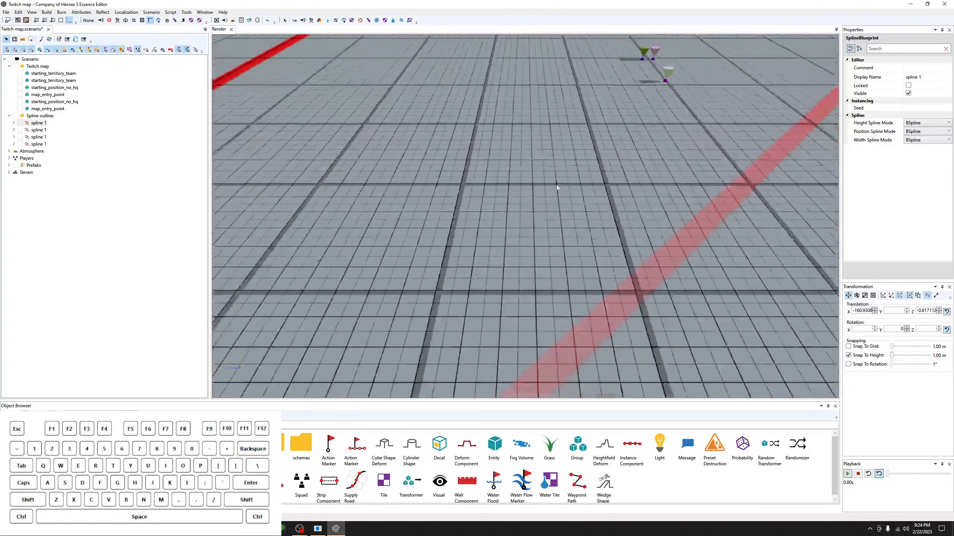
pyautogui.scroll(-3, 558, 185)
pyautogui.scroll(3, 558, 186)
pyautogui.scroll(-4, 559, 185)
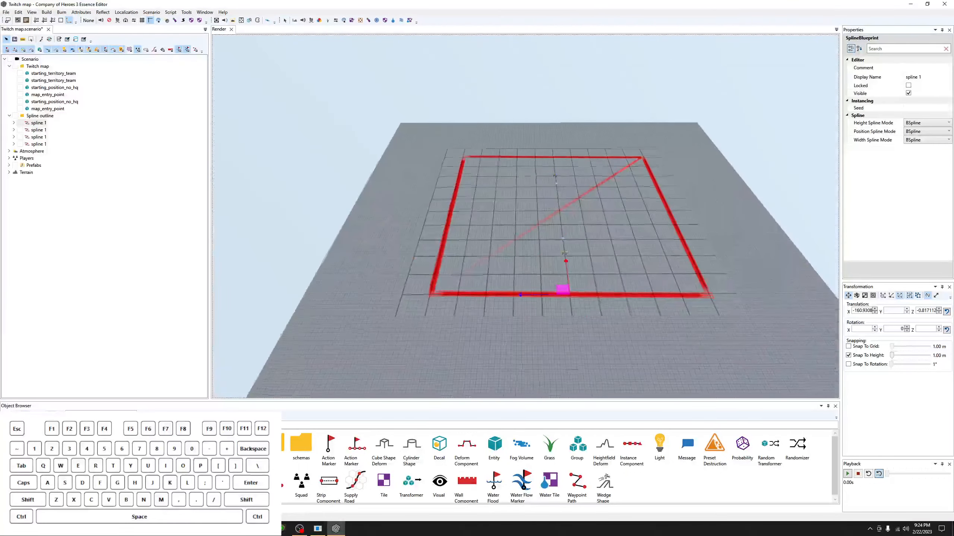
pyautogui.moveTo(559, 185); pyautogui.dragTo(578, 252, button='middle')
pyautogui.scroll(6, 579, 253)
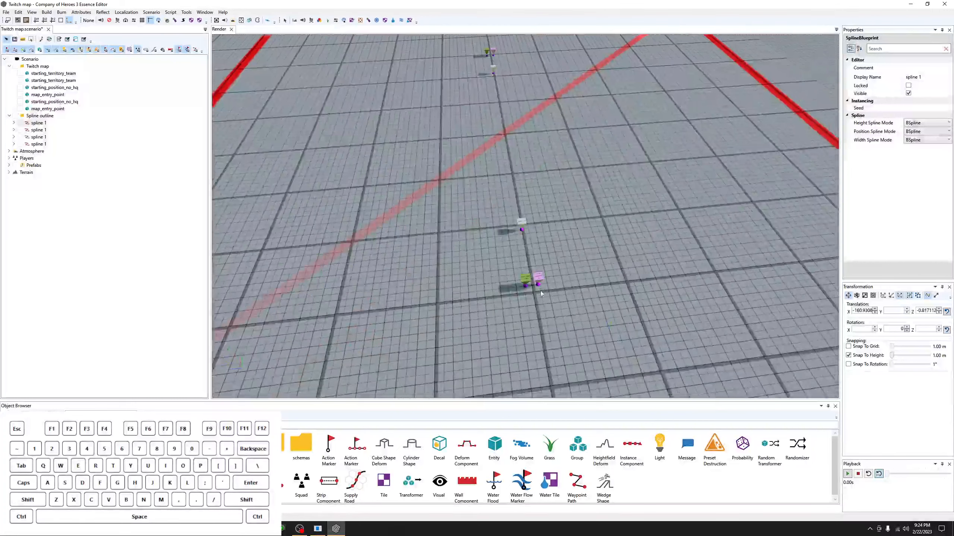
# Identify Player 1's start position and rename the negative-X spline nearest to it as Allies.
pyautogui.click(527, 283)
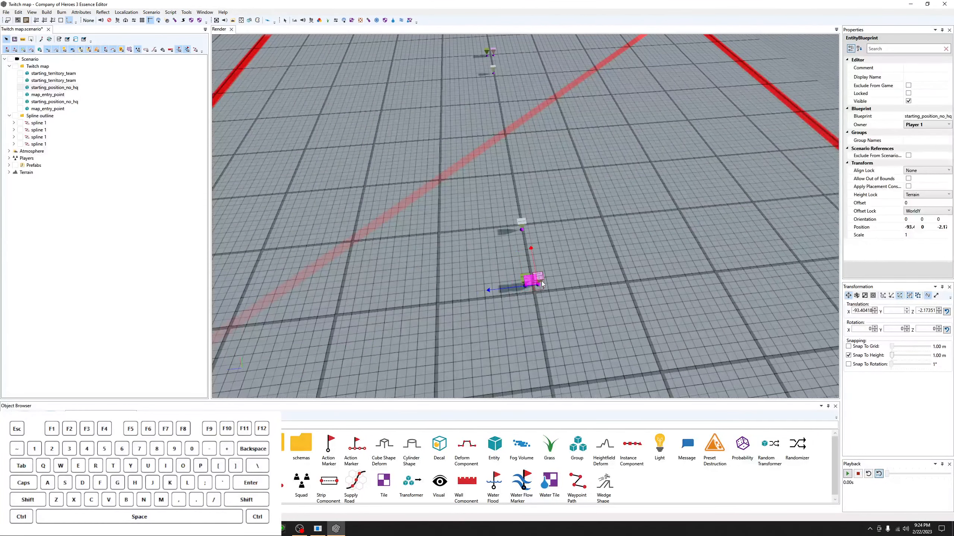
pyautogui.scroll(-6, 569, 251)
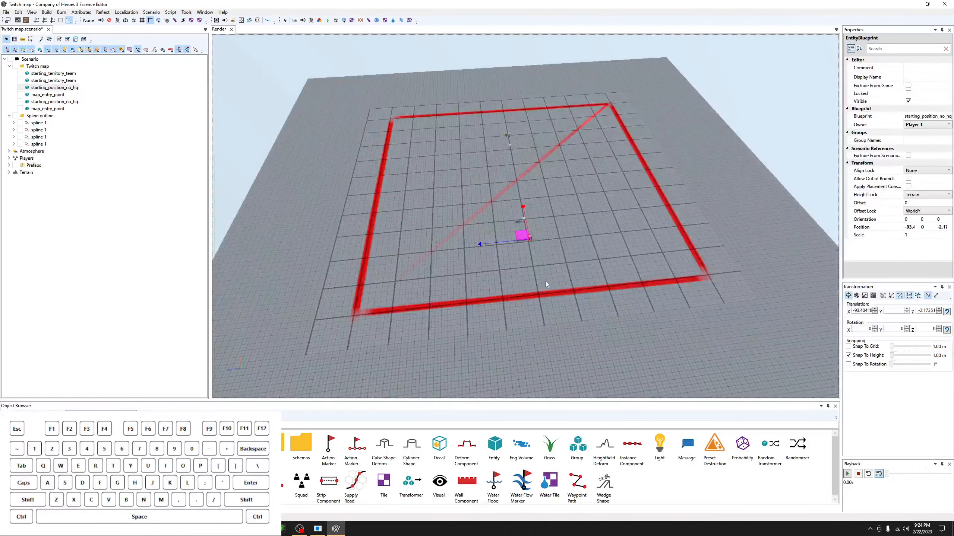
pyautogui.click(546, 297)
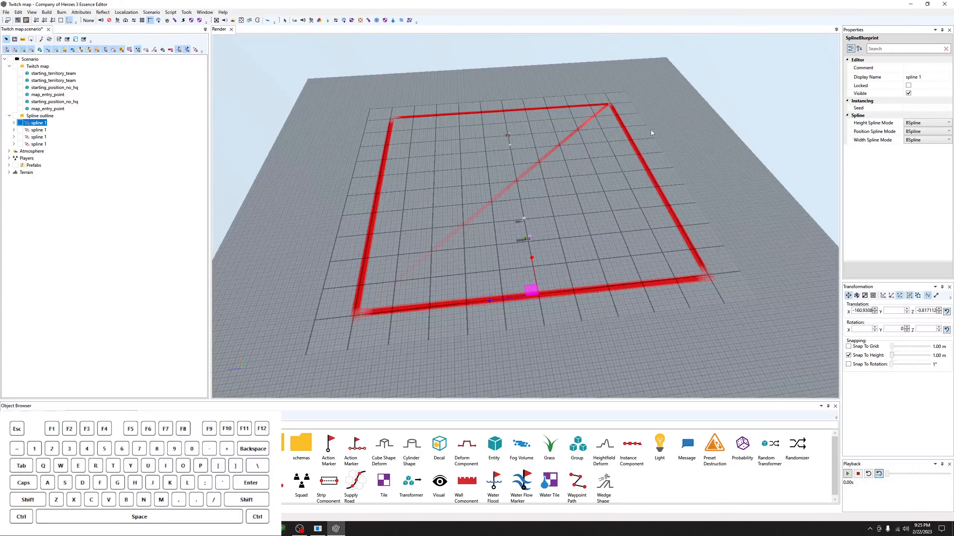
pyautogui.click(876, 77)
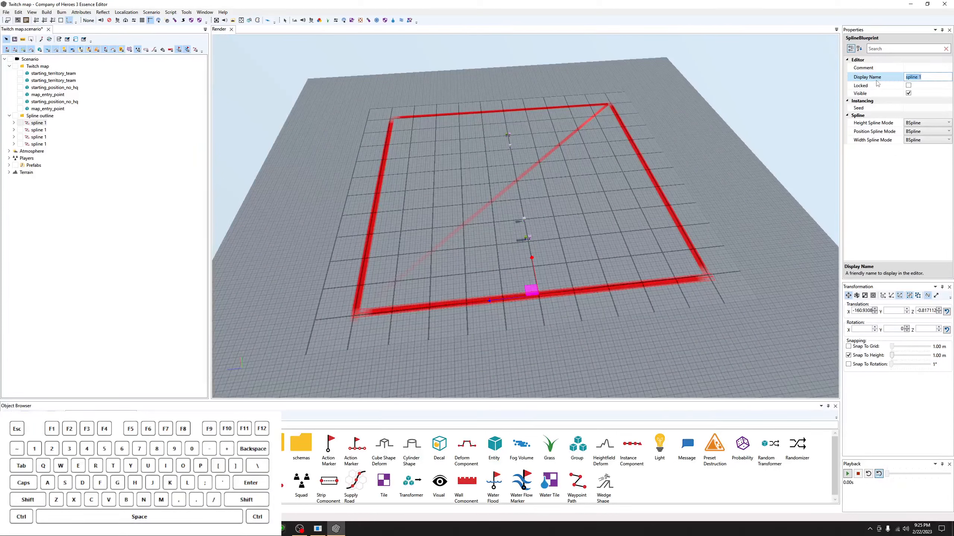
pyautogui.write('Allies')
# Rename the positive-X spline on the opposite side of the outline as Axis and clear the selection.
pyautogui.click(470, 114)
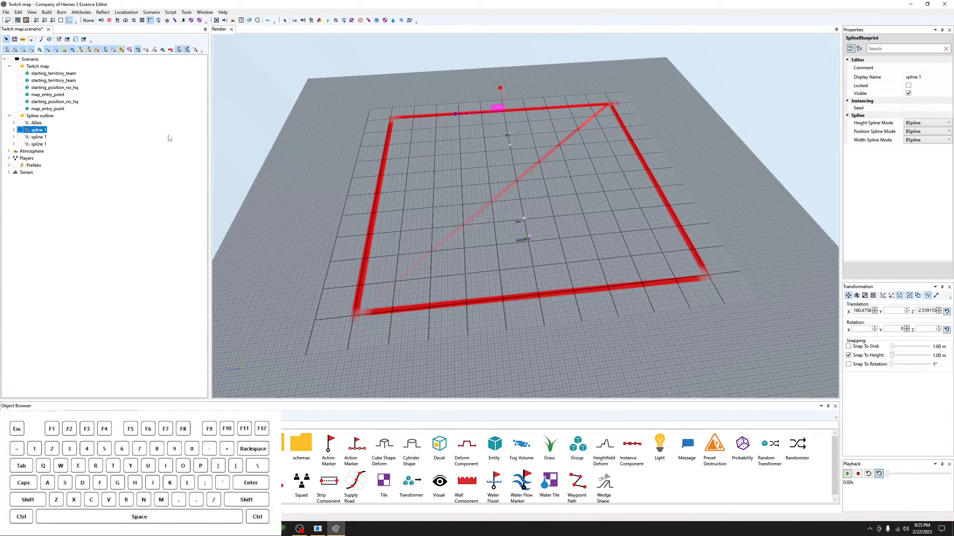
pyautogui.click(878, 78)
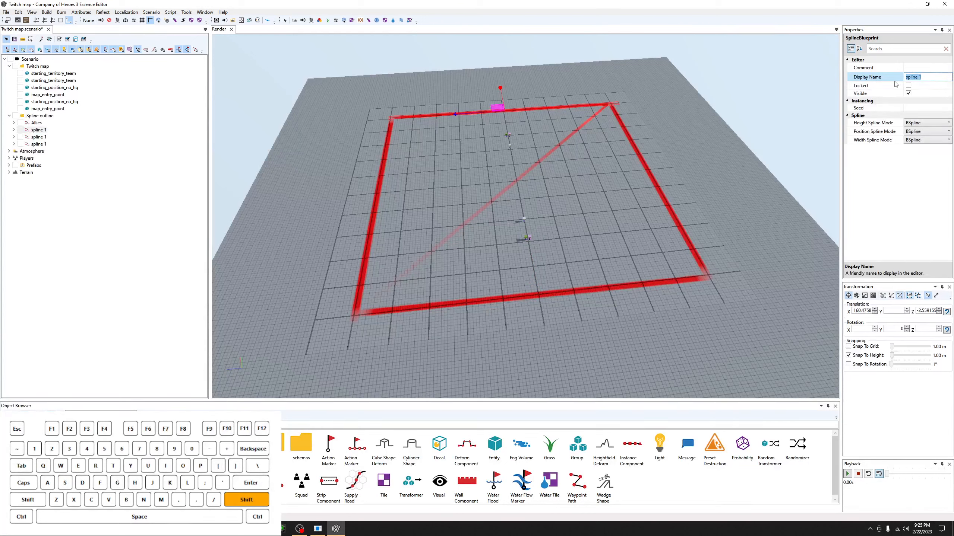
pyautogui.write('Axis')
pyautogui.click(620, 235)
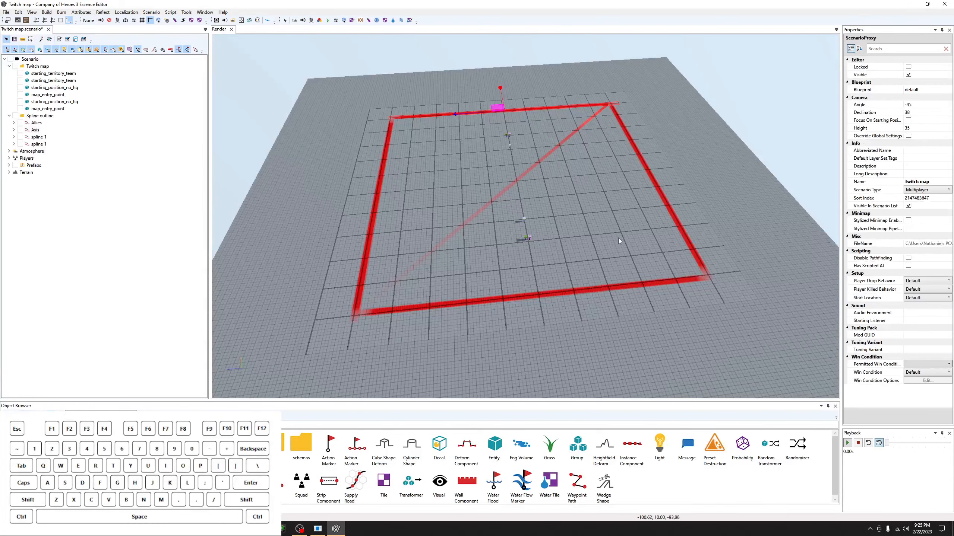
# Select Player 1's group of start markers and move it outward along X to the Allies spline.
pyautogui.scroll(5, 601, 256)
pyautogui.click(520, 224)
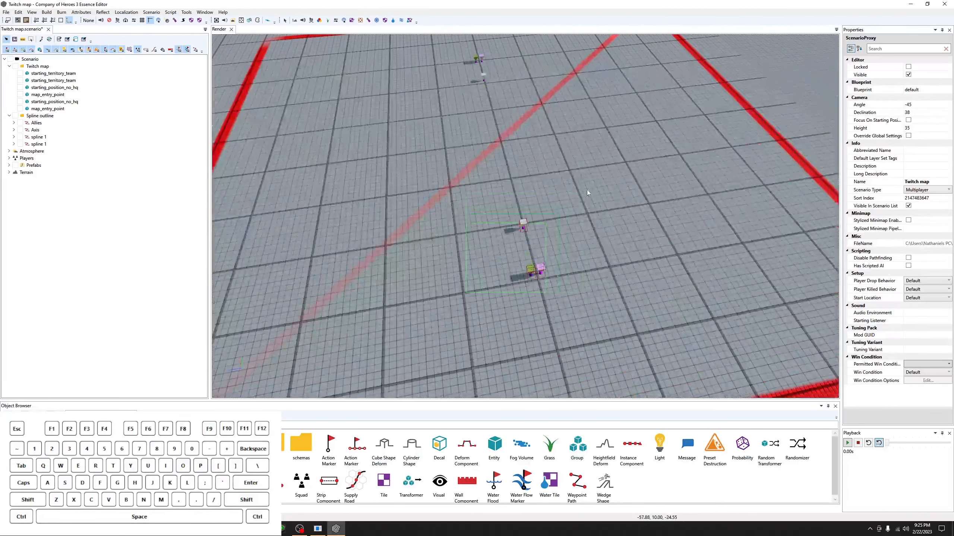
pyautogui.scroll(-5, 518, 227)
pyautogui.moveTo(522, 224); pyautogui.dragTo(546, 305)
# Move Player 2's group of start markers outward along X to about 126, beside the Axis spline.
pyautogui.click(490, 97)
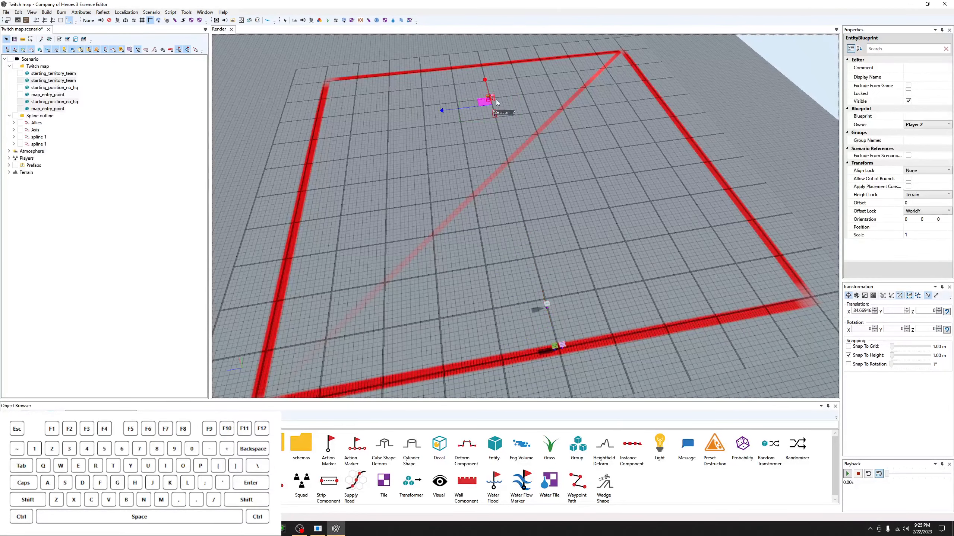
pyautogui.moveTo(488, 98); pyautogui.dragTo(479, 69)
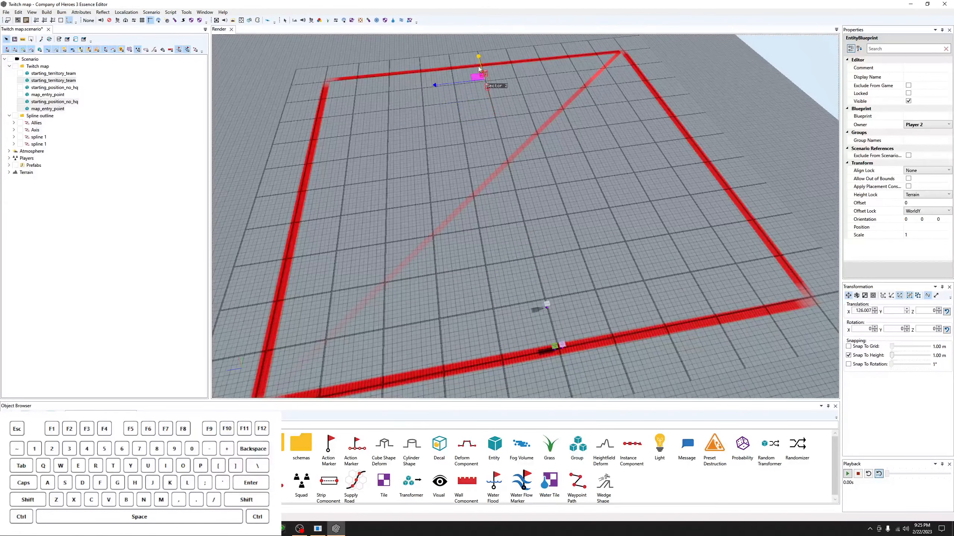
pyautogui.click(529, 175)
# Check the Axis and Allies splines against the start markers on each side of the outline.
pyautogui.moveTo(529, 174); pyautogui.dragTo(548, 237, button='middle')
pyautogui.scroll(4, 586, 204)
pyautogui.scroll(-5, 538, 212)
pyautogui.click(36, 129)
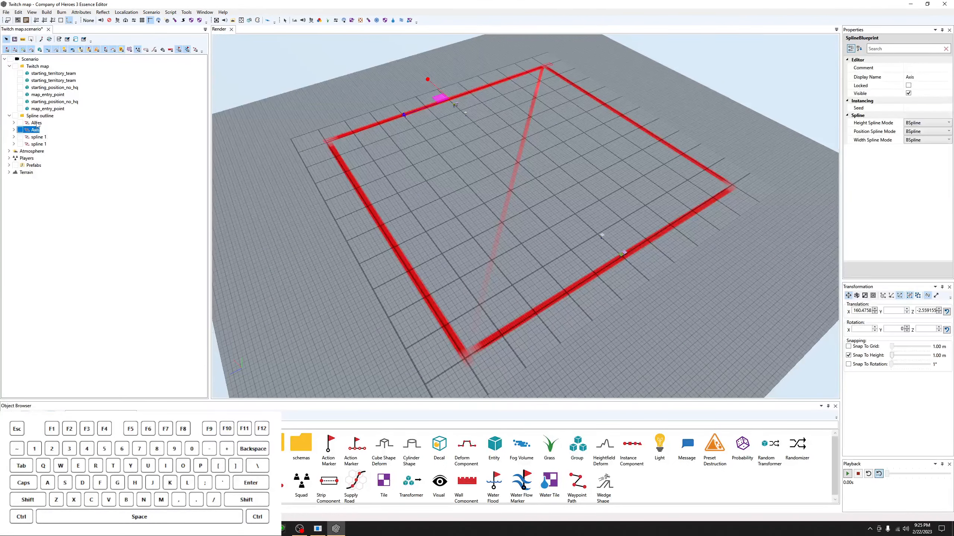
pyautogui.click(37, 123)
pyautogui.moveTo(344, 163); pyautogui.dragTo(342, 163, button='middle')
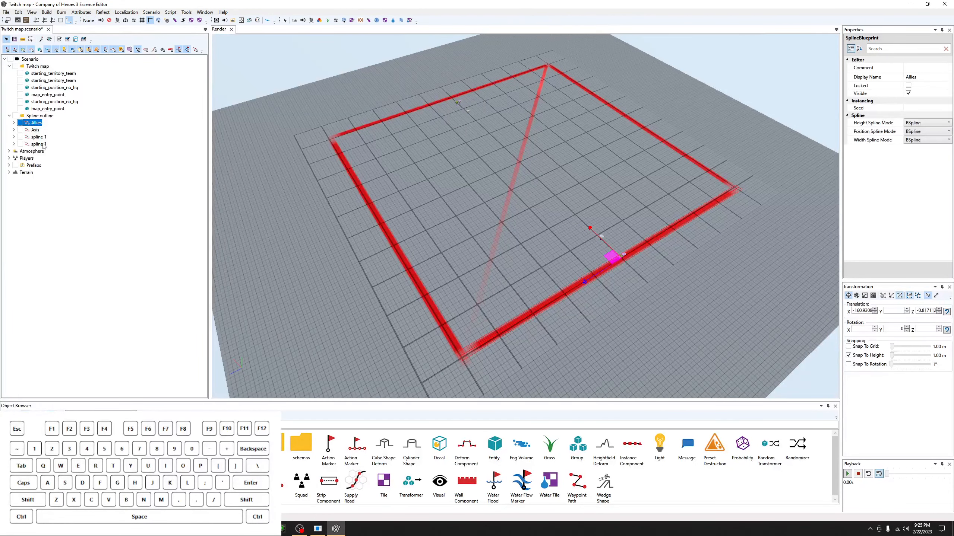
# Turn on the shaded interactive-area overlay, compare it with the red outline, and clear the spline selection.
pyautogui.click(158, 20)
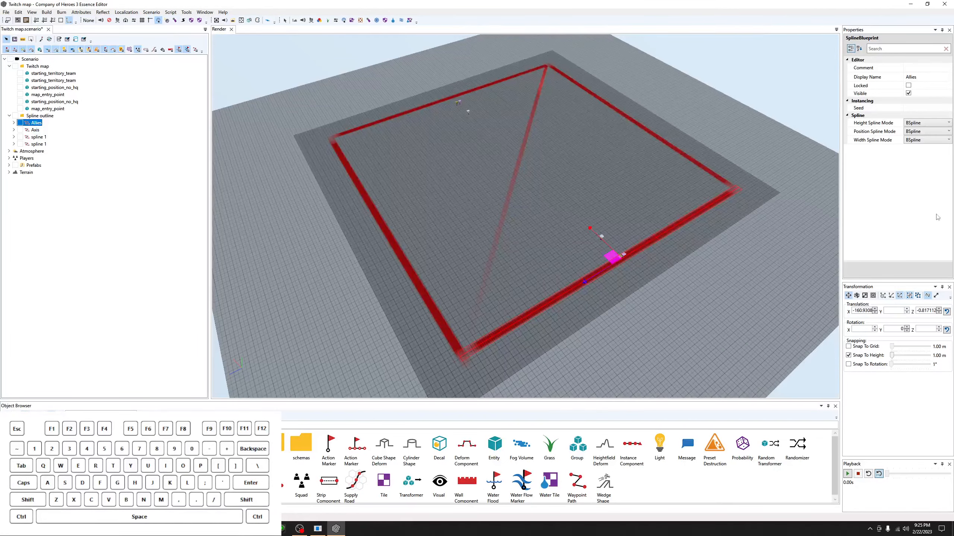
pyautogui.scroll(3, 534, 229)
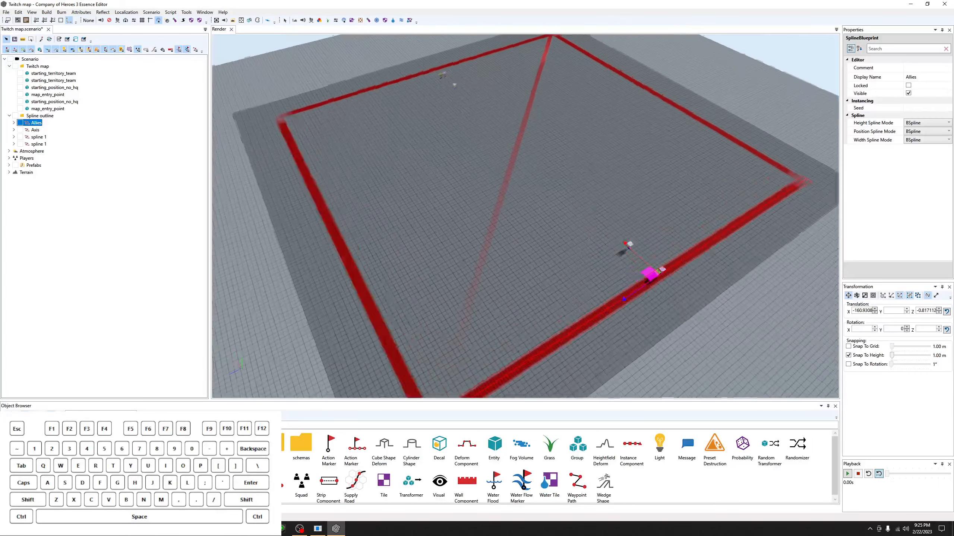
pyautogui.scroll(-3, 578, 175)
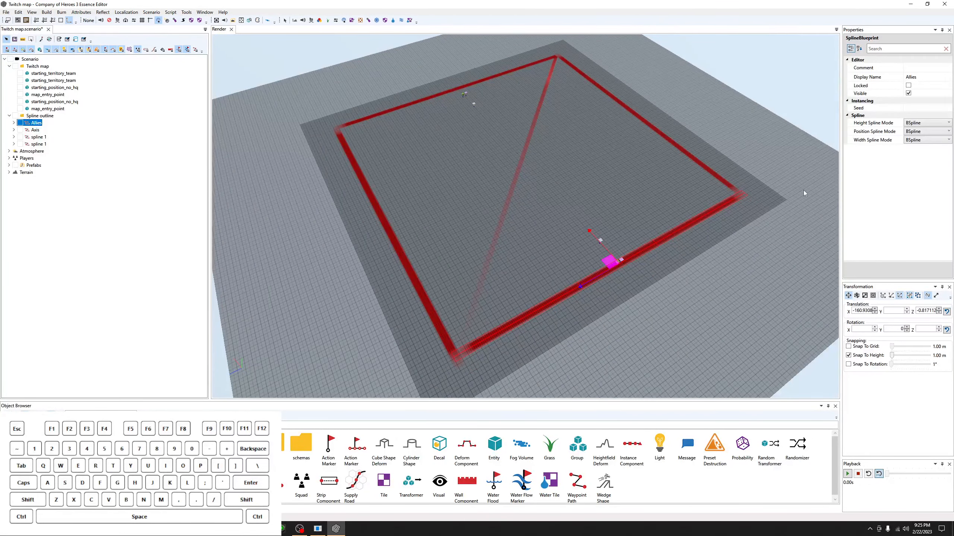
pyautogui.click(516, 248)
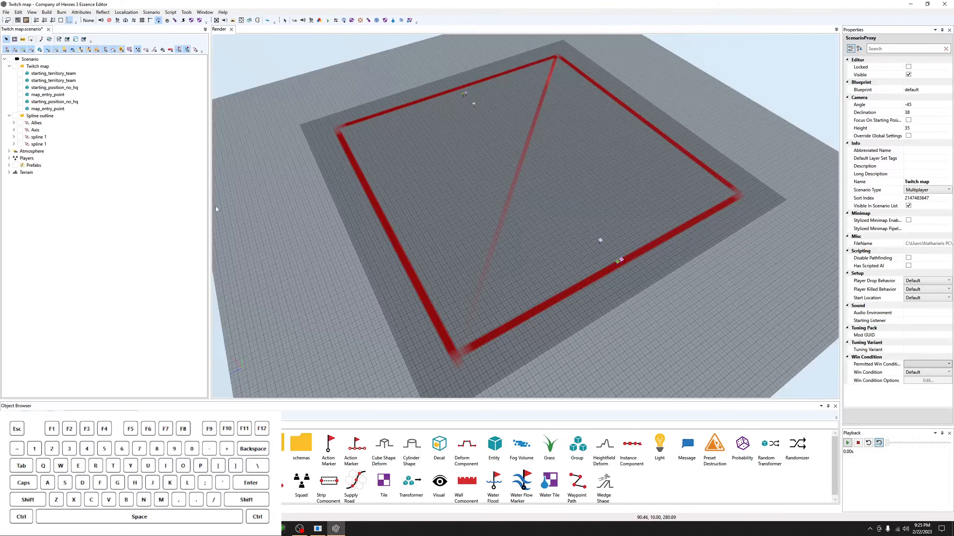
# Open the terrain's Interactivity Map for painting and set the main brush to a Square of size 32 with target 1.
pyautogui.click(9, 172)
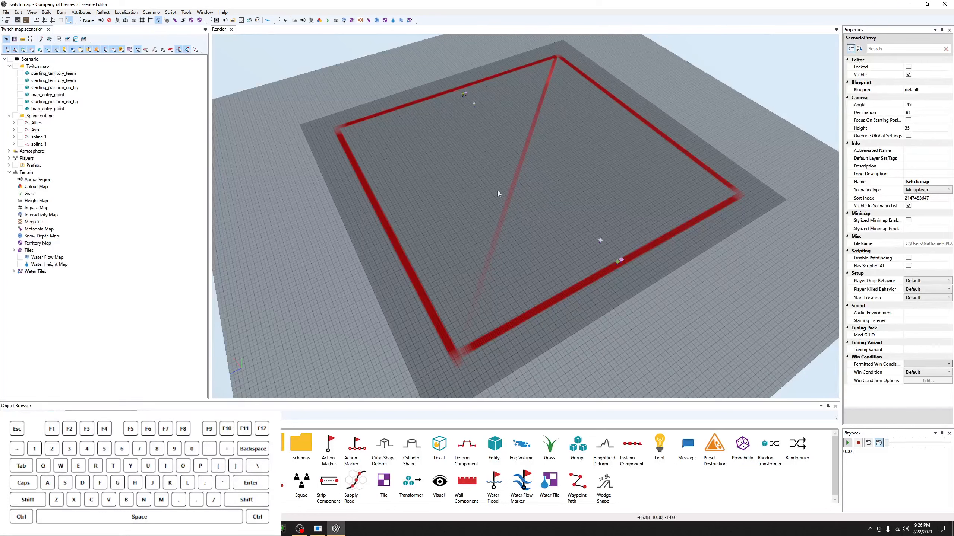
pyautogui.click(41, 215)
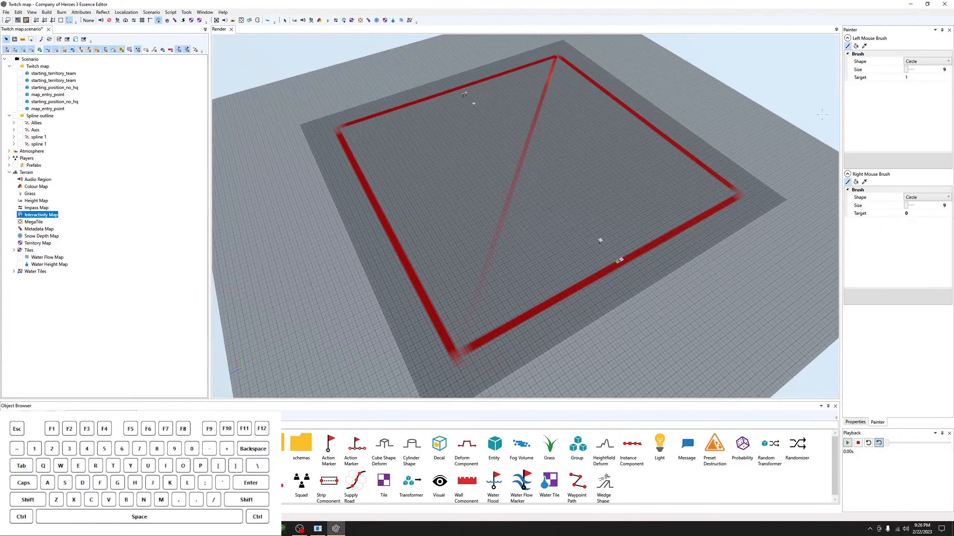
pyautogui.click(907, 77)
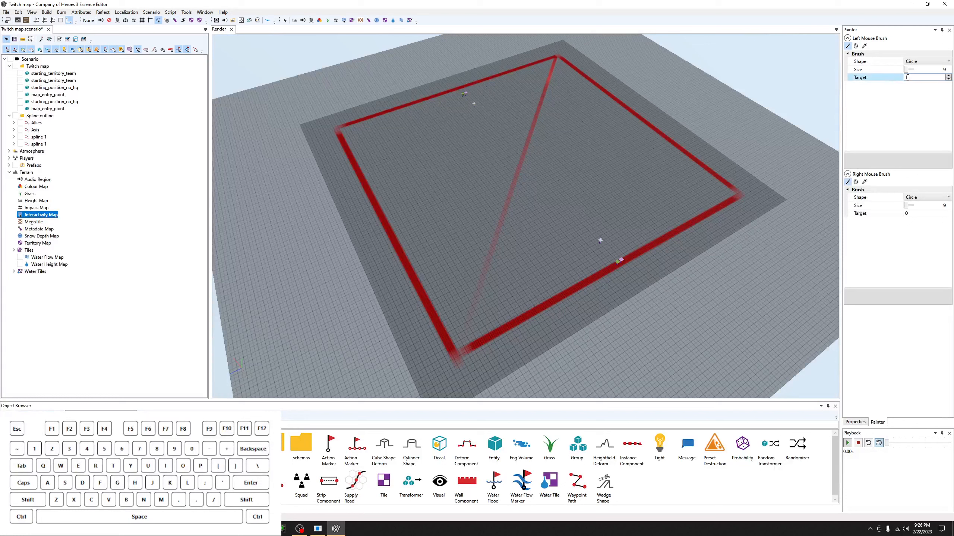
pyautogui.press('Return')
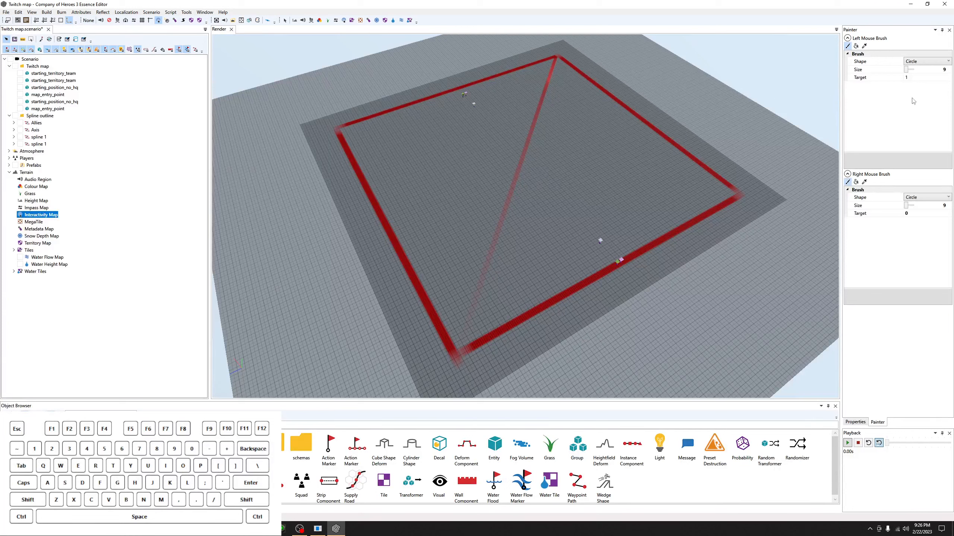
pyautogui.click(933, 71)
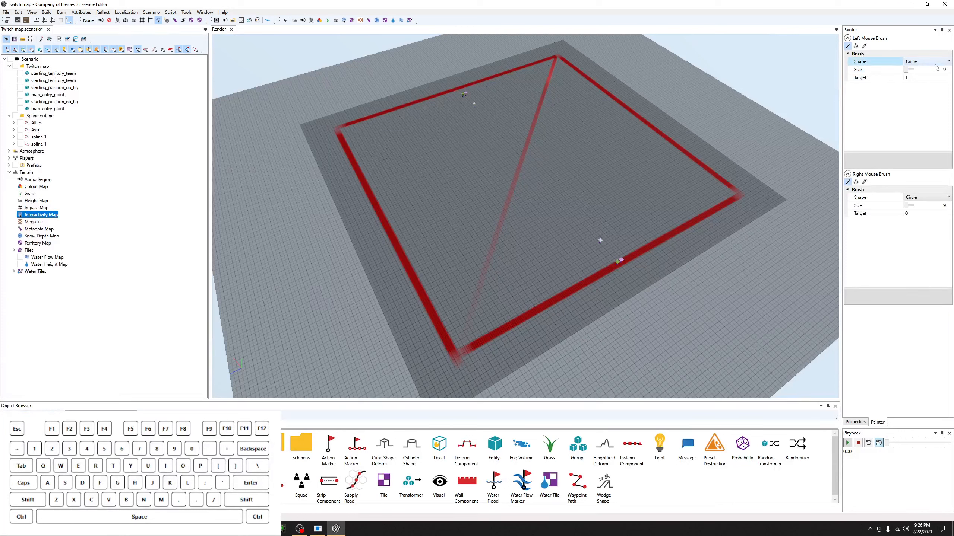
pyautogui.write('2')
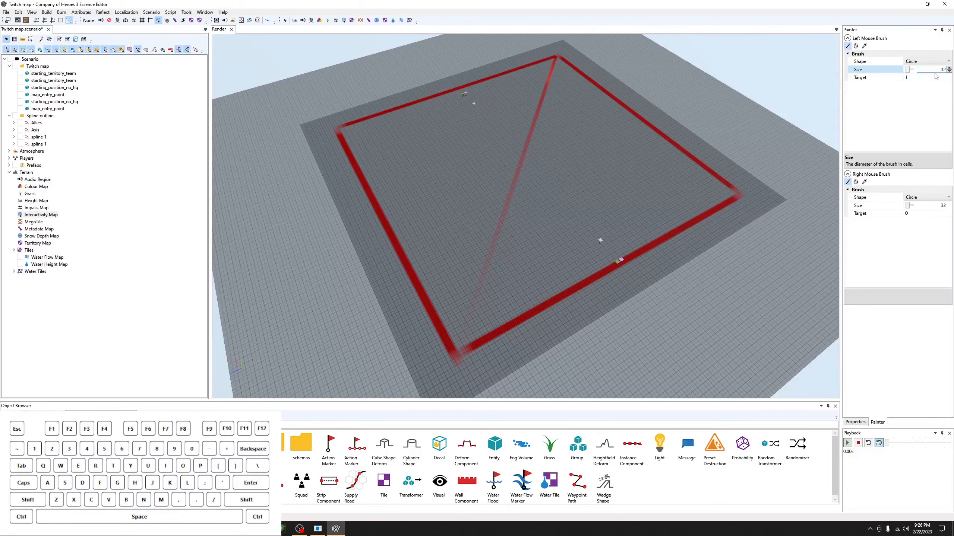
pyautogui.click(933, 65)
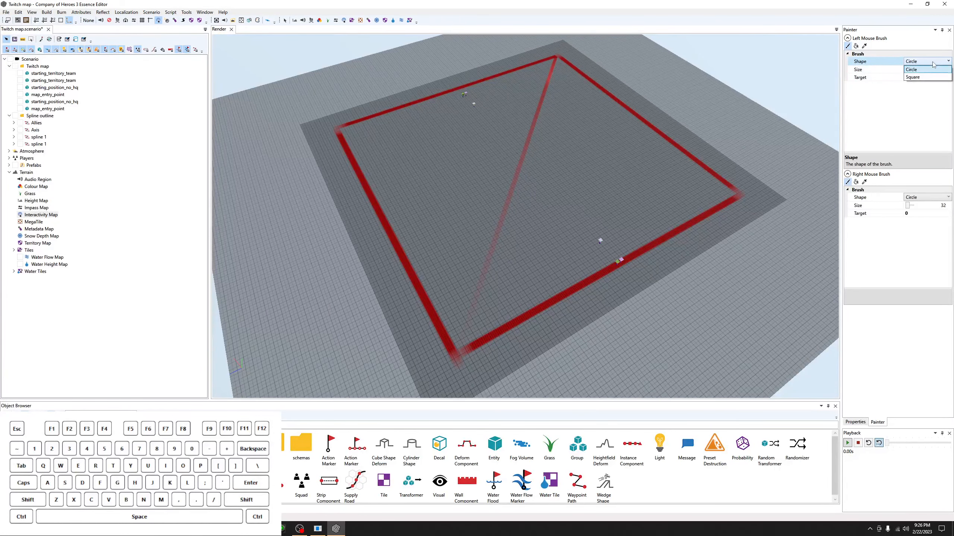
pyautogui.click(932, 79)
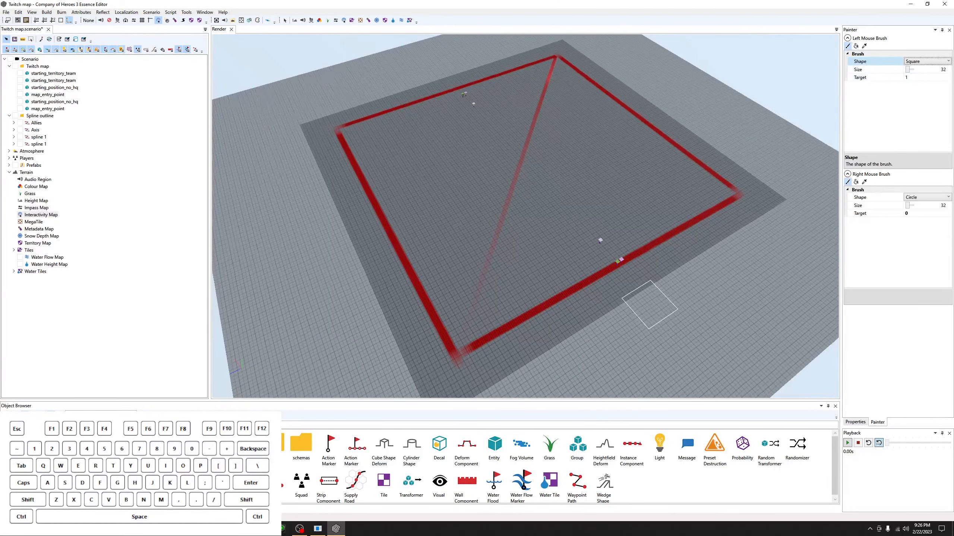
# Paint a straight interactivity band along the strip outside the outline's first side, starting from the corner at about -176, 176.
pyautogui.moveTo(650, 305)
pyautogui.mouseDown(button='middle')
pyautogui.moveTo(630, 301)
pyautogui.moveTo(640, 300)
pyautogui.mouseUp(button='middle')
pyautogui.scroll(5, 576, 331)
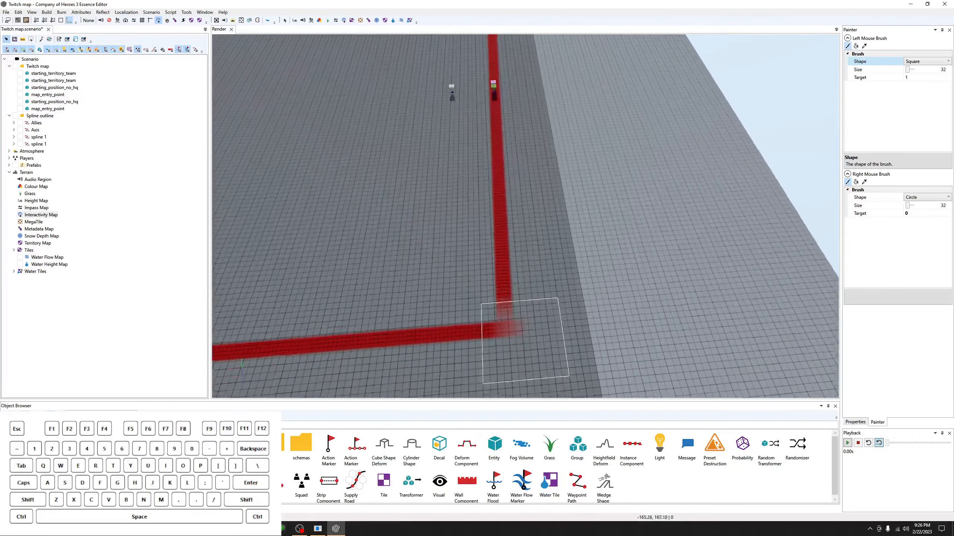
pyautogui.moveTo(524, 345)
pyautogui.mouseDown(button='middle')
pyautogui.moveTo(531, 337)
pyautogui.moveTo(521, 337)
pyautogui.mouseUp(button='middle')
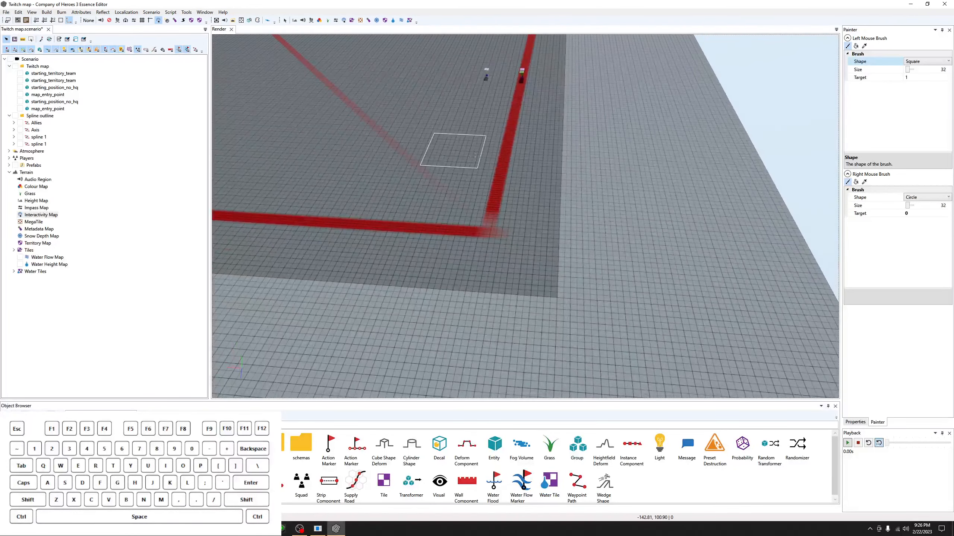
pyautogui.moveTo(452, 150); pyautogui.dragTo(484, 141, button='middle')
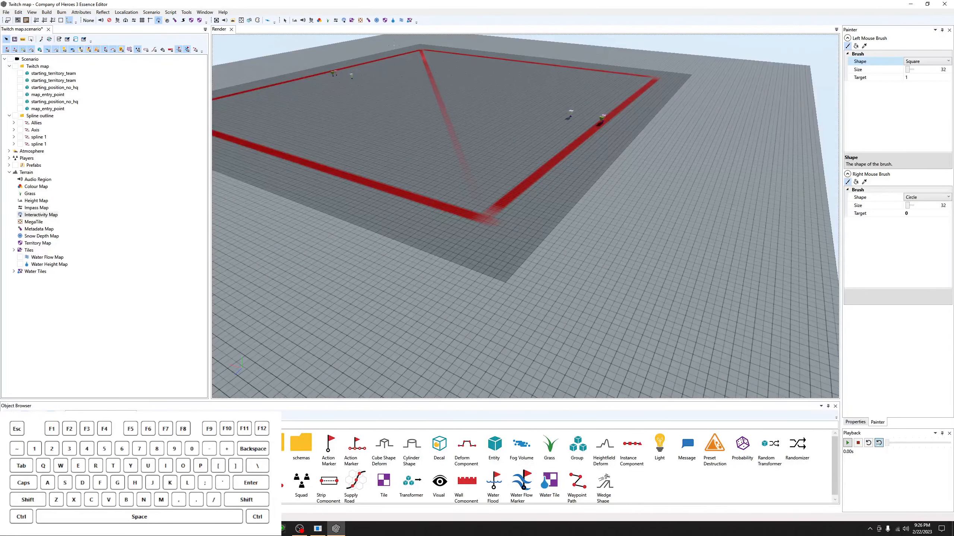
pyautogui.scroll(3, 719, 235)
pyautogui.scroll(5, 719, 235)
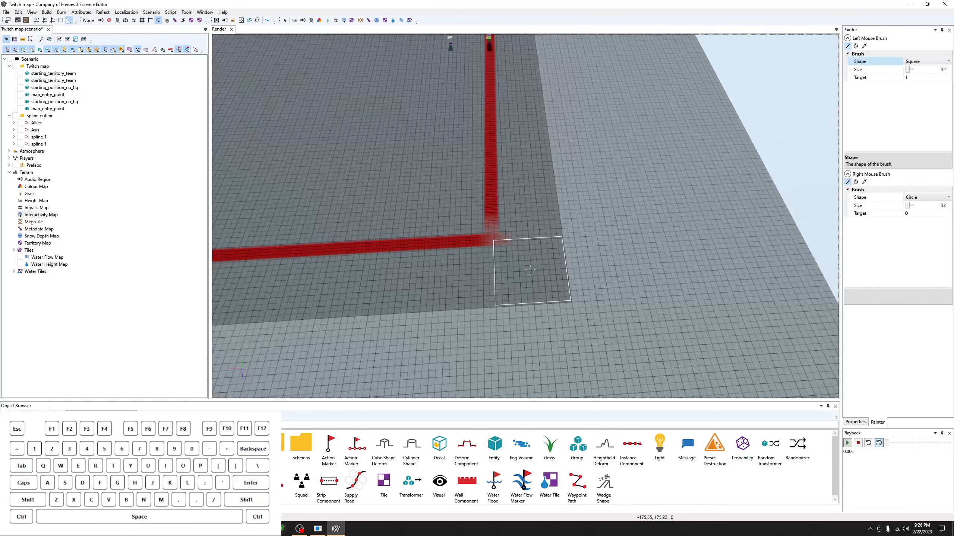
pyautogui.press('shift')
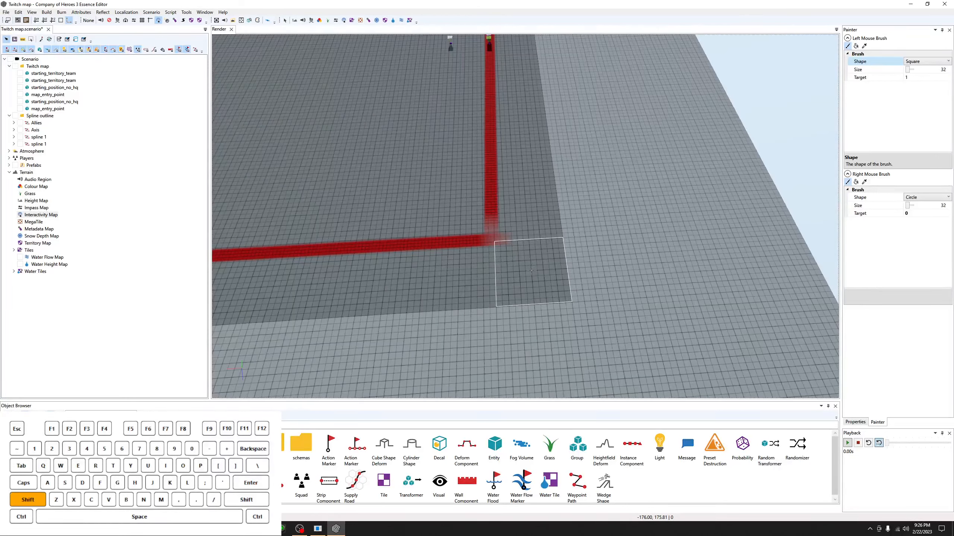
pyautogui.moveTo(532, 270)
pyautogui.keyDown('shift'); pyautogui.mouseDown()
pyautogui.moveTo(500, 81)
pyautogui.moveTo(509, 41)
pyautogui.moveTo(527, 79)
pyautogui.mouseUp(); pyautogui.keyUp('shift')
pyautogui.moveTo(535, 99); pyautogui.dragTo(500, 257, button='middle')
pyautogui.press('shift')
pyautogui.keyDown('shift'); pyautogui.moveTo(500, 256); pyautogui.dragTo(491, 62); pyautogui.keyUp('shift')
# Continue the interactivity band in straight strokes along the second and third sides, filling the dark strip outside the red outline.
pyautogui.moveTo(646, 164); pyautogui.dragTo(553, 177, button='middle')
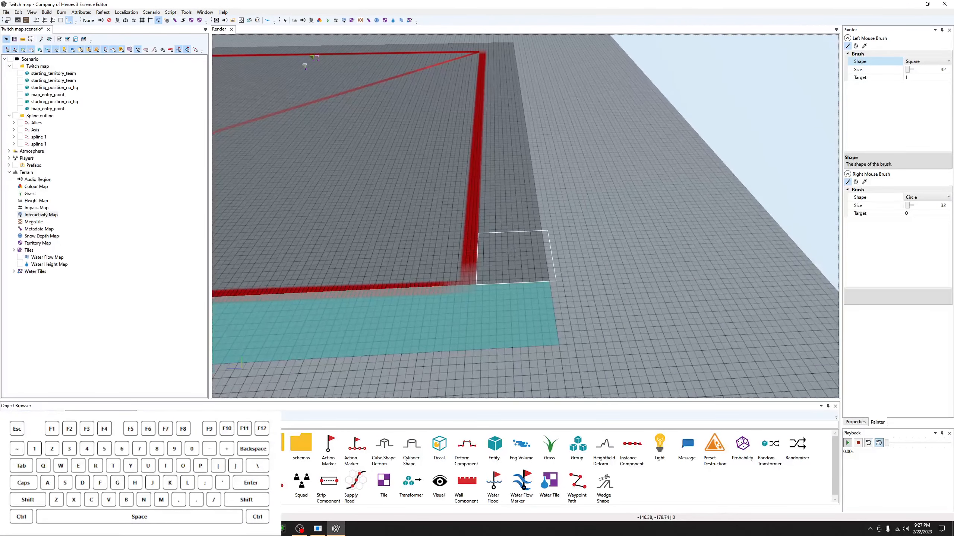
pyautogui.keyDown('shift'); pyautogui.moveTo(508, 260); pyautogui.dragTo(497, 43); pyautogui.keyUp('shift')
pyautogui.moveTo(505, 53)
pyautogui.mouseDown(button='middle')
pyautogui.moveTo(523, 88)
pyautogui.moveTo(504, 99)
pyautogui.moveTo(595, 95)
pyautogui.moveTo(533, 127)
pyautogui.mouseUp(button='middle')
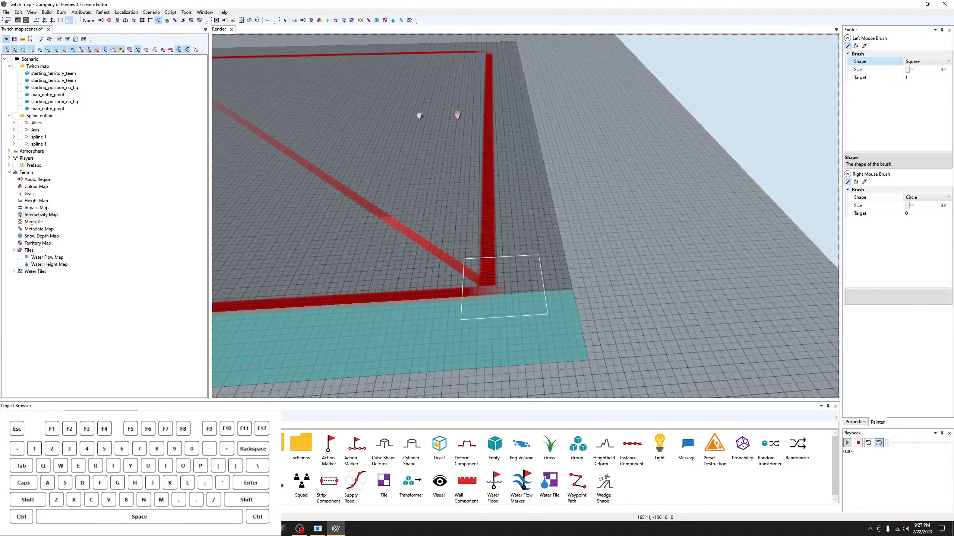
pyautogui.keyDown('shift'); pyautogui.moveTo(531, 286); pyautogui.dragTo(516, 98); pyautogui.keyUp('shift')
pyautogui.keyDown('shift'); pyautogui.moveTo(511, 56); pyautogui.dragTo(505, 41); pyautogui.keyUp('shift')
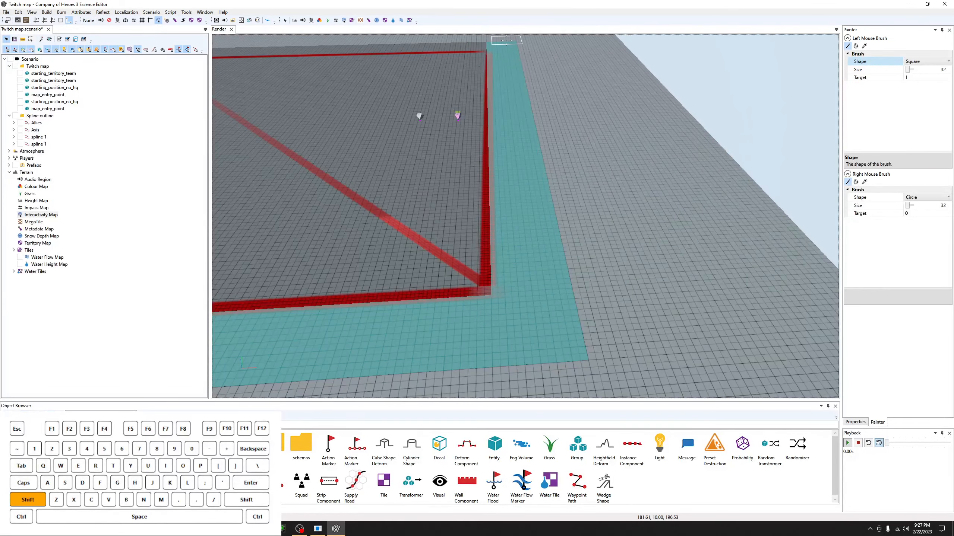
# Paint the interactivity band from the third side's end along the fourth side, and undo the last misaligned stroke.
pyautogui.moveTo(504, 39)
pyautogui.mouseDown(button='middle')
pyautogui.moveTo(505, 214)
pyautogui.moveTo(492, 88)
pyautogui.moveTo(484, 85)
pyautogui.moveTo(504, 78)
pyautogui.mouseUp(button='middle')
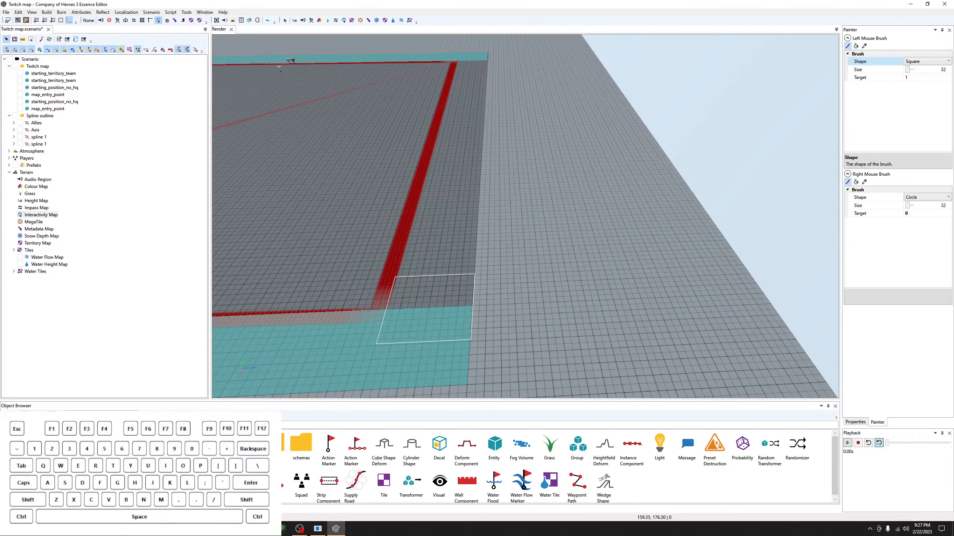
pyautogui.keyDown('shift'); pyautogui.moveTo(432, 307); pyautogui.dragTo(463, 101); pyautogui.keyUp('shift')
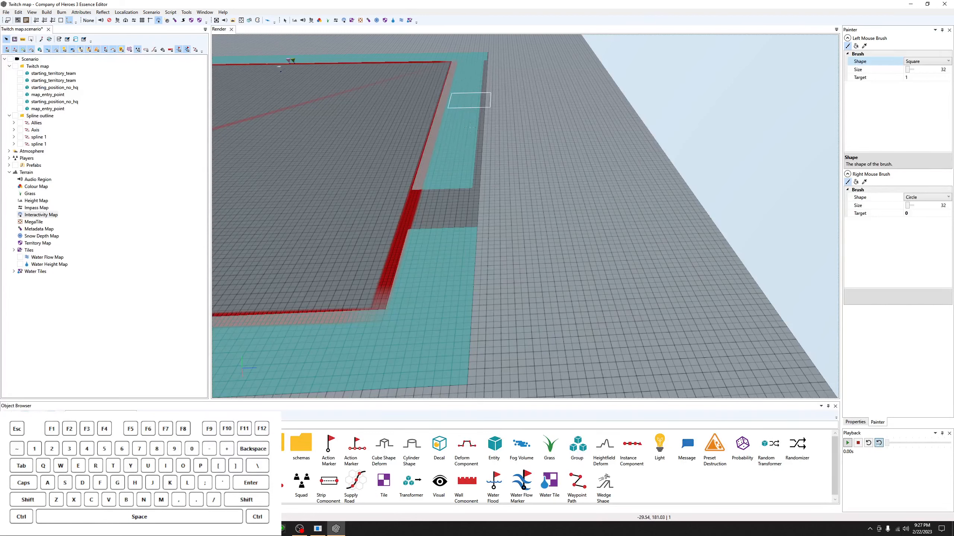
pyautogui.hotkey('ctrl', 'z')
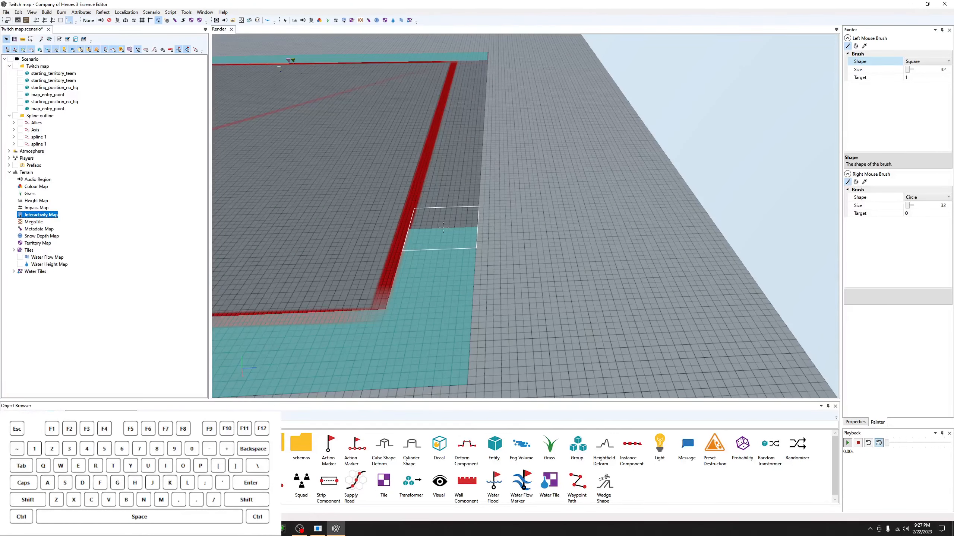
# Paint the remaining strip of the interactivity map outside the red border, using a size 32 square brush with target 1.
pyautogui.moveTo(442, 227)
pyautogui.keyDown('shift'); pyautogui.mouseDown()
pyautogui.moveTo(458, 98)
pyautogui.moveTo(474, 59)
pyautogui.mouseUp(); pyautogui.keyUp('shift')
pyautogui.moveTo(467, 160)
pyautogui.keyDown('alt'); pyautogui.mouseDown()
pyautogui.moveTo(453, 162)
pyautogui.moveTo(460, 173)
pyautogui.mouseUp(); pyautogui.keyUp('alt')
pyautogui.scroll(-4, 492, 179)
pyautogui.keyDown('alt'); pyautogui.moveTo(525, 183); pyautogui.dragTo(603, 187); pyautogui.keyUp('alt')
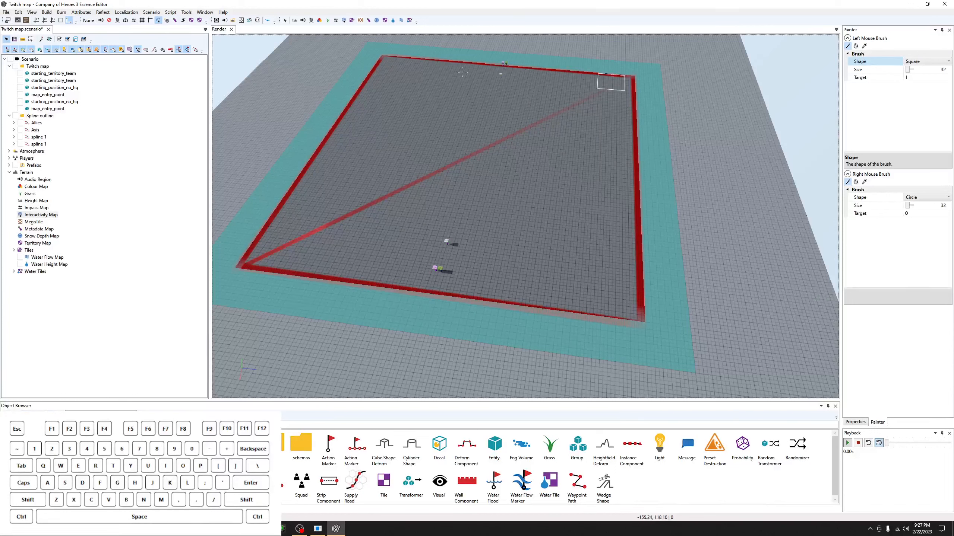
# Inspect the control points under the Axis and Allies splines and collapse the Spline outline folder.
pyautogui.click(14, 130)
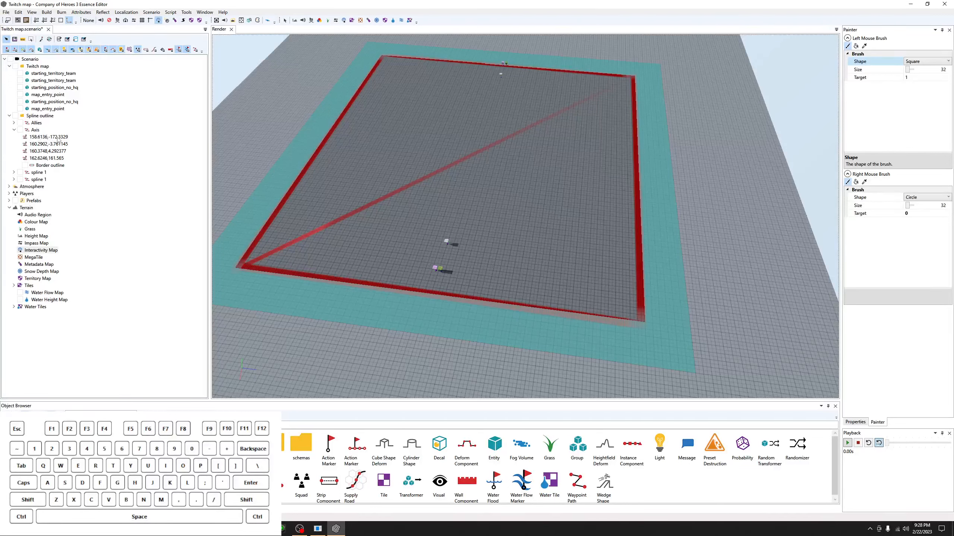
pyautogui.click(14, 130)
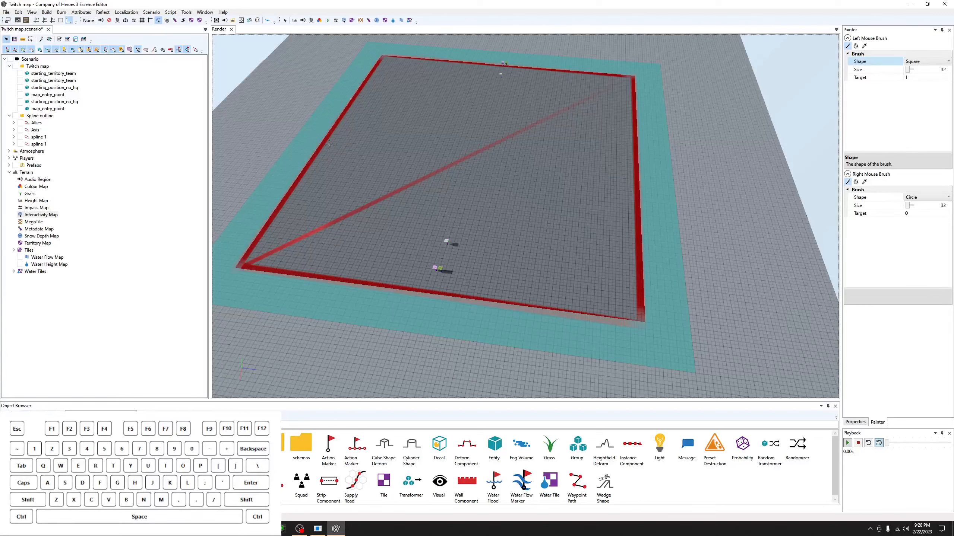
pyautogui.click(14, 123)
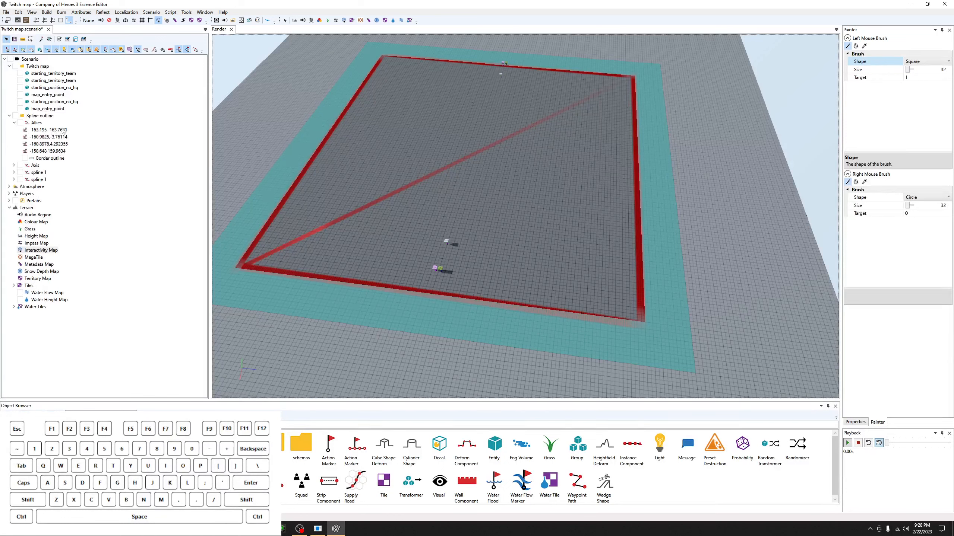
pyautogui.click(9, 116)
pyautogui.keyDown('alt'); pyautogui.moveTo(540, 218); pyautogui.dragTo(586, 219); pyautogui.keyUp('alt')
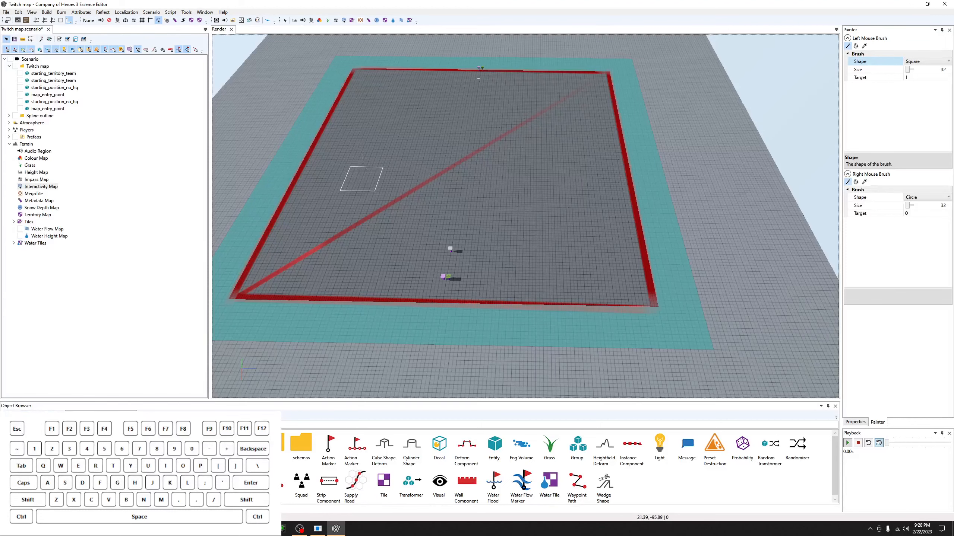
# Return to selection mode and replace the interactivity overlay with the coarse terrain grid.
pyautogui.click(285, 21)
pyautogui.scroll(2, 413, 135)
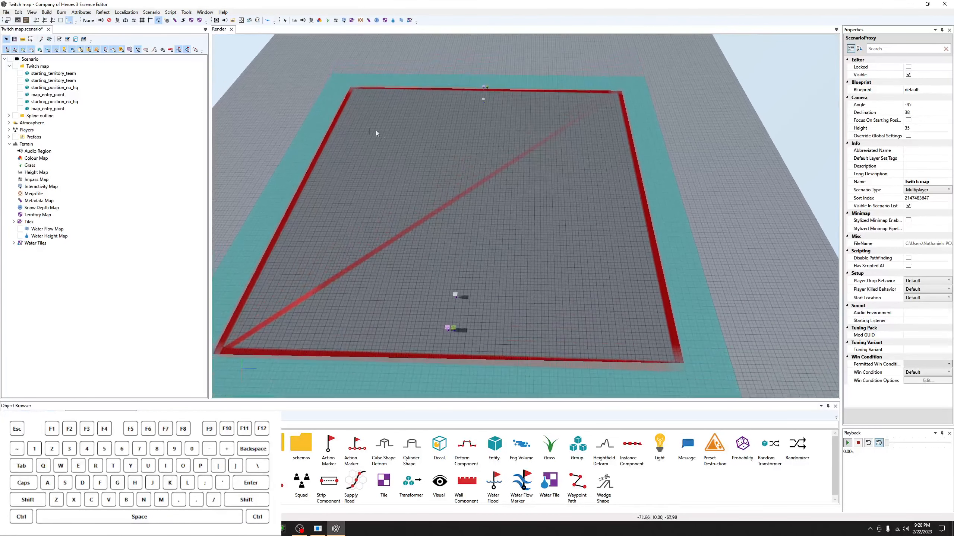
pyautogui.click(158, 21)
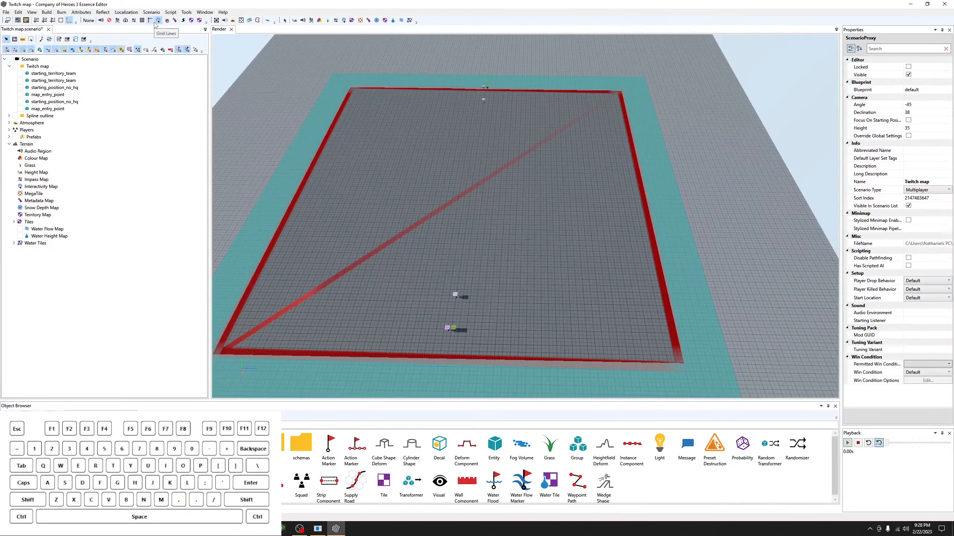
pyautogui.click(89, 21)
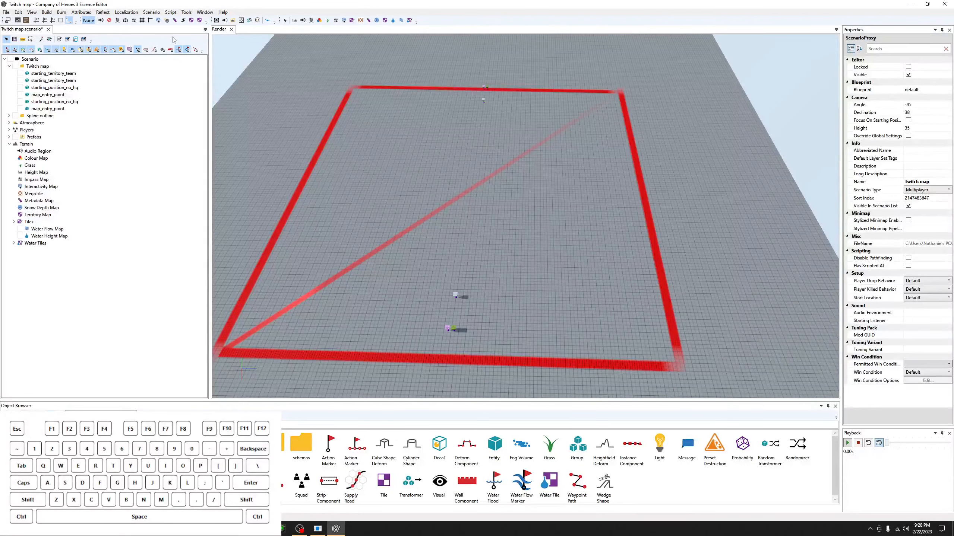
pyautogui.click(151, 21)
pyautogui.scroll(3, 553, 263)
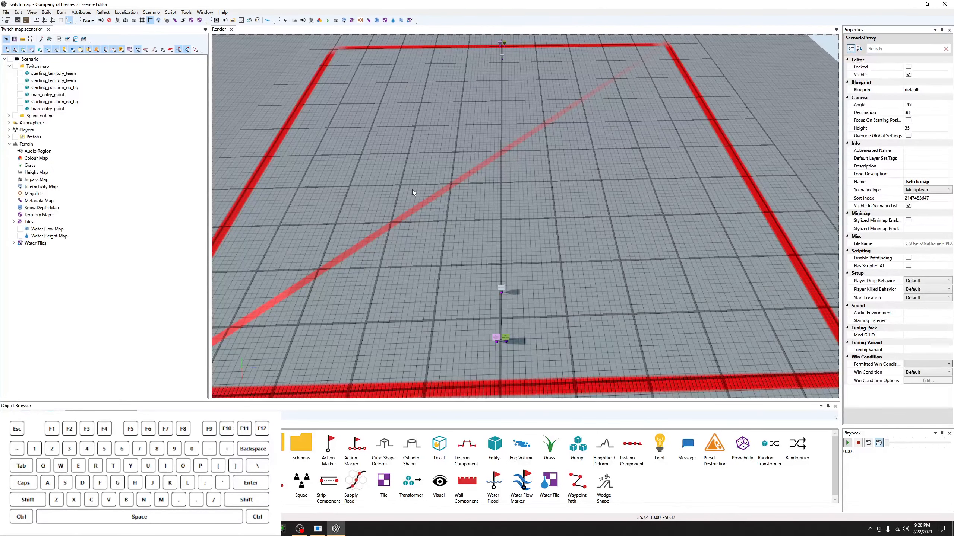
pyautogui.scroll(-2, 409, 180)
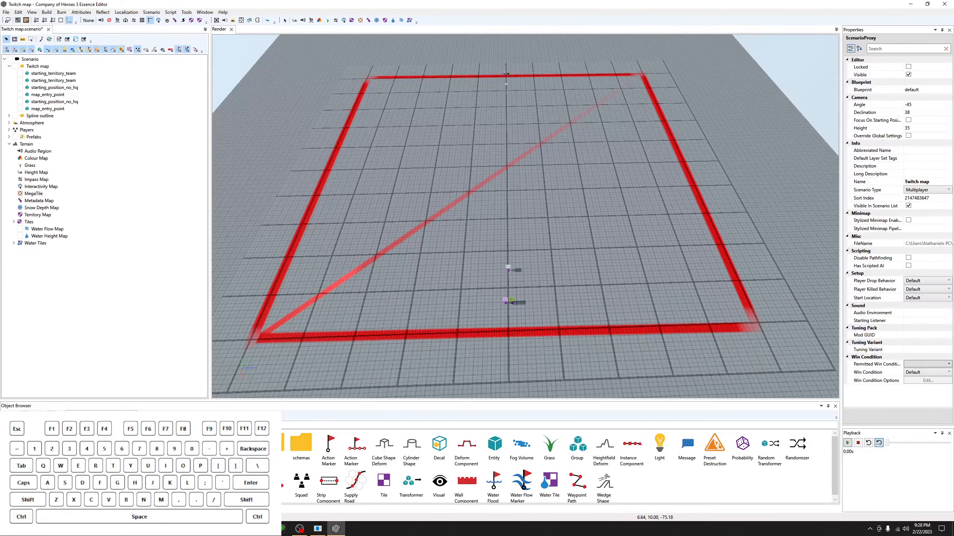
pyautogui.moveTo(421, 175); pyautogui.dragTo(507, 178, button='middle')
pyautogui.scroll(3, 428, 171)
pyautogui.scroll(-4, 429, 170)
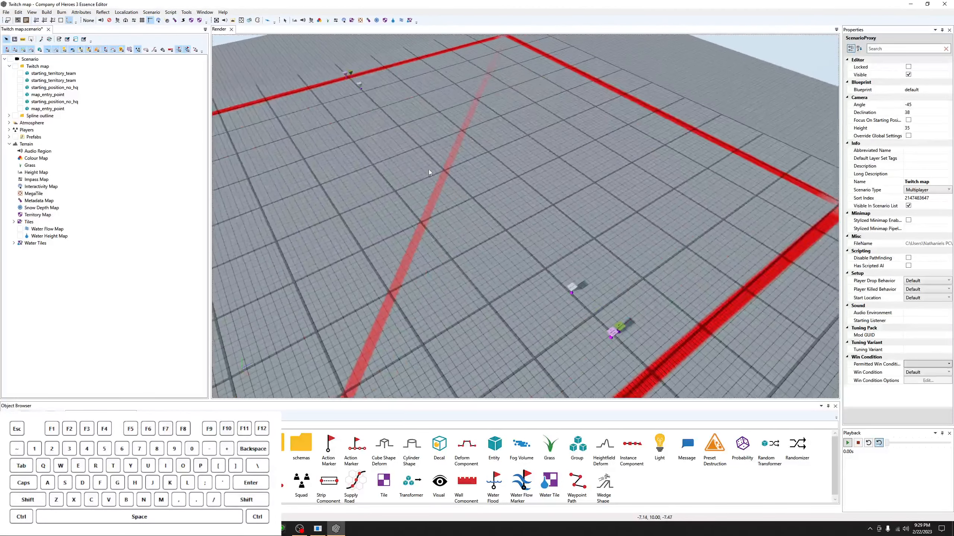
pyautogui.moveTo(429, 169)
pyautogui.mouseDown(button='middle')
pyautogui.moveTo(379, 169)
pyautogui.moveTo(443, 174)
pyautogui.moveTo(435, 174)
pyautogui.mouseUp(button='middle')
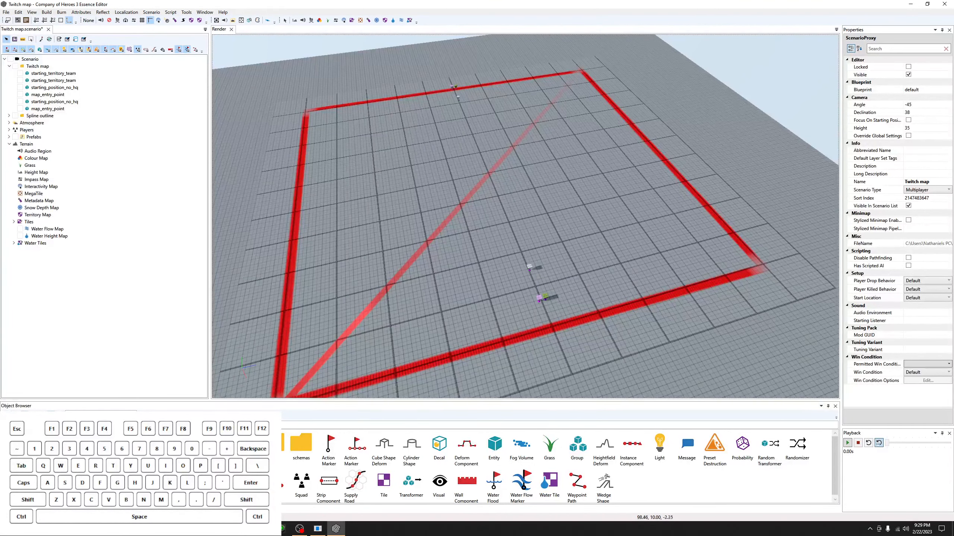
pyautogui.moveTo(523, 255)
pyautogui.mouseDown(button='middle')
pyautogui.moveTo(511, 309)
pyautogui.moveTo(492, 250)
pyautogui.moveTo(517, 261)
pyautogui.mouseUp(button='middle')
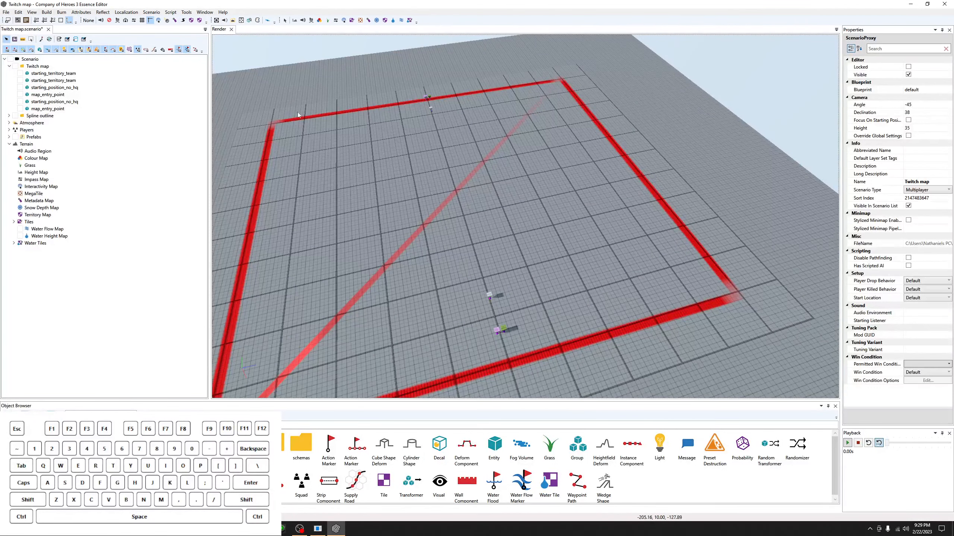
# Collapse the Twitch map folder and add a Spline blueprint to the Spline outline folder.
pyautogui.click(9, 66)
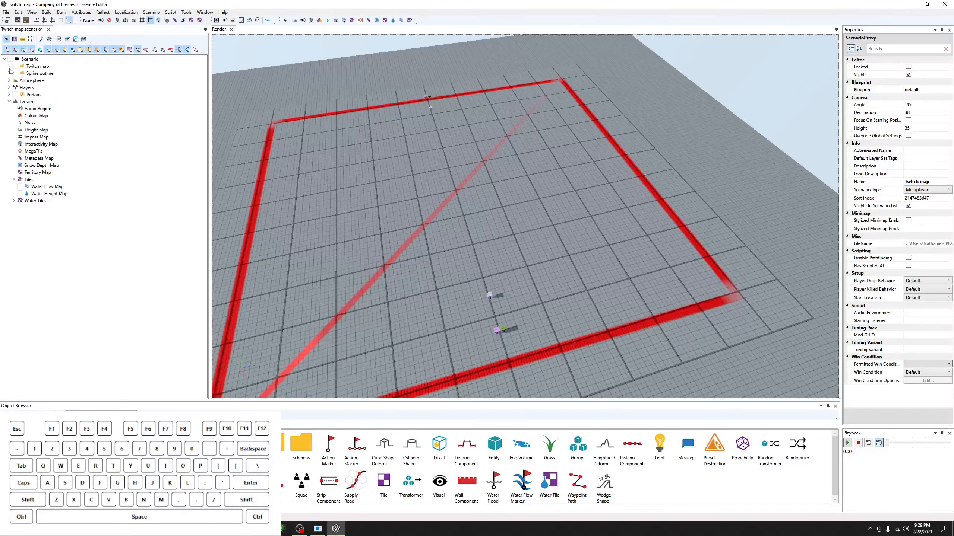
pyautogui.rightClick(44, 75)
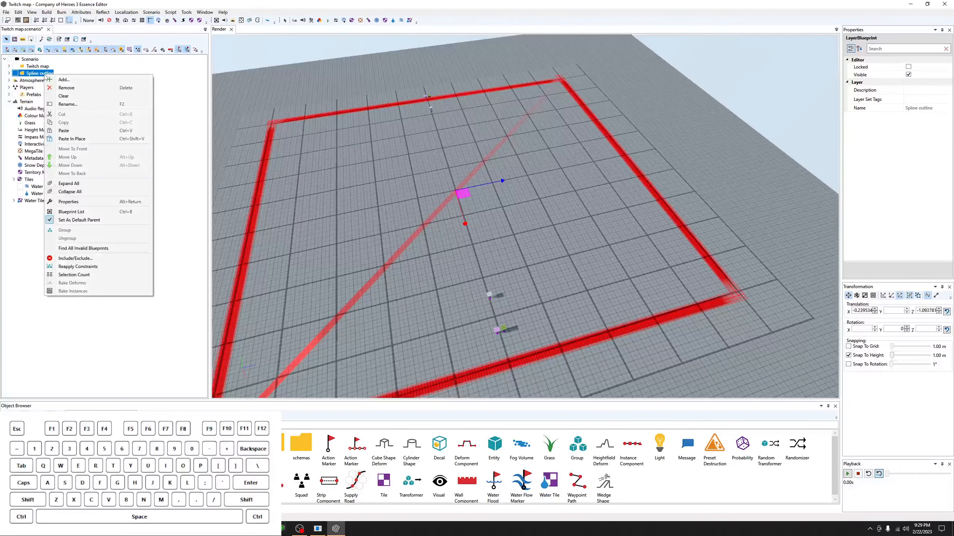
pyautogui.click(63, 80)
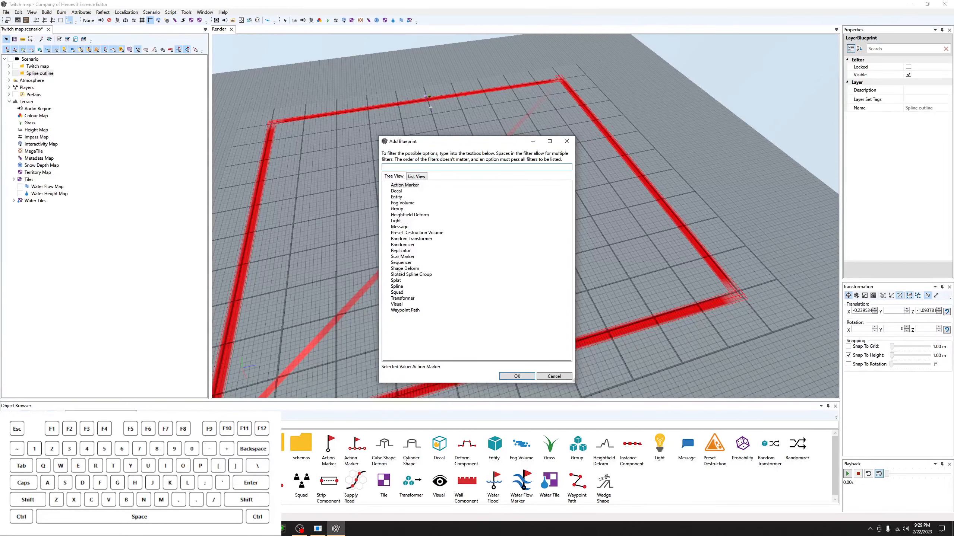
pyautogui.click(397, 286)
pyautogui.click(511, 375)
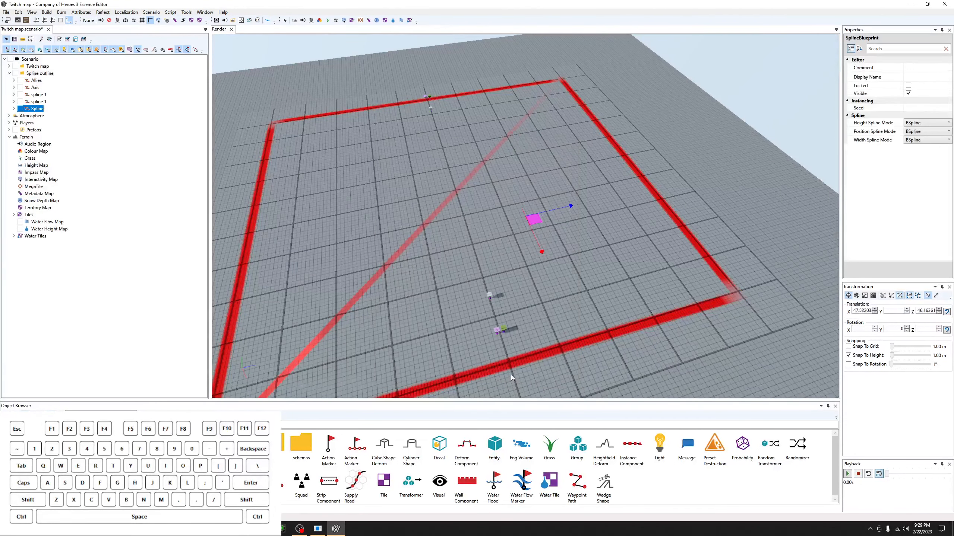
# Move the new spline just outside the red border to about X 90.2, Z 180.6, and name it Water edge.
pyautogui.moveTo(512, 375); pyautogui.dragTo(442, 259, button='middle')
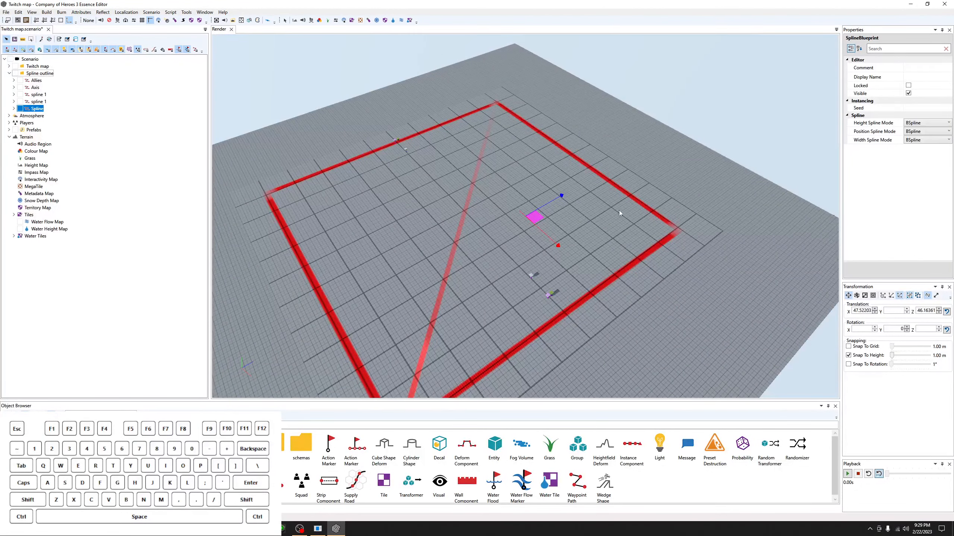
pyautogui.moveTo(620, 213); pyautogui.dragTo(726, 228, button='middle')
pyautogui.moveTo(533, 215); pyautogui.dragTo(605, 152)
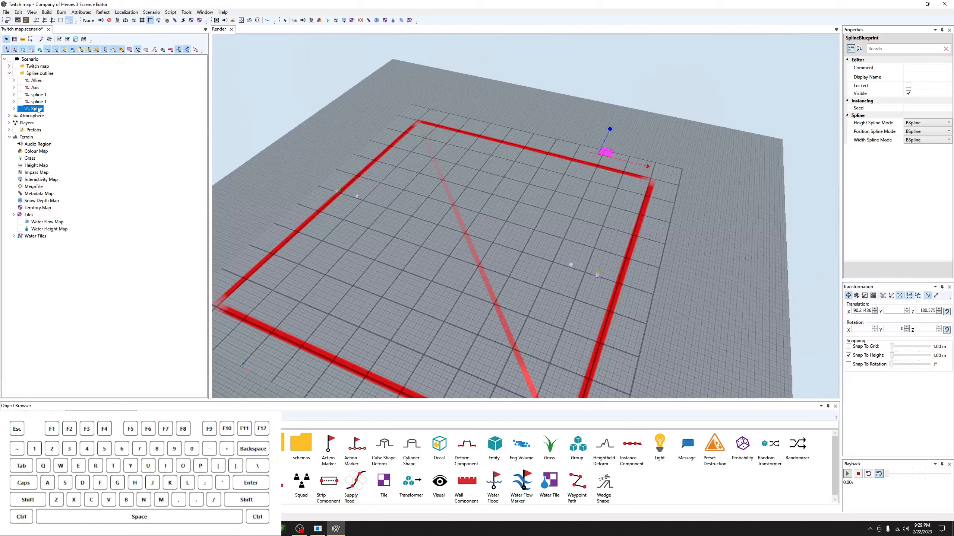
pyautogui.click(920, 77)
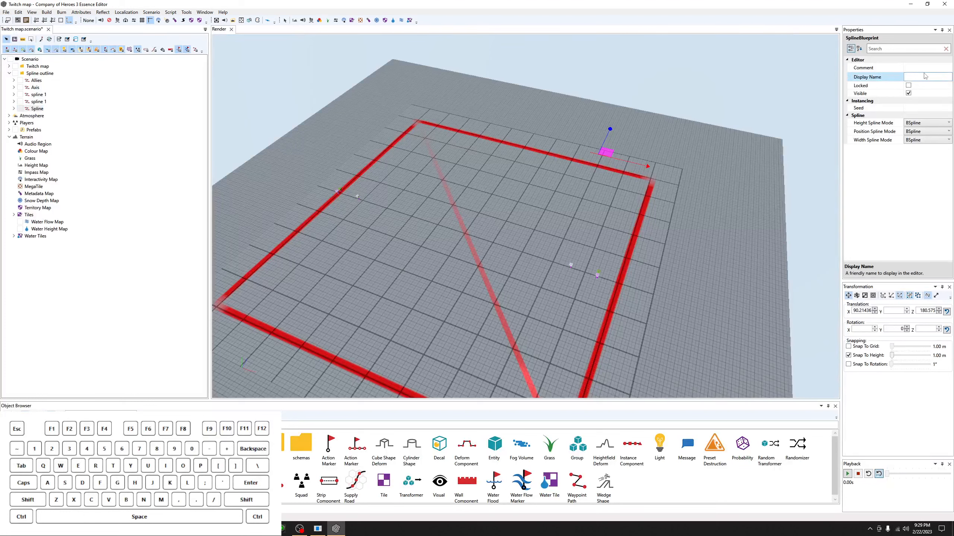
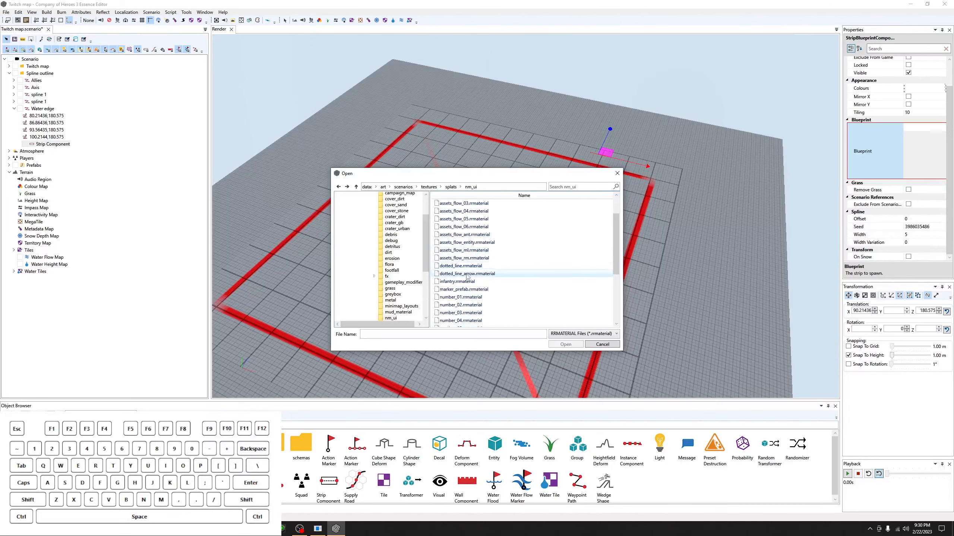
# Assign dotted_line.rrmaterial as the Water edge strip's blueprint and set its width to 8.
pyautogui.click(473, 266)
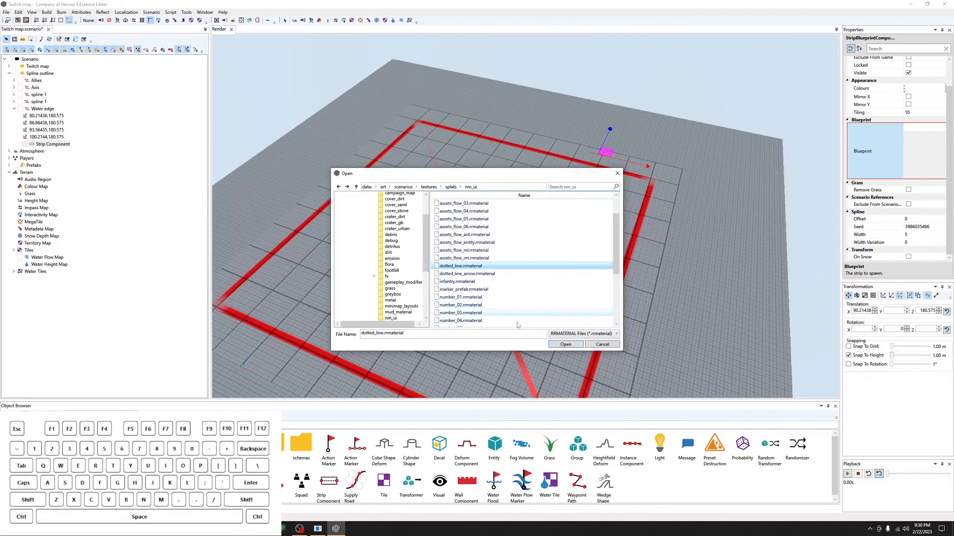
pyautogui.click(566, 344)
pyautogui.click(925, 233)
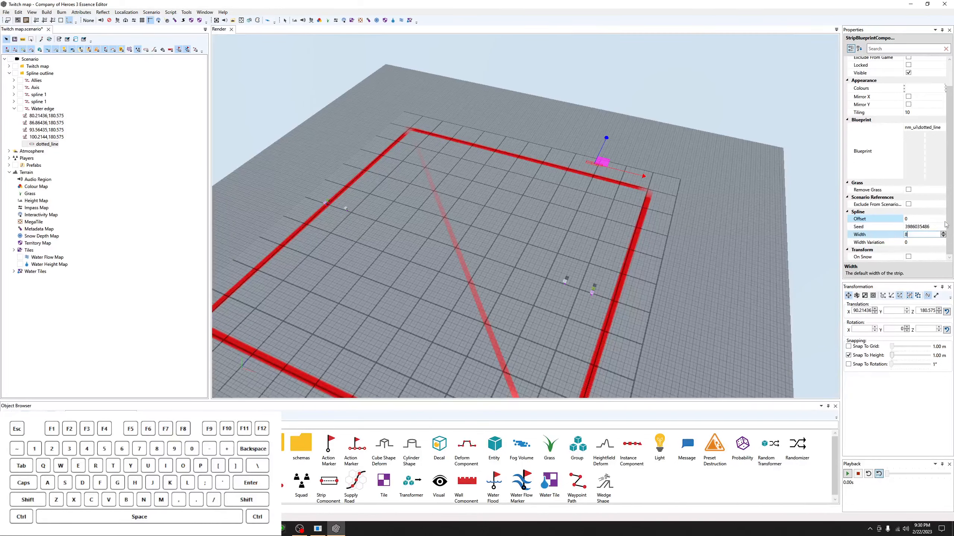
pyautogui.write('8')
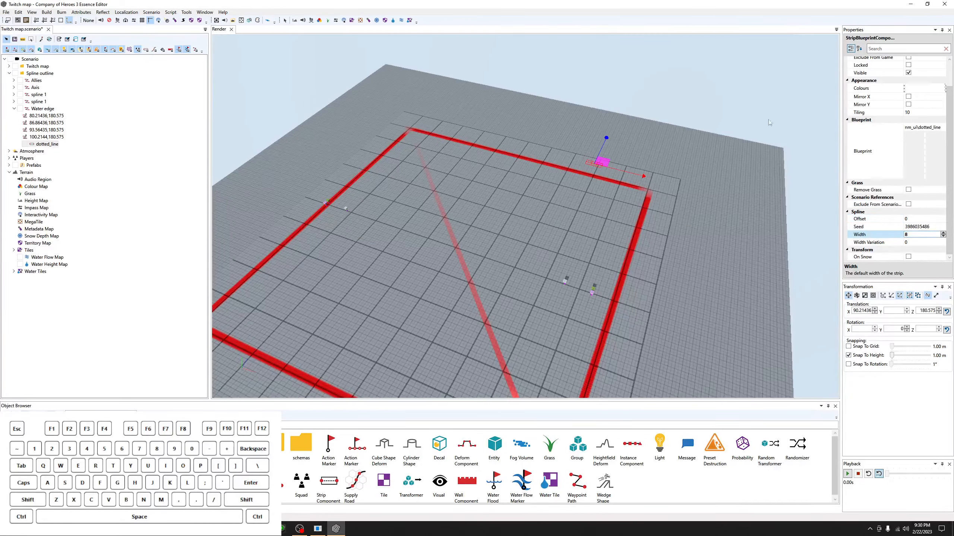
# Reset the dotted_line strip's tiling to suit its width of 8.
pyautogui.rightClick(865, 113)
pyautogui.click(867, 140)
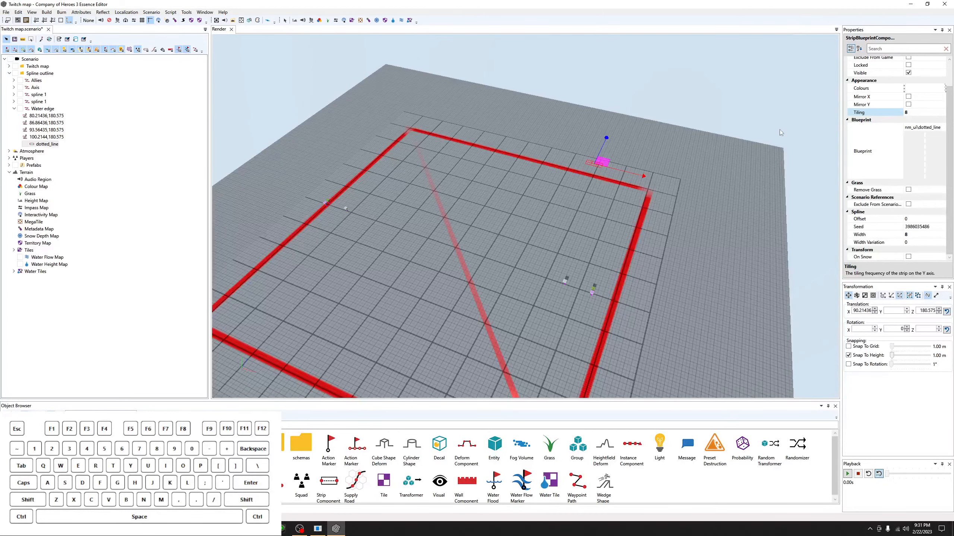
pyautogui.rightClick(871, 113)
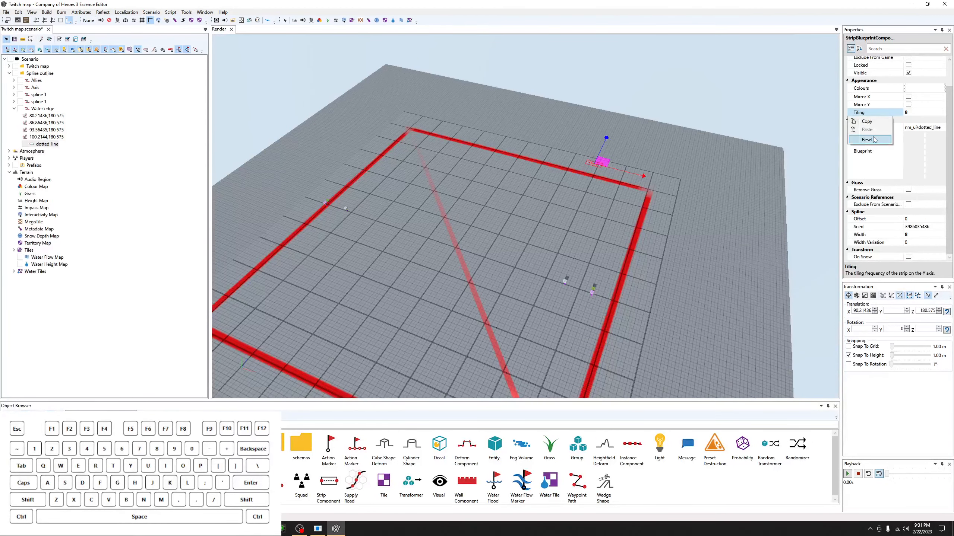
pyautogui.click(873, 140)
# Reset both the width and the tiling of the dotted_line strip.
pyautogui.moveTo(605, 144); pyautogui.dragTo(577, 181, button='middle')
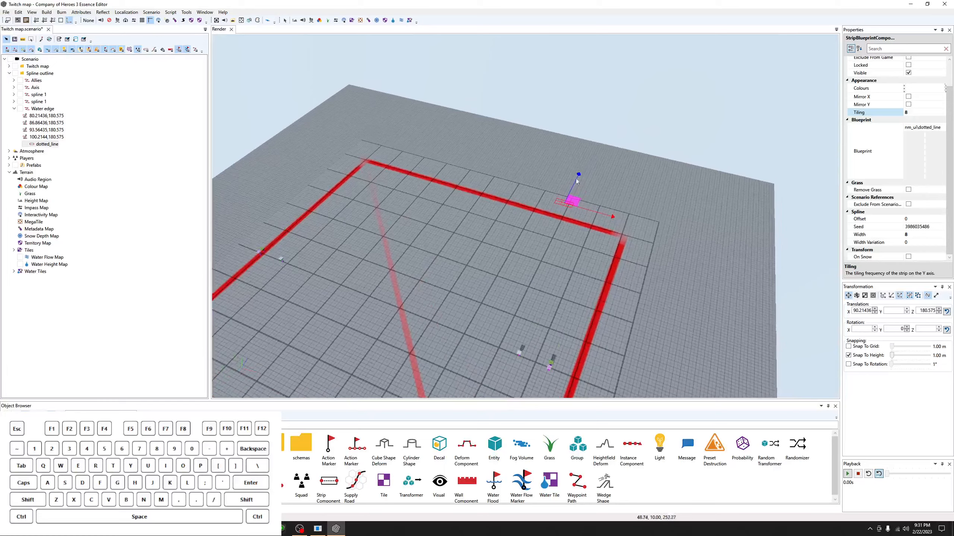
pyautogui.scroll(8, 656, 234)
pyautogui.moveTo(657, 234); pyautogui.dragTo(505, 191, button='middle')
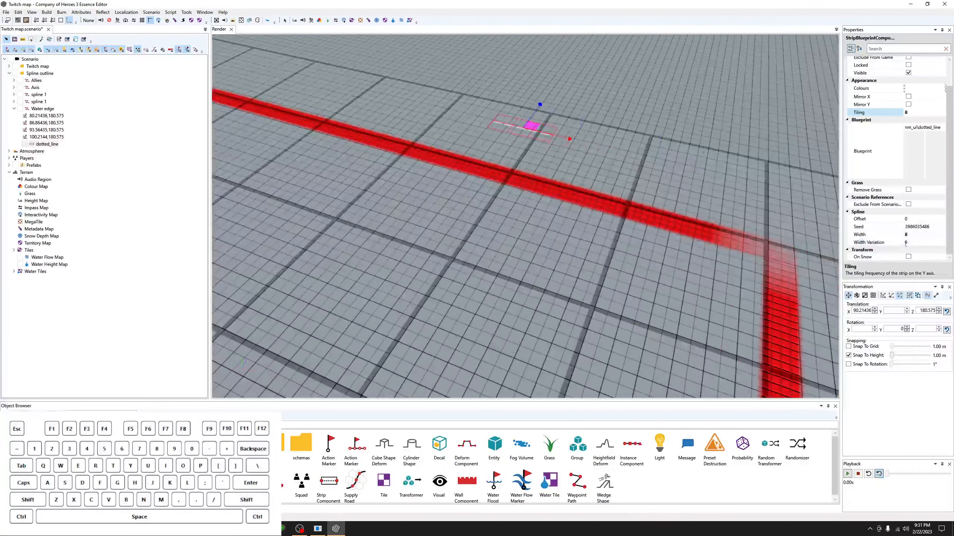
pyautogui.rightClick(850, 237)
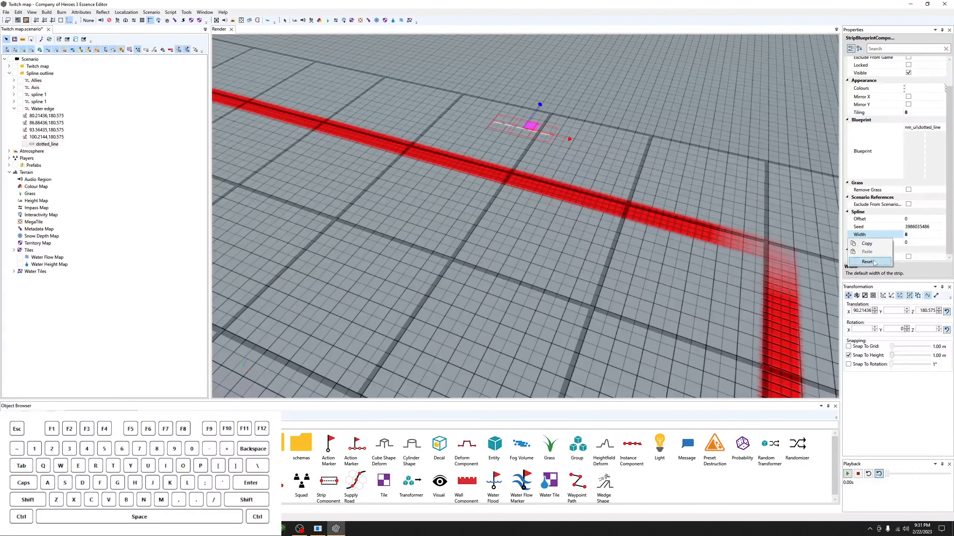
pyautogui.click(868, 262)
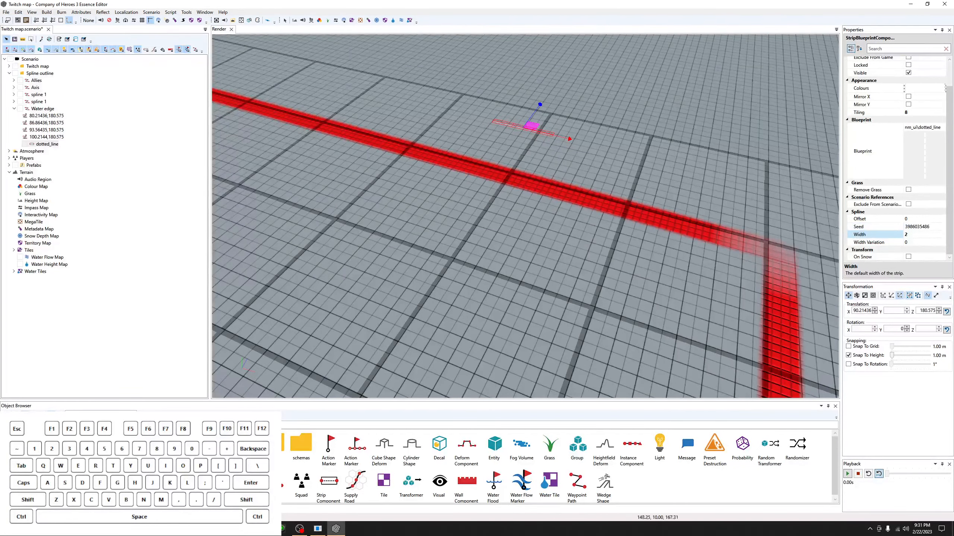
pyautogui.rightClick(850, 113)
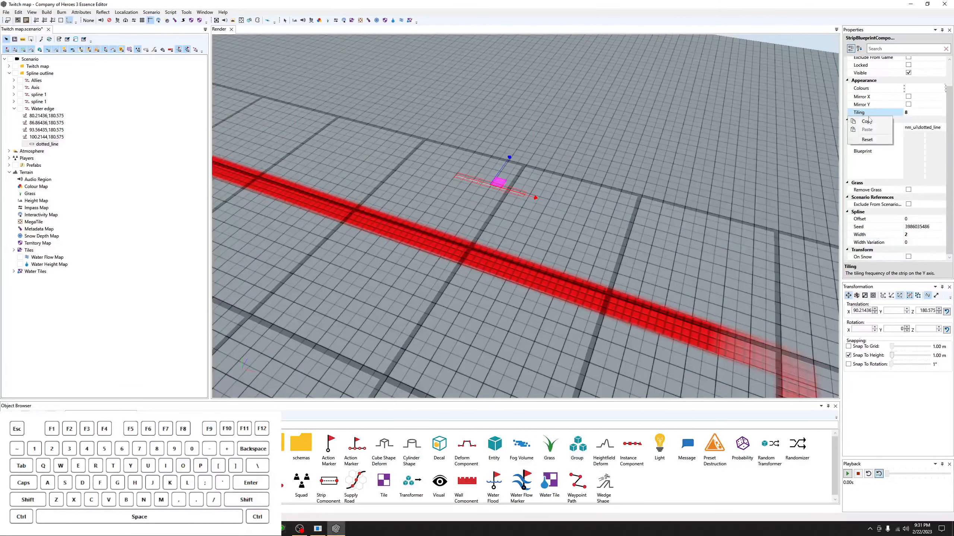
pyautogui.click(867, 140)
# Set the dotted_line strip's width to 8 and reset its tiling to match.
pyautogui.click(918, 235)
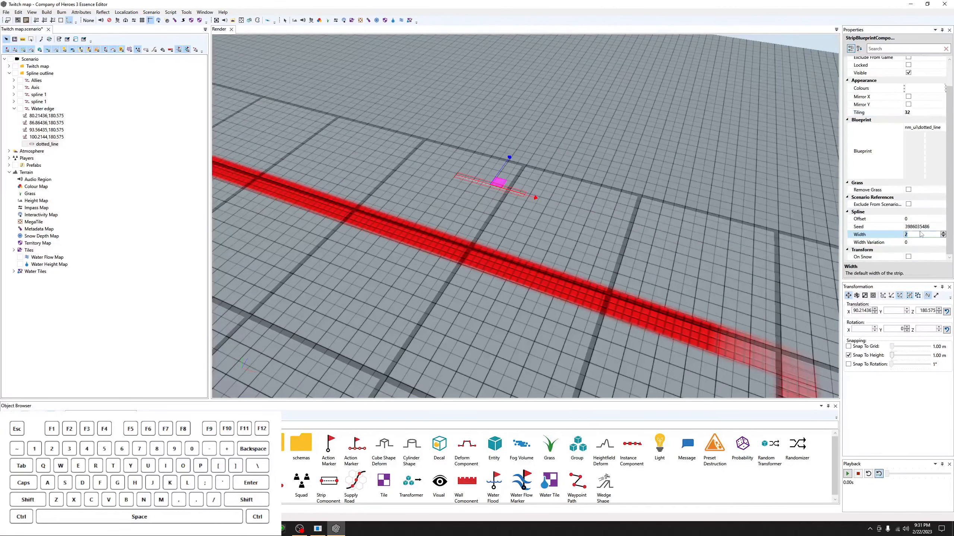
pyautogui.write('8')
pyautogui.rightClick(850, 114)
pyautogui.click(866, 140)
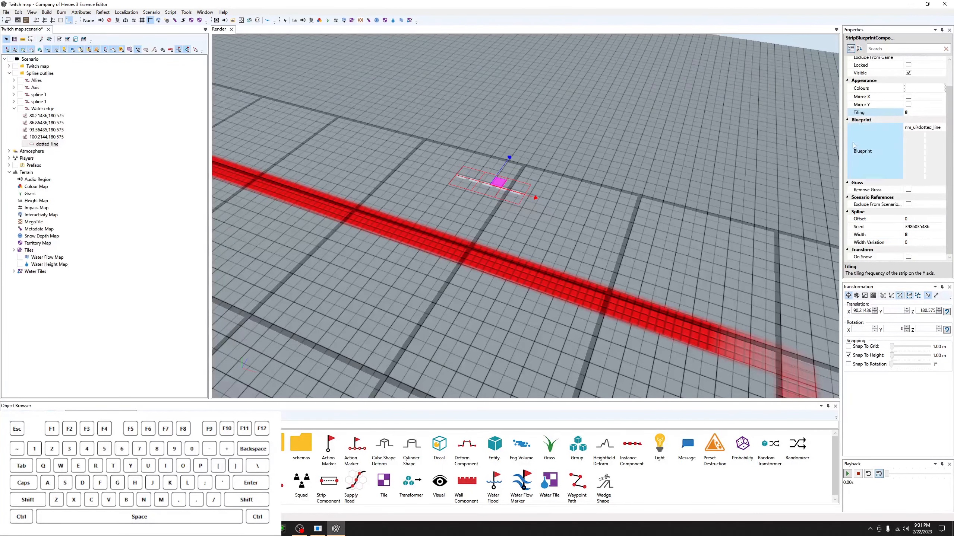
# Reshape the Water edge spline into a shallow five-point curve along the far map boundary, from about (-72, 156) to (97, 158).
pyautogui.scroll(-3, 607, 144)
pyautogui.keyDown('alt'); pyautogui.moveTo(608, 143); pyautogui.dragTo(541, 164); pyautogui.keyUp('alt')
pyautogui.scroll(-5, 557, 163)
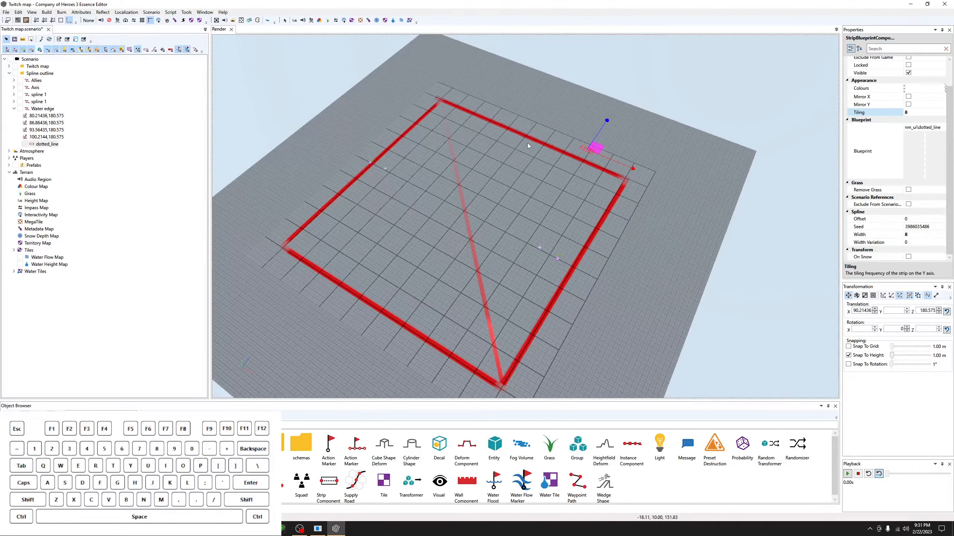
pyautogui.scroll(8, 587, 149)
pyautogui.click(462, 209)
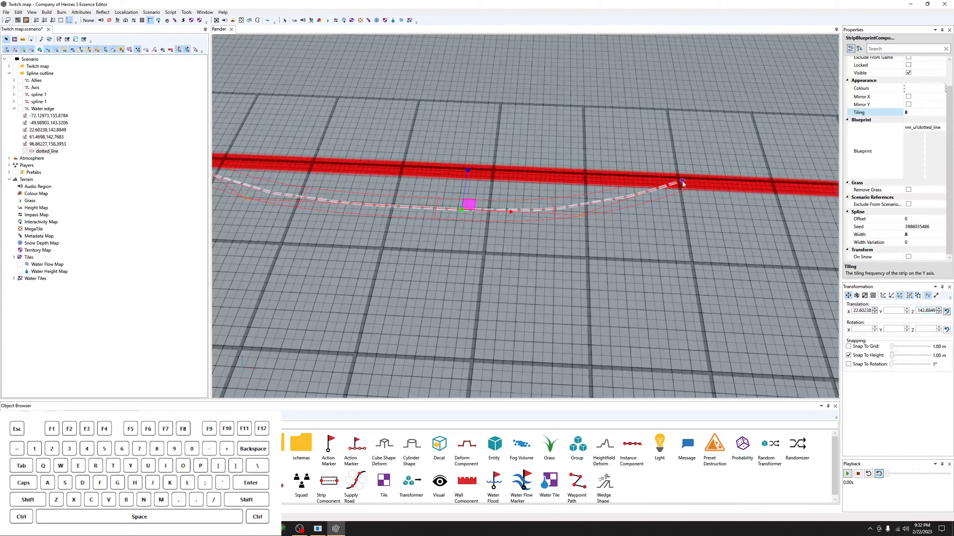
# Extend the Water edge spline from its 96.86 end point to a new point at about (292, 255) near the terrain's corner.
pyautogui.click(680, 182)
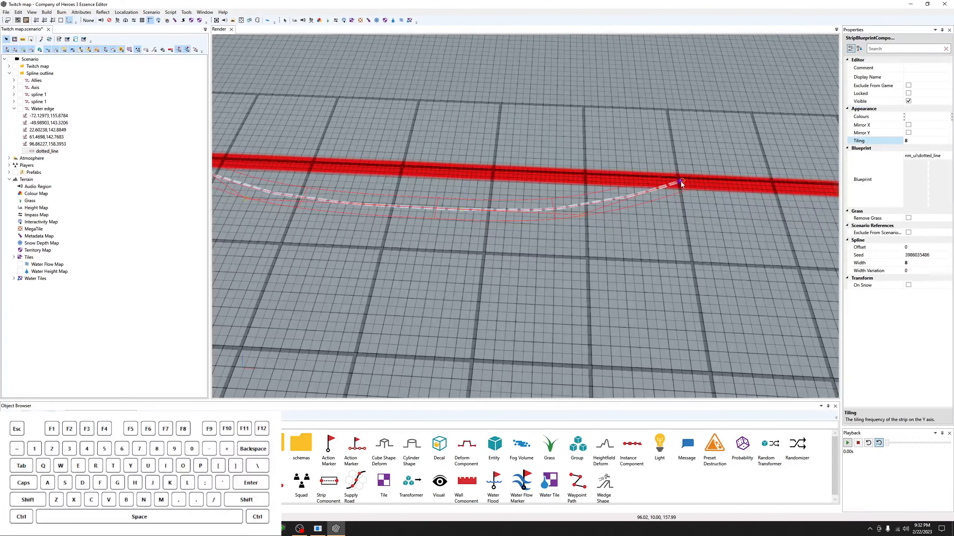
pyautogui.scroll(5, 620, 222)
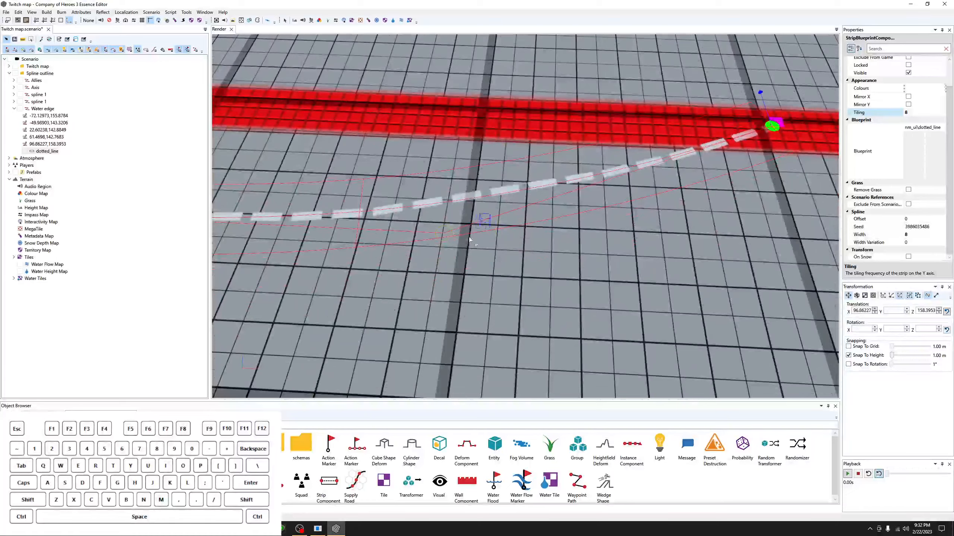
pyautogui.scroll(-5, 453, 234)
pyautogui.scroll(-5, 690, 223)
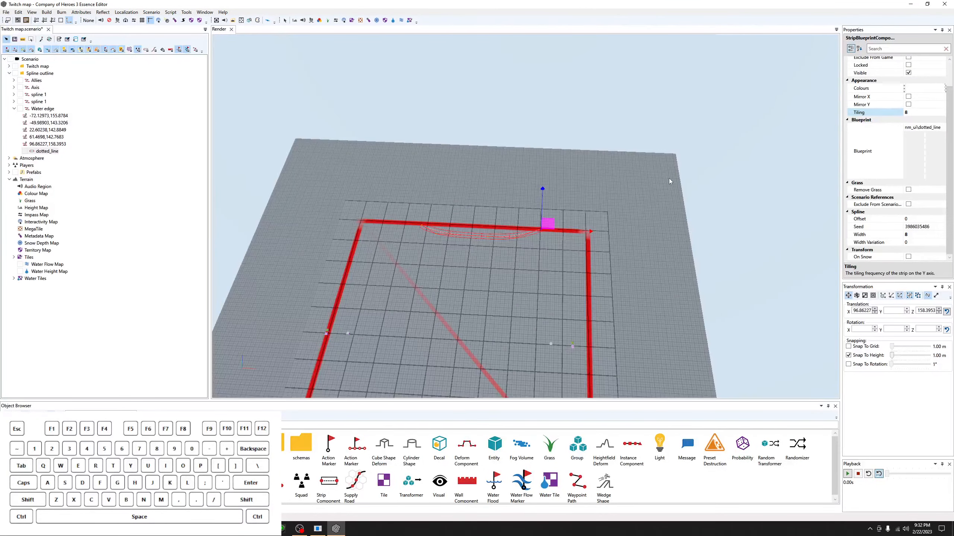
pyautogui.click(672, 179)
pyautogui.scroll(5, 478, 259)
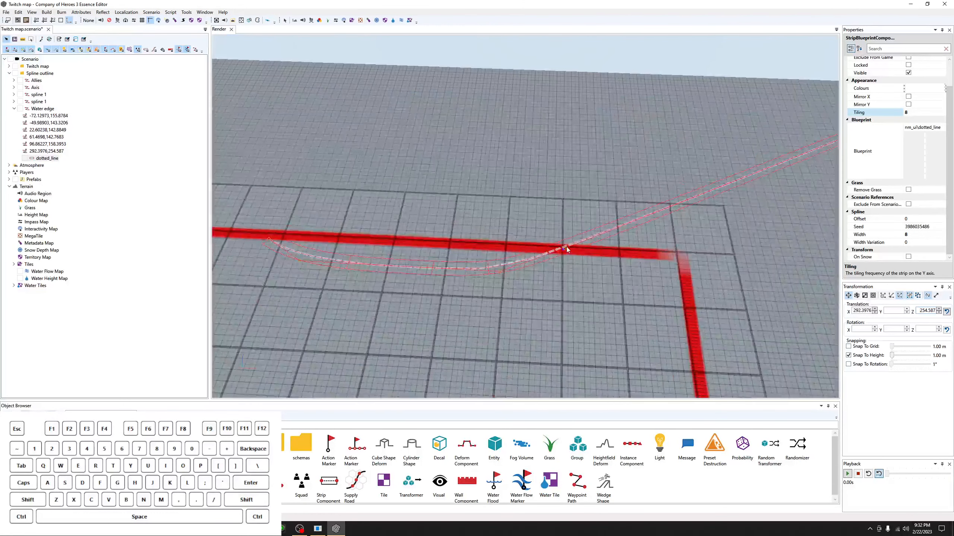
# Move the spline's 96.86 control point outside the boundary corner, to about (202, 170), to smooth the curve.
pyautogui.click(566, 249)
pyautogui.scroll(-3, 559, 237)
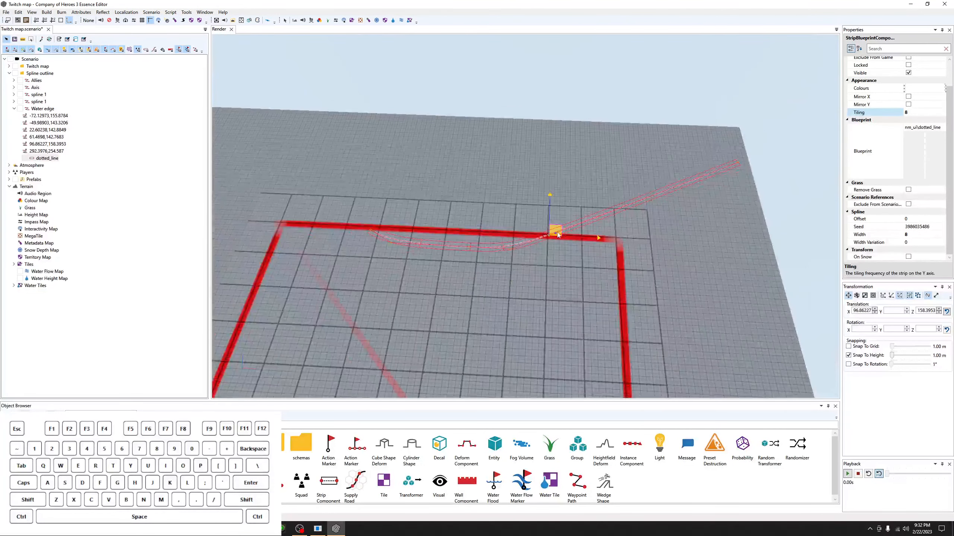
pyautogui.moveTo(557, 234); pyautogui.dragTo(603, 228)
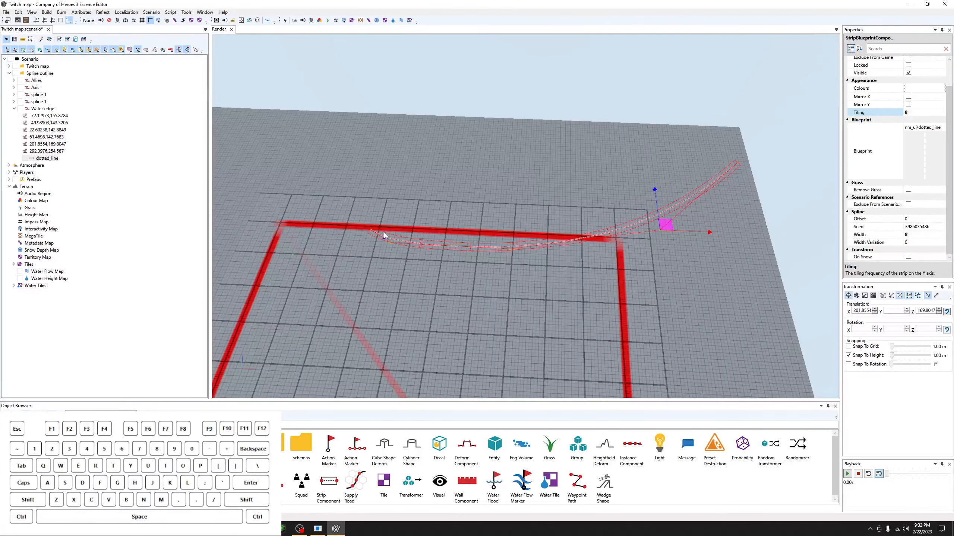
# Extend the opposite end of the Water edge spline with points at about (-183, 198) and (-268, 278).
pyautogui.click(371, 230)
pyautogui.moveTo(357, 222); pyautogui.dragTo(442, 222, button='middle')
pyautogui.click(354, 191)
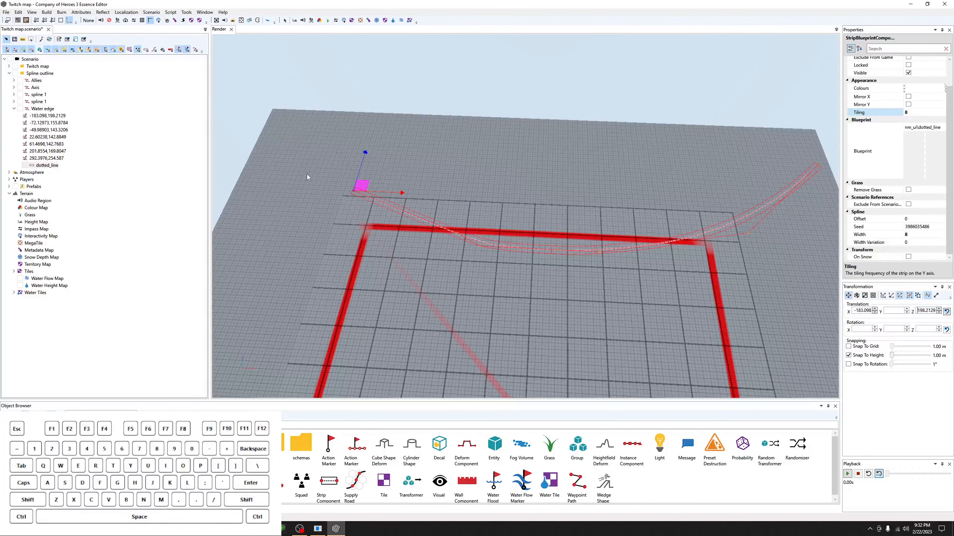
pyautogui.click(295, 128)
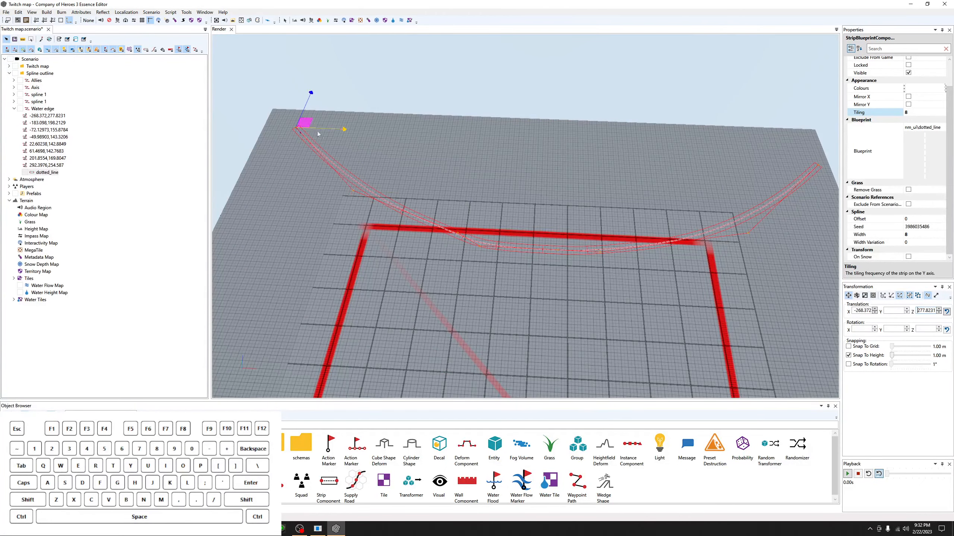
# Smooth the extended curve by moving the -183 point to about (-201, 191) and the -72 point to about (-91, 148).
pyautogui.click(354, 191)
pyautogui.moveTo(364, 187); pyautogui.dragTo(343, 191)
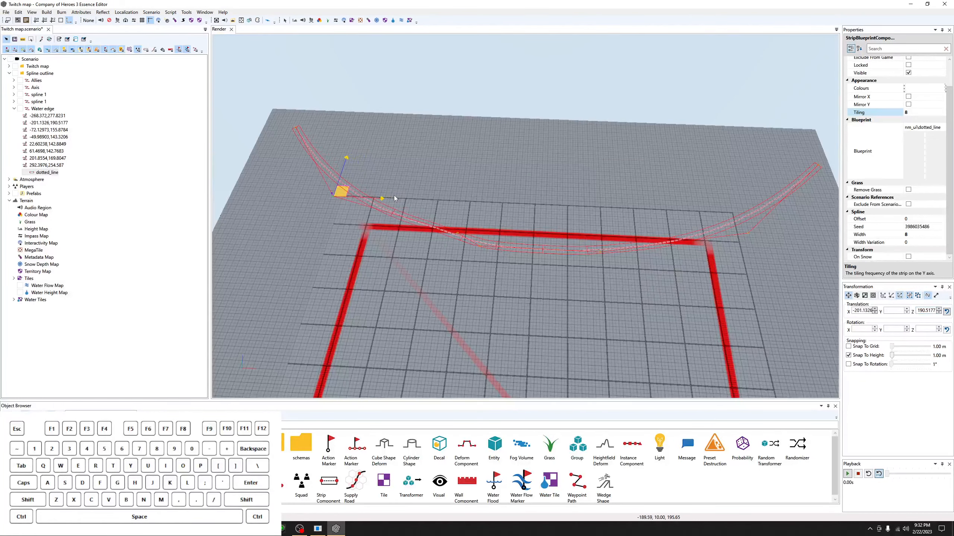
pyautogui.click(458, 234)
pyautogui.moveTo(458, 234); pyautogui.dragTo(438, 236)
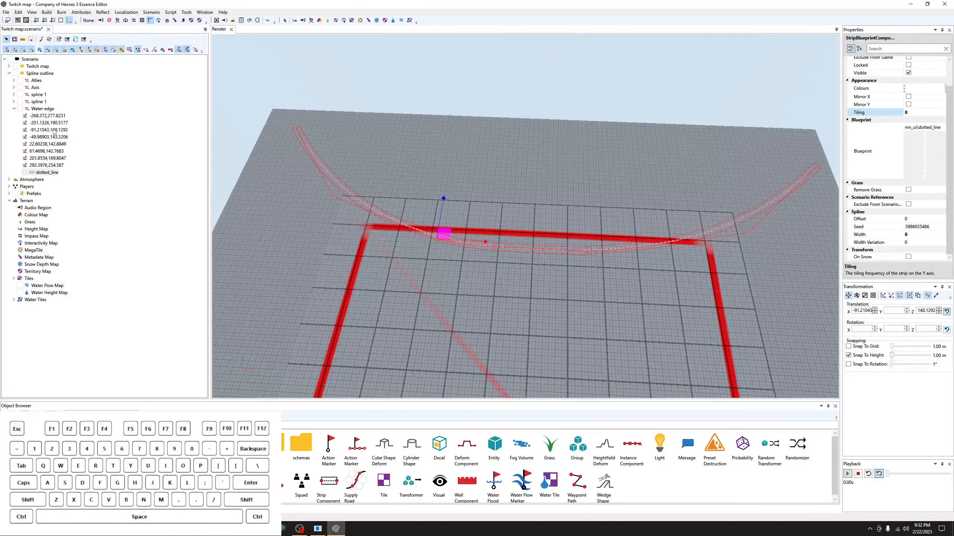
# Check the order of the Water edge control points and examine the finished curve against the map boundary.
pyautogui.click(43, 116)
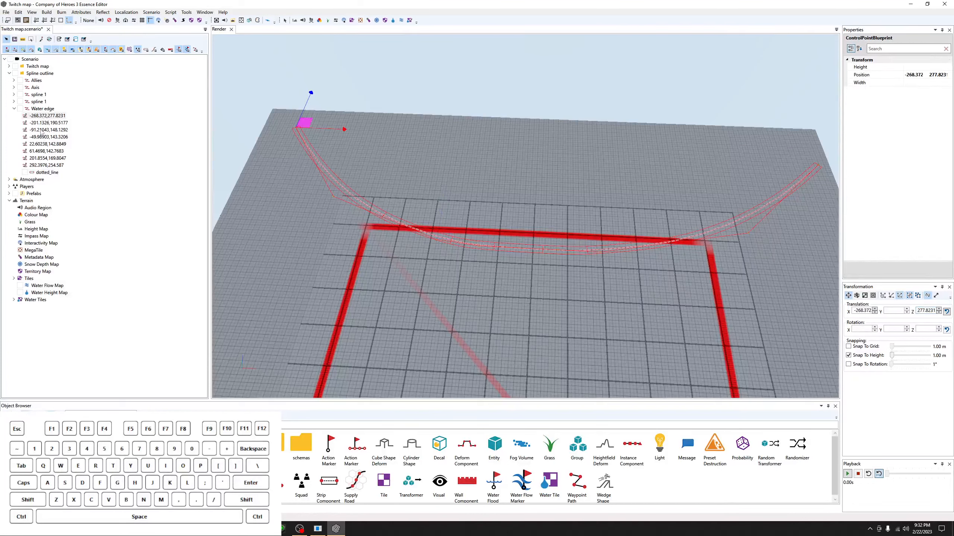
pyautogui.click(41, 130)
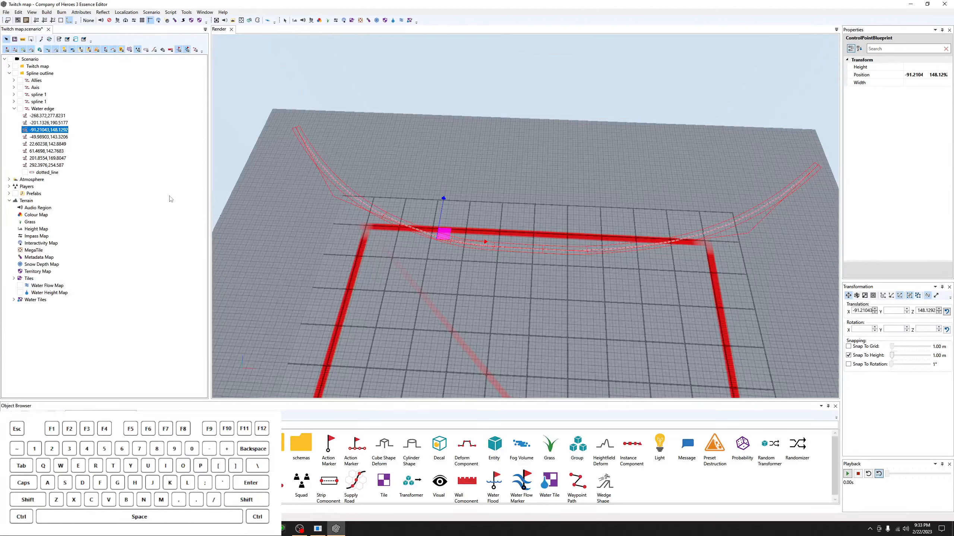
pyautogui.moveTo(471, 269); pyautogui.dragTo(440, 265, button='middle')
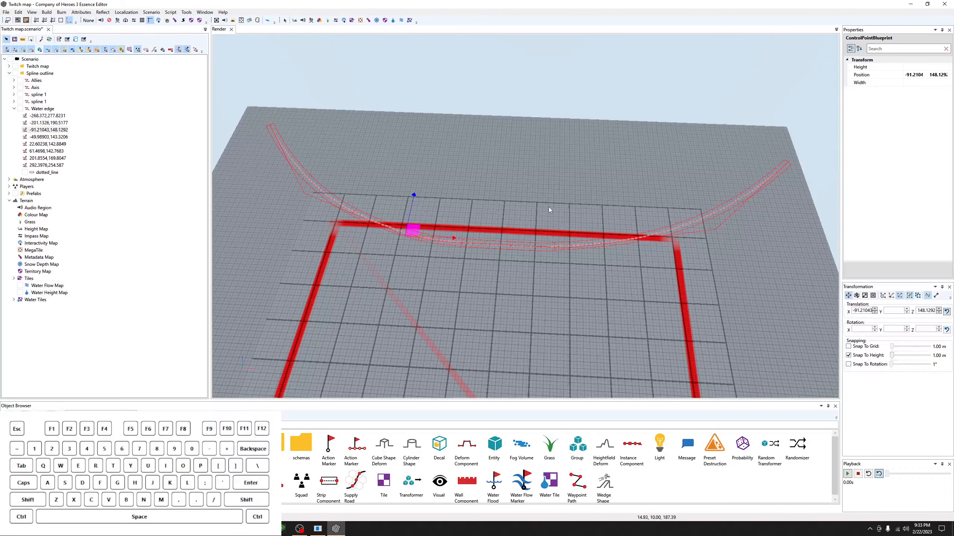
pyautogui.scroll(5, 532, 230)
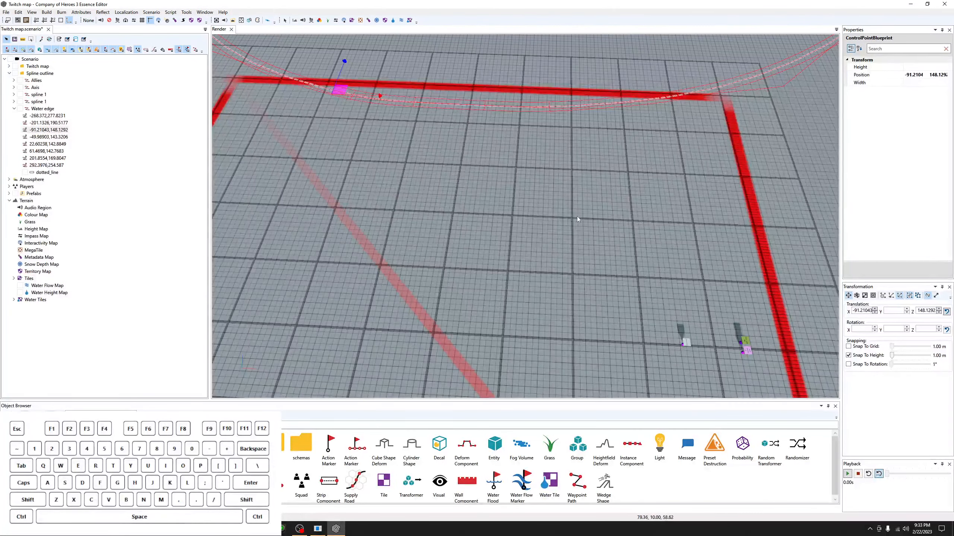
pyautogui.scroll(5, 545, 218)
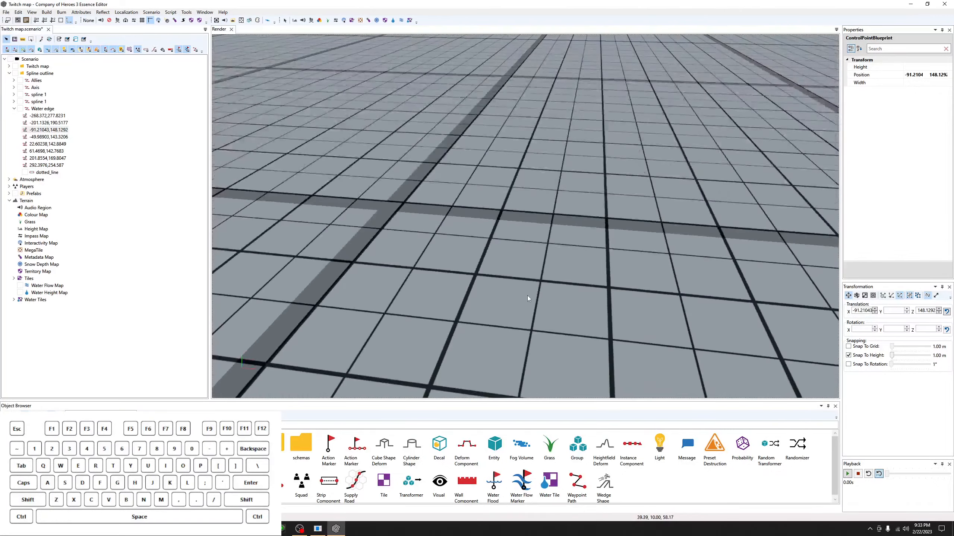
pyautogui.scroll(-6, 541, 300)
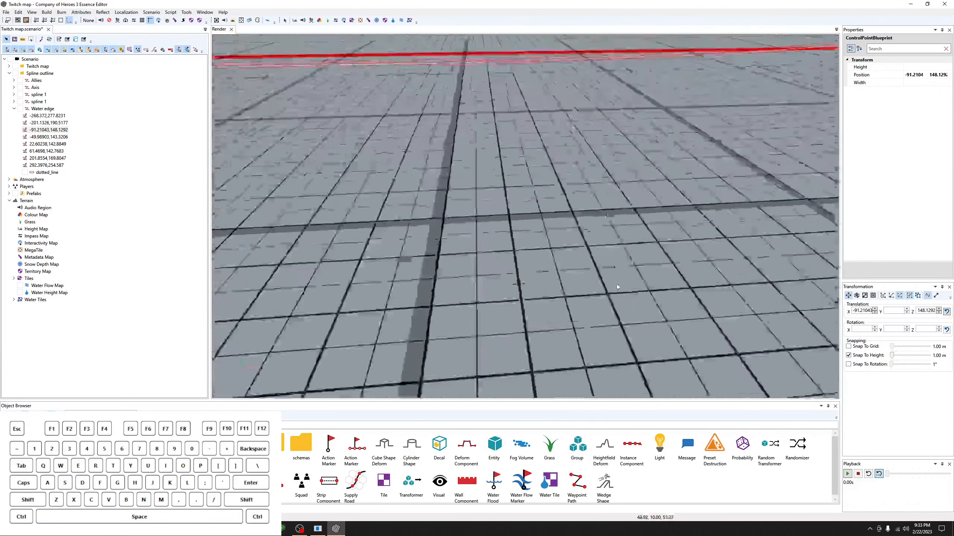
pyautogui.scroll(-8, 617, 288)
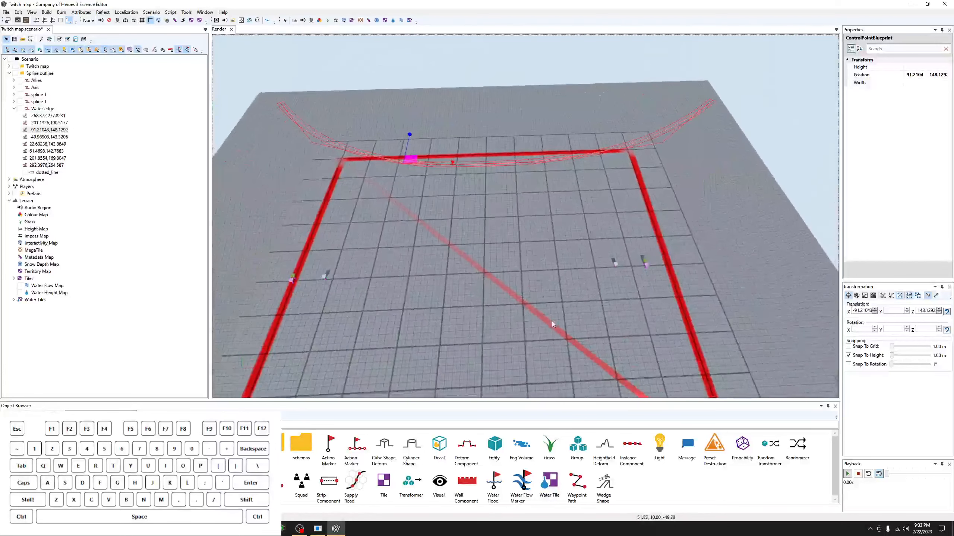
pyautogui.moveTo(484, 241); pyautogui.dragTo(492, 236, button='middle')
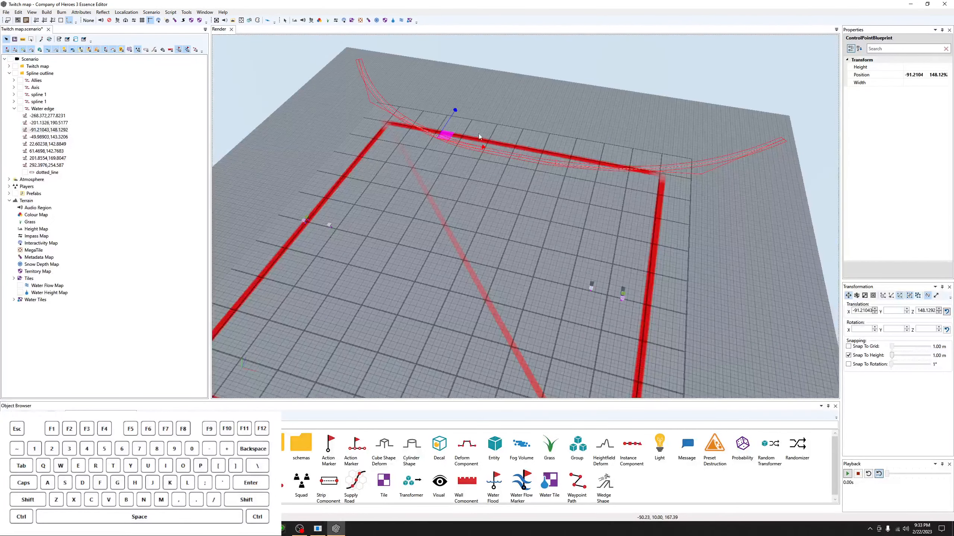
pyautogui.moveTo(335, 216); pyautogui.dragTo(368, 211, button='middle')
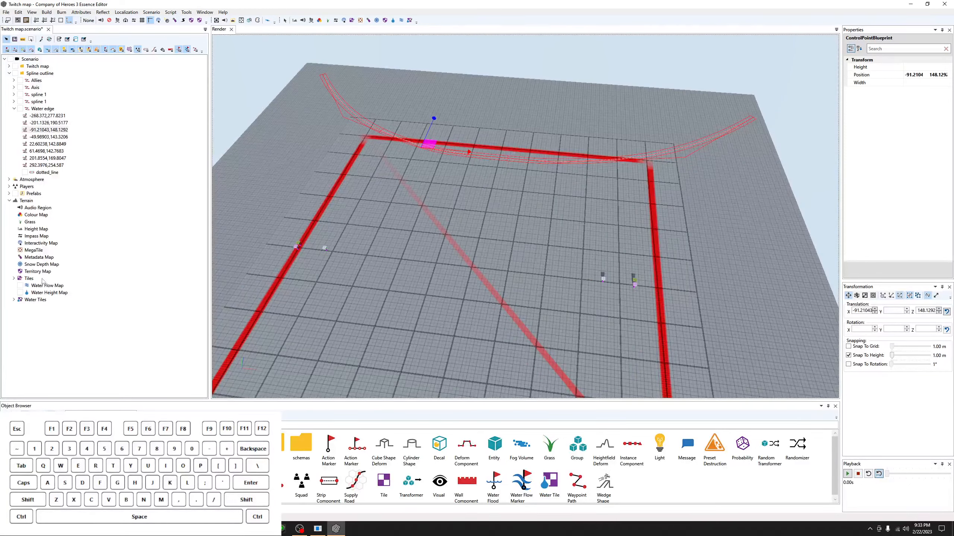
# Expand the terrain's Tiles layer and select its gb_grid_light tile.
pyautogui.click(14, 278)
pyautogui.click(14, 279)
pyautogui.click(30, 279)
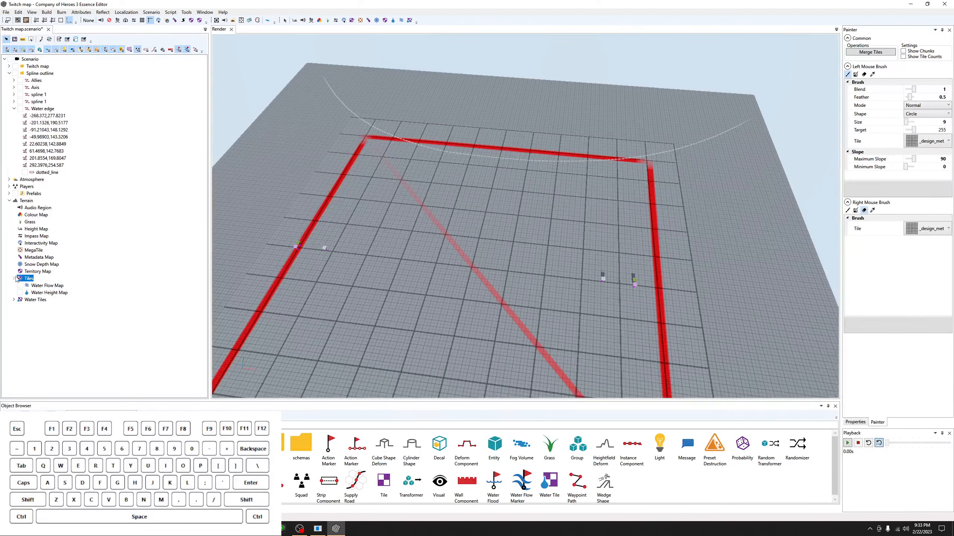
pyautogui.click(13, 279)
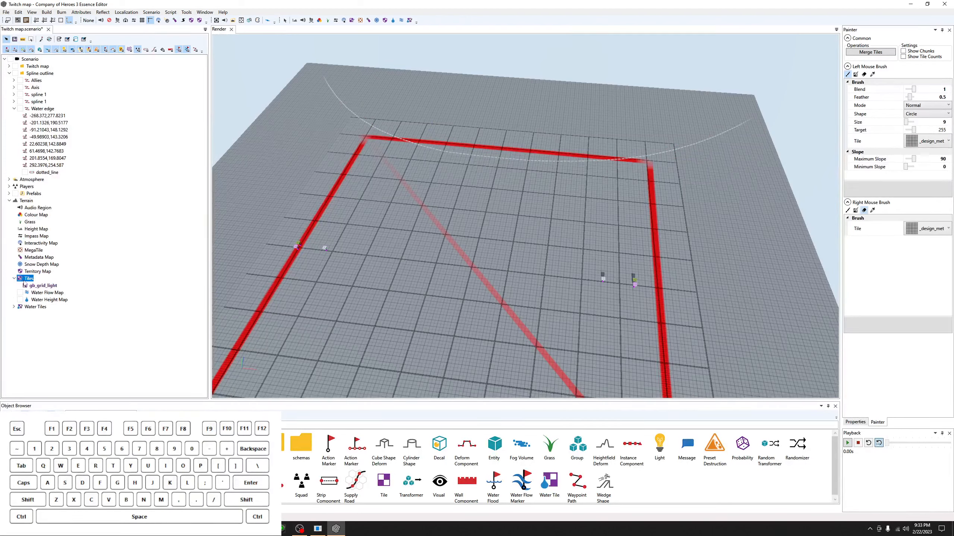
pyautogui.click(39, 286)
pyautogui.click(44, 286)
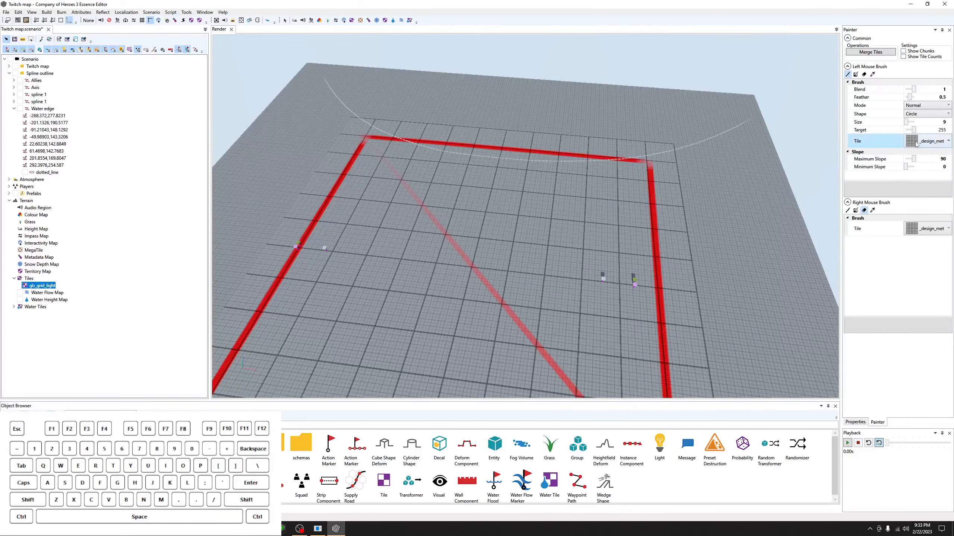
# Check which tiles are available for painting with each of the two brushes.
pyautogui.click(927, 142)
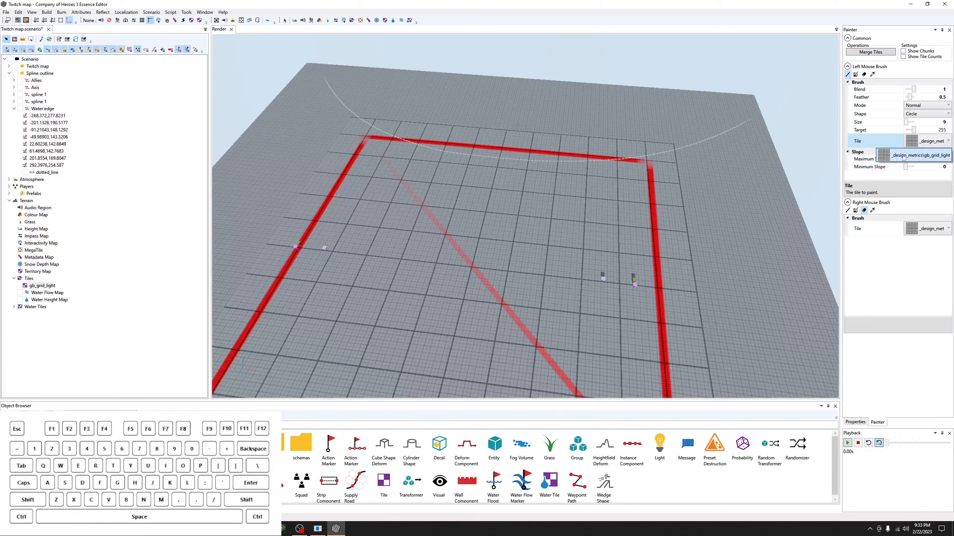
pyautogui.click(920, 142)
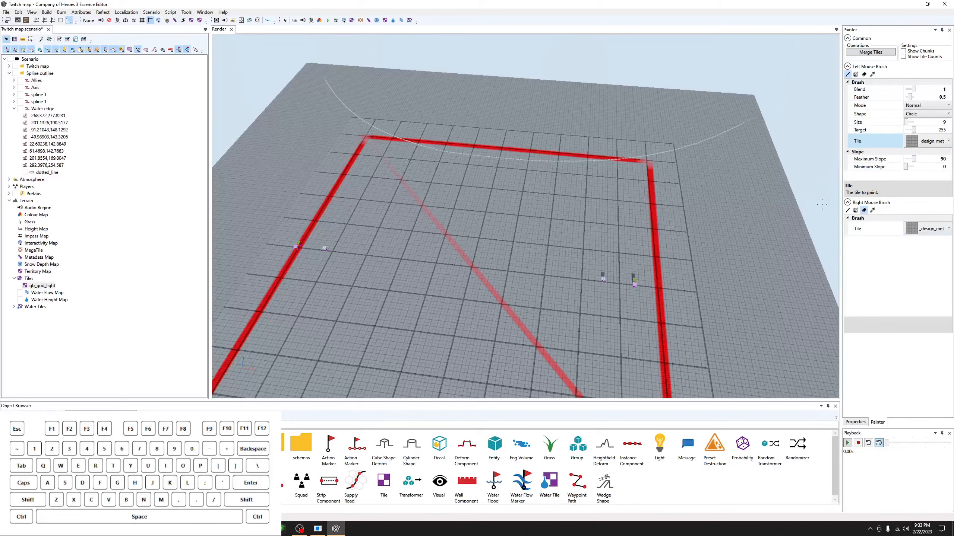
pyautogui.click(930, 233)
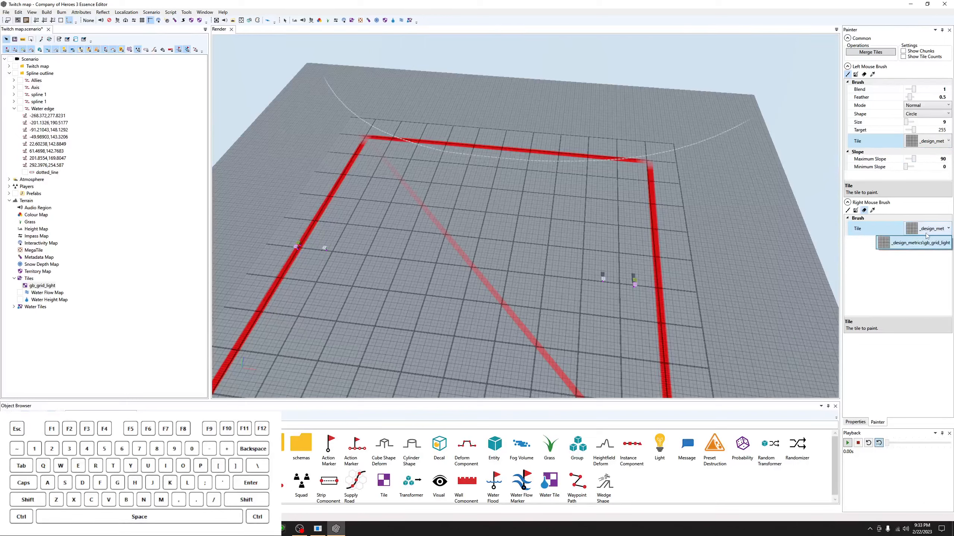
pyautogui.click(915, 243)
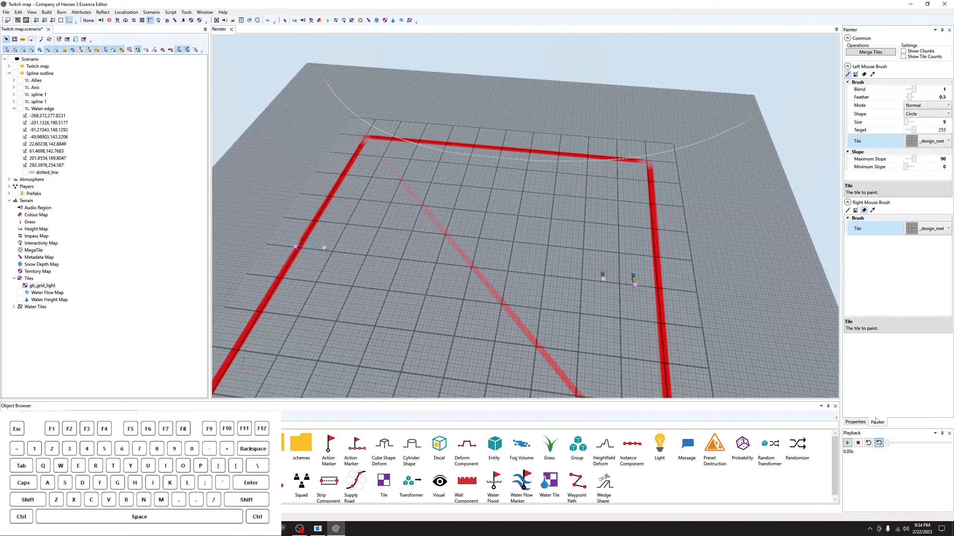
# Open the material picker for the gb_grid_light tile's blueprint and go up to the tiles folder.
pyautogui.click(858, 422)
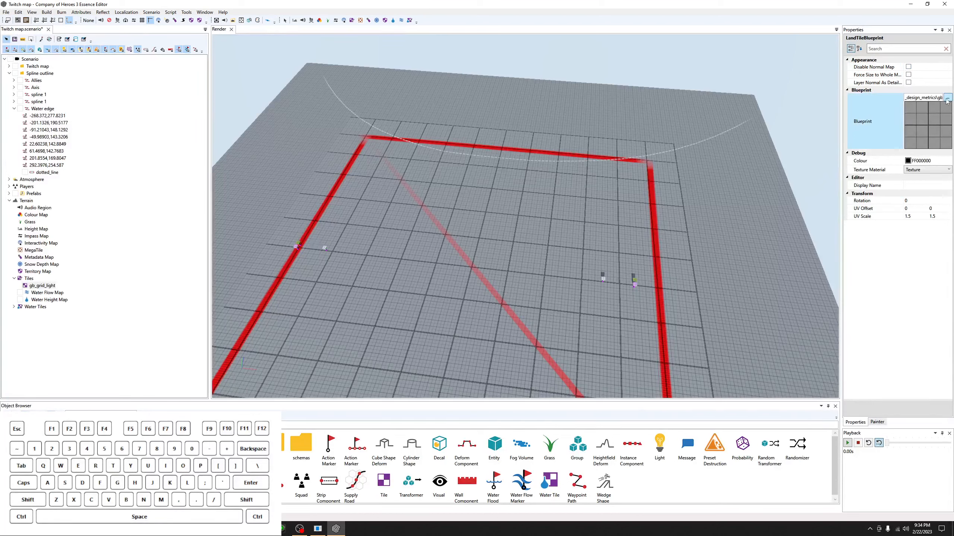
pyautogui.click(947, 98)
pyautogui.click(947, 98)
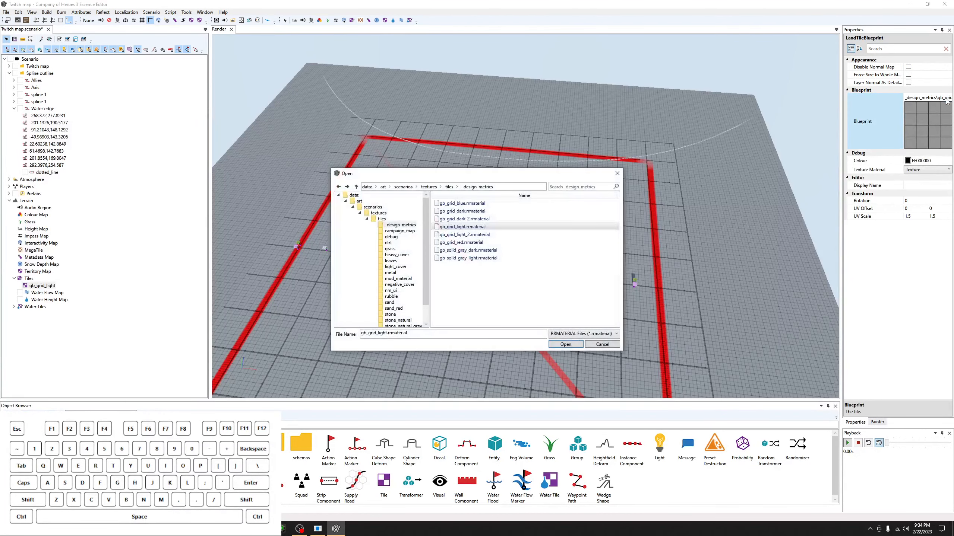
pyautogui.click(447, 187)
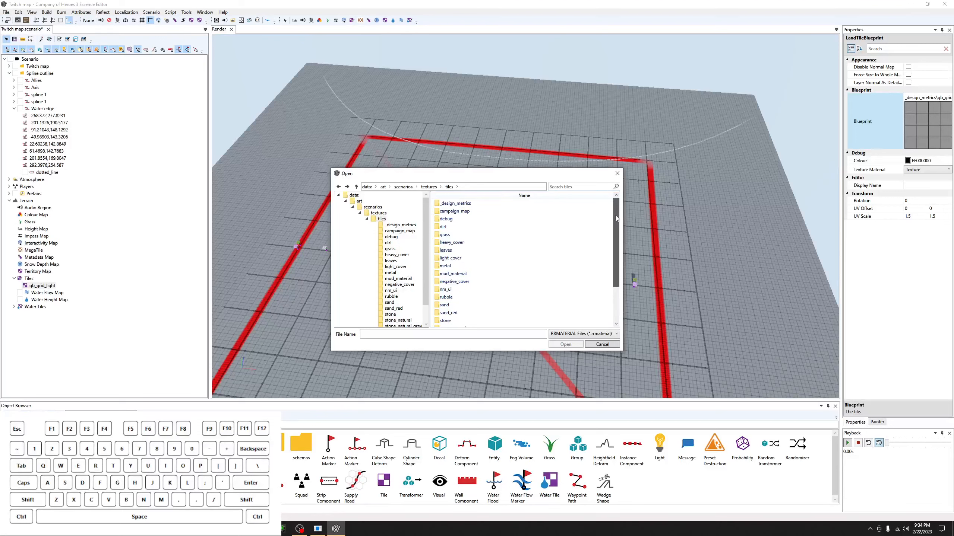
# Look through the tile category folders and the materials in urban, and return to the tiles folder.
pyautogui.moveTo(615, 217); pyautogui.dragTo(616, 234)
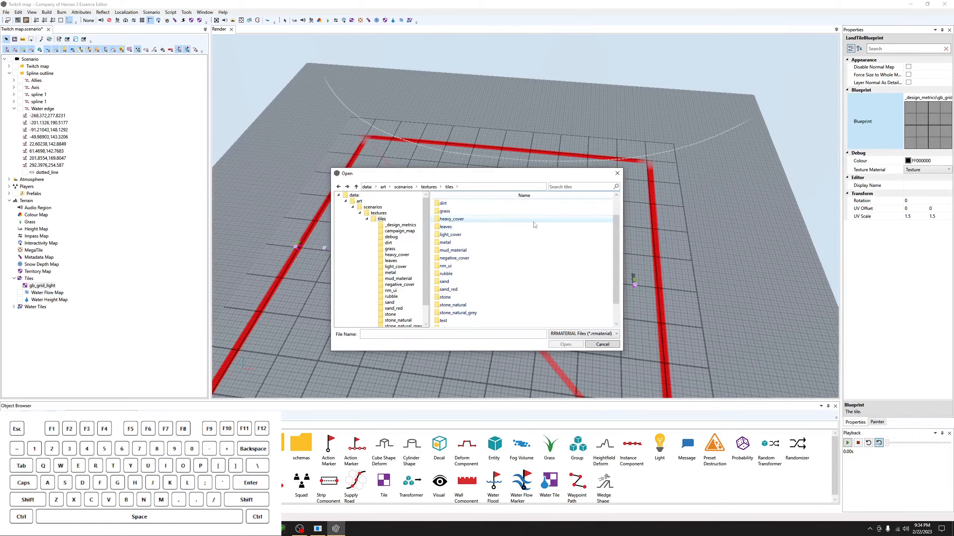
pyautogui.scroll(1, 535, 224)
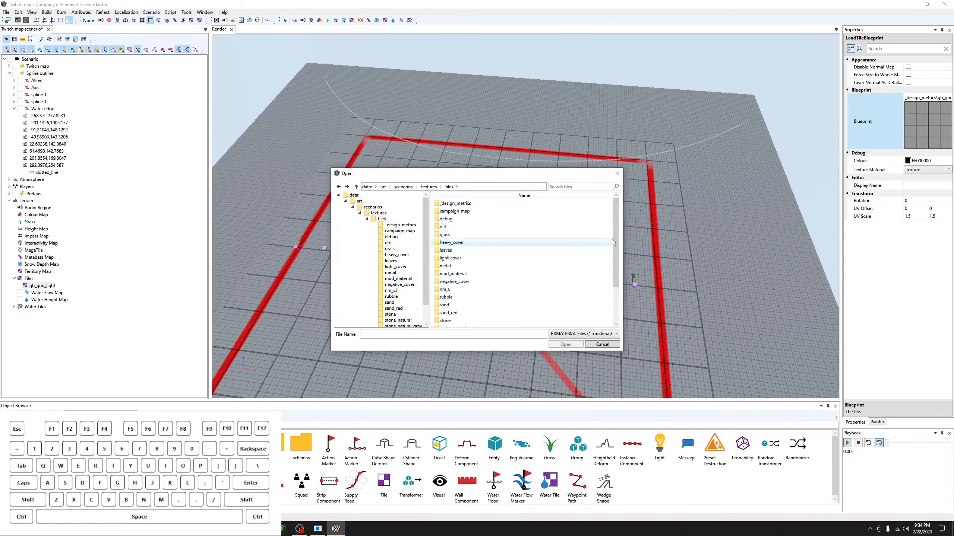
pyautogui.moveTo(613, 241)
pyautogui.mouseDown()
pyautogui.moveTo(614, 254)
pyautogui.moveTo(616, 245)
pyautogui.mouseUp()
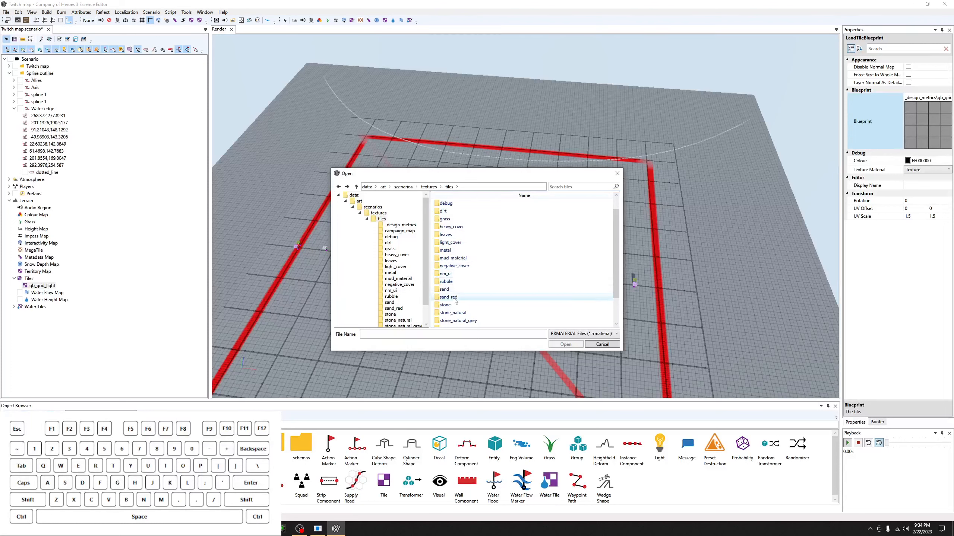
pyautogui.scroll(-2, 462, 290)
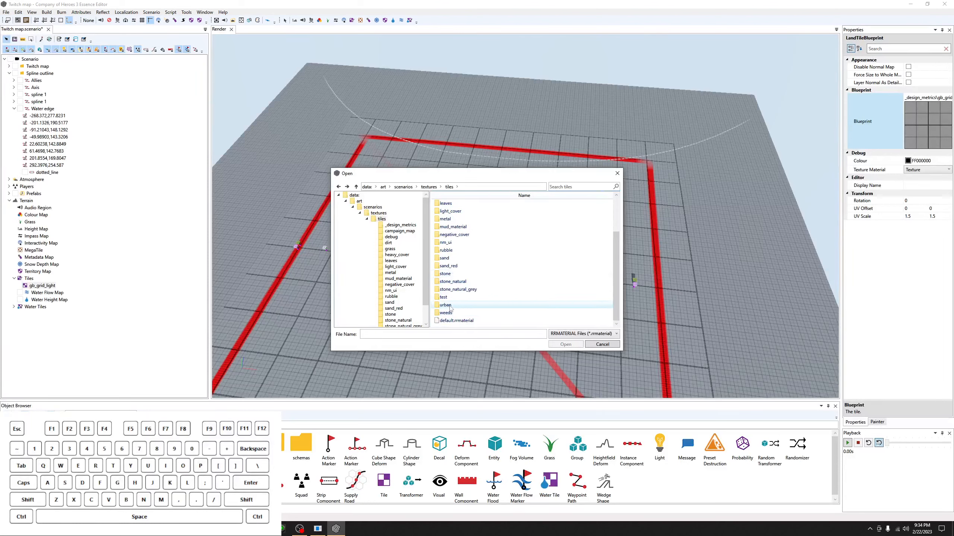
pyautogui.doubleClick(452, 307)
pyautogui.scroll(-3, 475, 240)
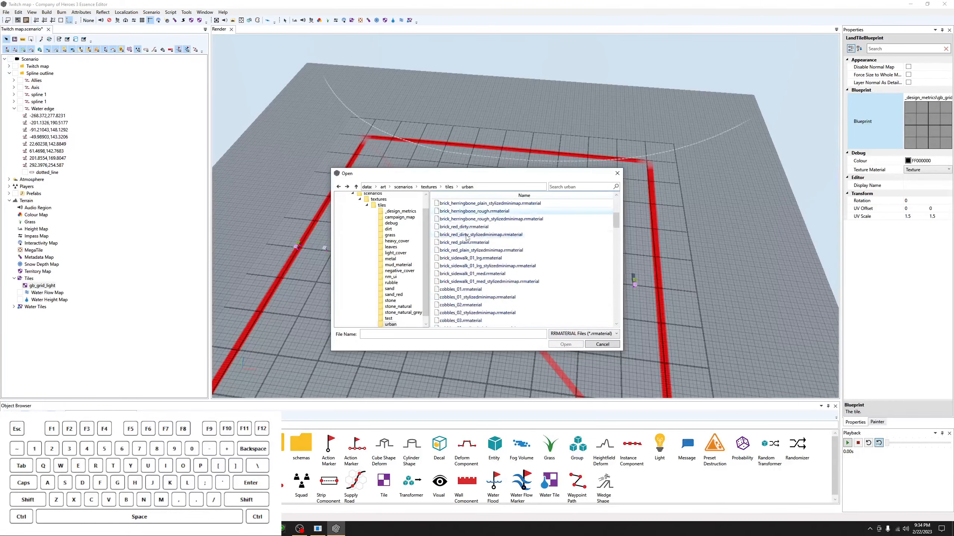
pyautogui.scroll(6, 475, 240)
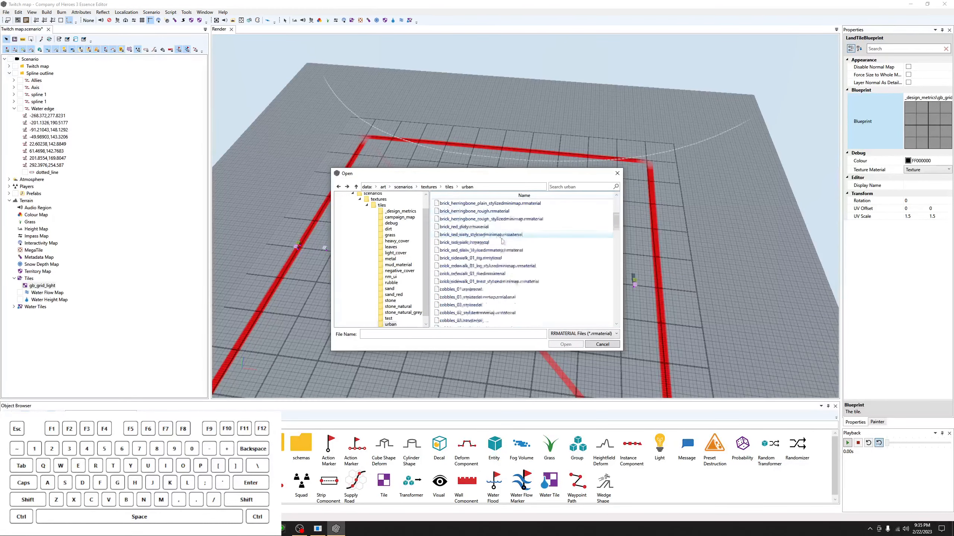
pyautogui.click(409, 208)
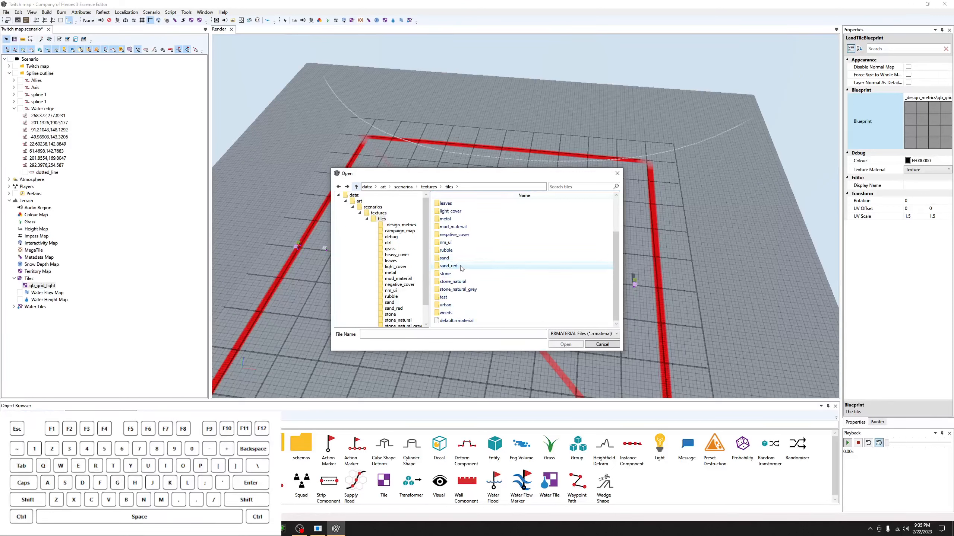
# Set the terrain tile's blueprint to sand_smooth_01.rrmaterial from the sand_red folder.
pyautogui.doubleClick(462, 268)
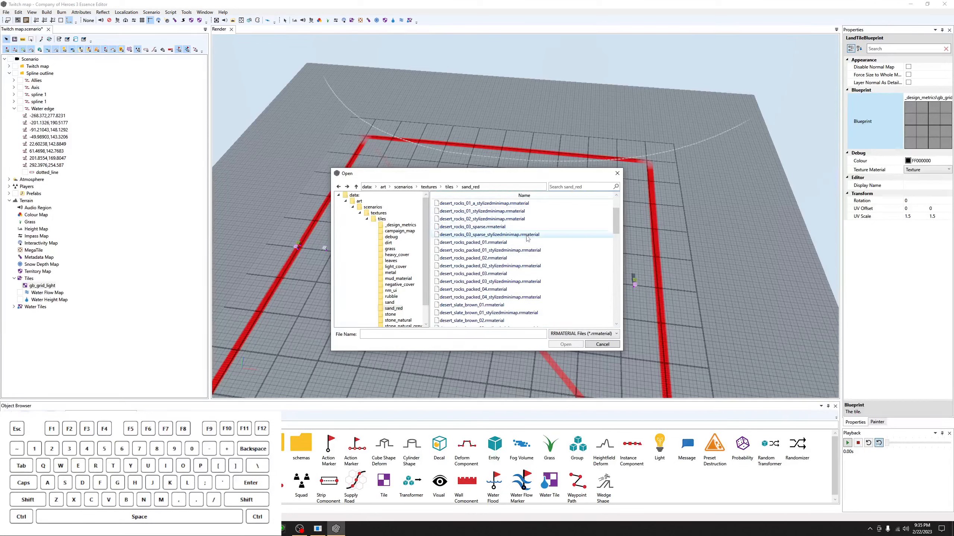
pyautogui.scroll(-1, 524, 237)
pyautogui.click(509, 220)
pyautogui.scroll(3, 508, 219)
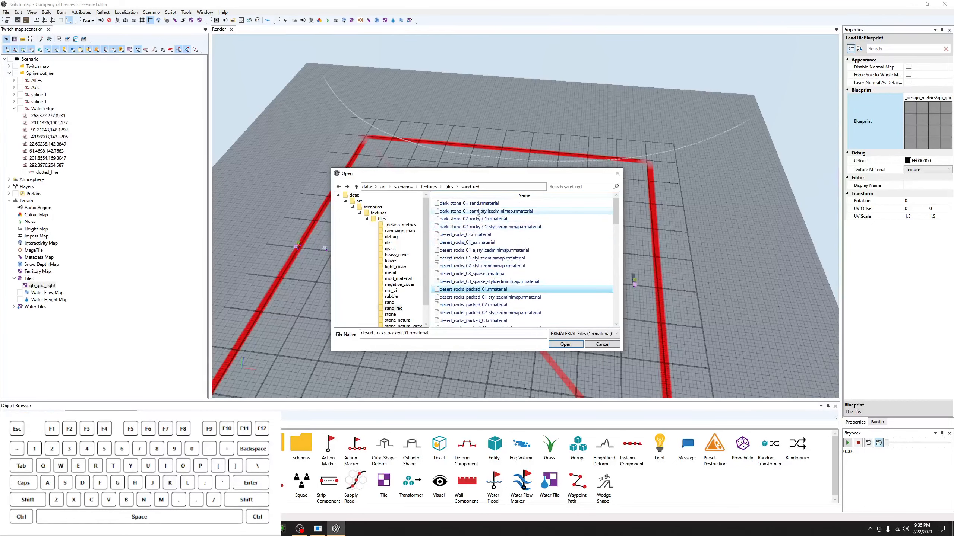
pyautogui.scroll(-5, 491, 255)
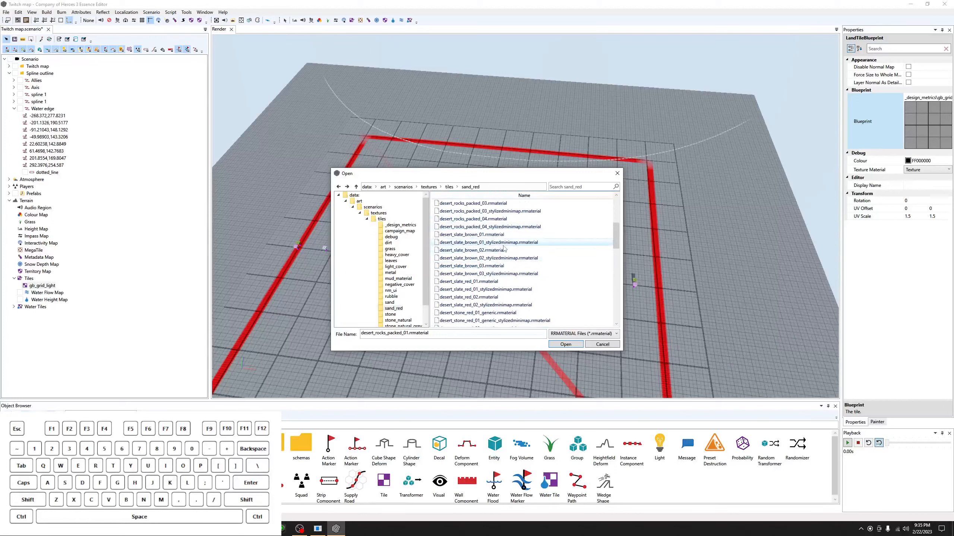
pyautogui.scroll(5, 504, 248)
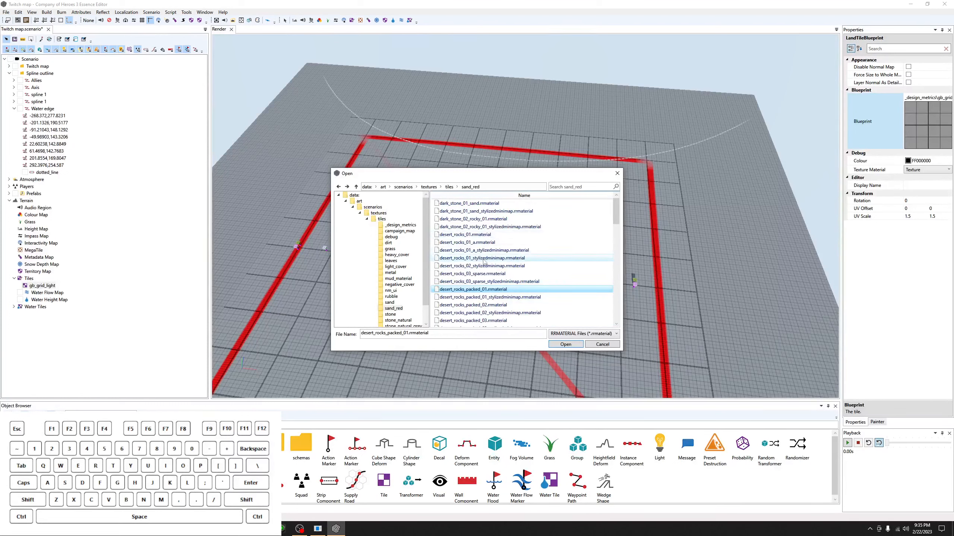
pyautogui.scroll(-2, 493, 252)
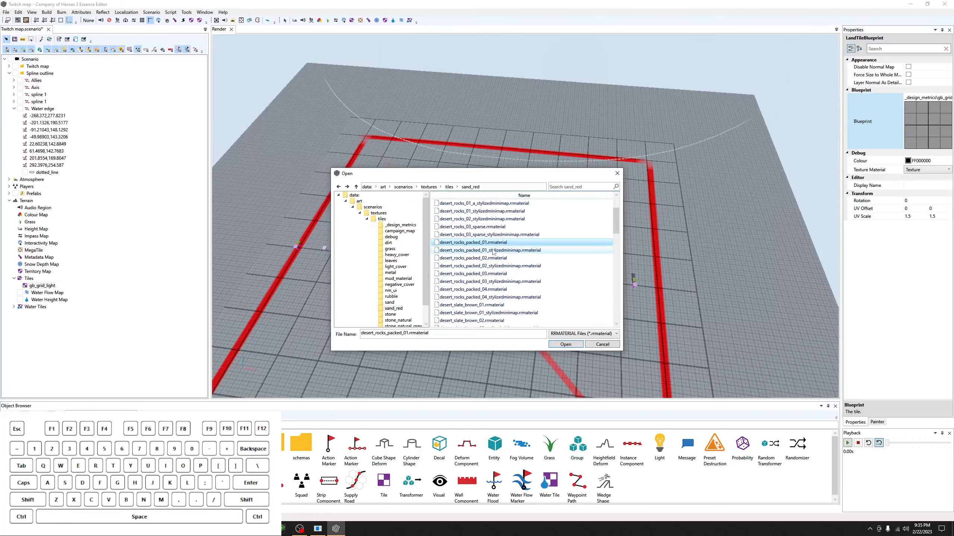
pyautogui.scroll(-3, 491, 254)
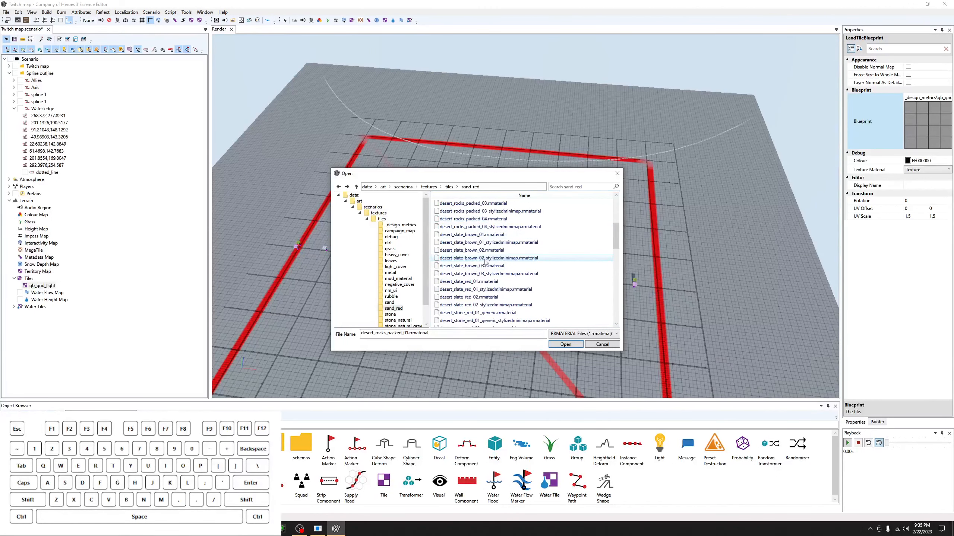
pyautogui.scroll(-3, 494, 259)
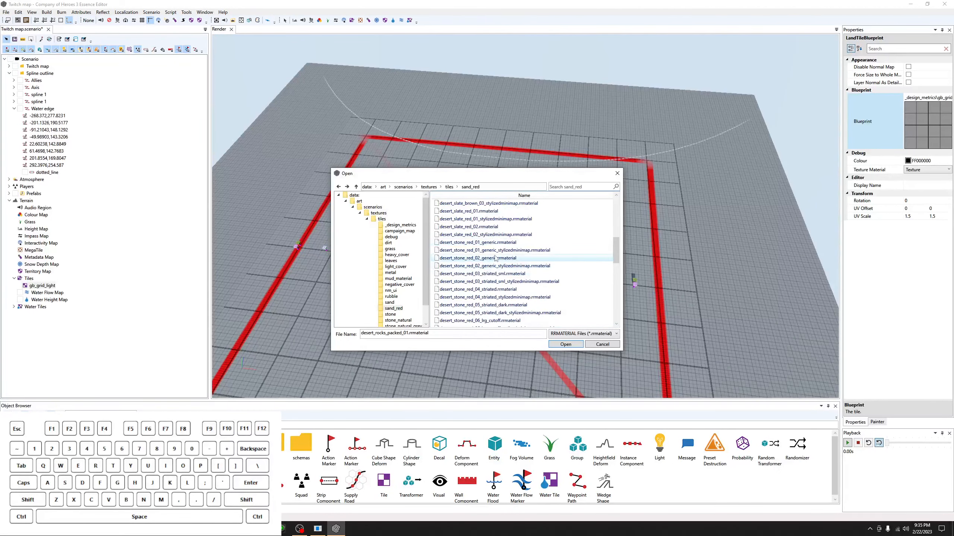
pyautogui.scroll(-5, 481, 279)
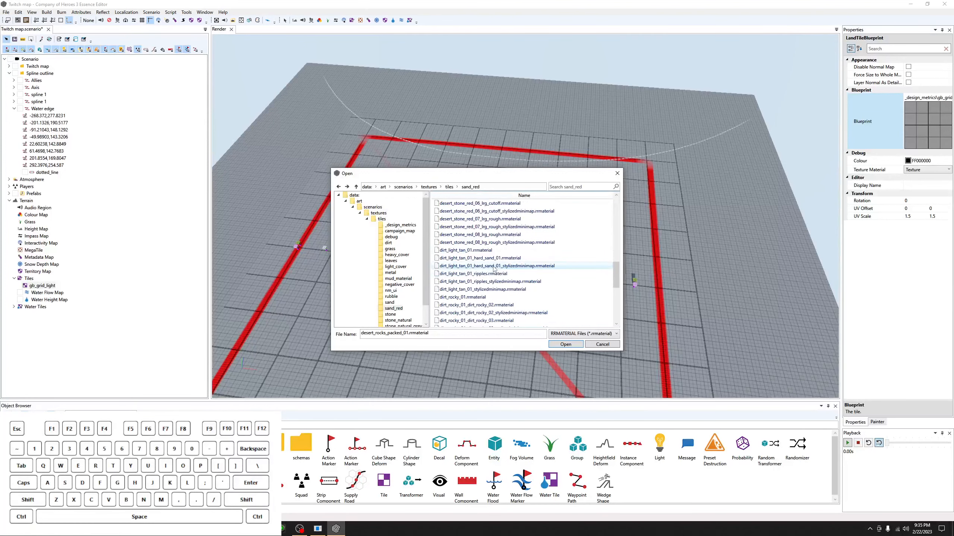
pyautogui.scroll(-4, 498, 266)
pyautogui.scroll(-5, 499, 266)
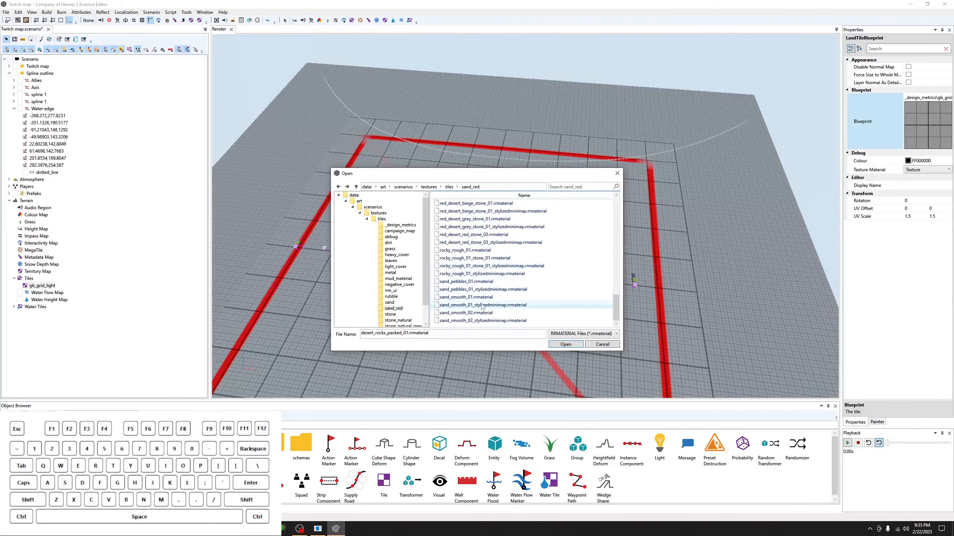
pyautogui.click(484, 298)
pyautogui.click(566, 344)
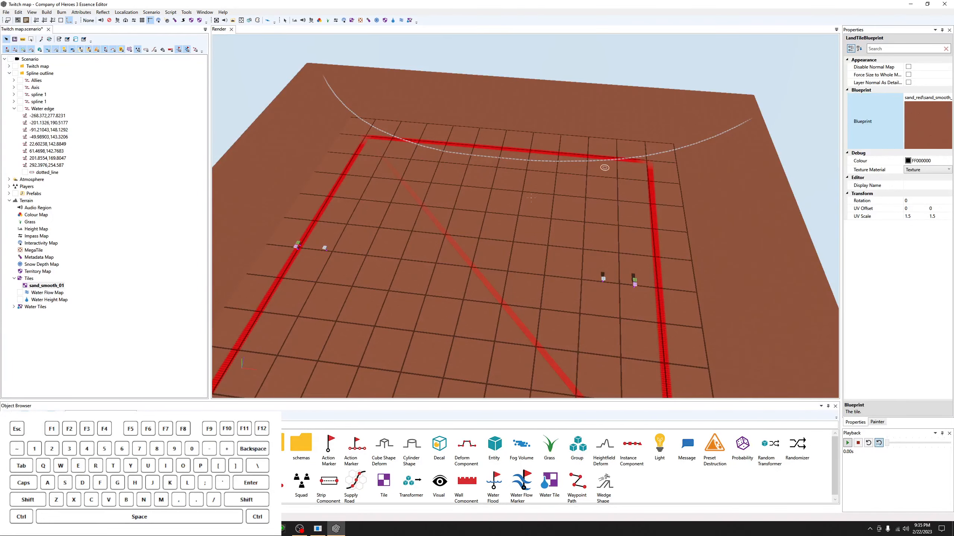
# Examine the sand_smooth_01 ground texture both up close and across the map.
pyautogui.scroll(10, 515, 212)
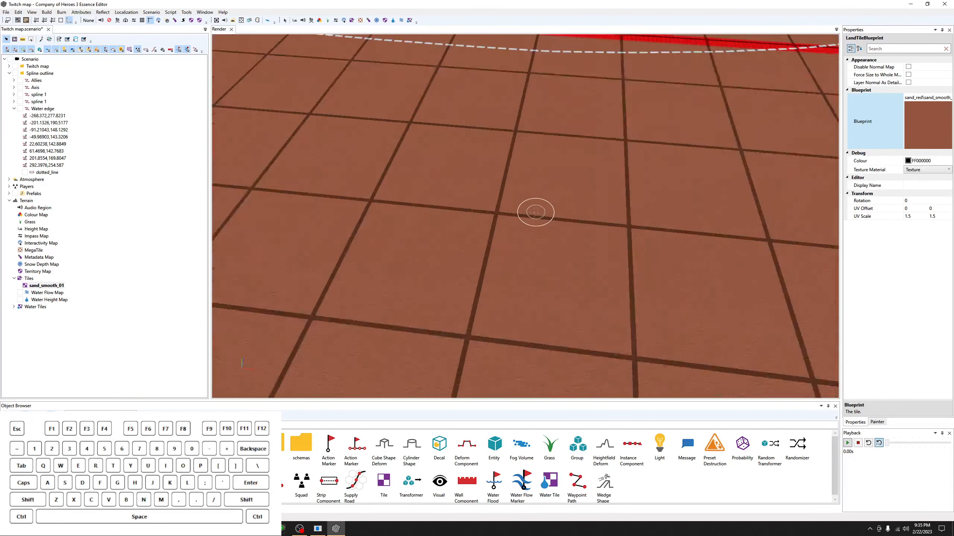
pyautogui.scroll(3, 548, 215)
pyautogui.scroll(5, 547, 215)
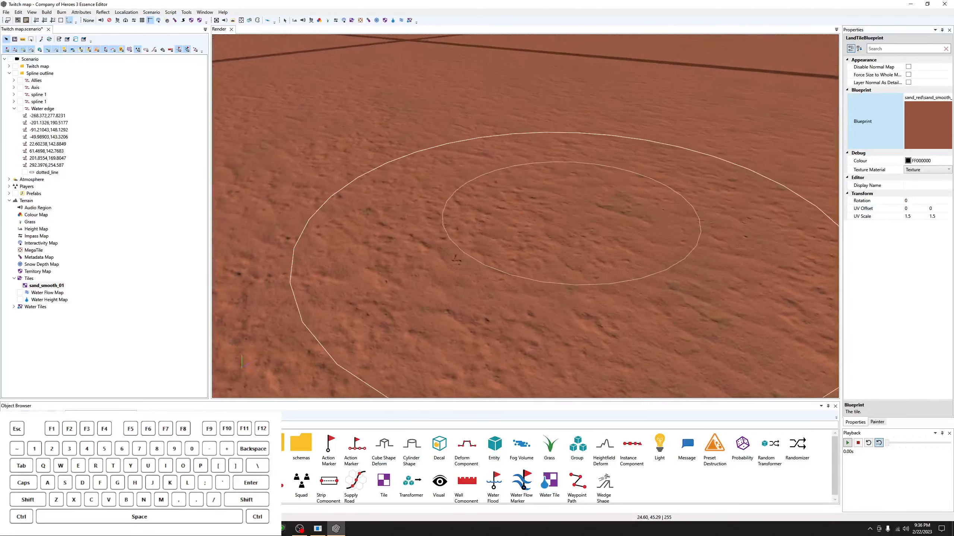
pyautogui.scroll(-8, 572, 225)
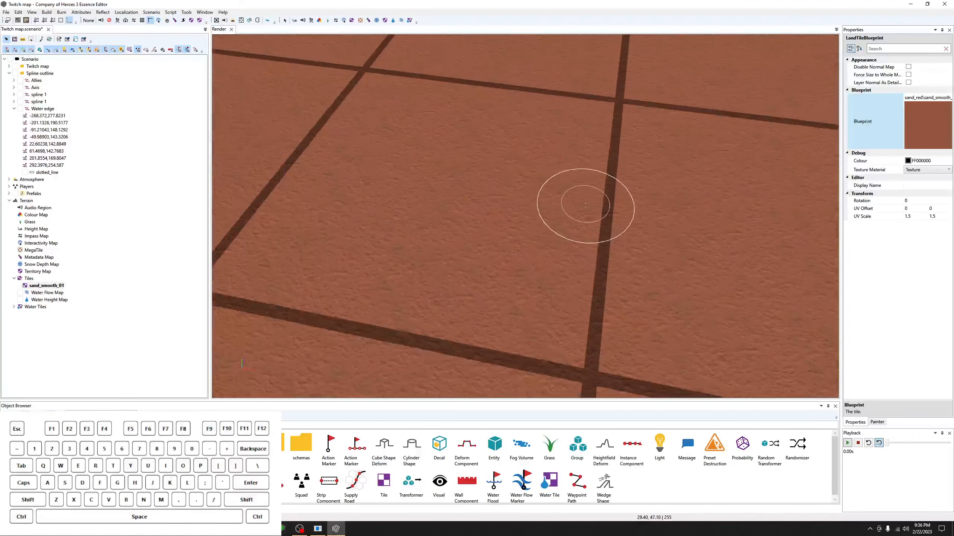
pyautogui.moveTo(585, 205); pyautogui.dragTo(614, 187, button='middle')
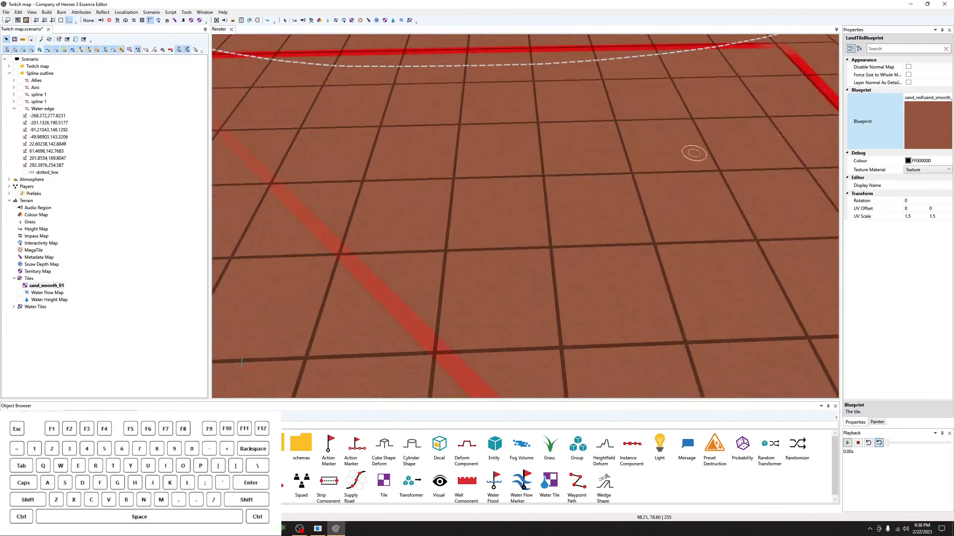
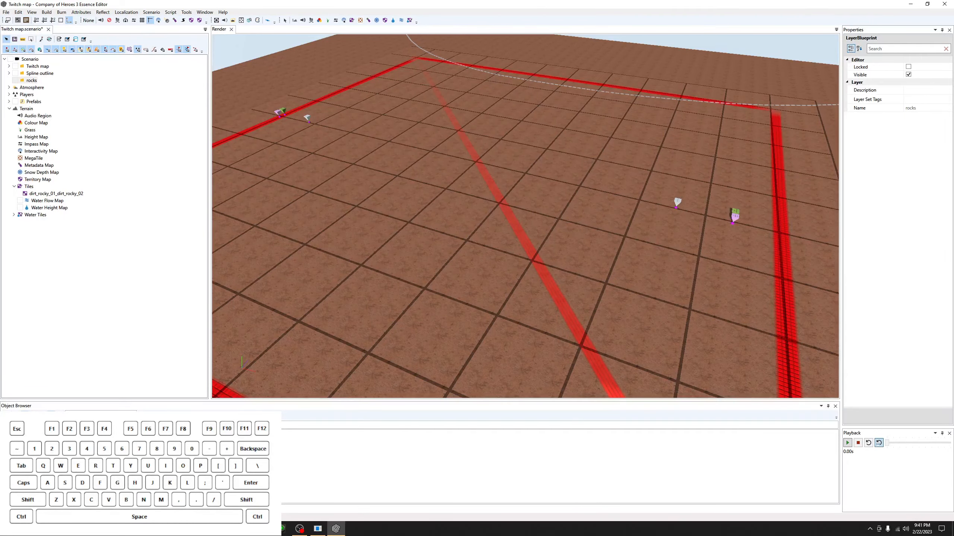
# Try placing the sedi_groves_med_01 rock in the rocks layer at about (49, -37), view it from a distance, and undo the placement.
pyautogui.scroll(10, 557, 220)
pyautogui.click(543, 226)
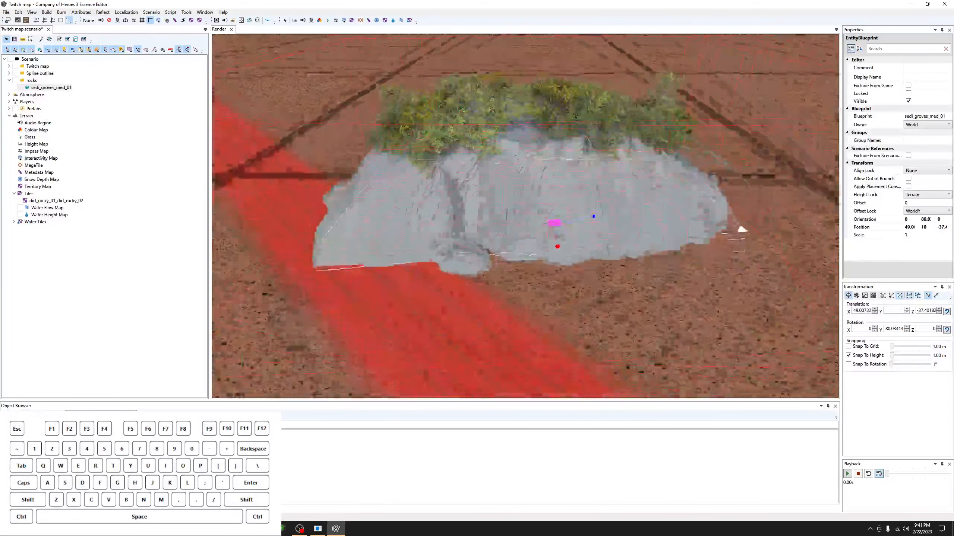
pyautogui.scroll(-10, 662, 232)
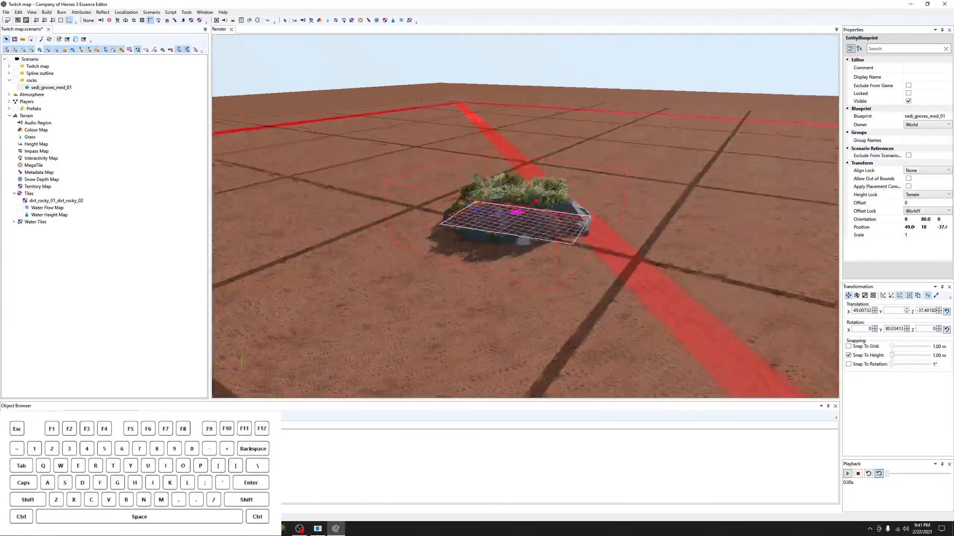
pyautogui.moveTo(662, 232); pyautogui.dragTo(687, 249, button='middle')
pyautogui.hotkey('ctrl', 'z')
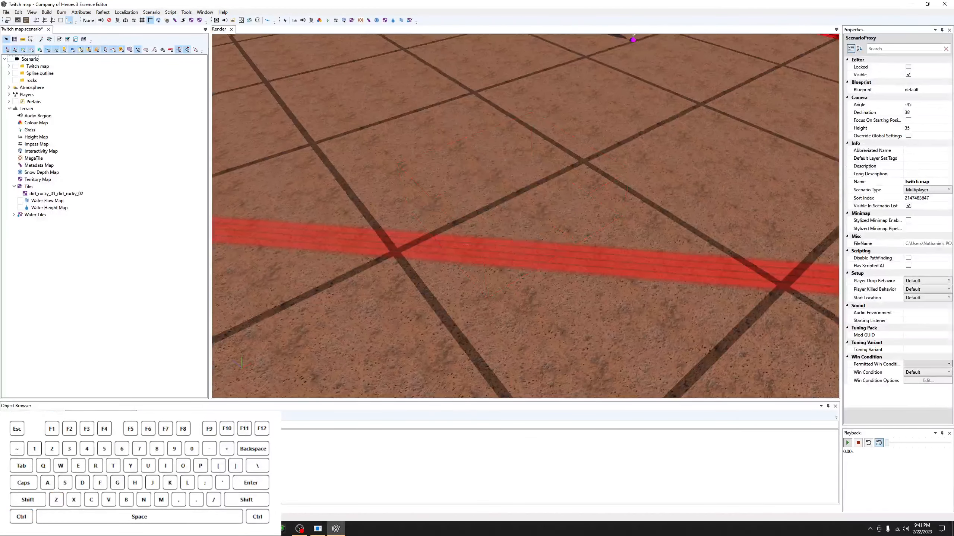
# Open the african_set folder of cliff and rock entities under environment, nature, cliffs_rocks in the Object Browser.
pyautogui.scroll(5, 525, 226)
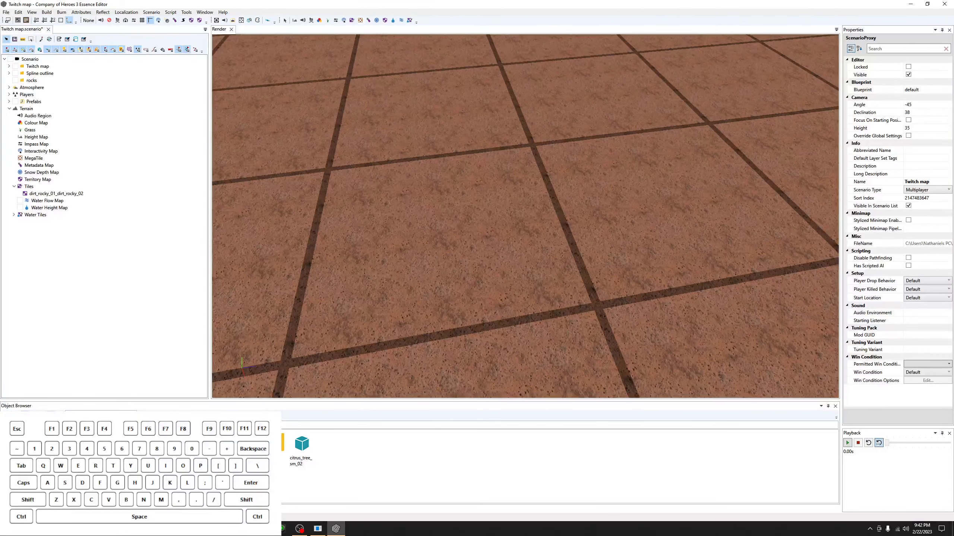
pyautogui.scroll(-10, 536, 288)
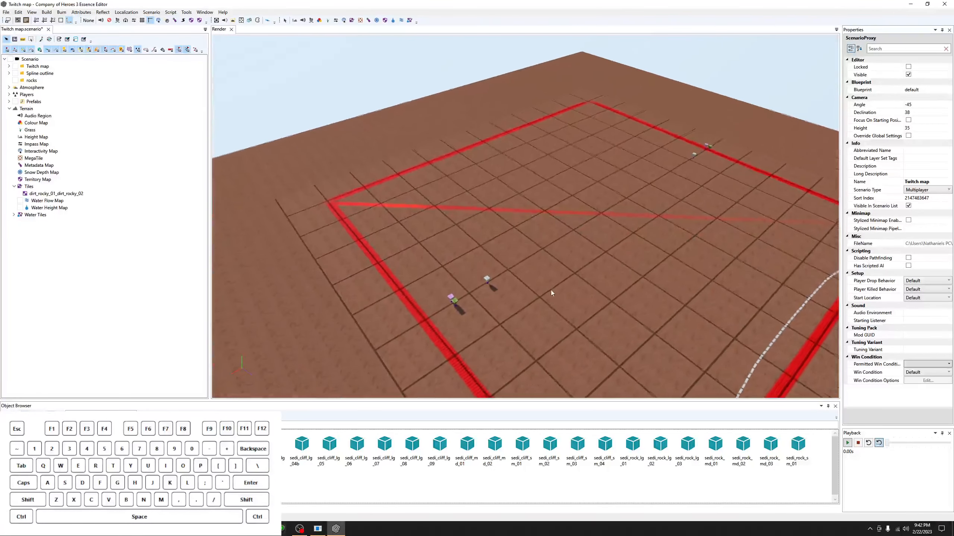
pyautogui.scroll(3, 484, 277)
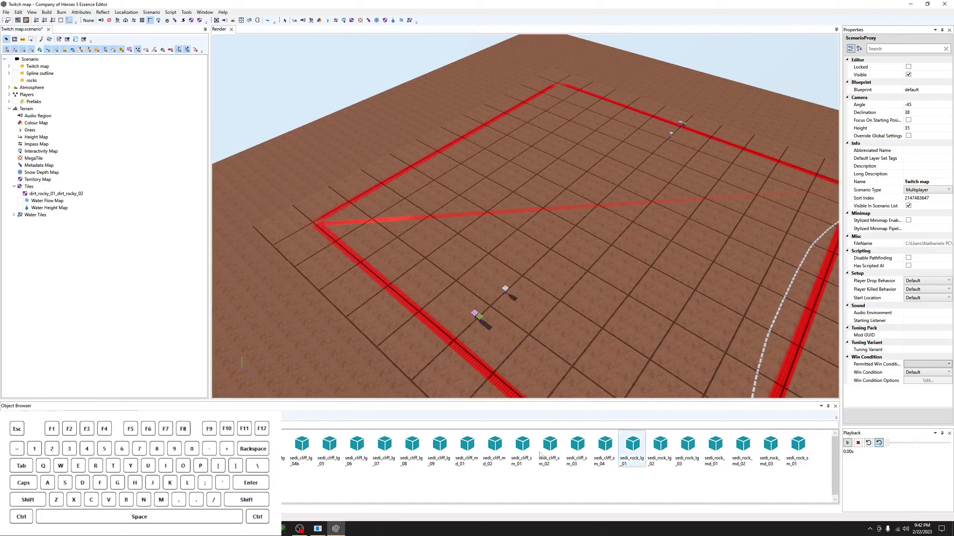
pyautogui.click(37, 466)
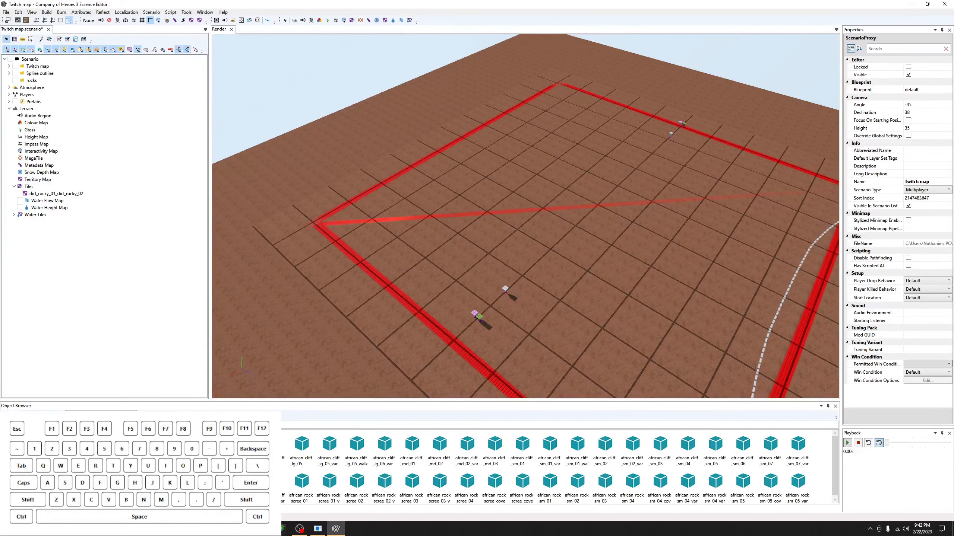
# Make the Object Browser slightly taller, with the view framed on the interior of the map.
pyautogui.scroll(3, 501, 339)
pyautogui.moveTo(501, 338); pyautogui.dragTo(630, 240, button='middle')
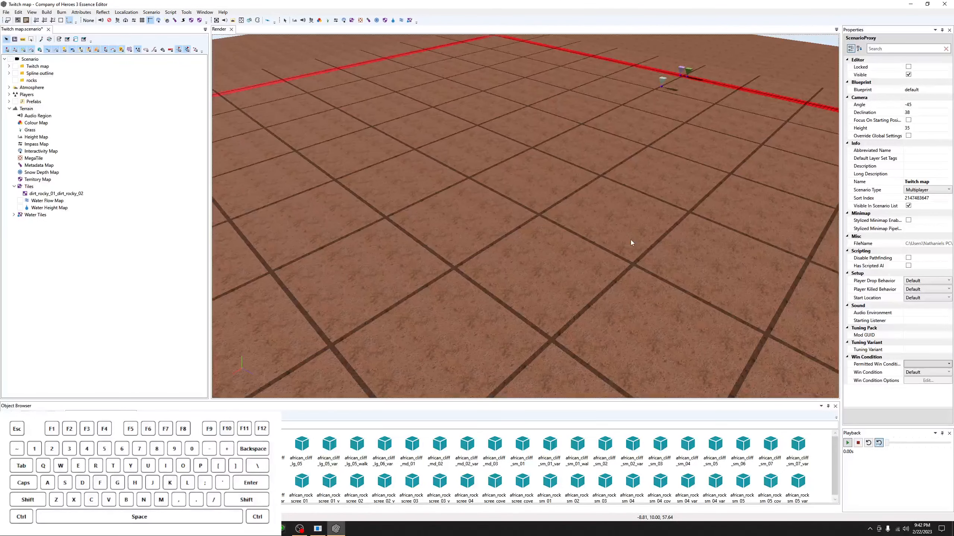
pyautogui.moveTo(630, 240); pyautogui.dragTo(520, 246, button='right')
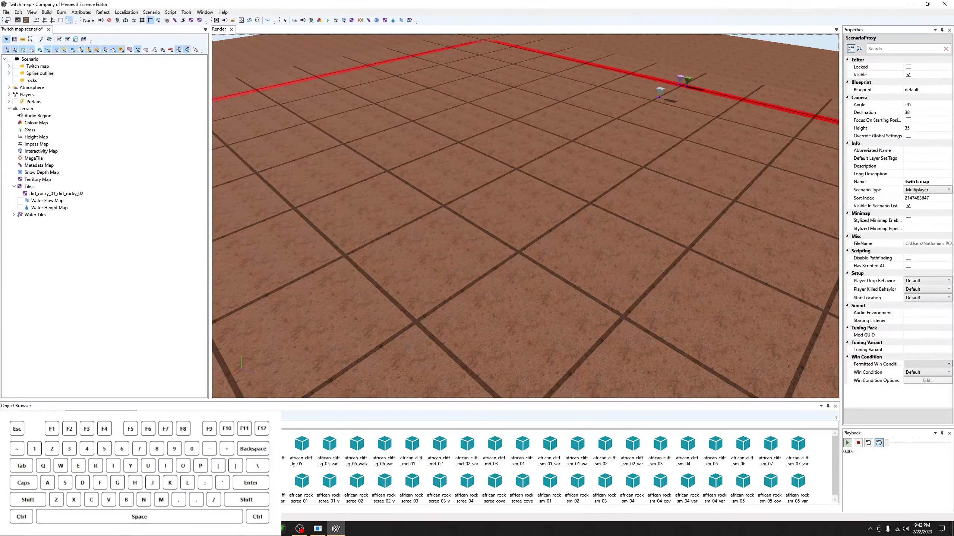
pyautogui.moveTo(340, 401); pyautogui.dragTo(370, 383)
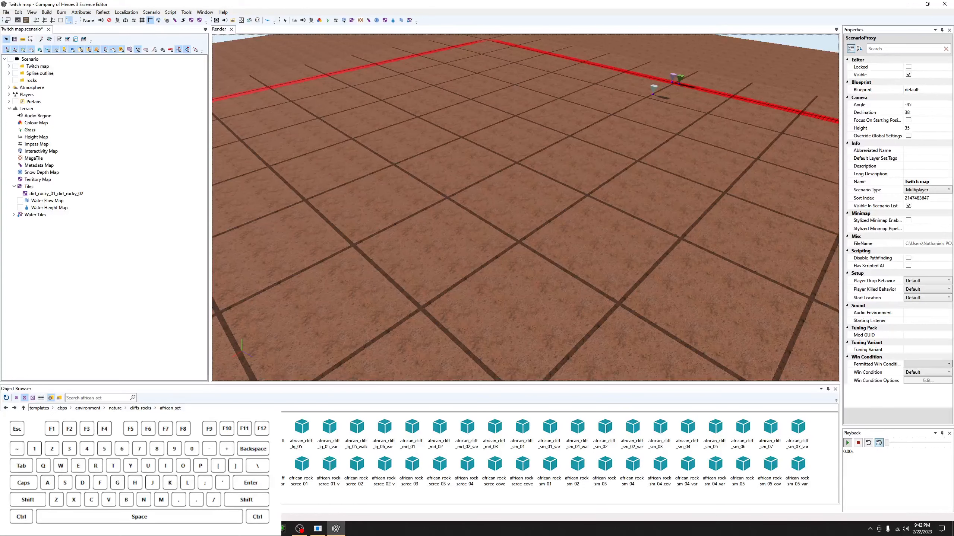
# Place the african_cliff_lg_01 cliff in the rocks layer at about (-6, 2) and view it from its lit side.
pyautogui.click(467, 193)
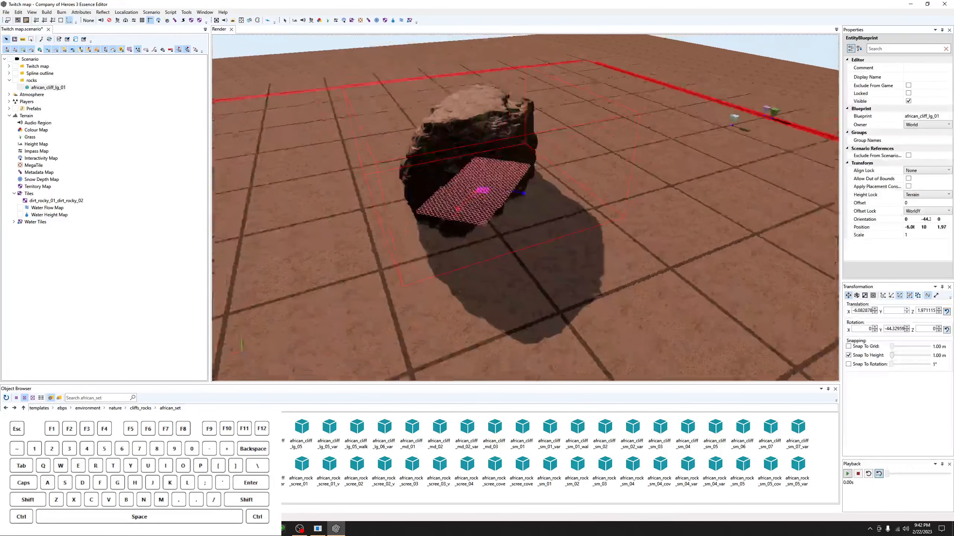
pyautogui.press('Escape')
pyautogui.keyDown('alt'); pyautogui.moveTo(467, 215); pyautogui.dragTo(405, 223); pyautogui.keyUp('alt')
pyautogui.click(567, 219)
pyautogui.press('Escape')
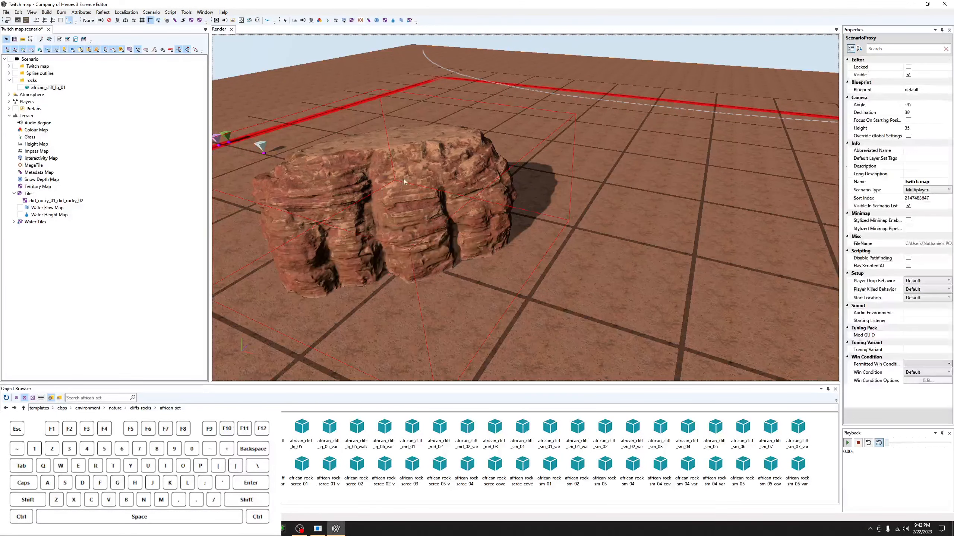
pyautogui.moveTo(405, 225); pyautogui.dragTo(425, 318, button='middle')
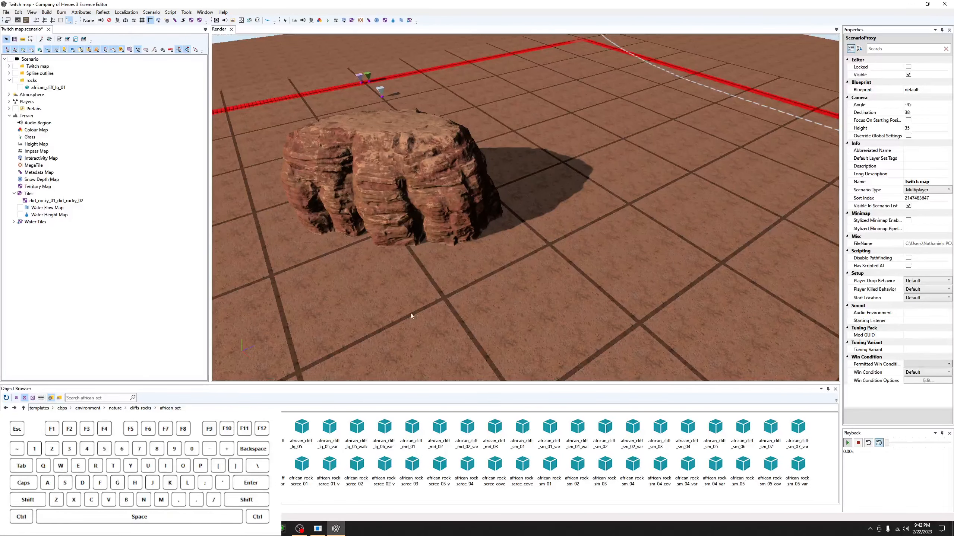
# Place the african_cliff_lg_01_var cliff beside the red one at about (1, 13) and rotate it to about -51° around Y.
pyautogui.click(590, 230)
pyautogui.press('e')
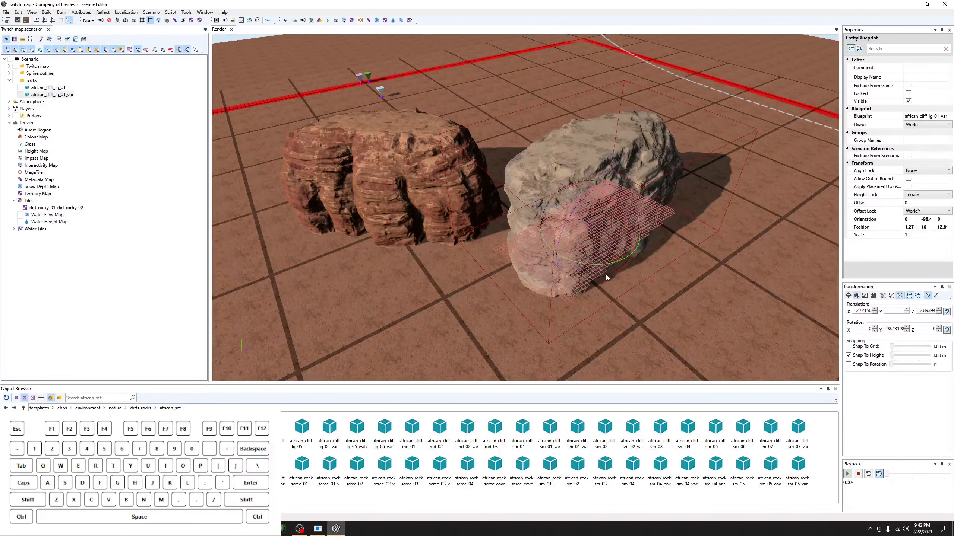
pyautogui.moveTo(608, 264); pyautogui.dragTo(571, 248)
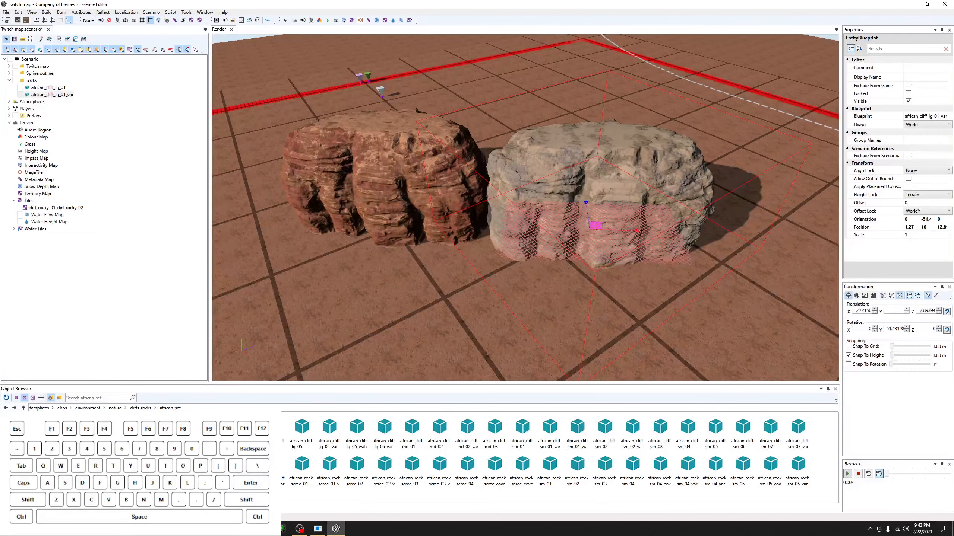
pyautogui.click(611, 324)
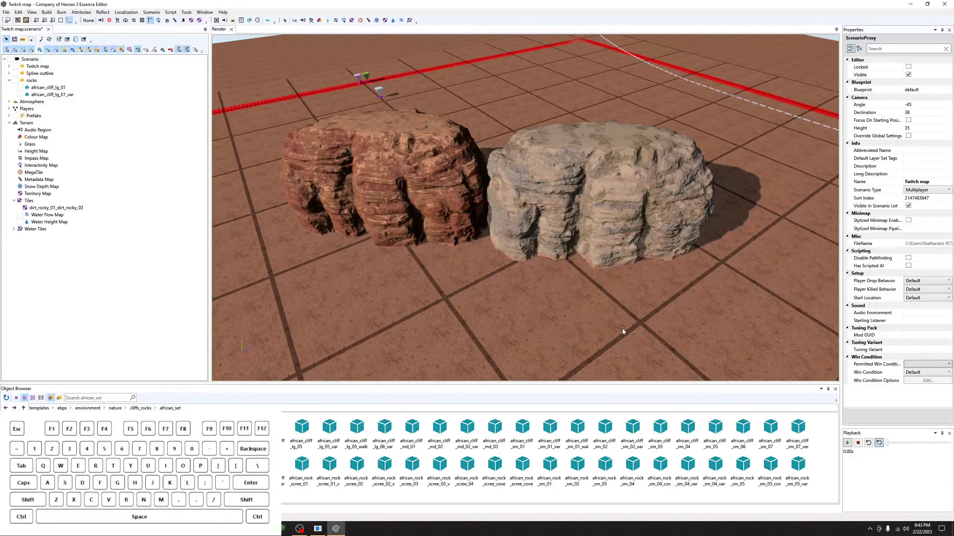
pyautogui.moveTo(622, 329); pyautogui.dragTo(622, 153, button='middle')
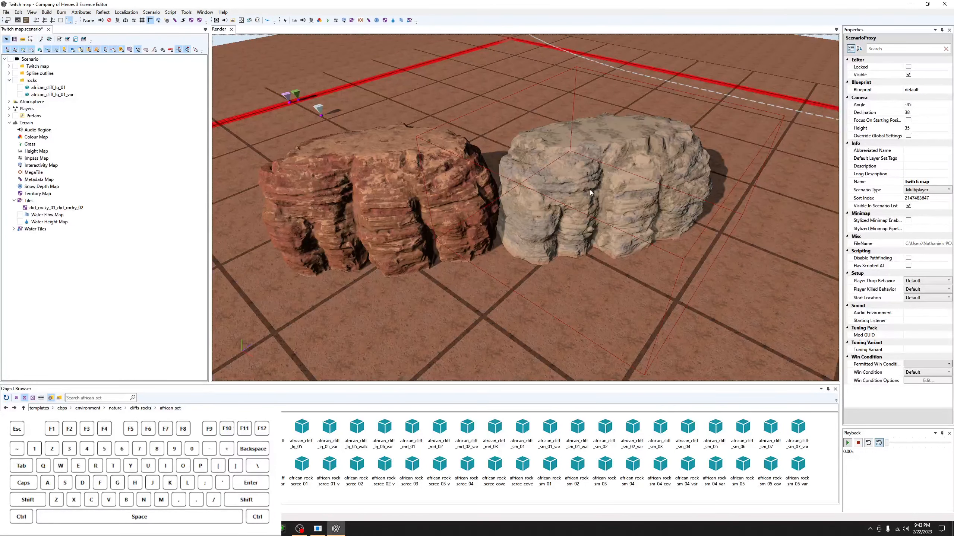
# Delete both large cliffs, the red one and its grey variant, from the rocks layer.
pyautogui.click(444, 214)
pyautogui.press('Delete')
pyautogui.click(562, 231)
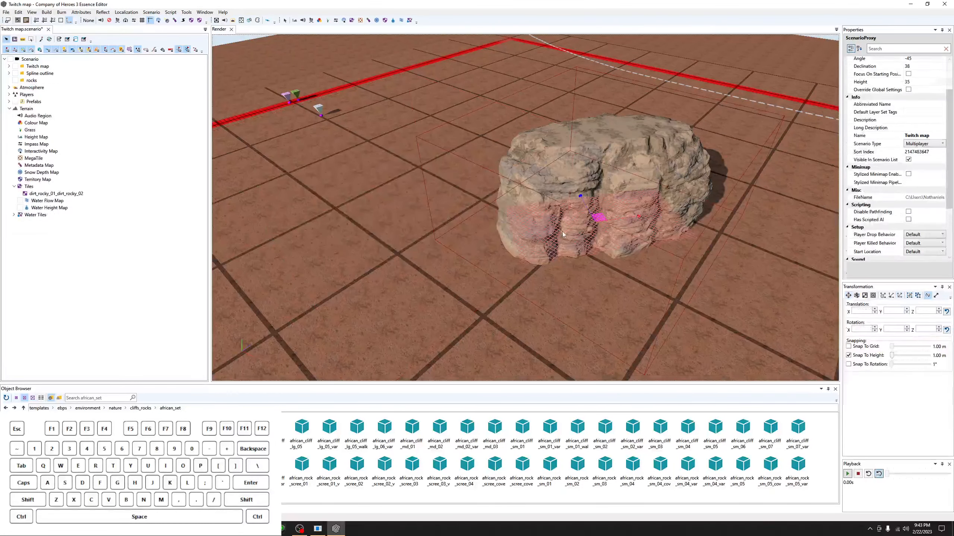
pyautogui.press('Delete')
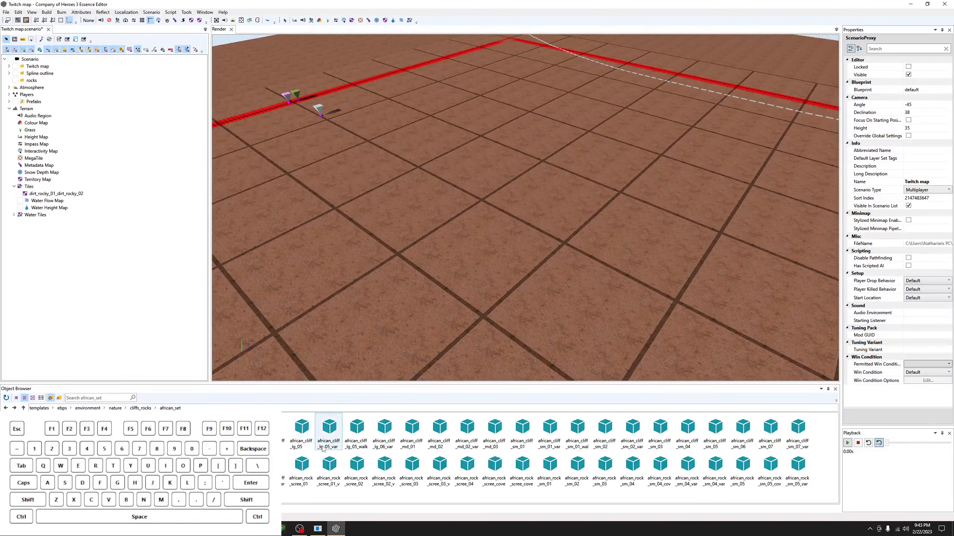
# Place african_cliff_md_01 and, near it at about (-35, -38), african_cliff_lg_01 to compare the medium and large cliff sizes.
pyautogui.click(406, 446)
pyautogui.click(511, 254)
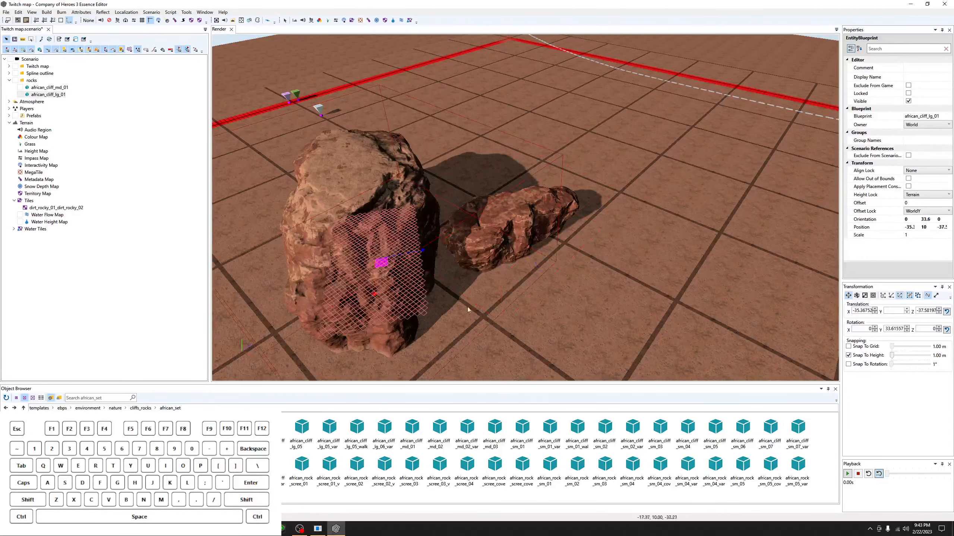
pyautogui.click(535, 308)
pyautogui.scroll(3, 535, 307)
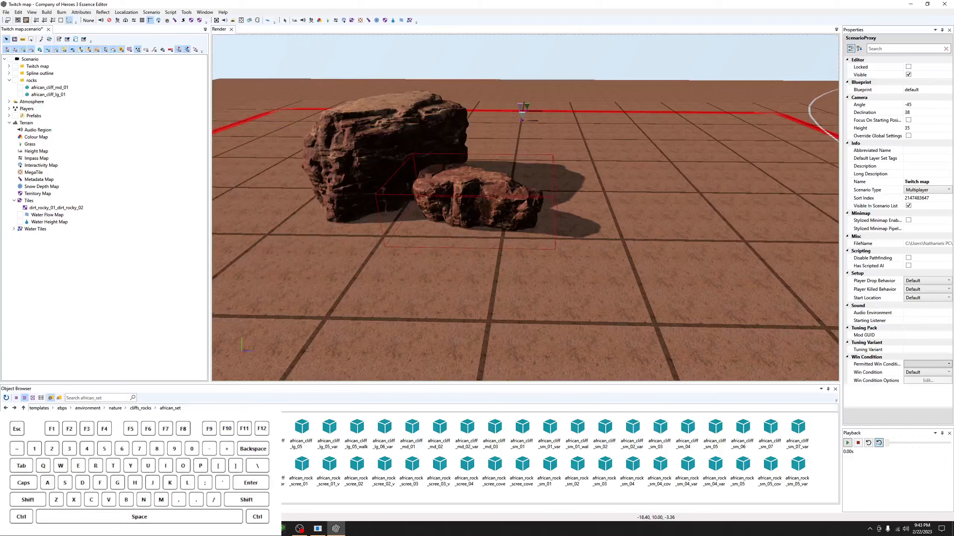
pyautogui.moveTo(368, 124); pyautogui.dragTo(389, 198, button='middle')
# Delete the large and medium comparison cliffs from the rocks layer.
pyautogui.click(389, 199)
pyautogui.press('Delete')
pyautogui.click(455, 215)
pyautogui.press('Delete')
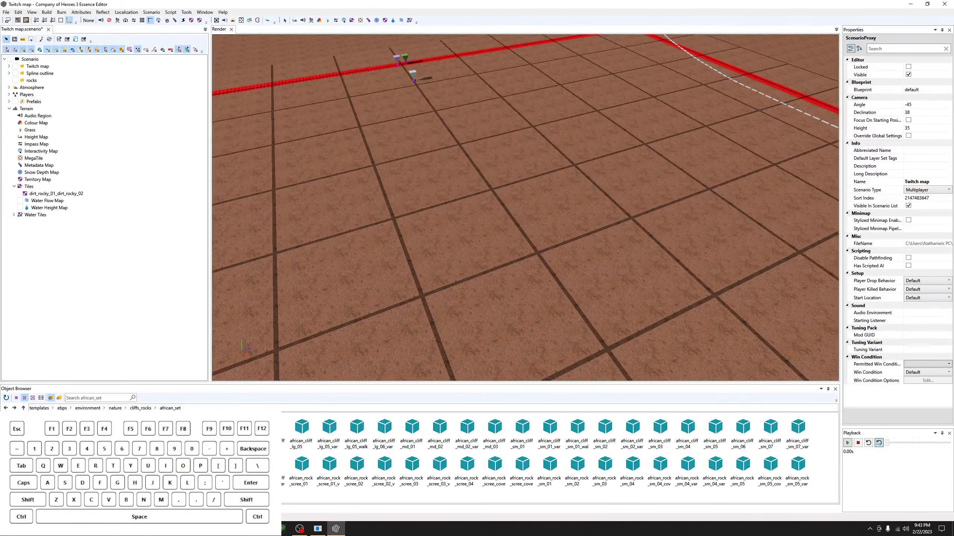
# Try the small african_cliff_sm_10 cliff at about (10, -15), view it at ground level, and delete it.
pyautogui.moveTo(470, 331); pyautogui.dragTo(505, 315)
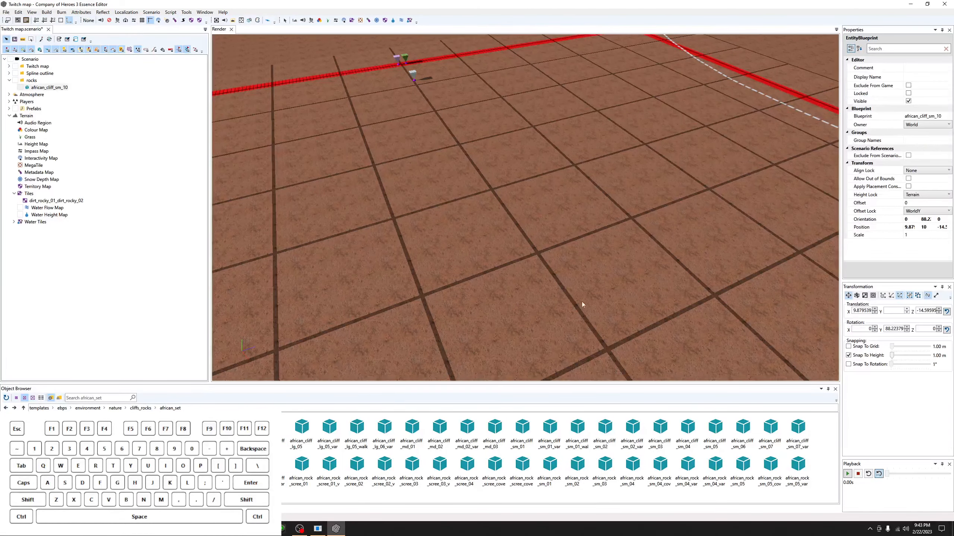
pyautogui.moveTo(605, 300); pyautogui.dragTo(552, 251, button='middle')
pyautogui.click(589, 302)
pyautogui.scroll(5, 568, 294)
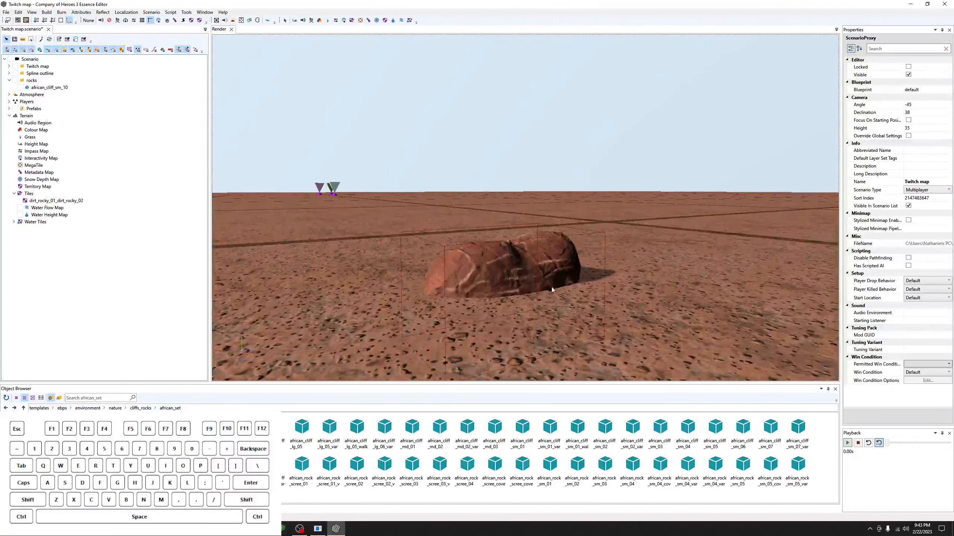
pyautogui.click(545, 288)
pyautogui.press('Delete')
pyautogui.press('BackSpace')
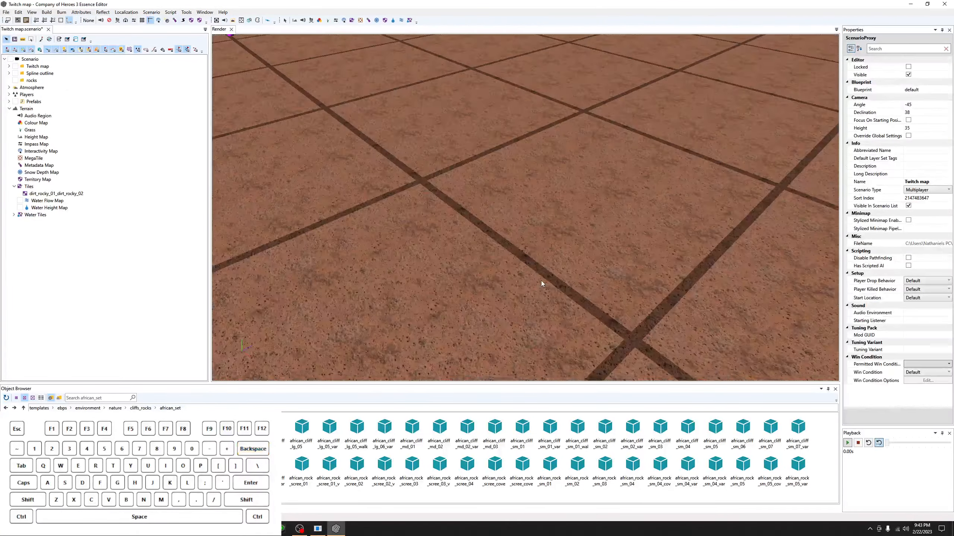
# Place african_rock_scree_01 at about (-25, 5) and african_rock_scree_01_var beside it at about (-25, -4) for comparison.
pyautogui.moveTo(541, 280); pyautogui.dragTo(516, 276, button='middle')
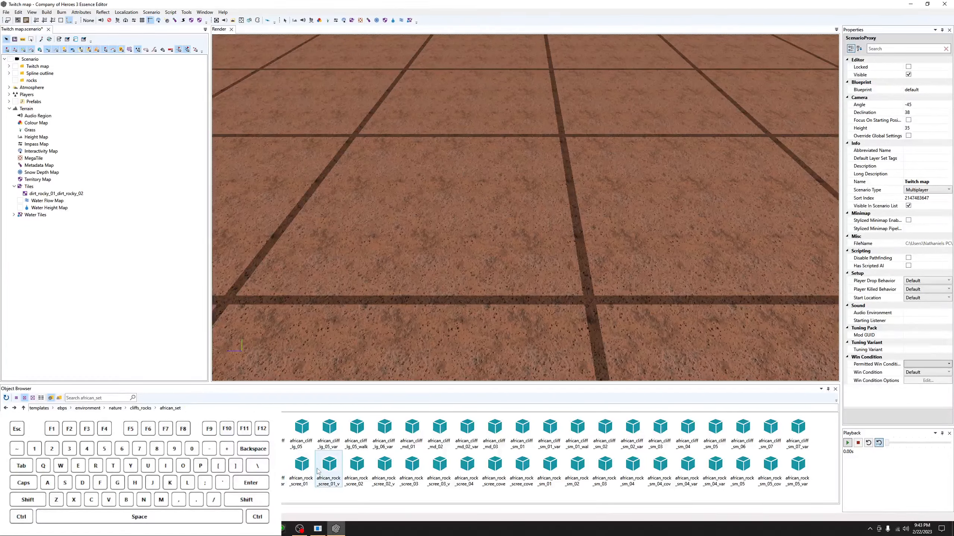
pyautogui.moveTo(301, 466); pyautogui.dragTo(537, 258)
pyautogui.scroll(2, 537, 258)
pyautogui.moveTo(538, 258); pyautogui.dragTo(476, 198, button='middle')
pyautogui.moveTo(329, 467); pyautogui.dragTo(616, 216)
pyautogui.moveTo(660, 197); pyautogui.dragTo(585, 251, button='middle')
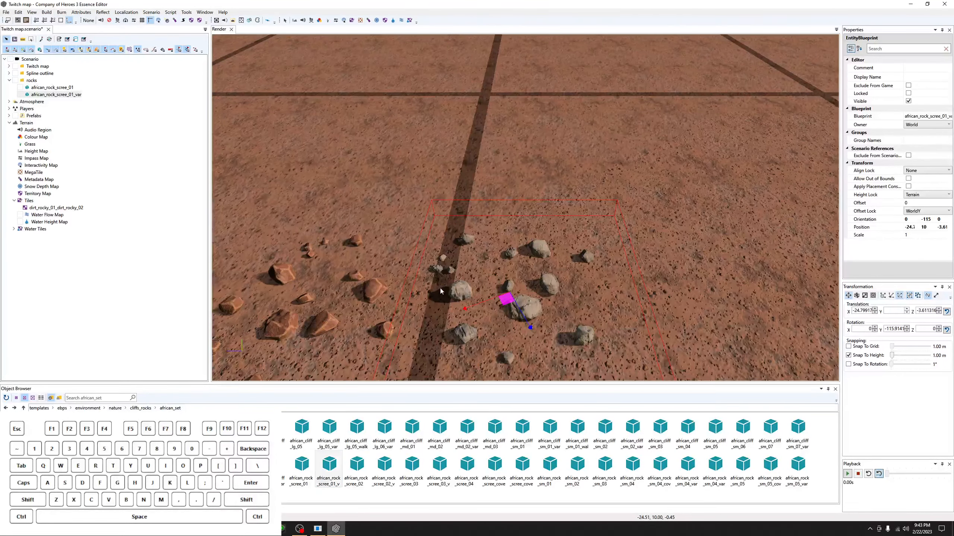
# Delete both loose scree entities, the grey variant and the red one, from the rocks layer.
pyautogui.press('Delete')
pyautogui.click(292, 321)
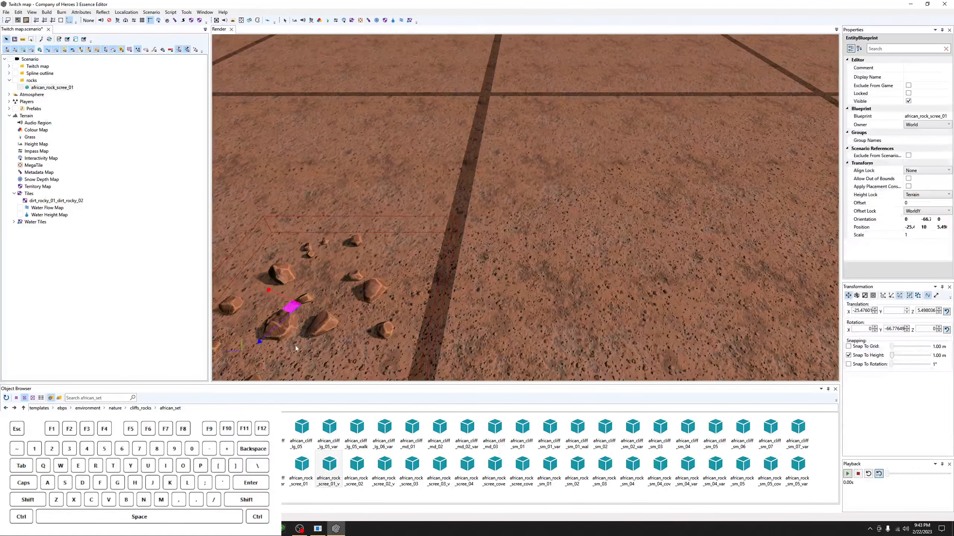
pyautogui.press('Delete')
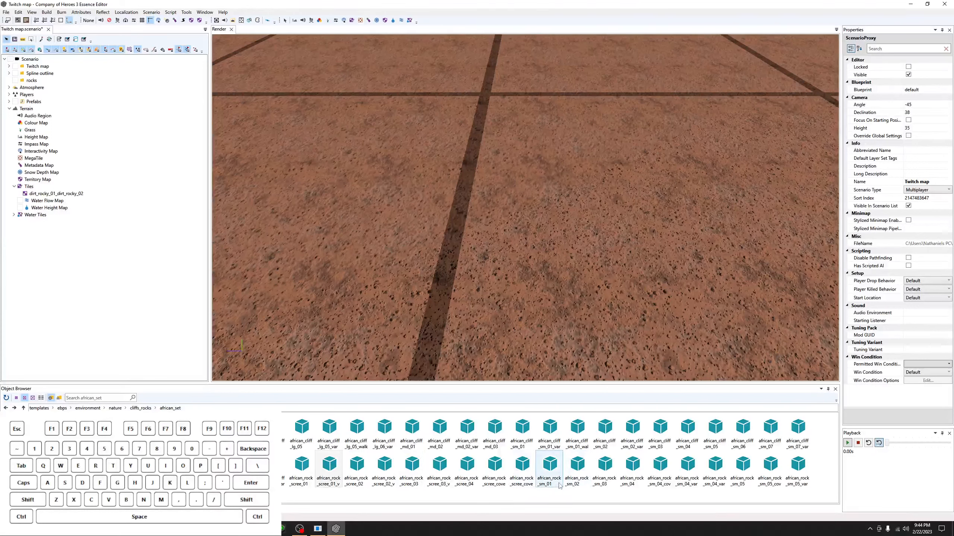
# Place african_rock_scree_cover_01 at about (-20, 1) and african_rock_scree_cover_02 at about (-23, -7), and view both up close.
pyautogui.click(494, 469)
pyautogui.click(439, 222)
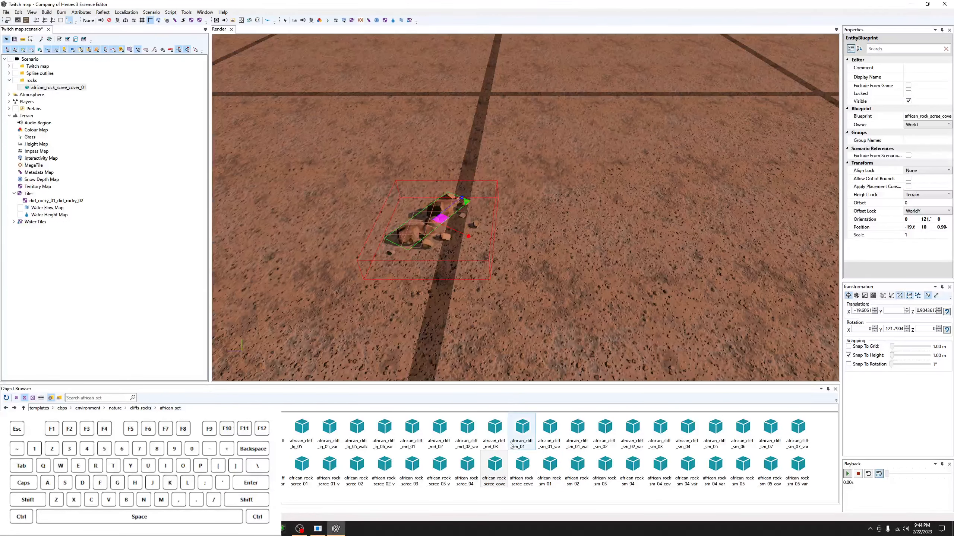
pyautogui.click(516, 494)
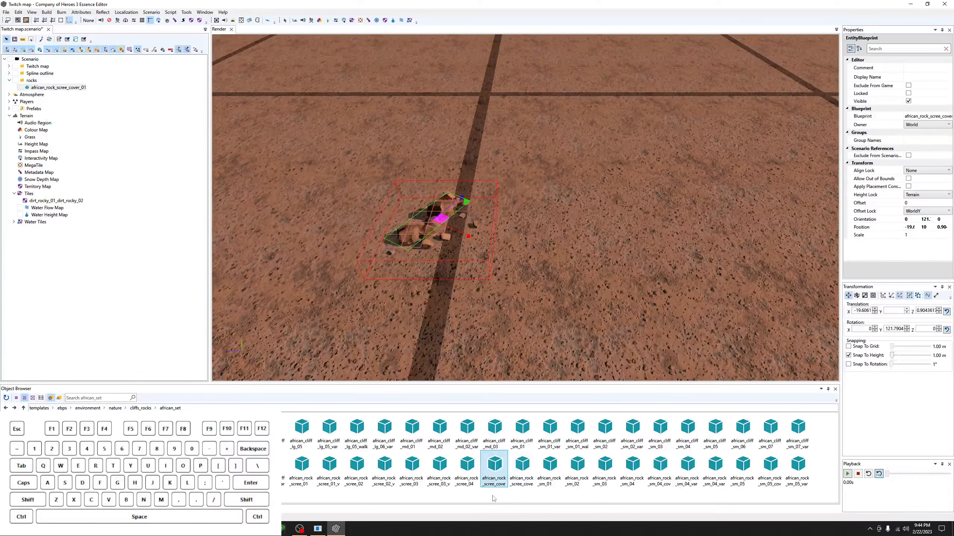
pyautogui.click(518, 470)
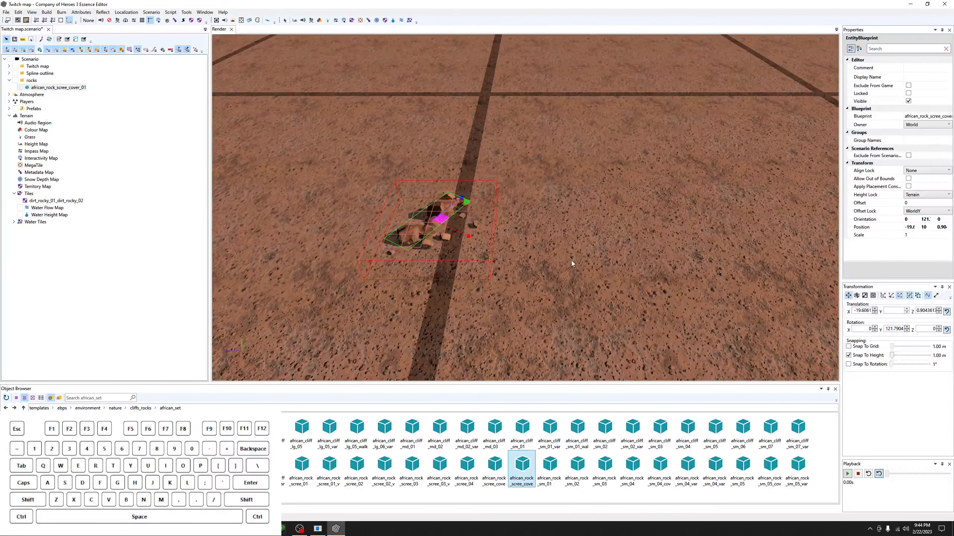
pyautogui.moveTo(571, 261); pyautogui.dragTo(572, 262)
pyautogui.keyDown('alt'); pyautogui.moveTo(598, 316); pyautogui.dragTo(652, 321); pyautogui.keyUp('alt')
pyautogui.click(651, 322)
pyautogui.keyDown('alt'); pyautogui.moveTo(651, 321); pyautogui.dragTo(541, 277, button='middle'); pyautogui.keyUp('alt')
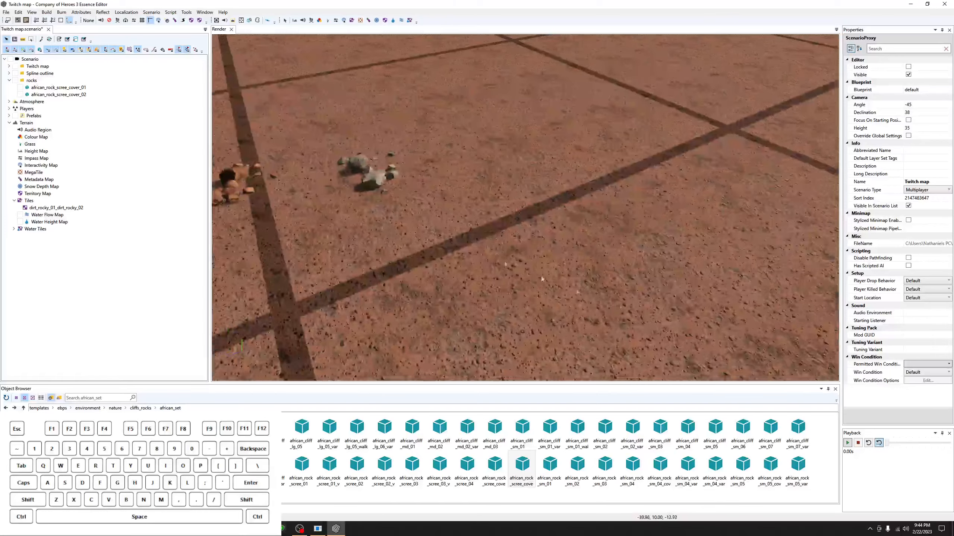
pyautogui.scroll(5, 506, 264)
pyautogui.keyDown('alt'); pyautogui.moveTo(469, 255); pyautogui.dragTo(638, 270, button='middle'); pyautogui.keyUp('alt')
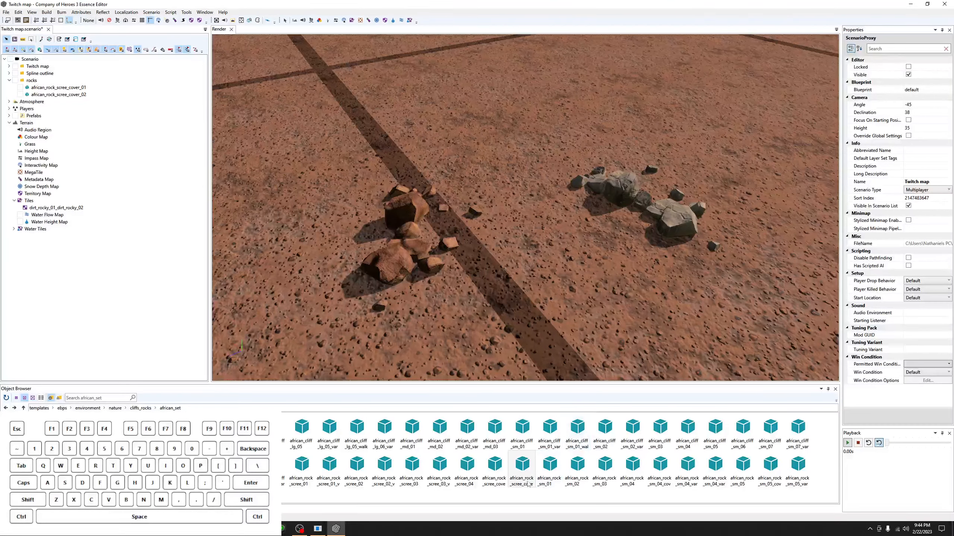
# Delete both scree cover entities from the rocks layer.
pyautogui.click(639, 206)
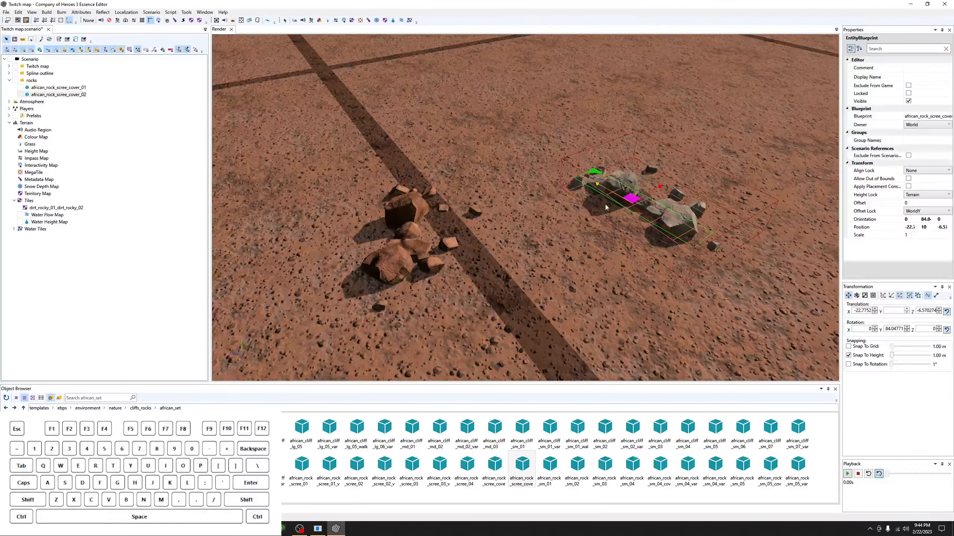
pyautogui.press('Delete')
pyautogui.click(401, 242)
pyautogui.press('Delete')
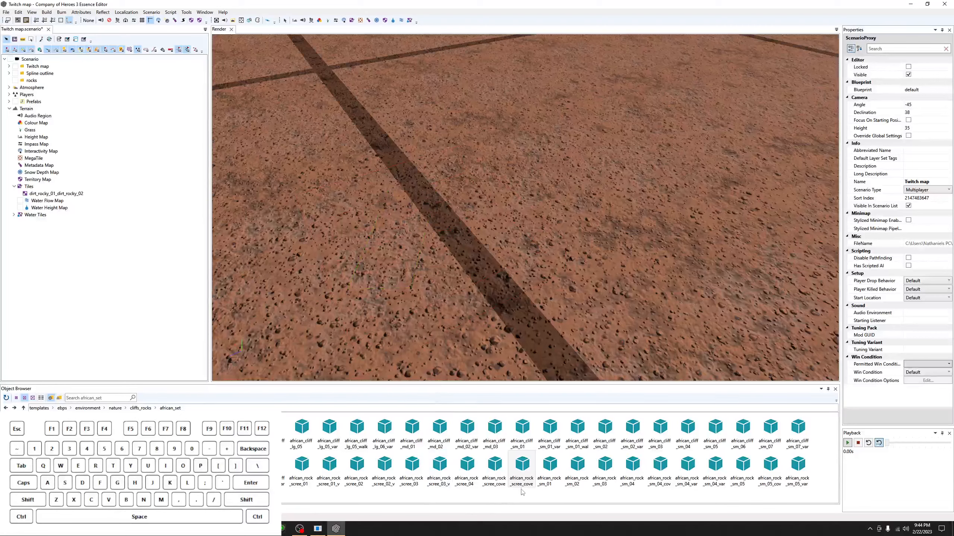
# Try the african_rock_sm_01 rock at about (-12, -4), view it up close, and delete it.
pyautogui.moveTo(549, 465); pyautogui.dragTo(449, 147)
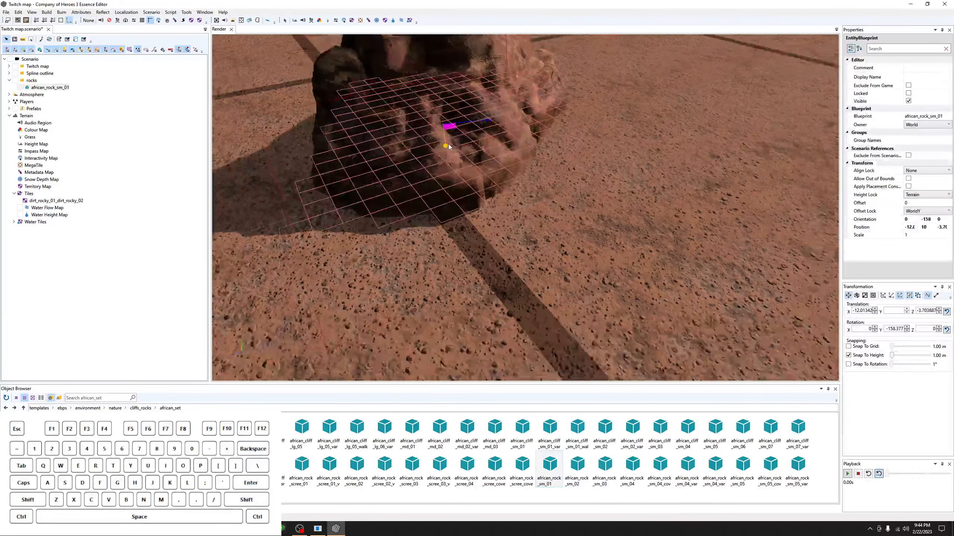
pyautogui.moveTo(449, 146); pyautogui.dragTo(559, 177, button='middle')
pyautogui.click(677, 241)
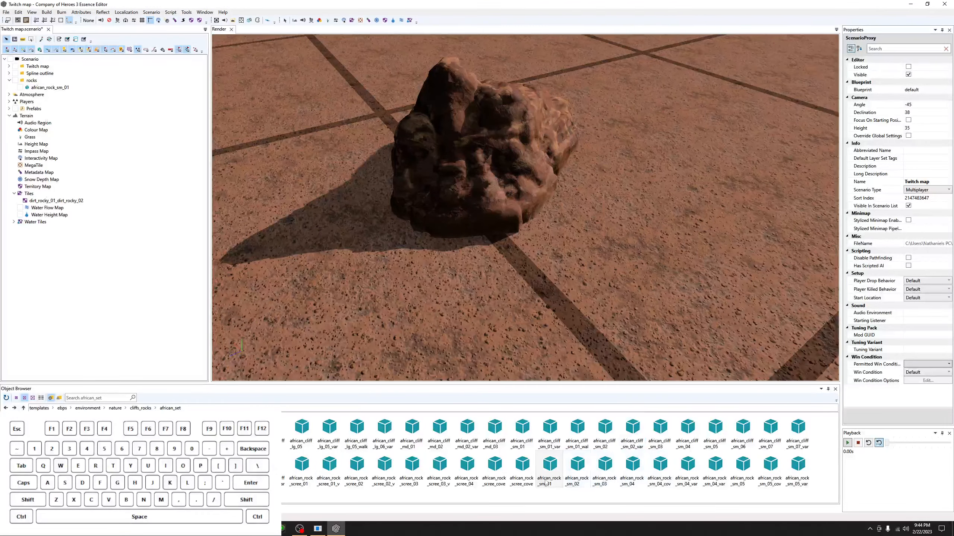
pyautogui.click(442, 181)
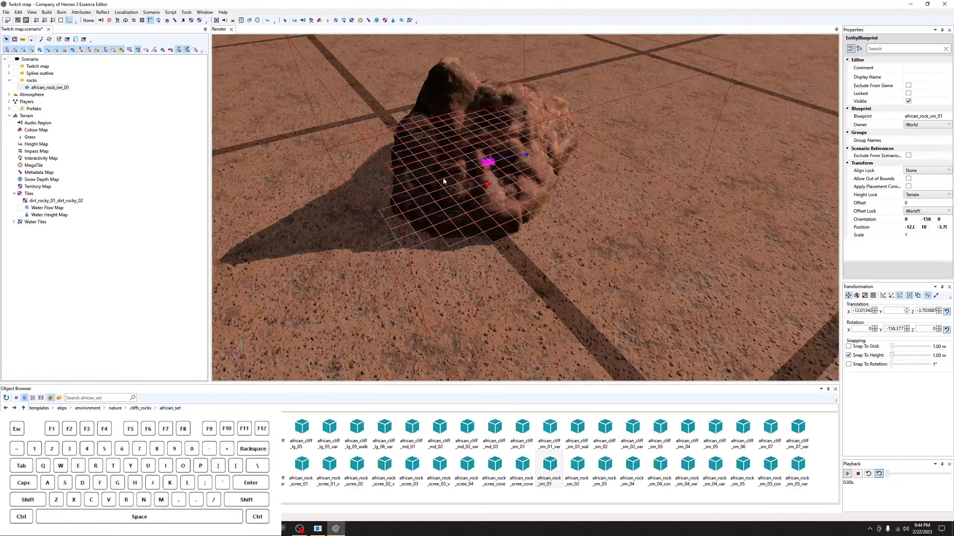
pyautogui.press('Delete')
pyautogui.scroll(-5, 472, 195)
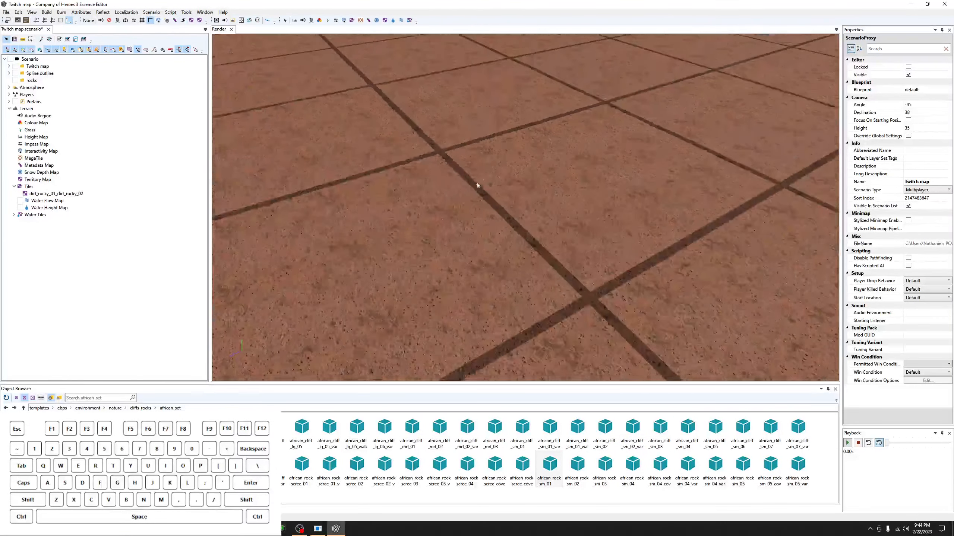
pyautogui.scroll(-4, 501, 208)
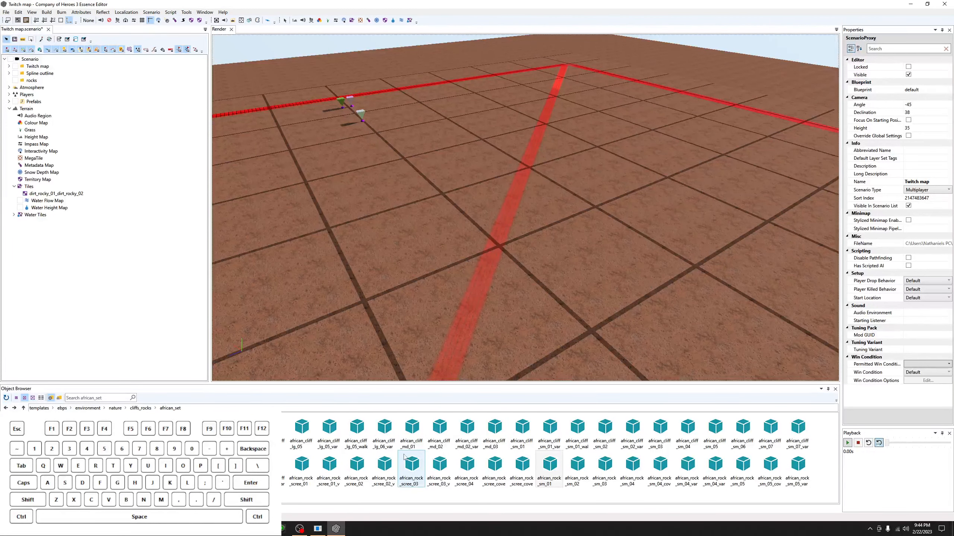
# Place the african_cliff_lg_05_walk cliff at about (-13, -7), view it from ground level, and set its height lock to None.
pyautogui.click(356, 430)
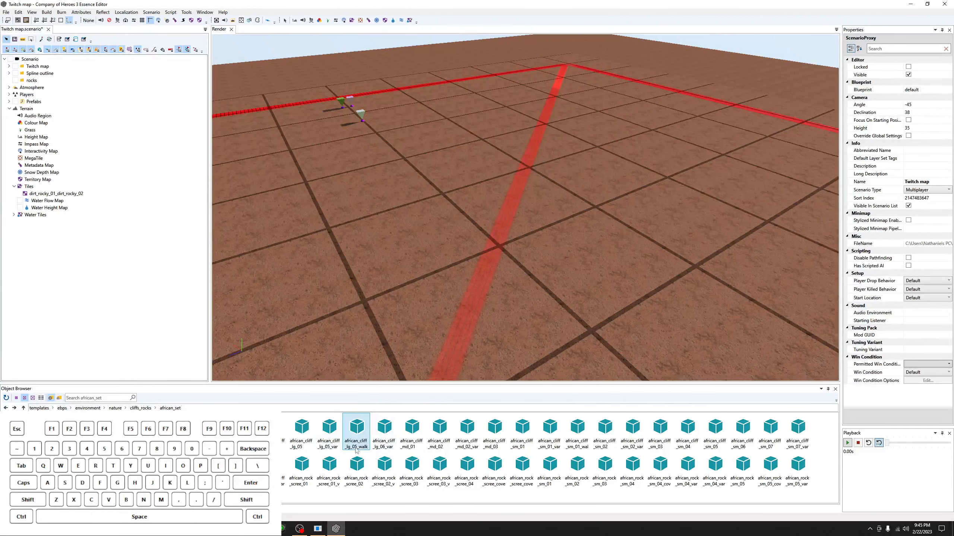
pyautogui.click(551, 264)
pyautogui.scroll(5, 552, 263)
pyautogui.moveTo(552, 263); pyautogui.dragTo(543, 219, button='middle')
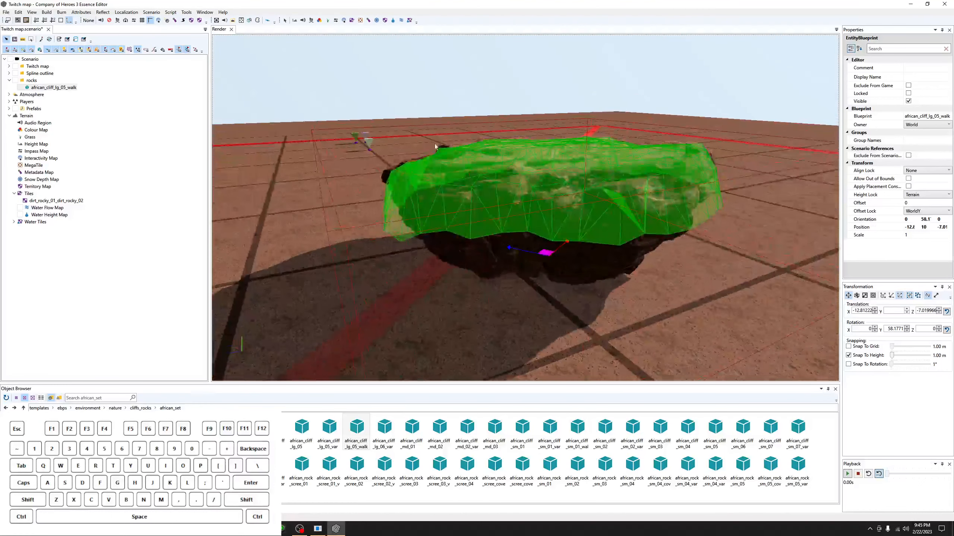
pyautogui.press('h')
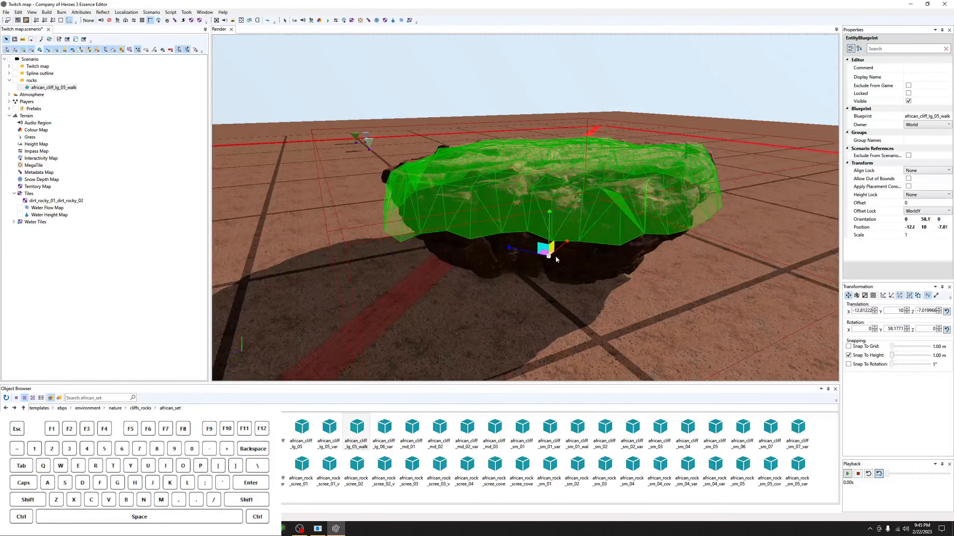
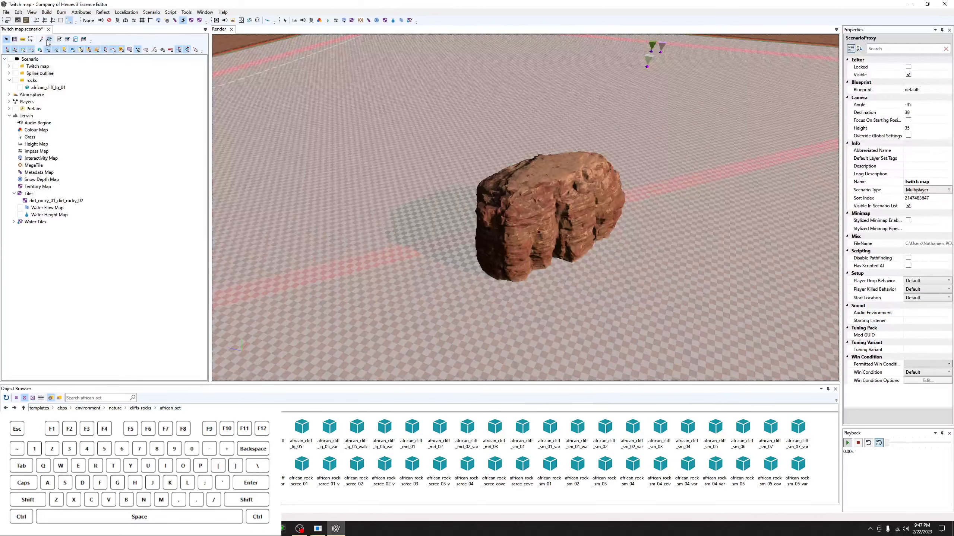
# Show the impassable-area overlay around the african_cliff_lg_01 cliff and examine its footprint from several sides.
pyautogui.click(49, 40)
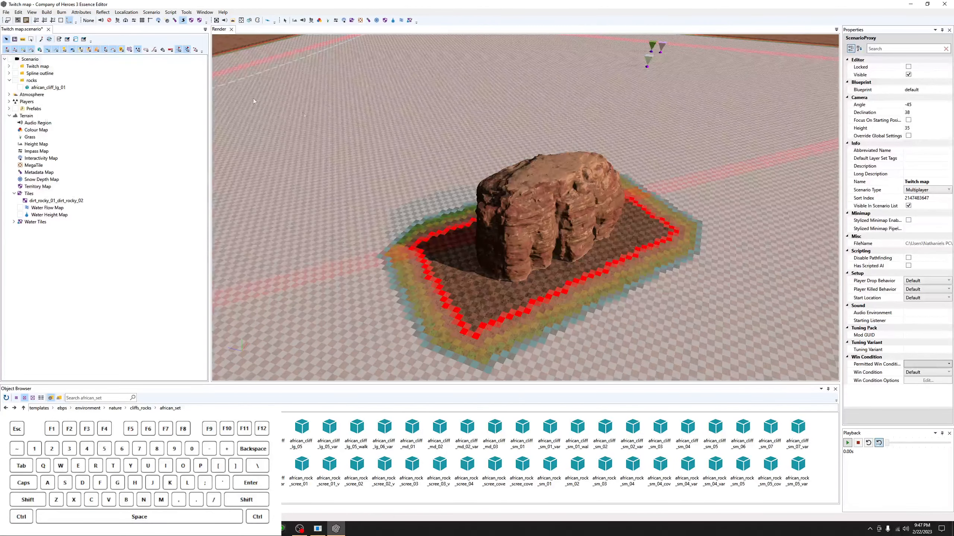
pyautogui.keyDown('alt'); pyautogui.moveTo(515, 247); pyautogui.dragTo(540, 262); pyautogui.keyUp('alt')
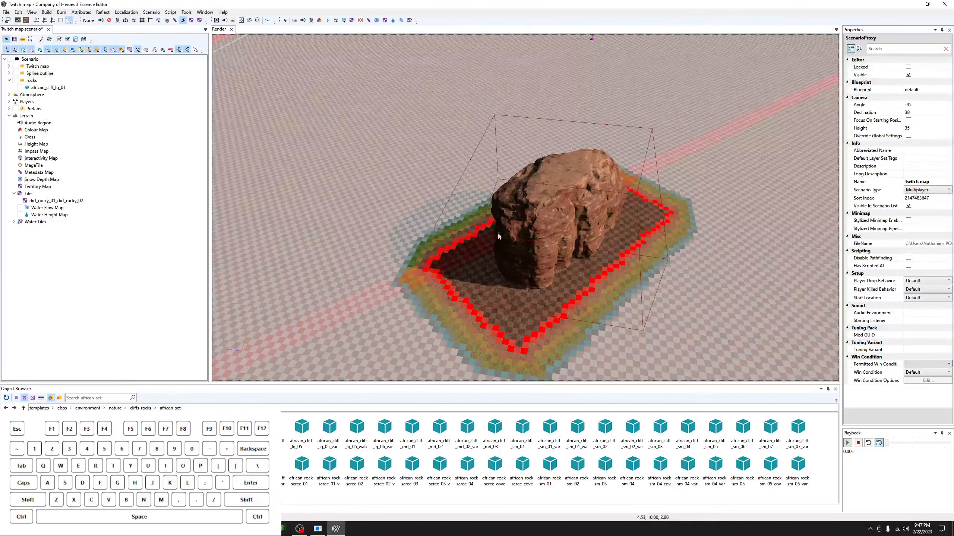
pyautogui.keyDown('alt'); pyautogui.moveTo(660, 209); pyautogui.dragTo(609, 266); pyautogui.keyUp('alt')
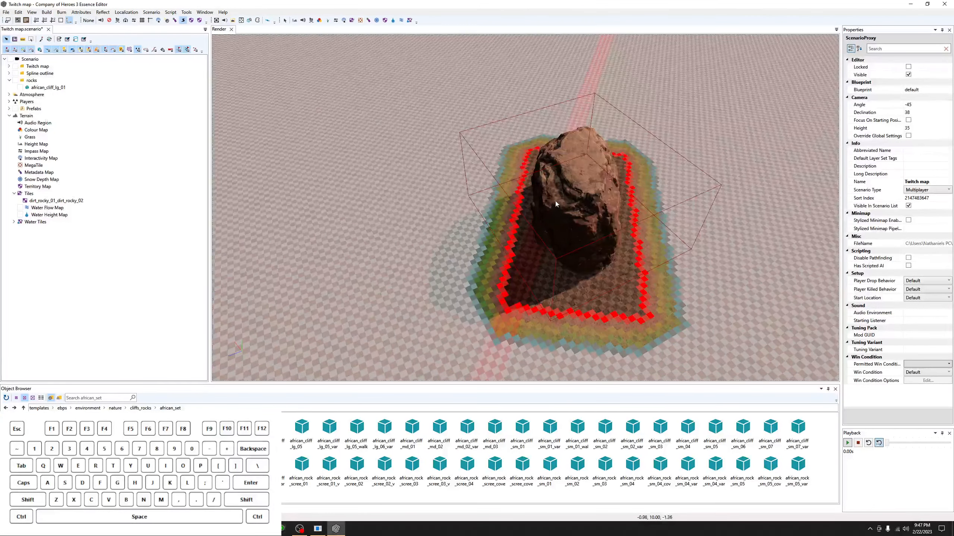
pyautogui.click(573, 232)
pyautogui.keyDown('alt'); pyautogui.moveTo(573, 232); pyautogui.dragTo(664, 273); pyautogui.keyUp('alt')
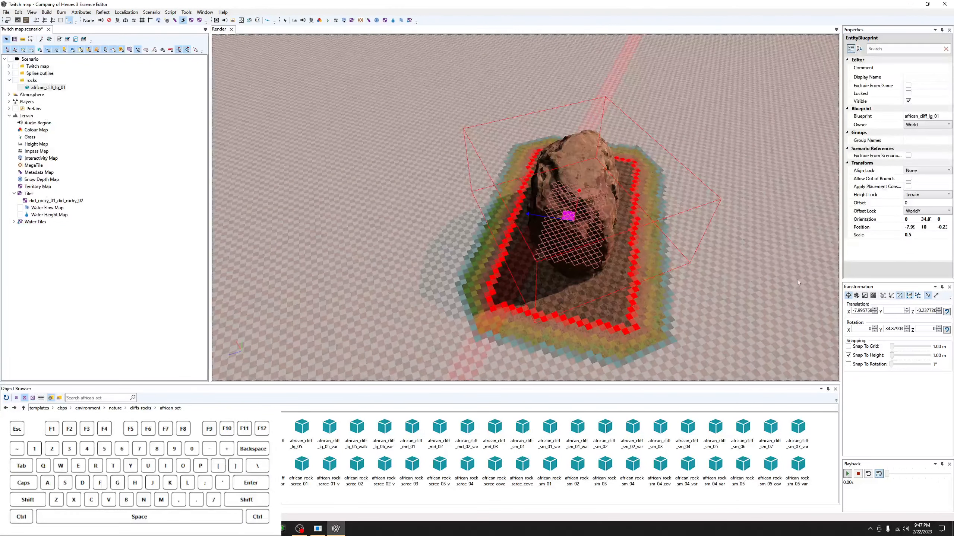
pyautogui.keyDown('alt'); pyautogui.moveTo(568, 212); pyautogui.dragTo(668, 299); pyautogui.keyUp('alt')
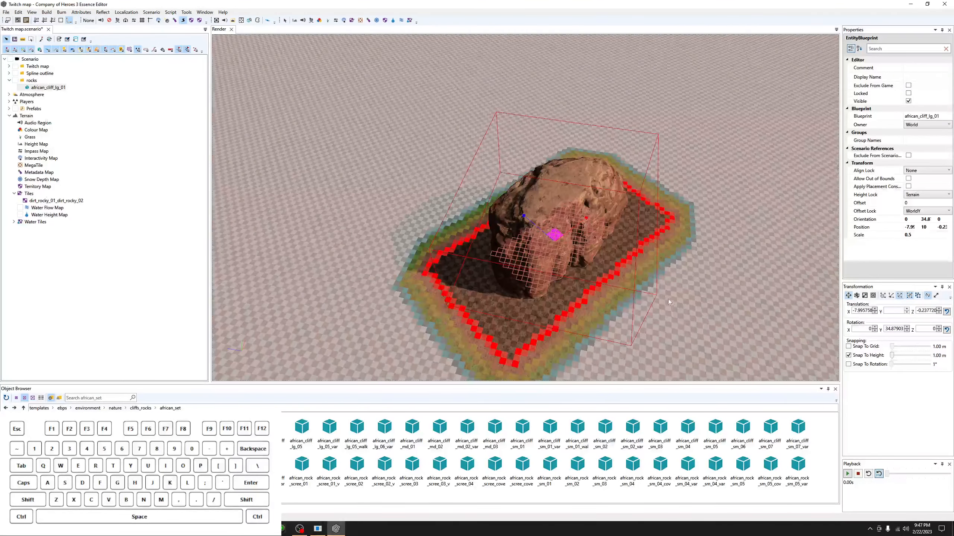
pyautogui.click(684, 305)
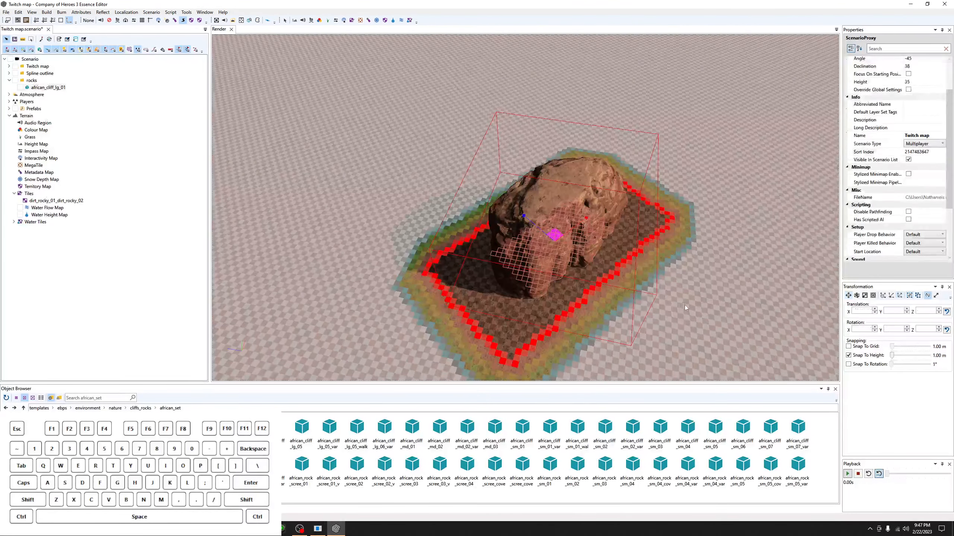
pyautogui.click(545, 225)
pyautogui.keyDown('alt'); pyautogui.moveTo(575, 216); pyautogui.dragTo(590, 214); pyautogui.keyUp('alt')
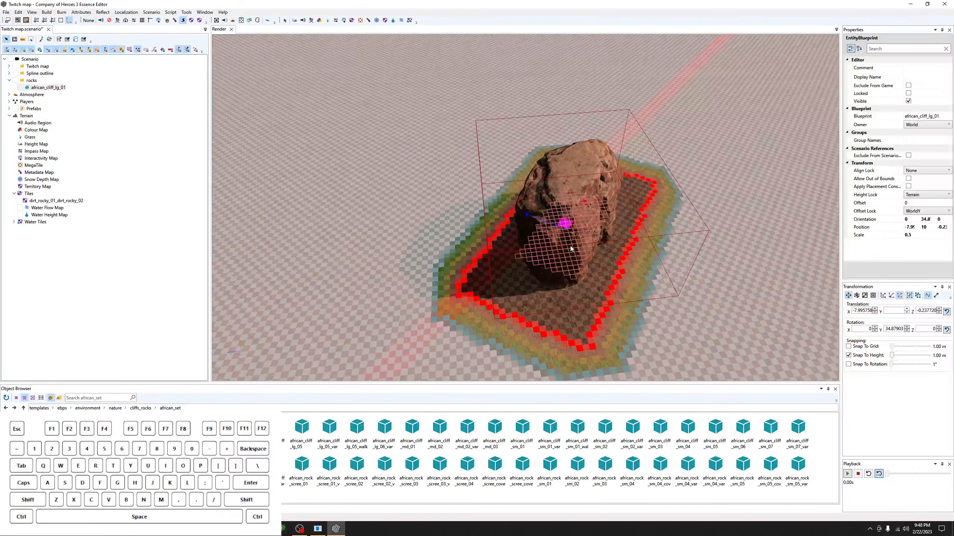
pyautogui.moveTo(570, 249)
pyautogui.mouseDown(button='middle')
pyautogui.moveTo(499, 248)
pyautogui.moveTo(506, 235)
pyautogui.moveTo(567, 233)
pyautogui.moveTo(558, 249)
pyautogui.mouseUp(button='middle')
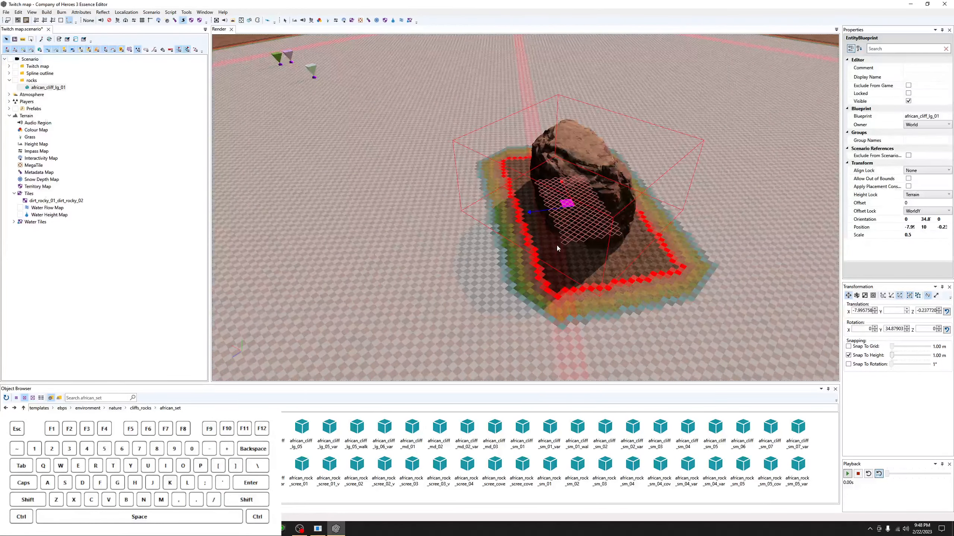
pyautogui.moveTo(557, 249)
pyautogui.mouseDown(button='middle')
pyautogui.moveTo(537, 246)
pyautogui.moveTo(557, 249)
pyautogui.mouseUp(button='middle')
# Convert the african_cliff_lg_01 entity in the rocks layer to a visual and update the impassable-area overlay.
pyautogui.click(161, 209)
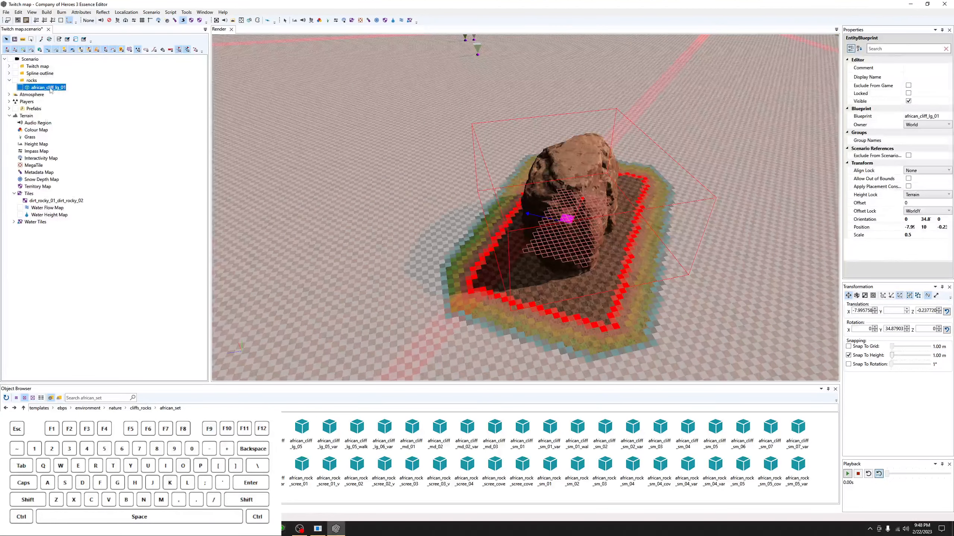
pyautogui.rightClick(49, 87)
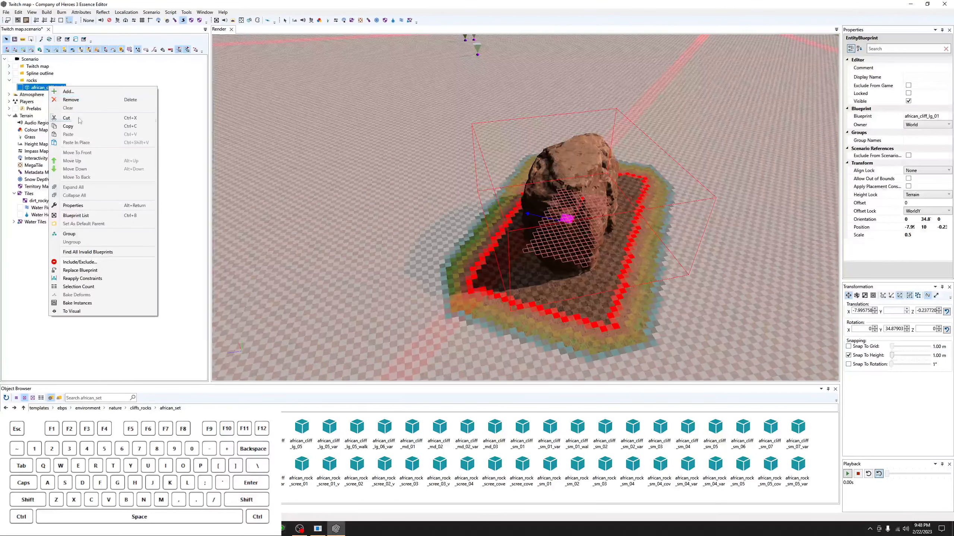
pyautogui.click(71, 311)
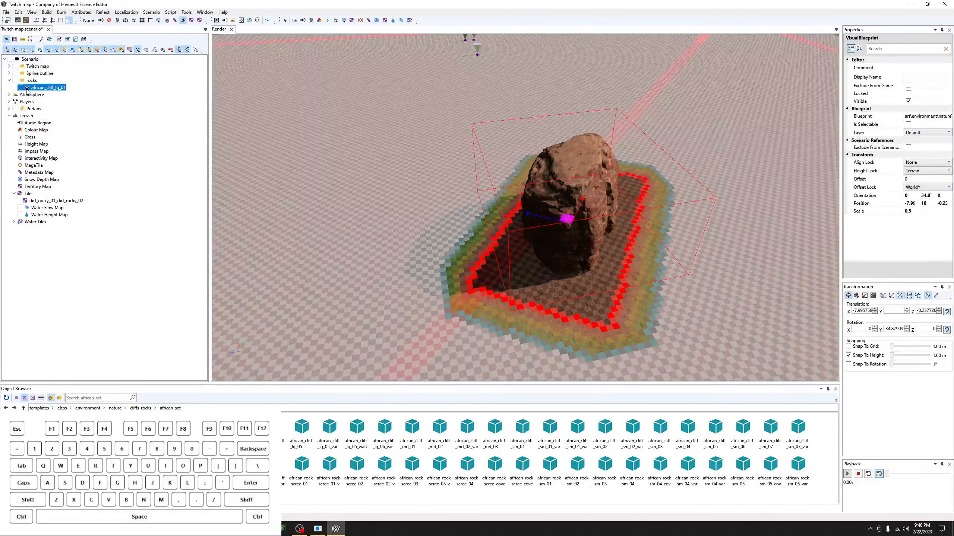
pyautogui.keyDown('alt'); pyautogui.moveTo(509, 238); pyautogui.dragTo(470, 237); pyautogui.keyUp('alt')
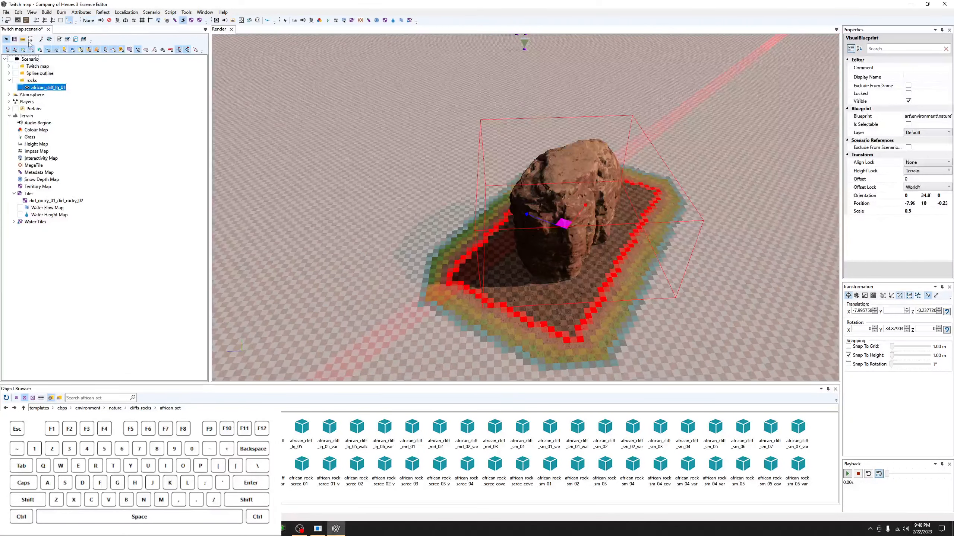
pyautogui.click(48, 39)
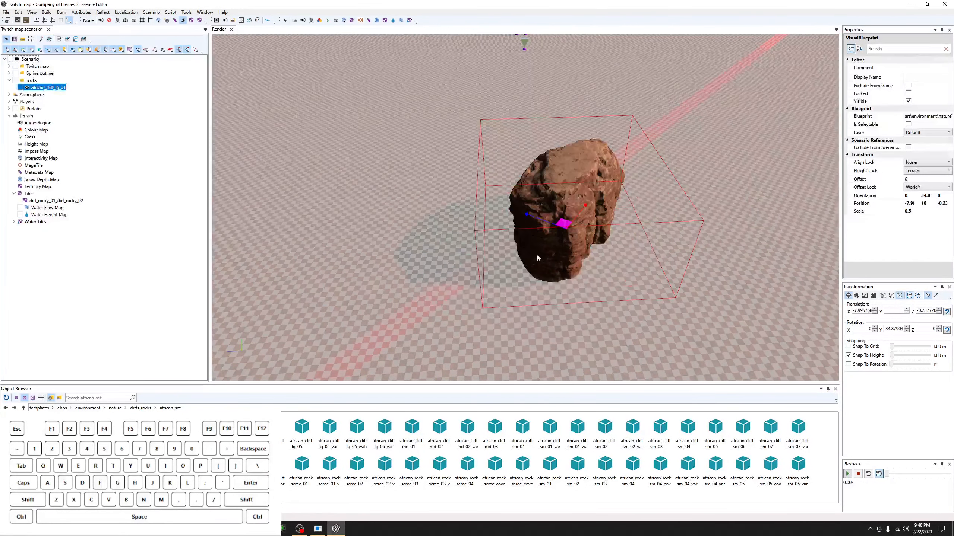
# Examine the converted cliff and the ground around it from several sides and distances, and deselect it.
pyautogui.keyDown('alt'); pyautogui.moveTo(619, 311); pyautogui.dragTo(612, 289); pyautogui.keyUp('alt')
pyautogui.keyDown('alt'); pyautogui.moveTo(638, 176); pyautogui.dragTo(594, 199); pyautogui.keyUp('alt')
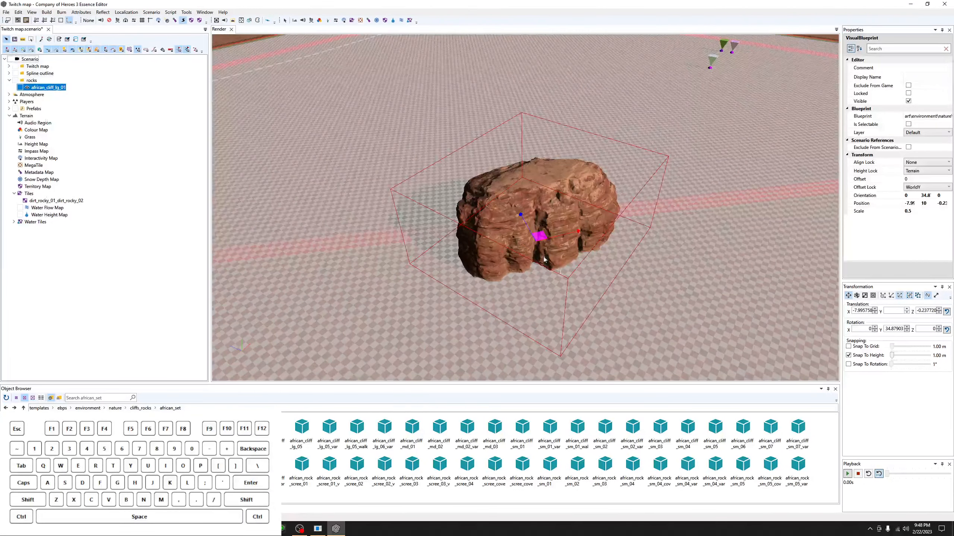
pyautogui.moveTo(542, 257)
pyautogui.keyDown('alt'); pyautogui.mouseDown()
pyautogui.moveTo(473, 262)
pyautogui.moveTo(490, 248)
pyautogui.moveTo(556, 249)
pyautogui.mouseUp(); pyautogui.keyUp('alt')
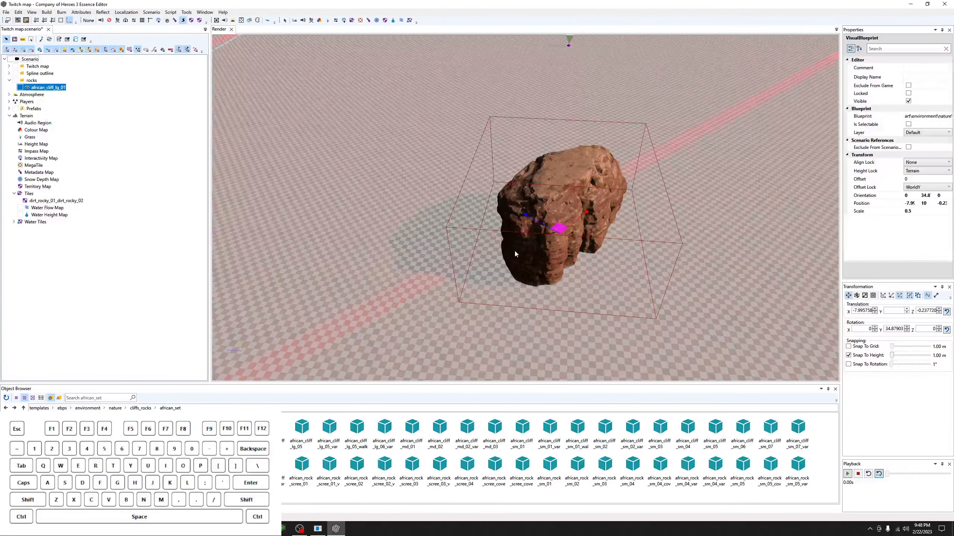
pyautogui.keyDown('alt'); pyautogui.moveTo(455, 282); pyautogui.dragTo(577, 268); pyautogui.keyUp('alt')
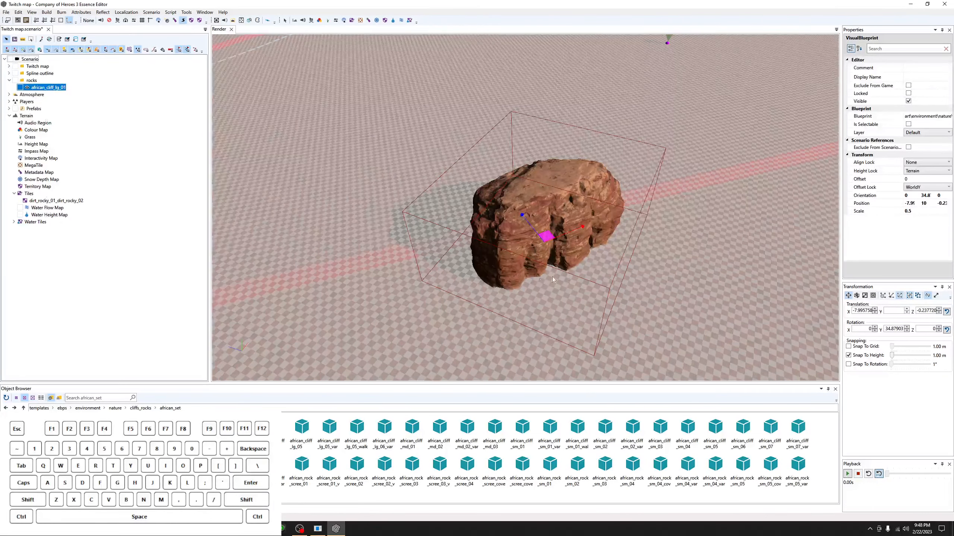
pyautogui.keyDown('alt'); pyautogui.moveTo(529, 219); pyautogui.dragTo(532, 220); pyautogui.keyUp('alt')
pyautogui.scroll(-10, 558, 223)
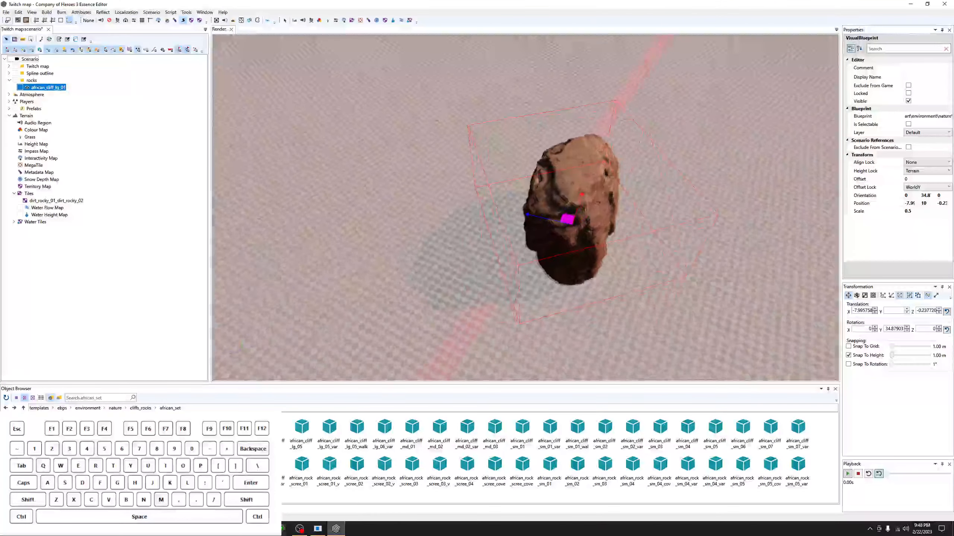
pyautogui.scroll(6, 558, 222)
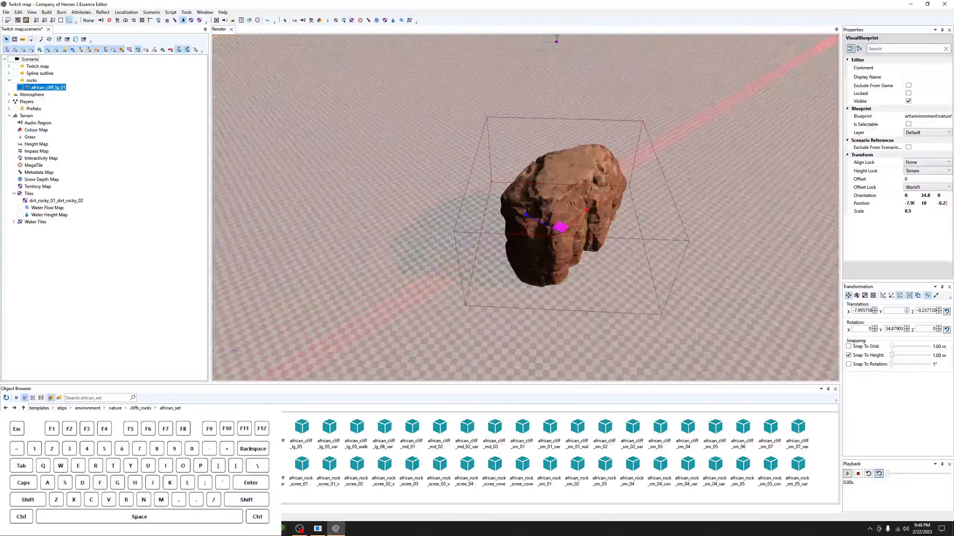
pyautogui.scroll(-5, 550, 239)
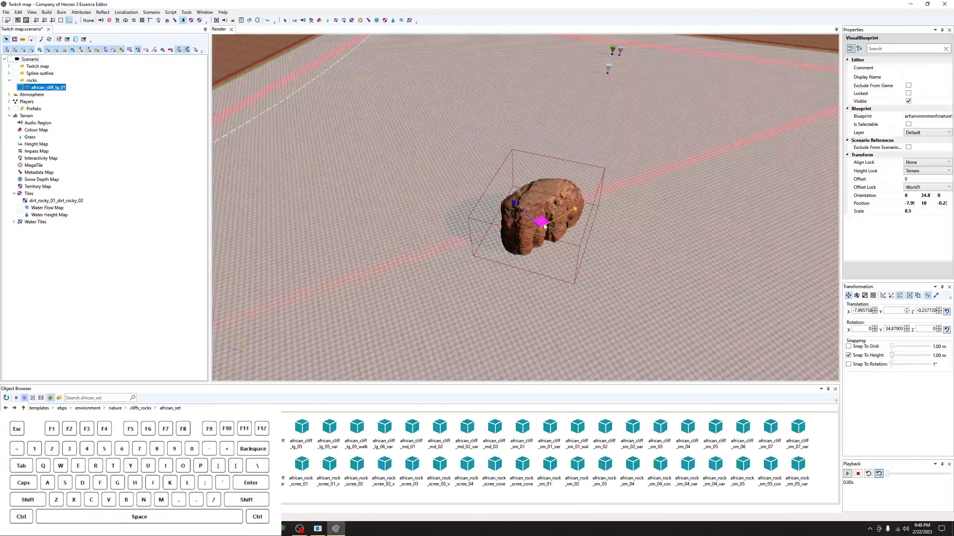
pyautogui.scroll(5, 552, 230)
pyautogui.click(480, 310)
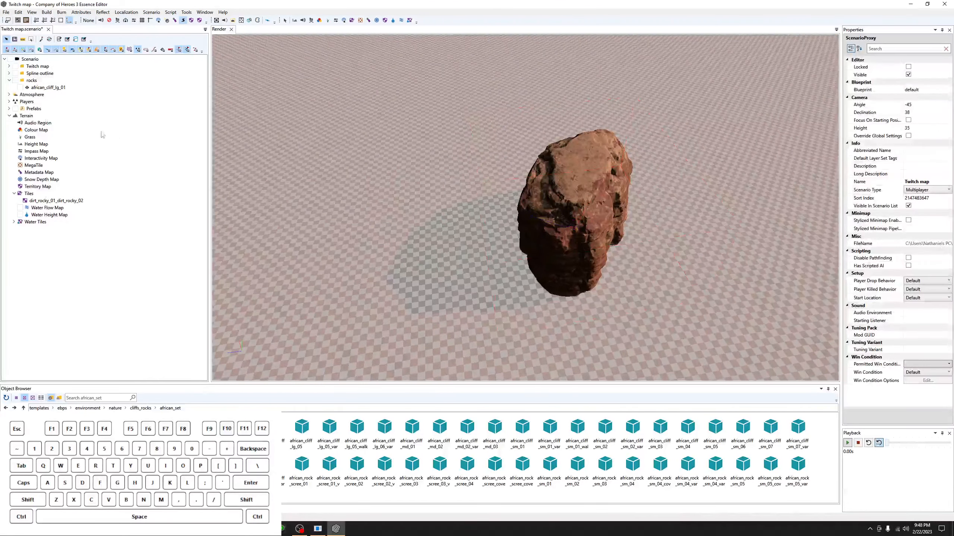
# Add a new layer named "spline blocker" to the scenario and keep it as the default parent.
pyautogui.rightClick(31, 61)
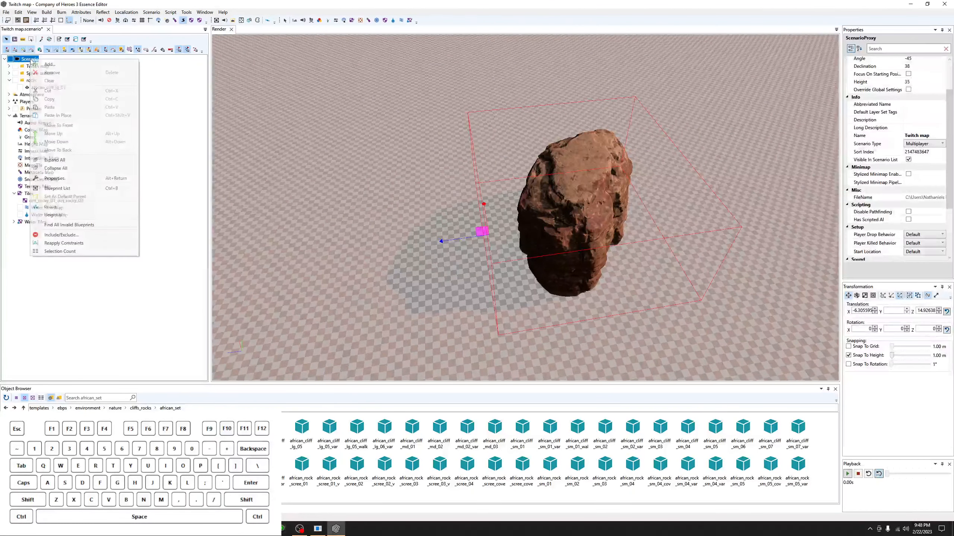
pyautogui.click(45, 66)
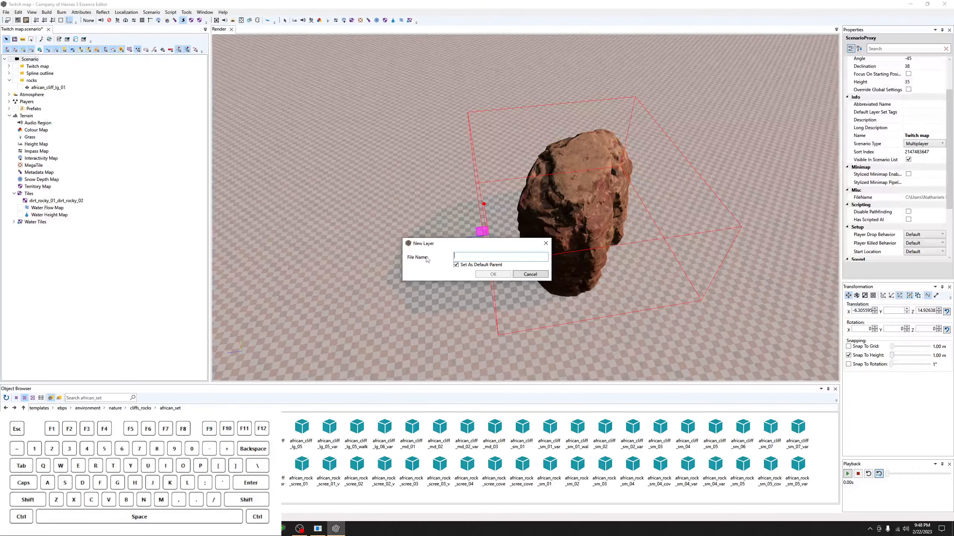
pyautogui.write('spline blocker')
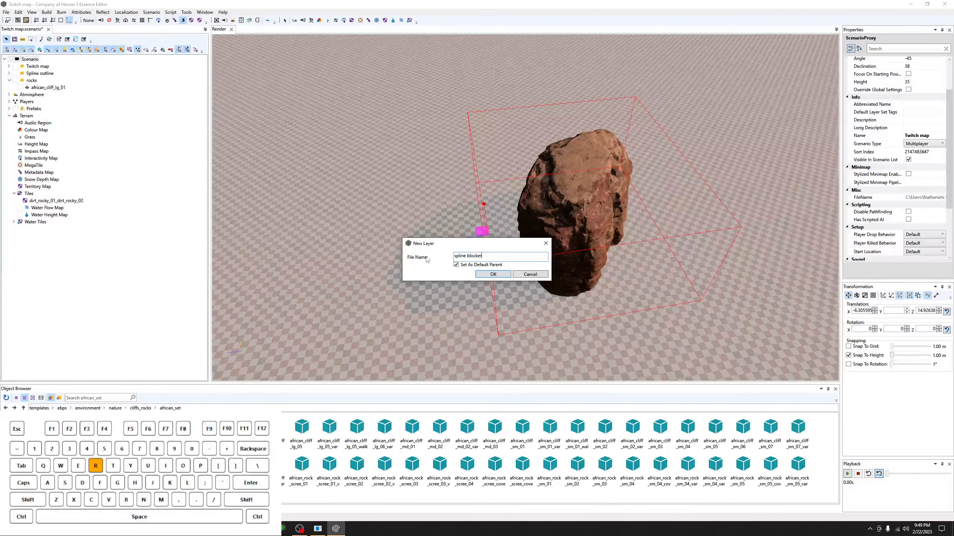
pyautogui.click(489, 275)
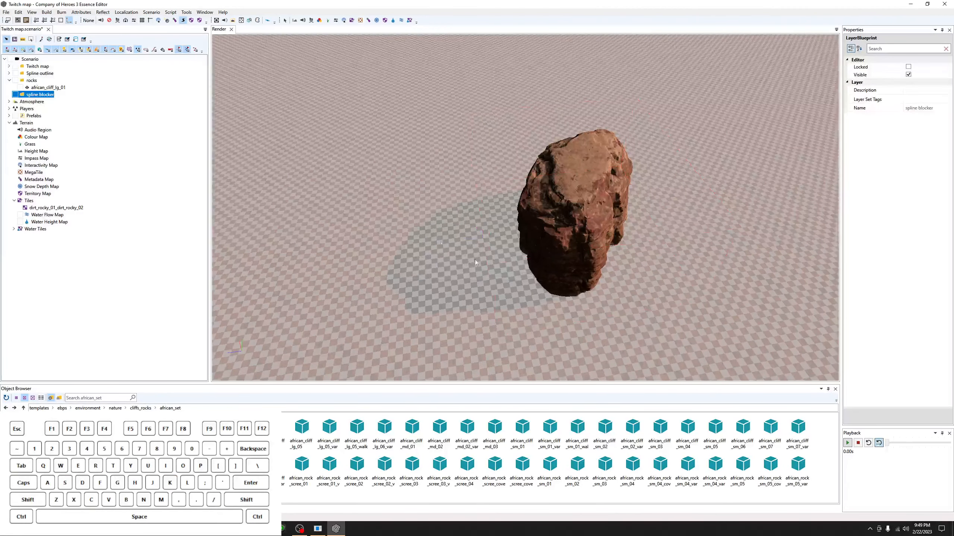
# Add a Spline blueprint to the spline blocker layer.
pyautogui.rightClick(48, 100)
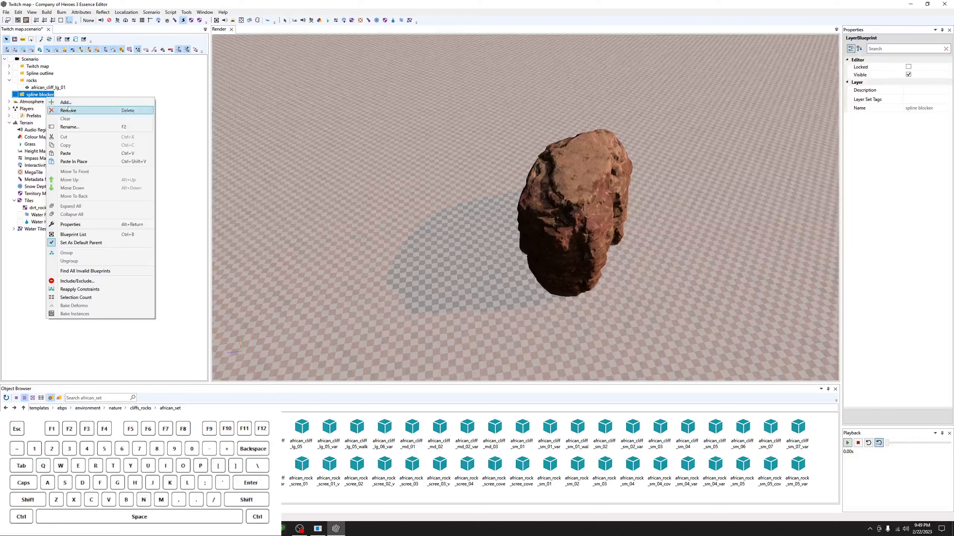
pyautogui.click(60, 107)
pyautogui.write('spline')
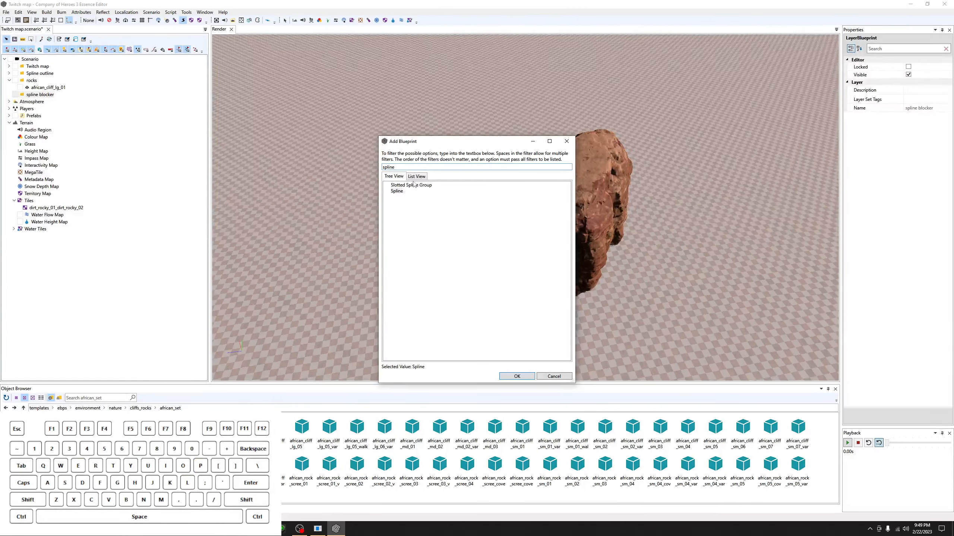
pyautogui.click(402, 192)
pyautogui.click(516, 376)
# Collapse the Spline outline layer and expand the new spline in the spline blocker layer to list its control points.
pyautogui.keyDown('alt'); pyautogui.moveTo(448, 319); pyautogui.dragTo(376, 284); pyautogui.keyUp('alt')
pyautogui.click(9, 73)
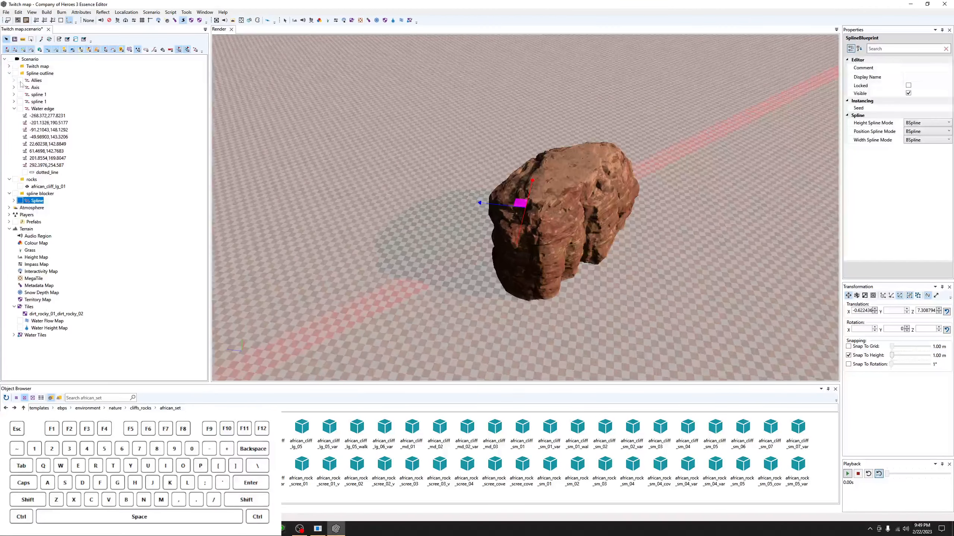
pyautogui.click(14, 108)
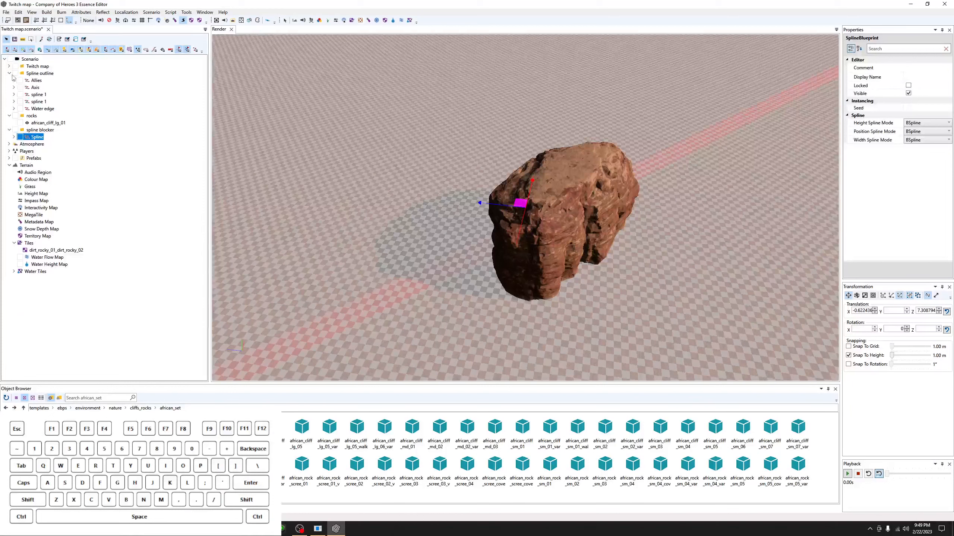
pyautogui.click(9, 74)
pyautogui.click(14, 101)
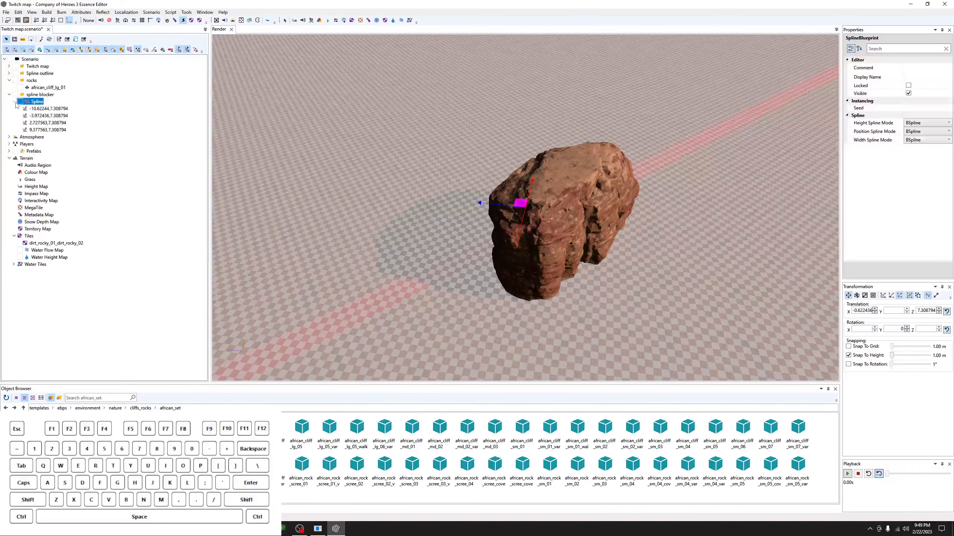
# Add a Wall Component to the spline in the spline blocker layer and open the component's properties.
pyautogui.rightClick(39, 102)
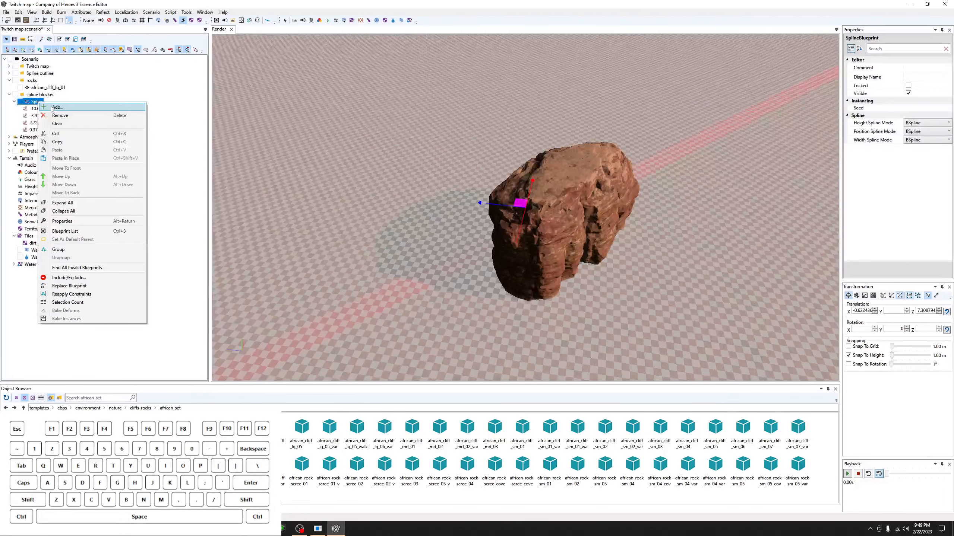
pyautogui.click(56, 108)
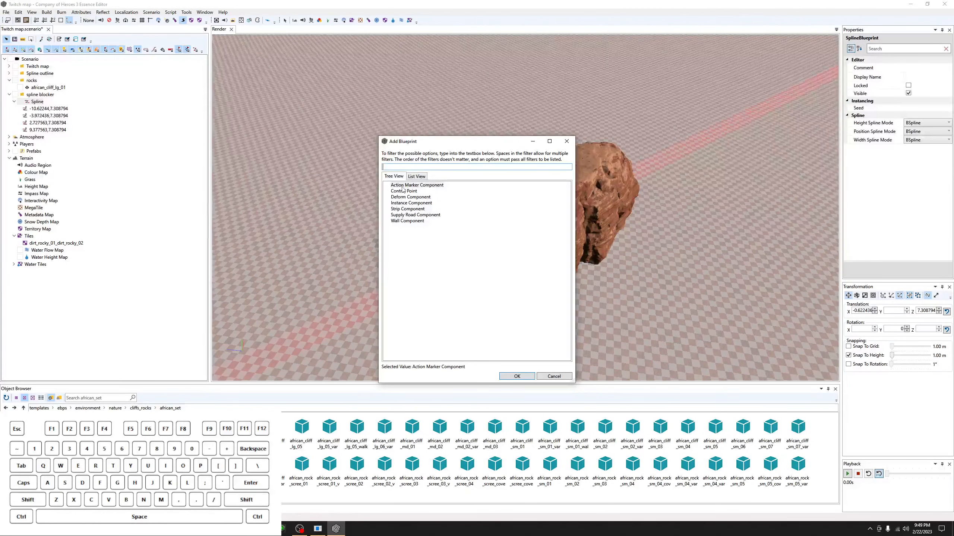
pyautogui.click(406, 221)
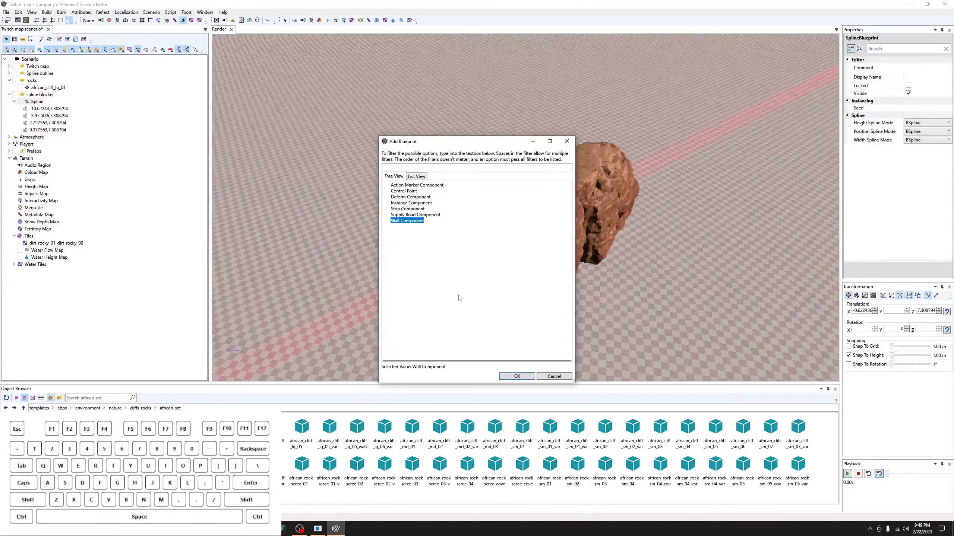
pyautogui.click(517, 376)
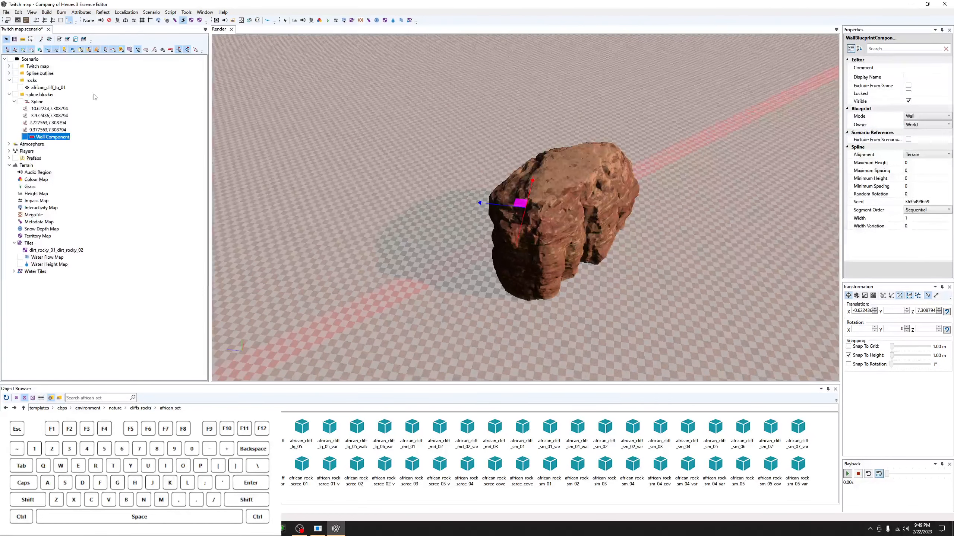
pyautogui.rightClick(49, 138)
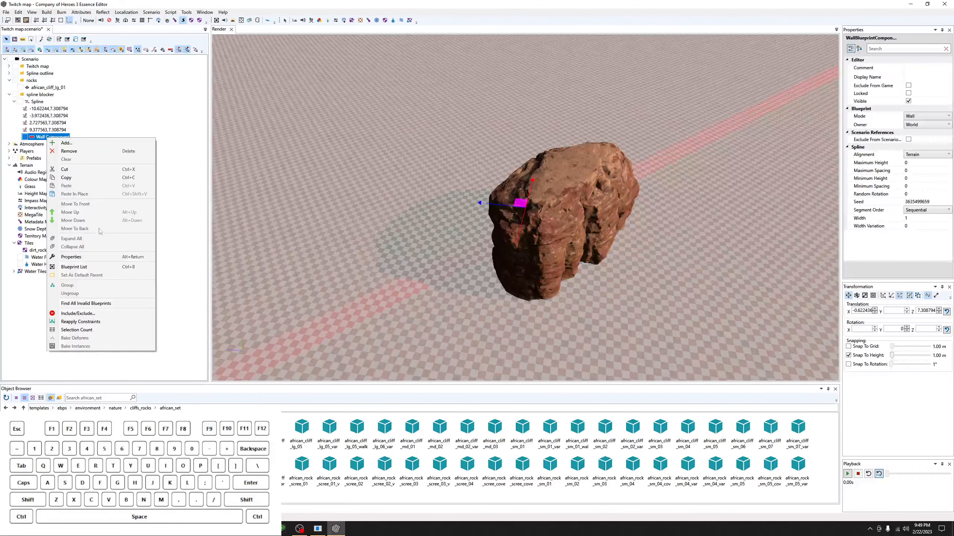
pyautogui.click(96, 258)
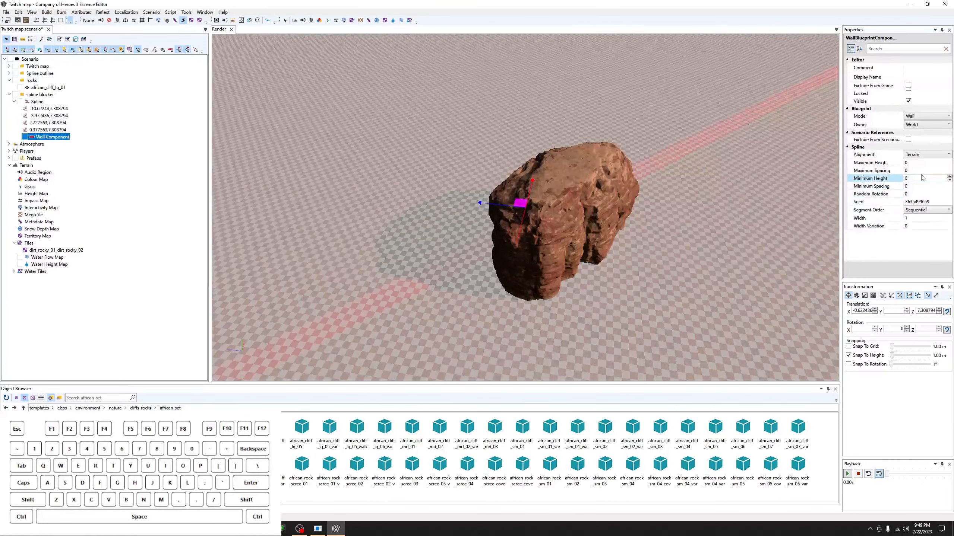
# Add an Entity blueprint to the Wall Component of the spline in the spline blocker layer.
pyautogui.rightClick(63, 137)
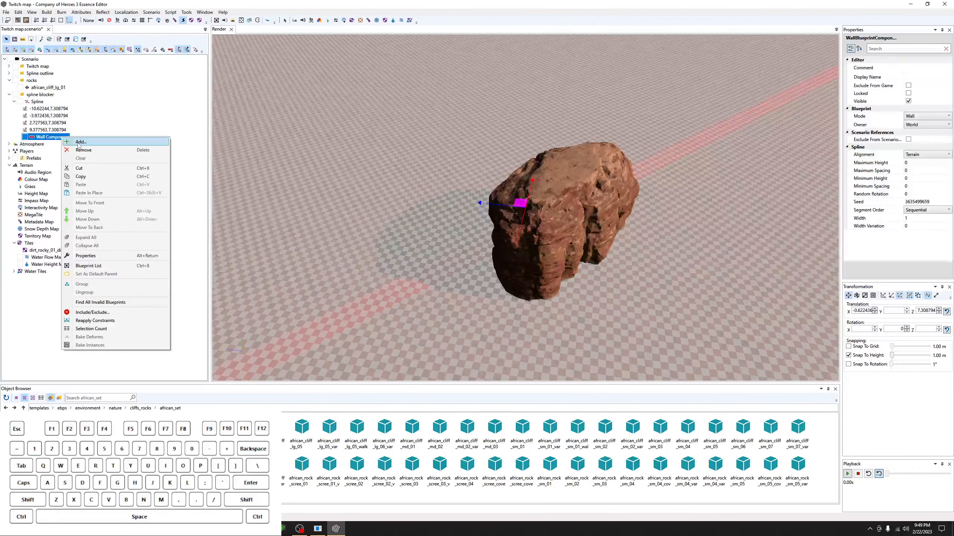
pyautogui.click(80, 142)
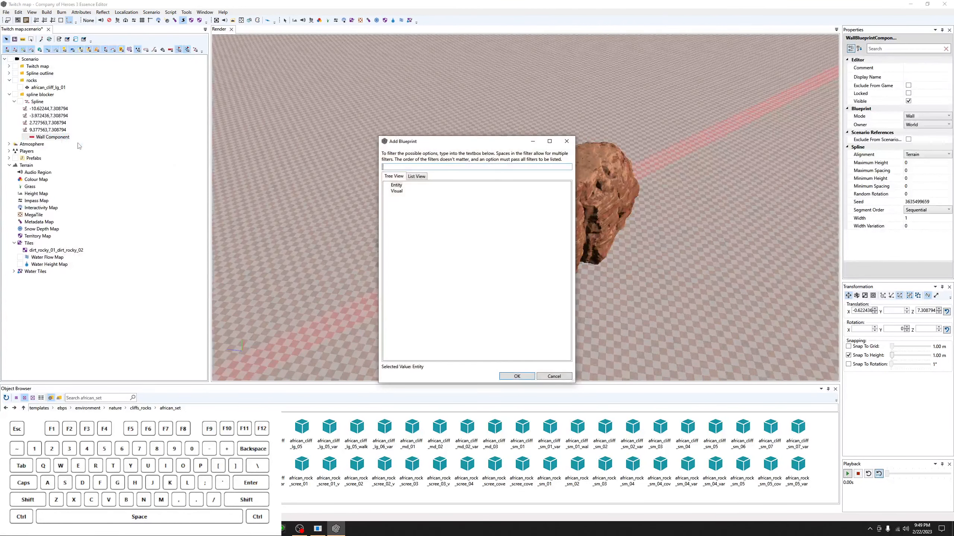
pyautogui.click(396, 185)
pyautogui.click(516, 376)
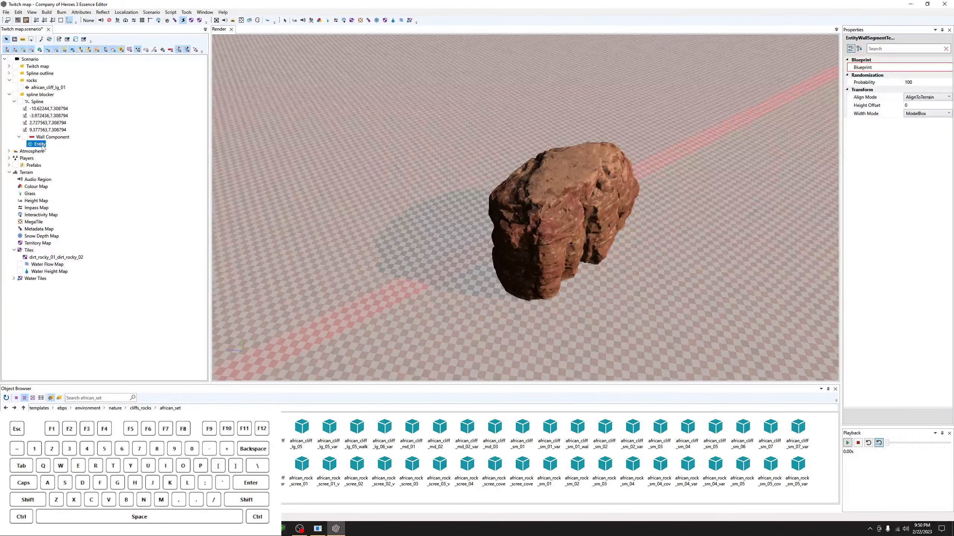
# Assign the gb_1x6_move_shot_sight_blocker blueprint from the gameplay blockers folder to the wall's entity.
pyautogui.click(924, 66)
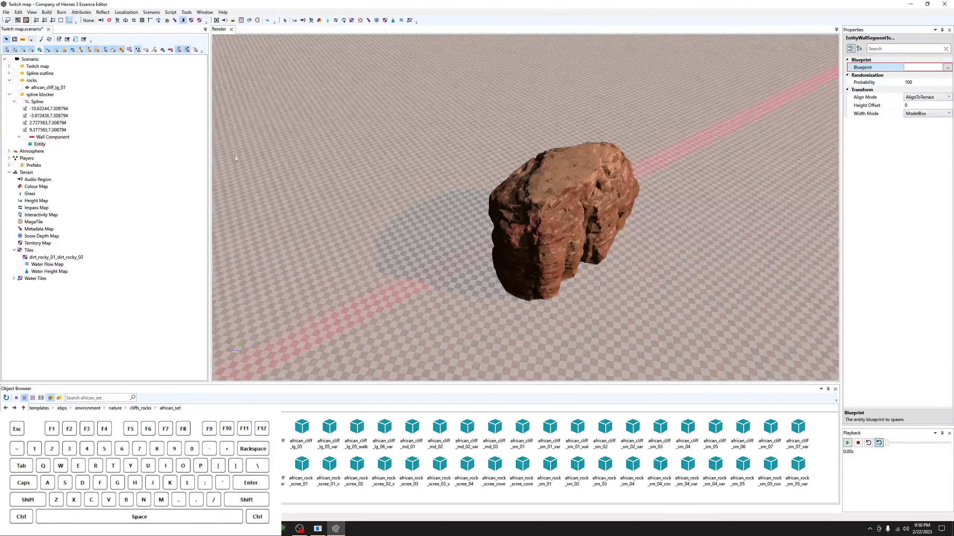
pyautogui.click(948, 67)
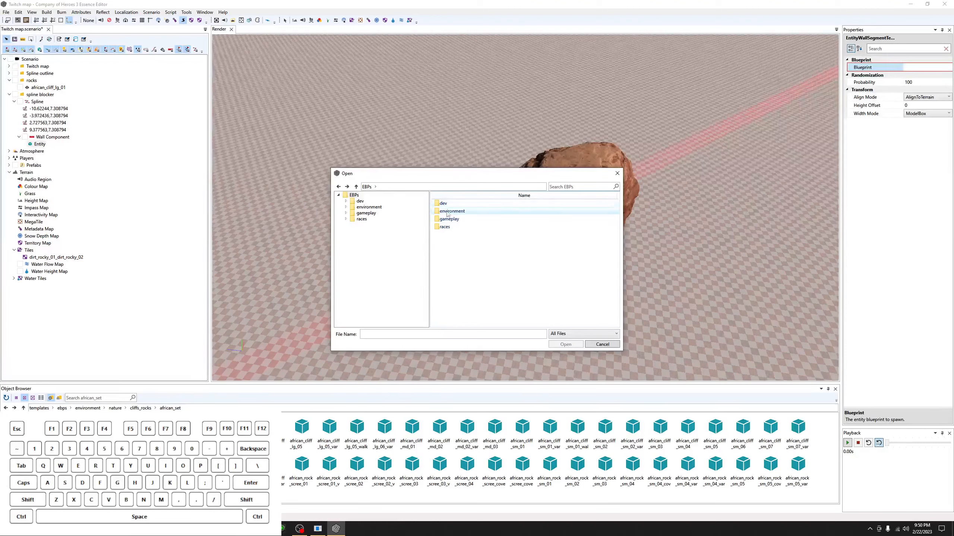
pyautogui.doubleClick(465, 220)
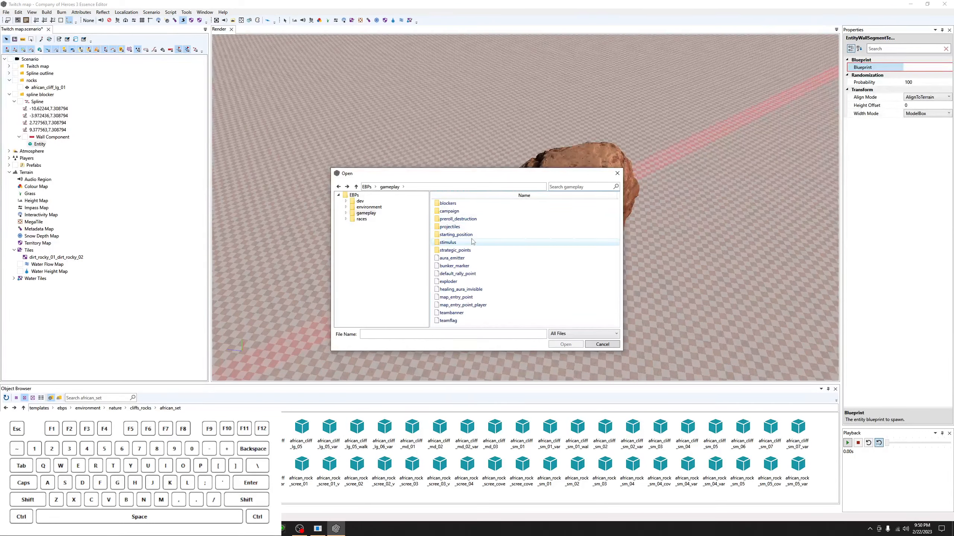
pyautogui.doubleClick(453, 205)
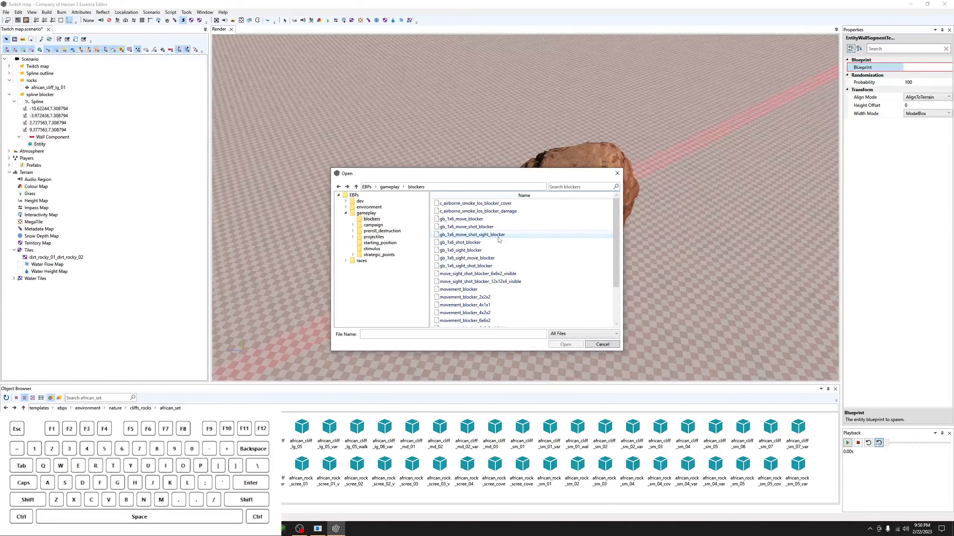
pyautogui.moveTo(524, 173); pyautogui.dragTo(339, 174)
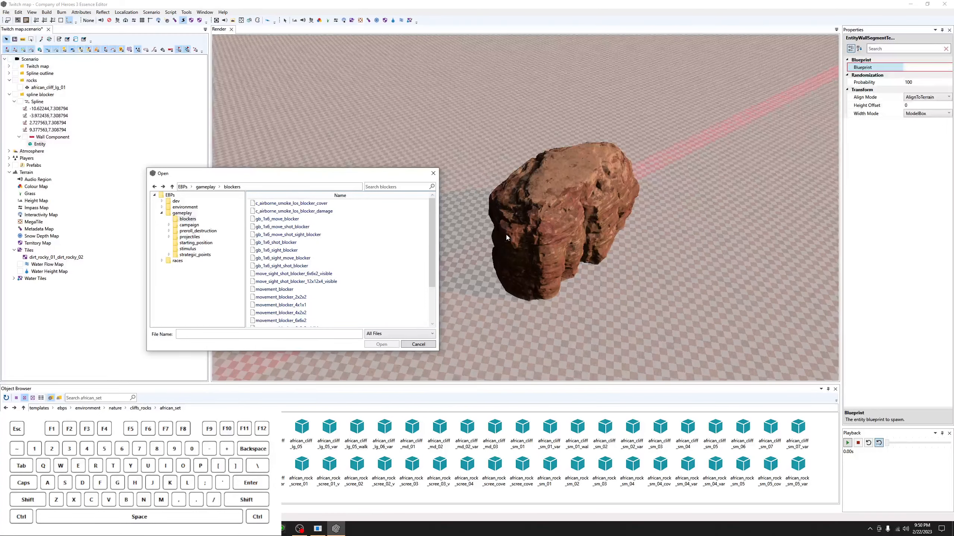
pyautogui.click(312, 235)
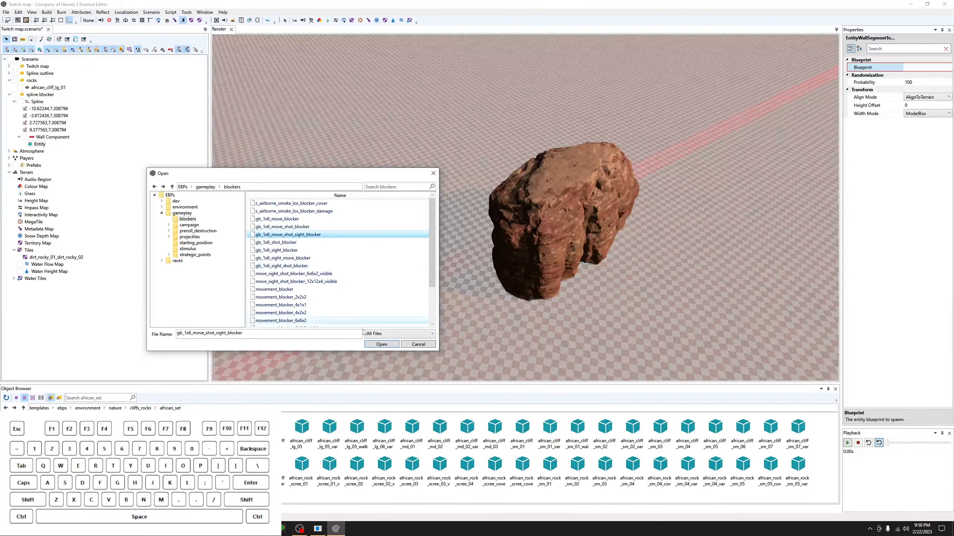
pyautogui.click(381, 344)
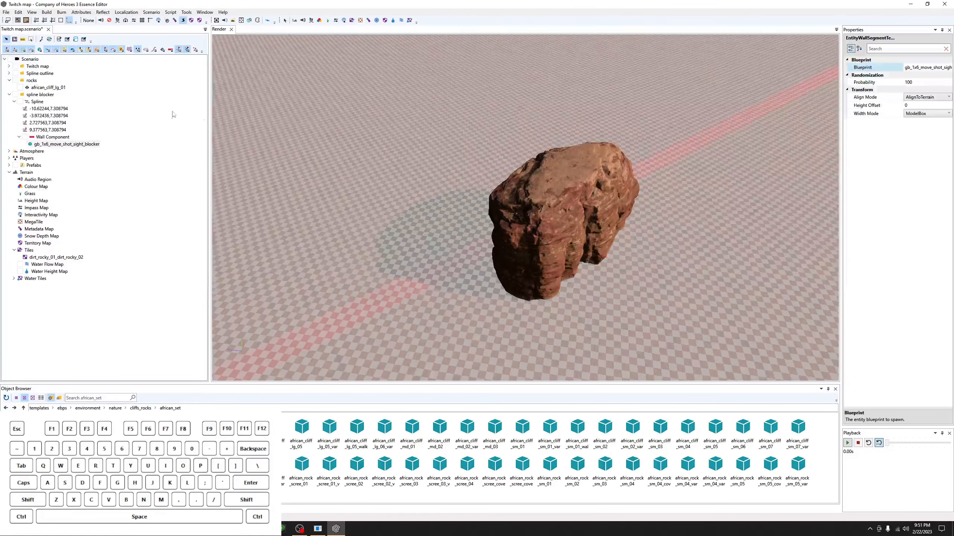
# Move the blocker spline out from under the cliff to about X 0.41, Z 14.16 and inspect its wall segments.
pyautogui.moveTo(394, 218); pyautogui.dragTo(635, 222, button='middle')
pyautogui.click(505, 206)
pyautogui.moveTo(499, 225); pyautogui.dragTo(505, 237, button='middle')
pyautogui.scroll(5, 505, 237)
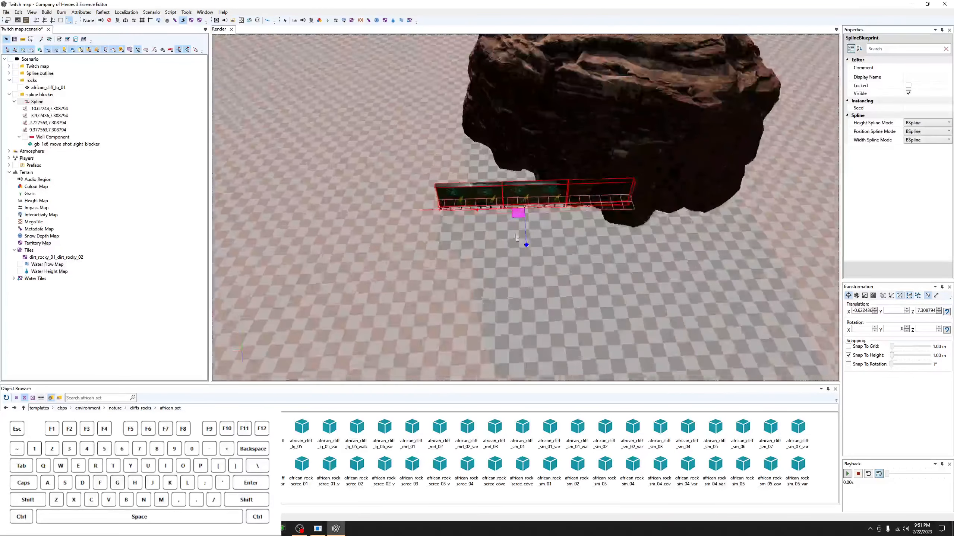
pyautogui.moveTo(519, 215); pyautogui.dragTo(508, 283)
pyautogui.click(570, 346)
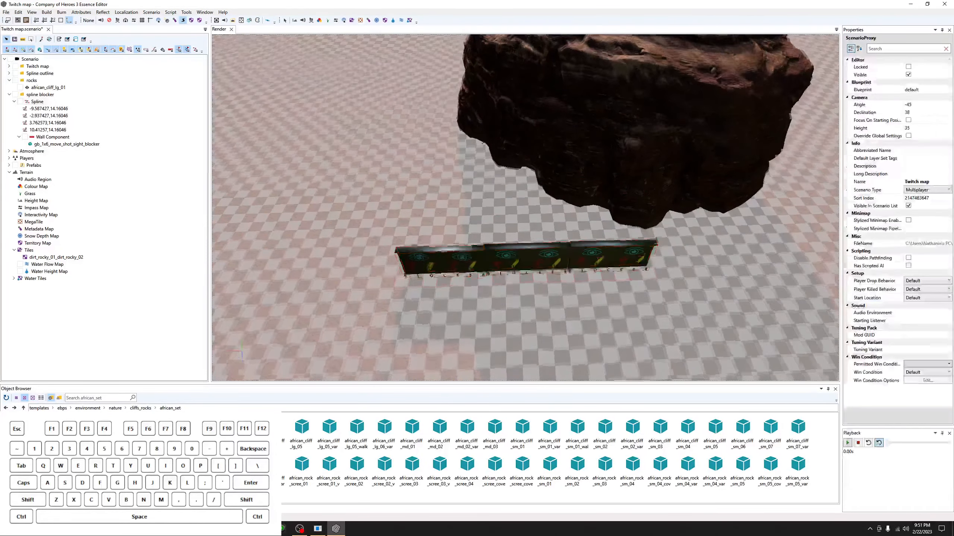
pyautogui.moveTo(569, 346); pyautogui.dragTo(569, 297, button='middle')
pyautogui.scroll(5, 569, 297)
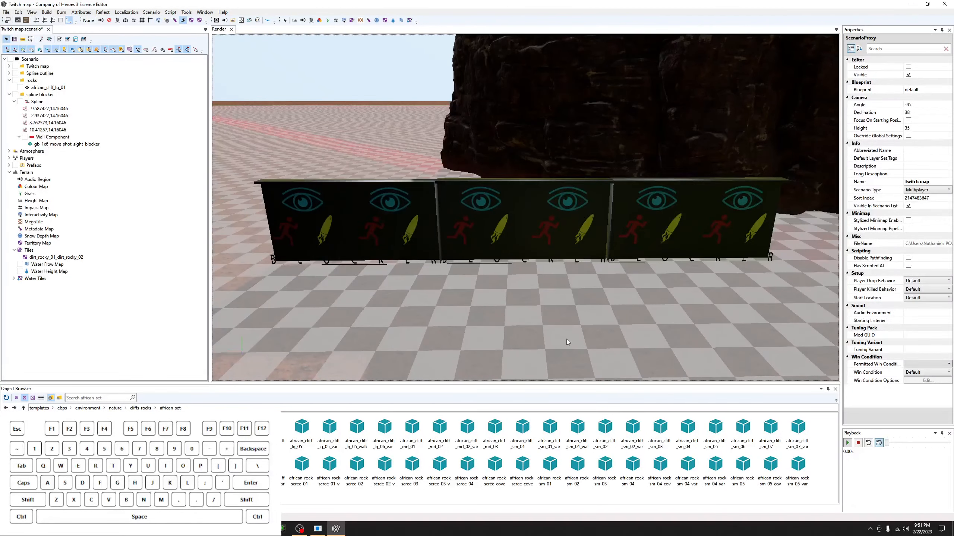
pyautogui.moveTo(553, 336); pyautogui.dragTo(744, 349, button='middle')
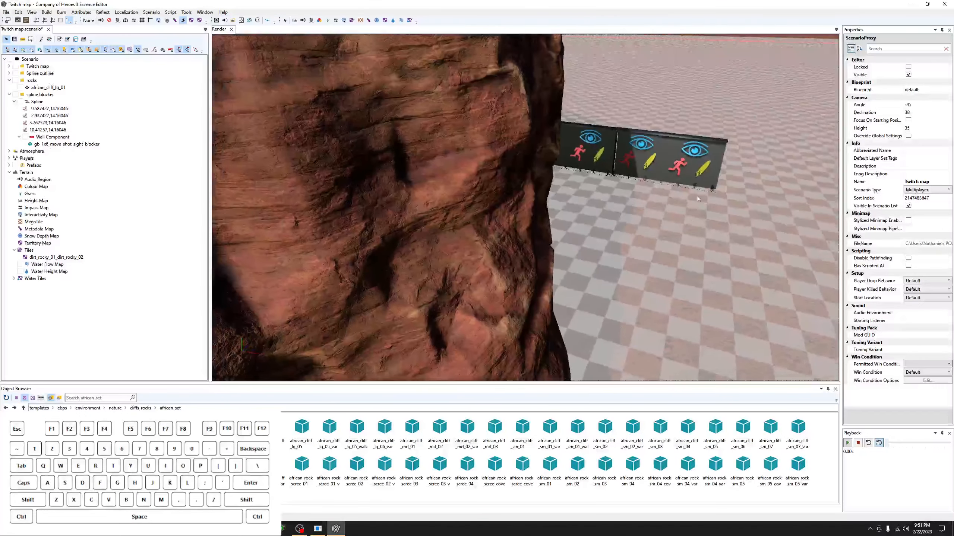
# Move the blocker spline onto open ground beside the cliff, at about X 28.74, Z 2.39.
pyautogui.click(677, 174)
pyautogui.moveTo(677, 174); pyautogui.dragTo(202, 61, button='middle')
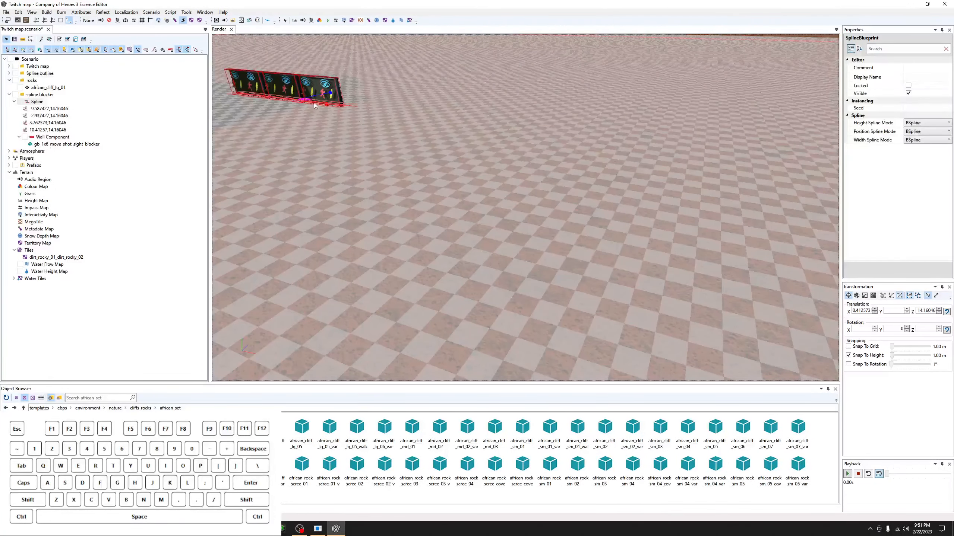
pyautogui.moveTo(327, 94); pyautogui.dragTo(449, 166)
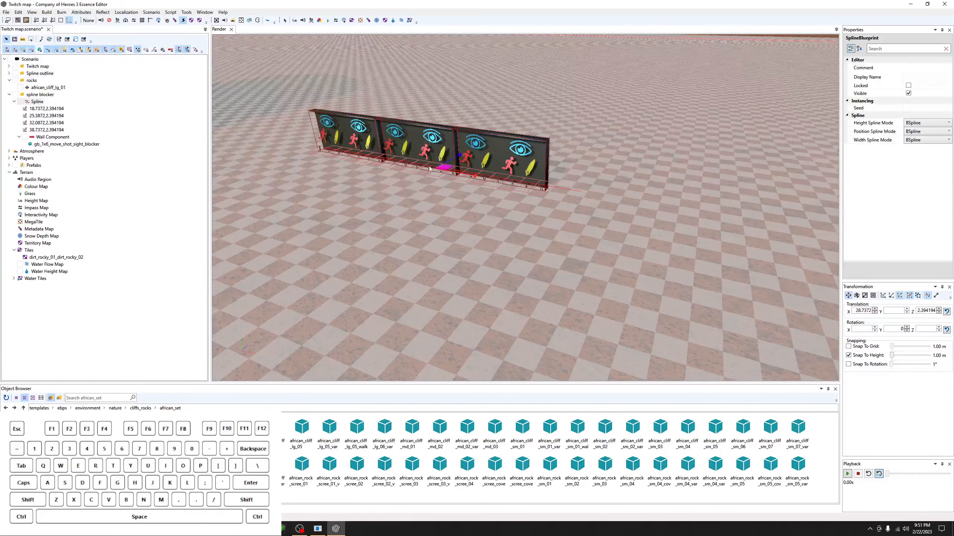
pyautogui.moveTo(449, 166); pyautogui.dragTo(533, 169, button='middle')
pyautogui.moveTo(291, 166); pyautogui.dragTo(431, 88, button='middle')
# Switch the terrain display from the checkerboard to the ground texture with grid lines, and examine the symbols on the blocker wall.
pyautogui.click(149, 21)
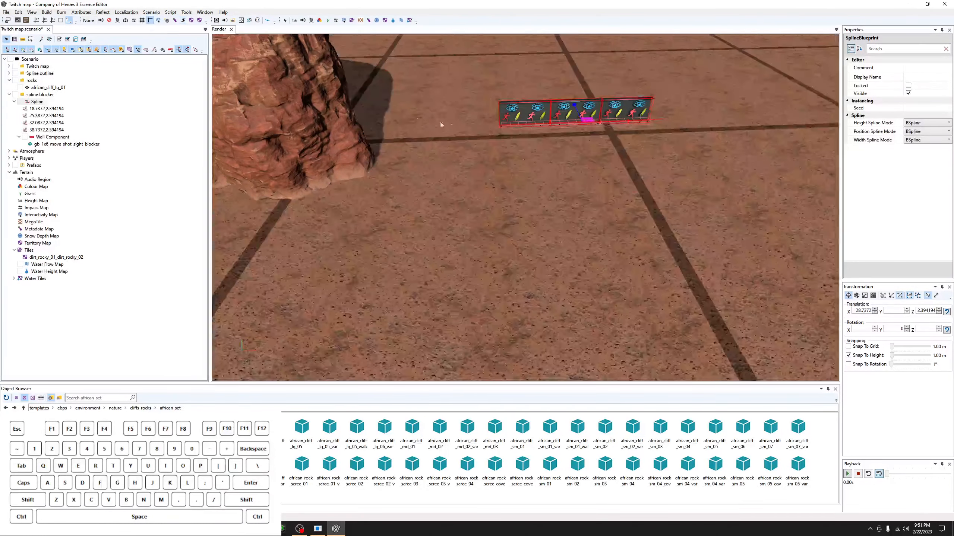
pyautogui.moveTo(440, 124); pyautogui.dragTo(527, 133, button='middle')
pyautogui.scroll(5, 526, 144)
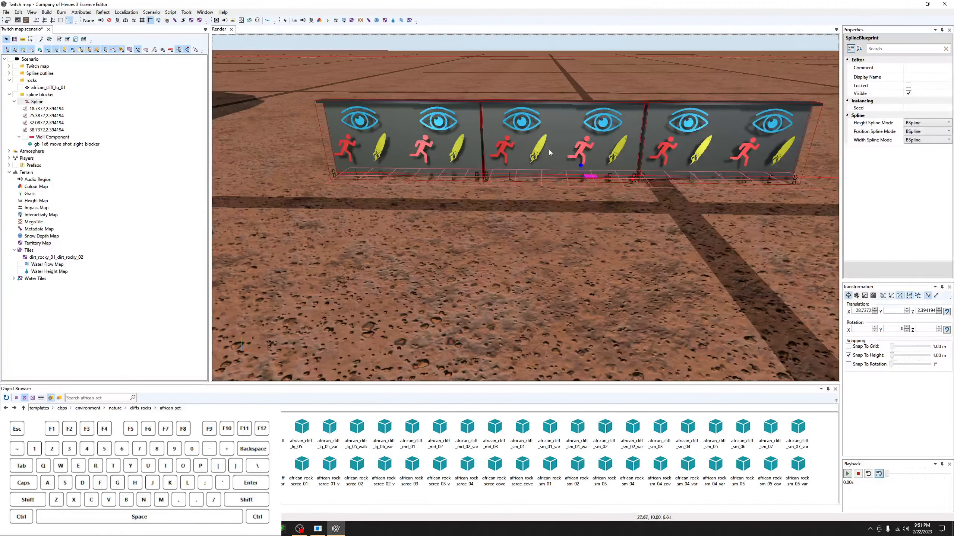
pyautogui.scroll(-2, 409, 170)
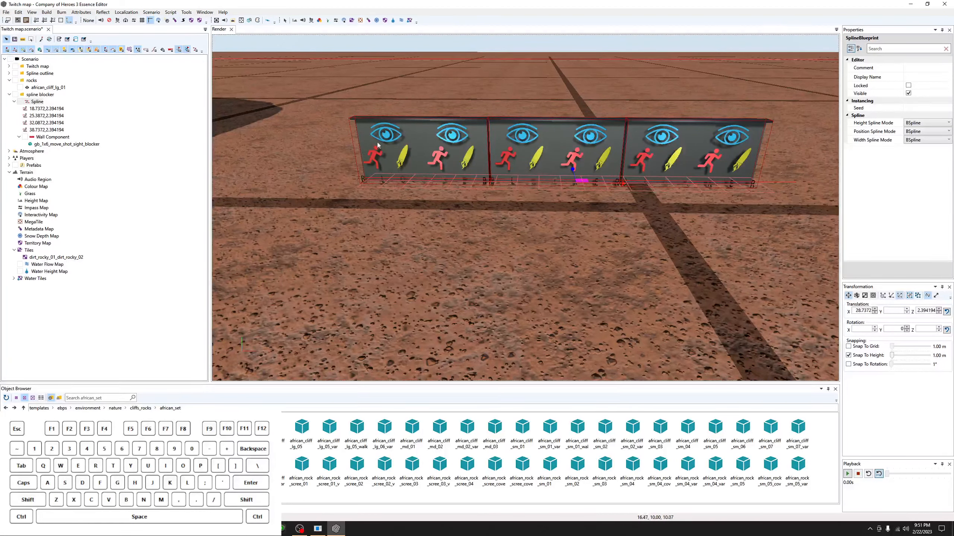
pyautogui.scroll(-5, 397, 120)
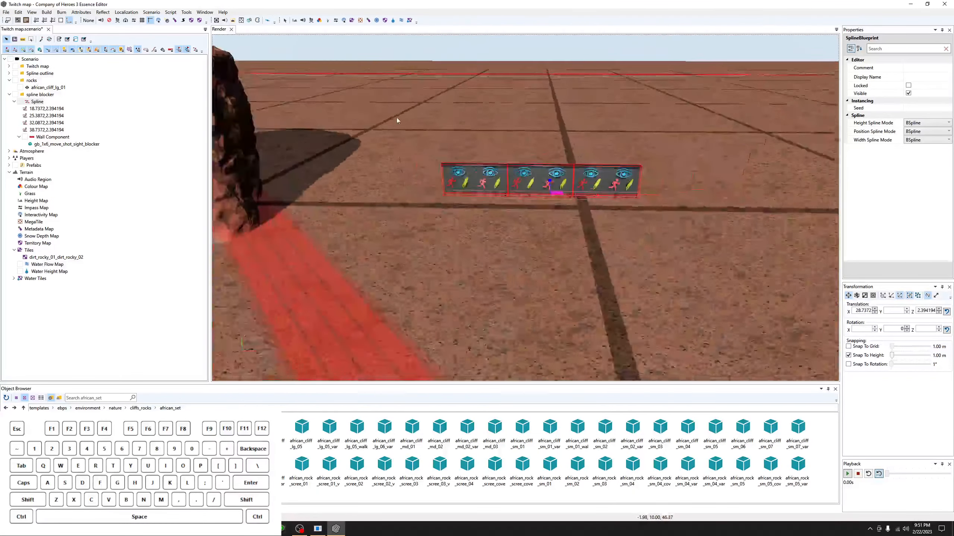
# Change the wall entity's blueprint to gb_1x6_move_blocker and inspect the resulting wall segments.
pyautogui.click(67, 144)
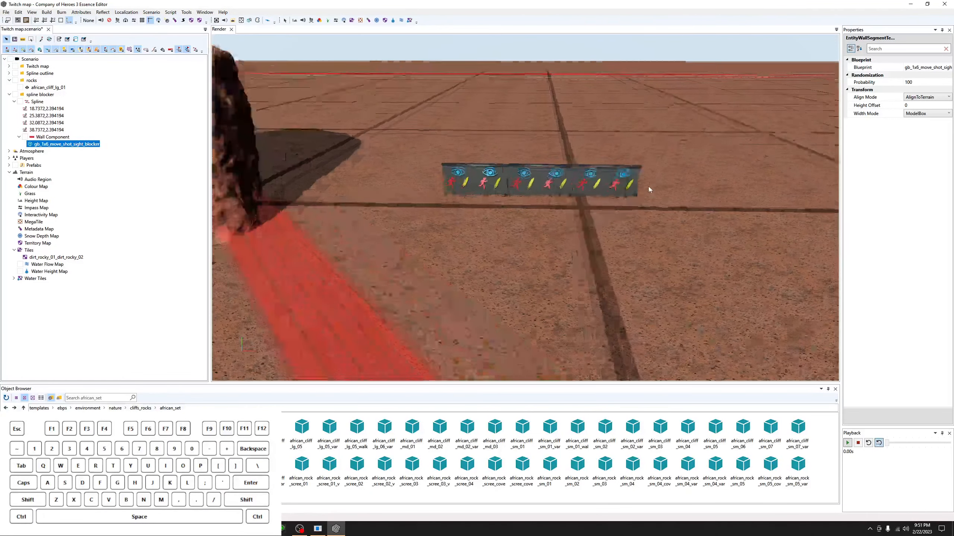
pyautogui.click(927, 67)
pyautogui.click(948, 68)
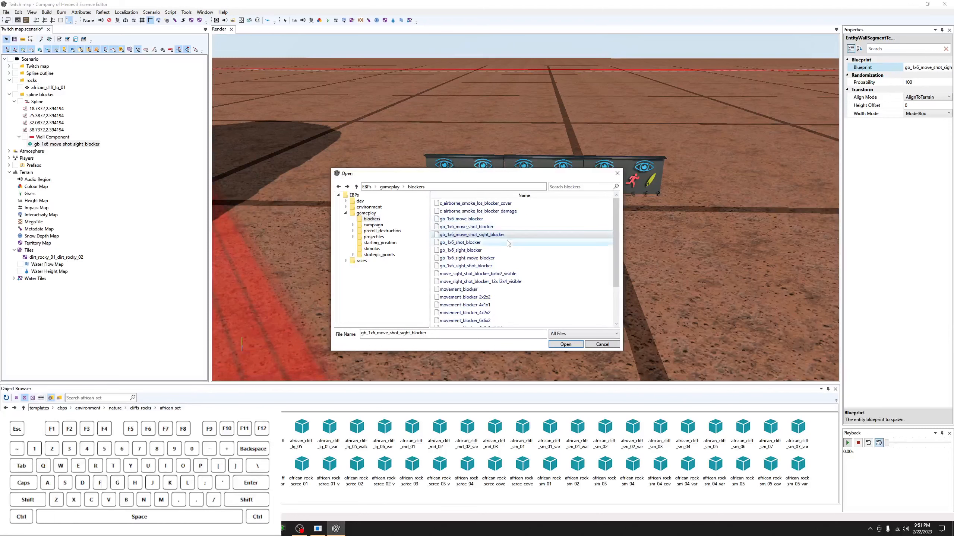
pyautogui.click(470, 220)
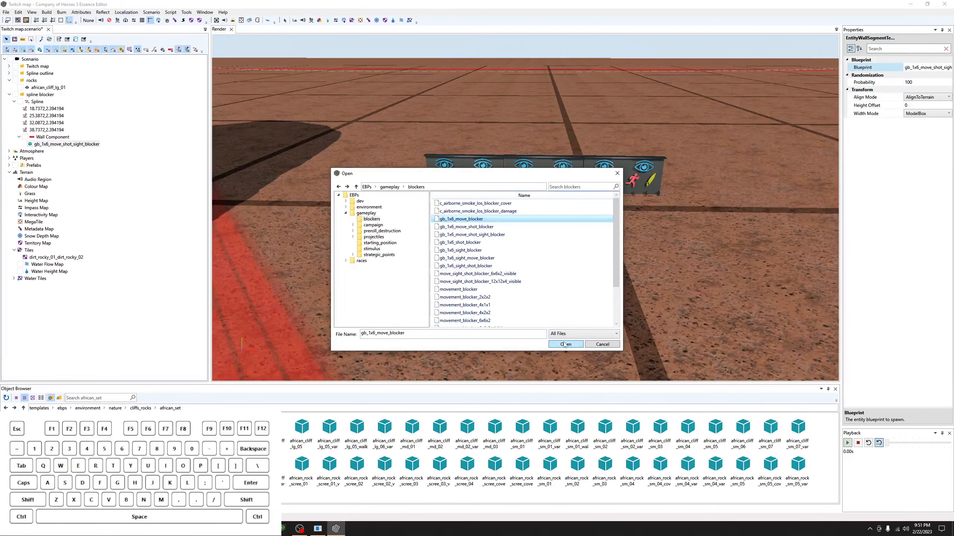
pyautogui.click(565, 344)
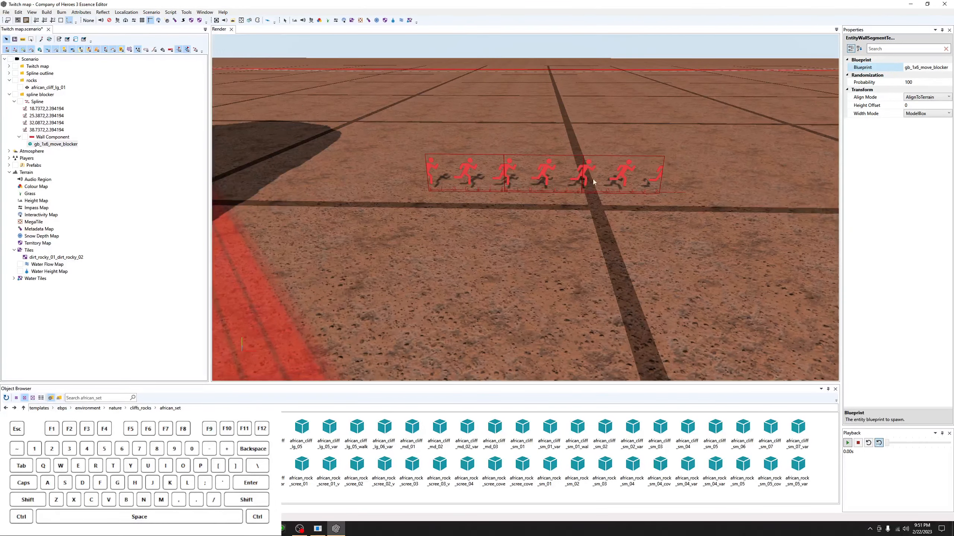
pyautogui.moveTo(492, 189); pyautogui.dragTo(489, 189, button='middle')
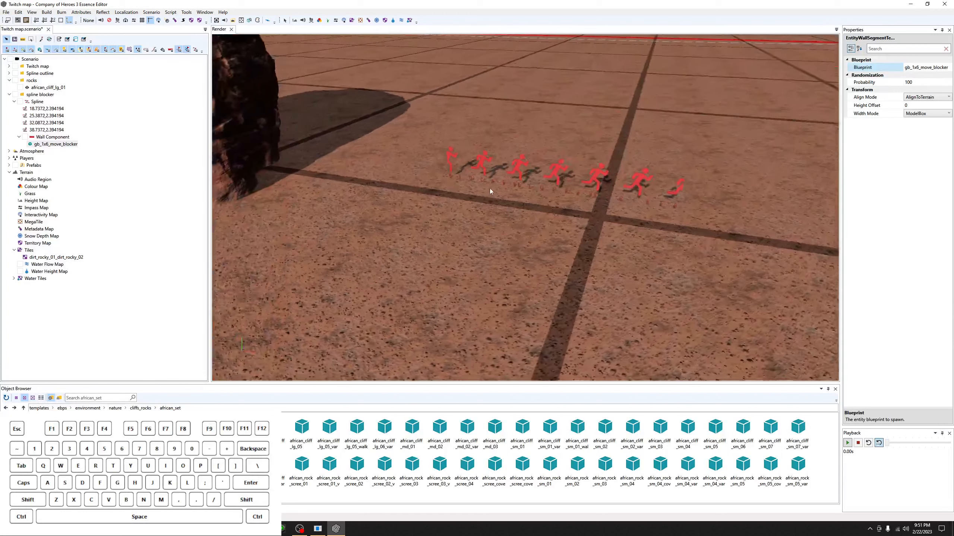
pyautogui.click(555, 173)
pyautogui.moveTo(555, 172); pyautogui.dragTo(514, 165, button='middle')
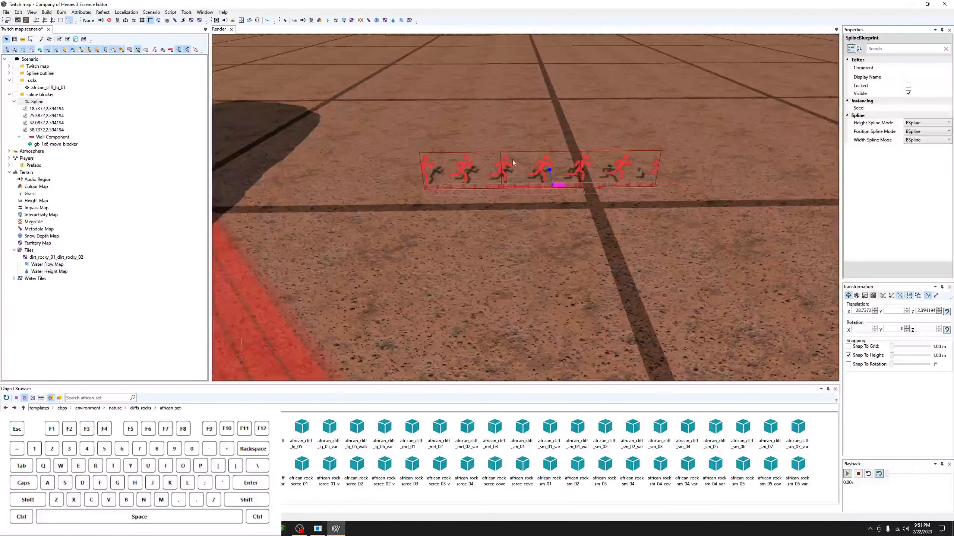
# Change the wall entity's blueprint to gb_1x6_move_shot_blocker.
pyautogui.click(925, 108)
pyautogui.click(52, 138)
pyautogui.click(59, 145)
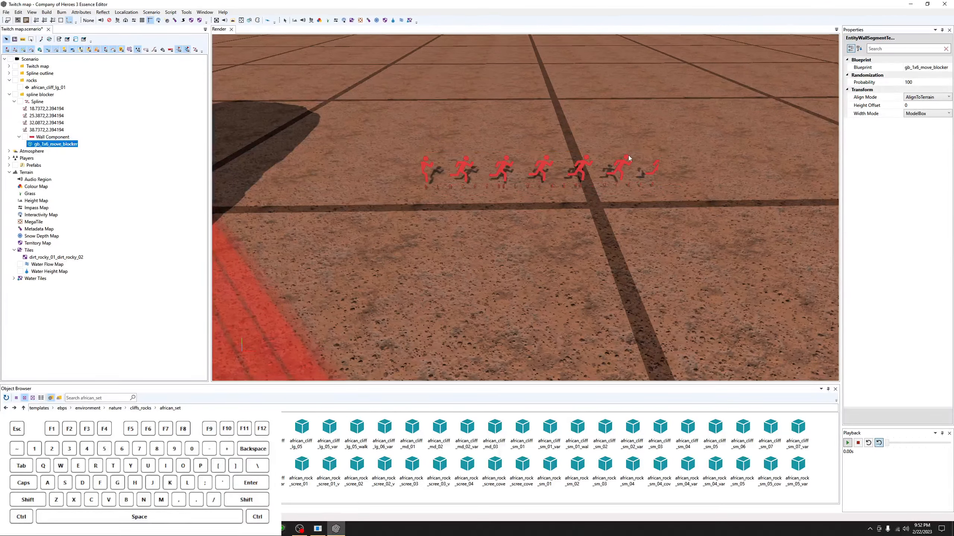
pyautogui.click(944, 68)
pyautogui.click(946, 68)
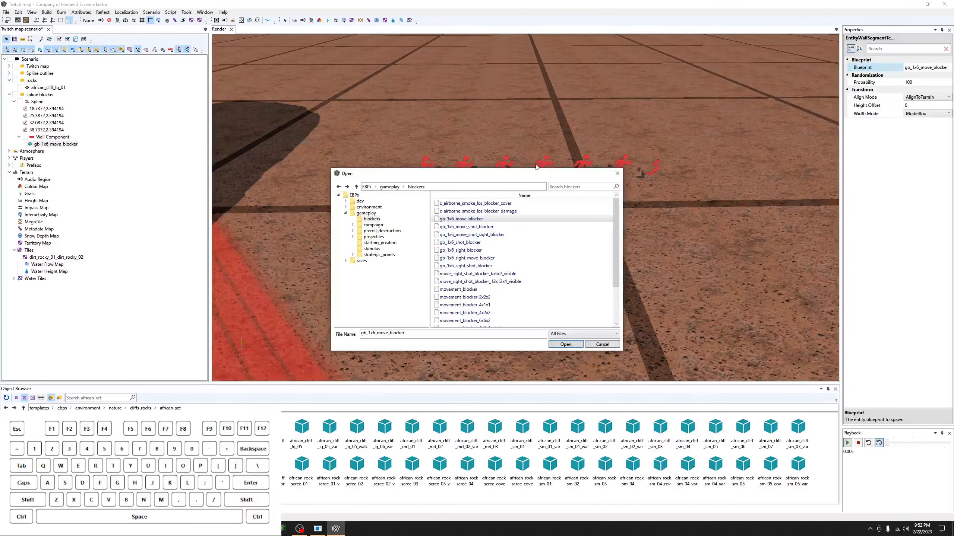
pyautogui.click(488, 227)
pyautogui.click(557, 345)
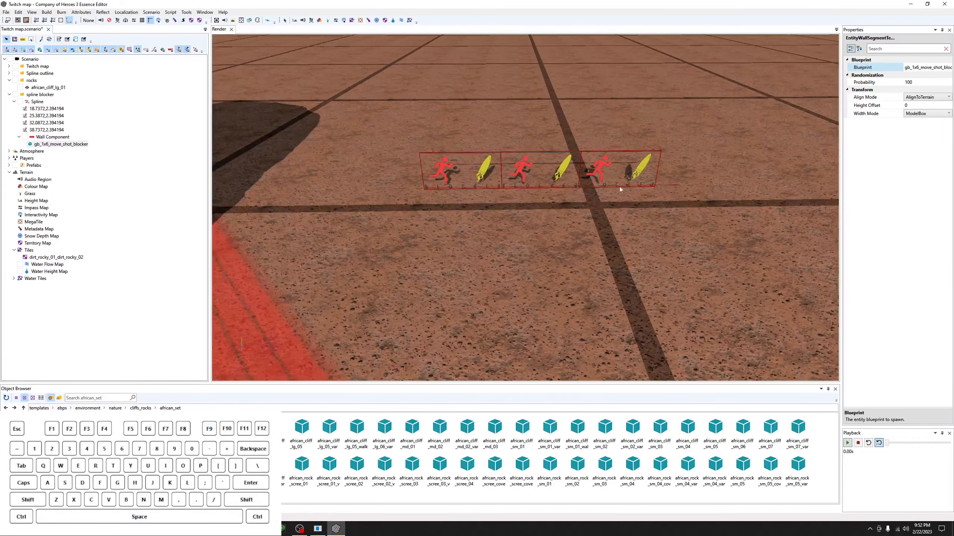
# Set the wall entity's blueprint back to gb_1x6_move_shot_sight_blocker.
pyautogui.click(946, 68)
pyautogui.click(482, 236)
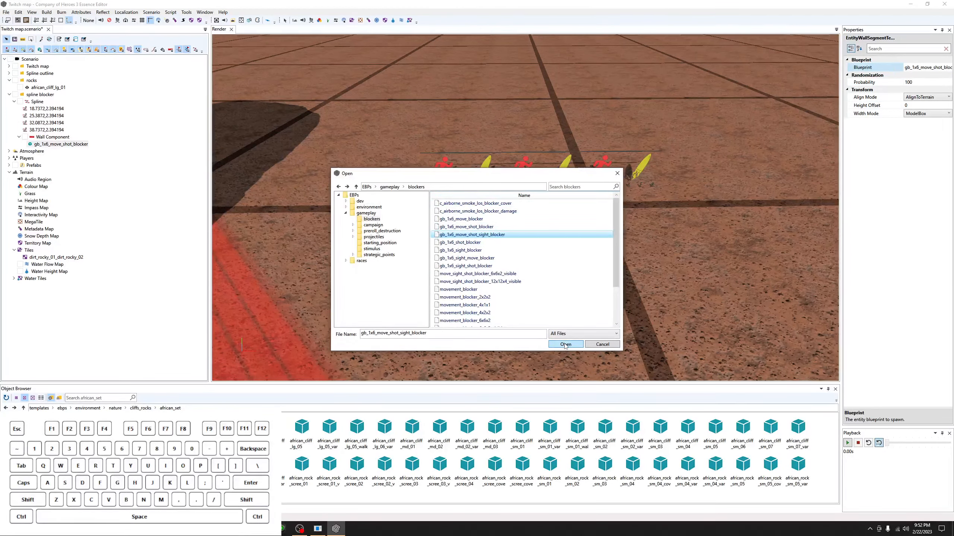
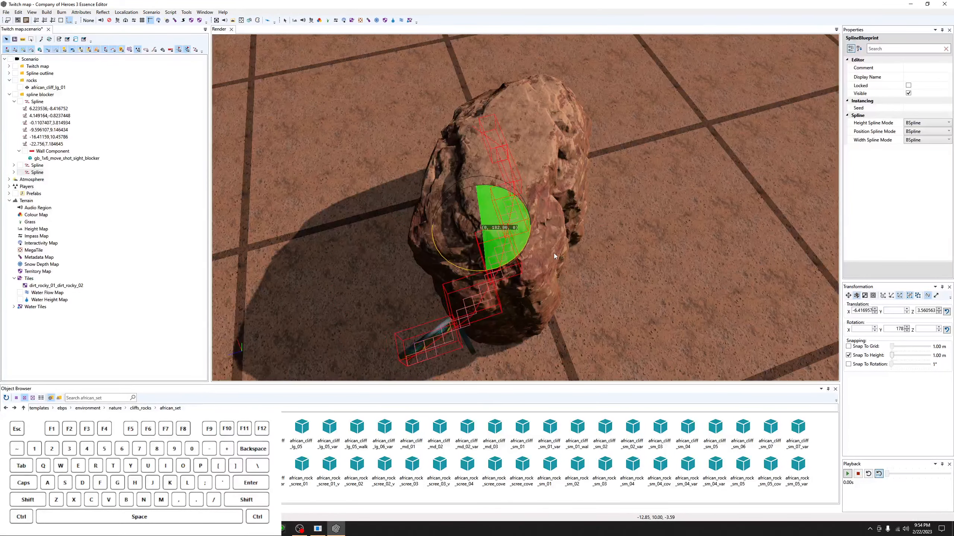
# Move the rotated blocker spline into place along the side of the african_cliff_lg_01 rock and deselect it.
pyautogui.press('w')
pyautogui.moveTo(554, 256); pyautogui.dragTo(585, 232, button='middle')
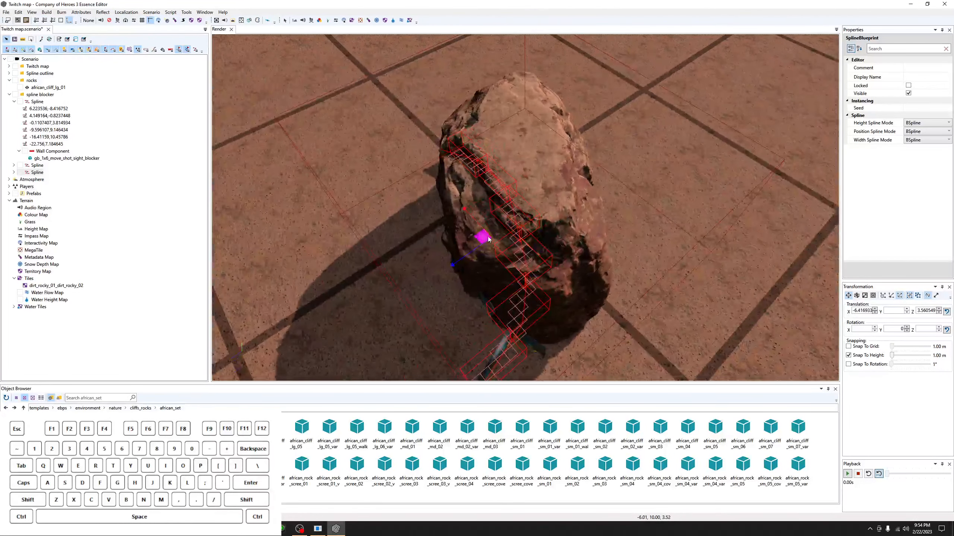
pyautogui.moveTo(488, 239); pyautogui.dragTo(557, 220)
pyautogui.moveTo(556, 220); pyautogui.dragTo(496, 236, button='middle')
pyautogui.moveTo(513, 236); pyautogui.dragTo(510, 241)
pyautogui.moveTo(510, 241); pyautogui.dragTo(574, 186, button='middle')
pyautogui.scroll(-3, 605, 271)
pyautogui.click(498, 185)
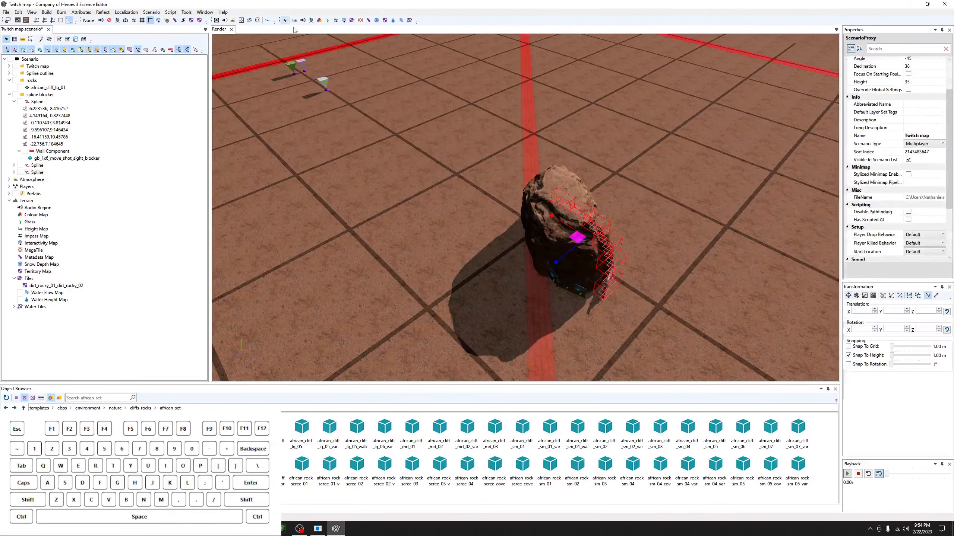
# Collapse the spline blocker layer in the scenario tree with the whole map in view.
pyautogui.scroll(-5, 499, 186)
pyautogui.moveTo(499, 186); pyautogui.dragTo(661, 250, button='middle')
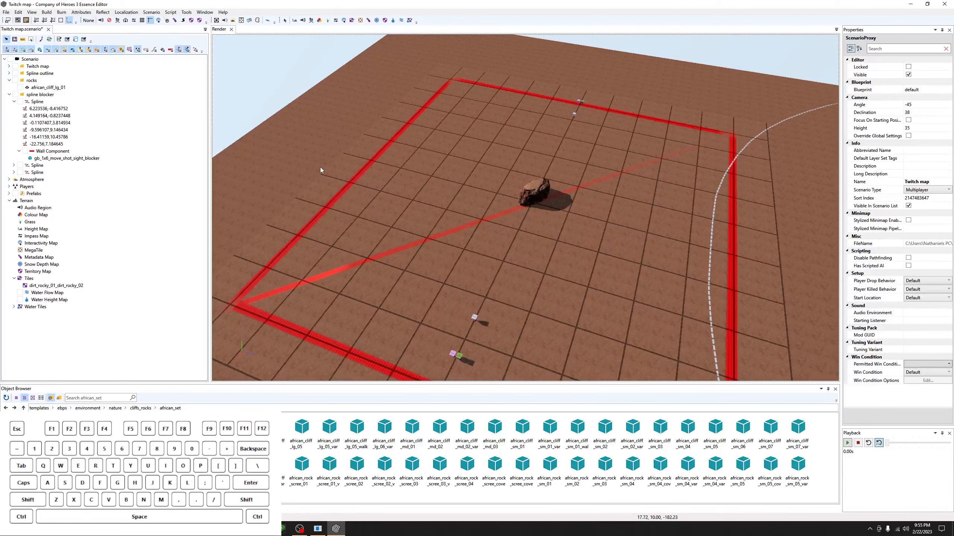
pyautogui.click(9, 94)
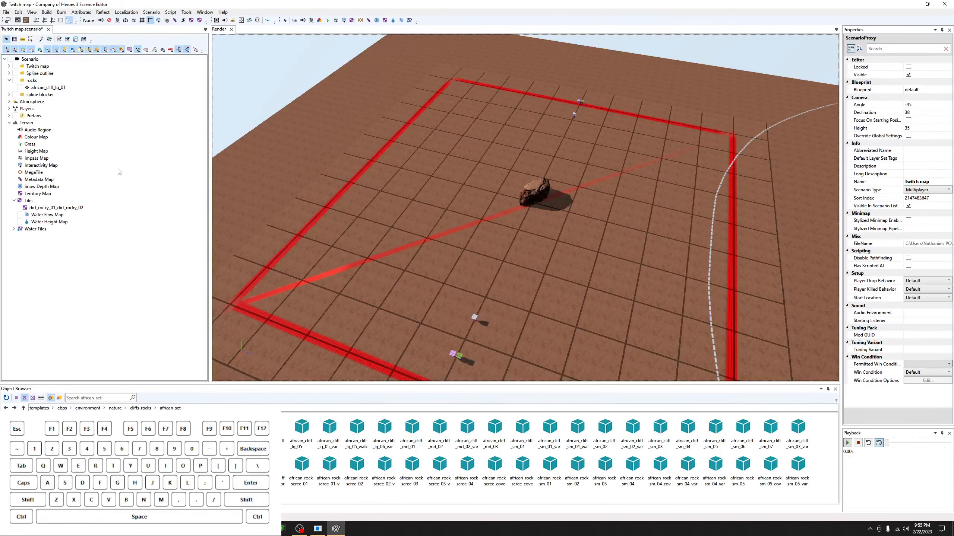
# Stop using the spline blocker layer as the default parent for new objects.
pyautogui.moveTo(453, 237); pyautogui.dragTo(428, 238, button='middle')
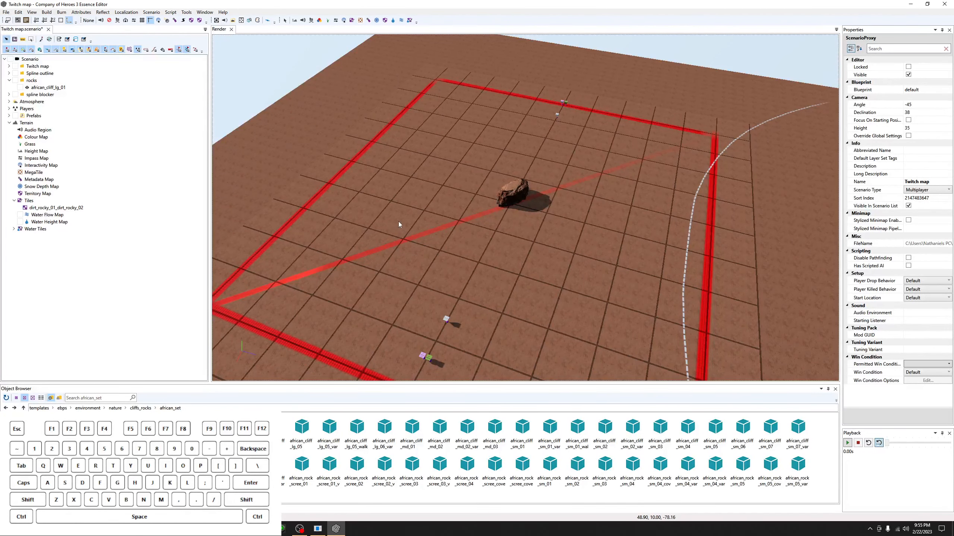
pyautogui.scroll(2, 421, 195)
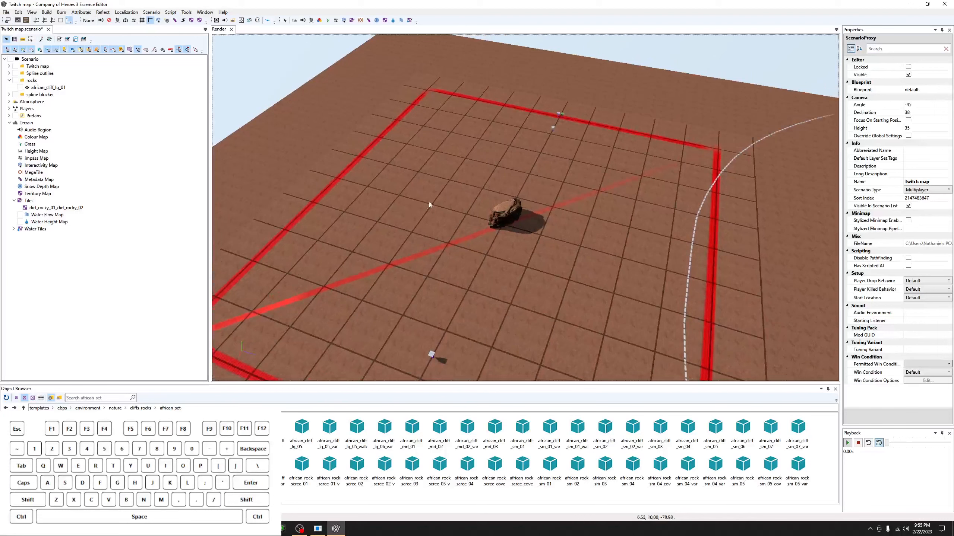
pyautogui.click(494, 208)
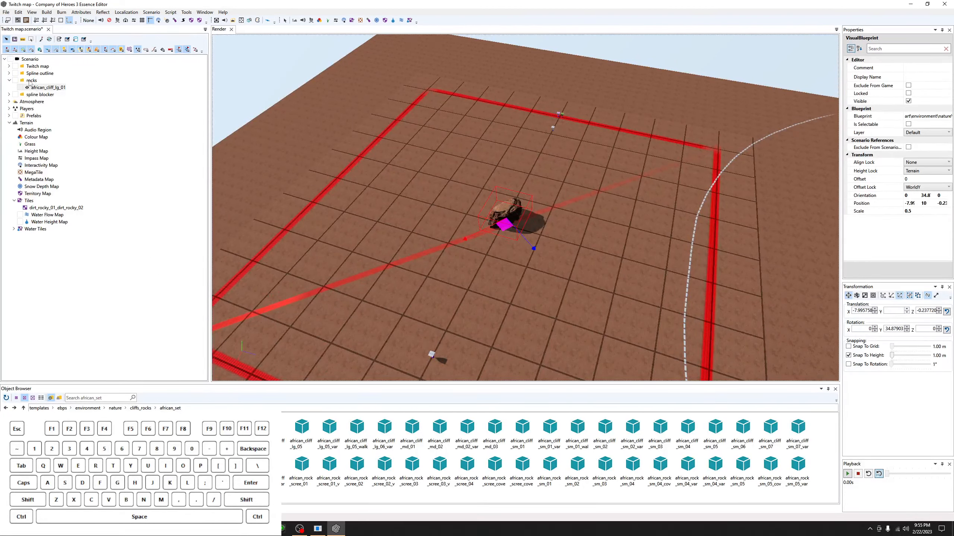
pyautogui.click(9, 94)
pyautogui.click(8, 95)
pyautogui.rightClick(39, 96)
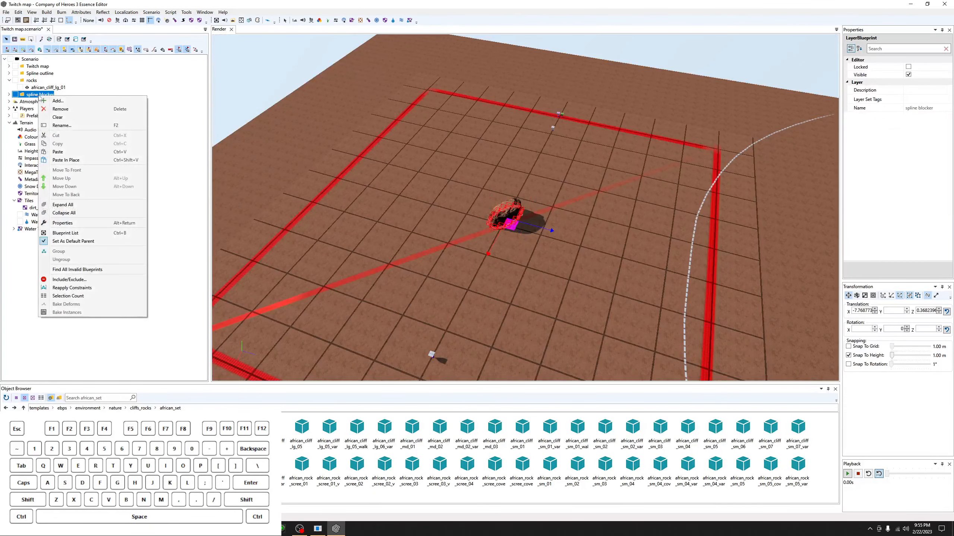
pyautogui.click(65, 242)
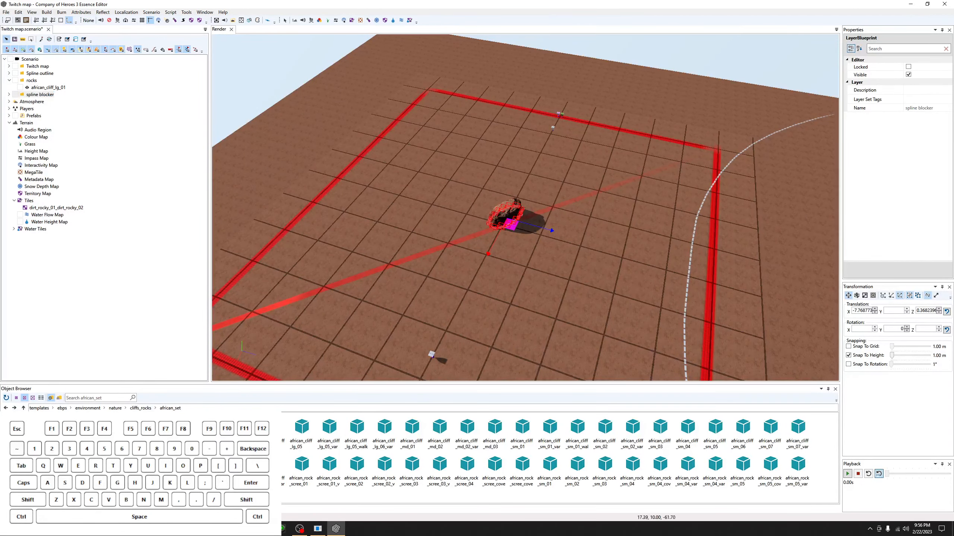
# Place an african_cliff_lg_05 rock near the existing cliff, choosing the rocks layer as its default parent.
pyautogui.moveTo(423, 220)
pyautogui.mouseDown(button='middle')
pyautogui.moveTo(430, 191)
pyautogui.moveTo(423, 220)
pyautogui.mouseUp(button='middle')
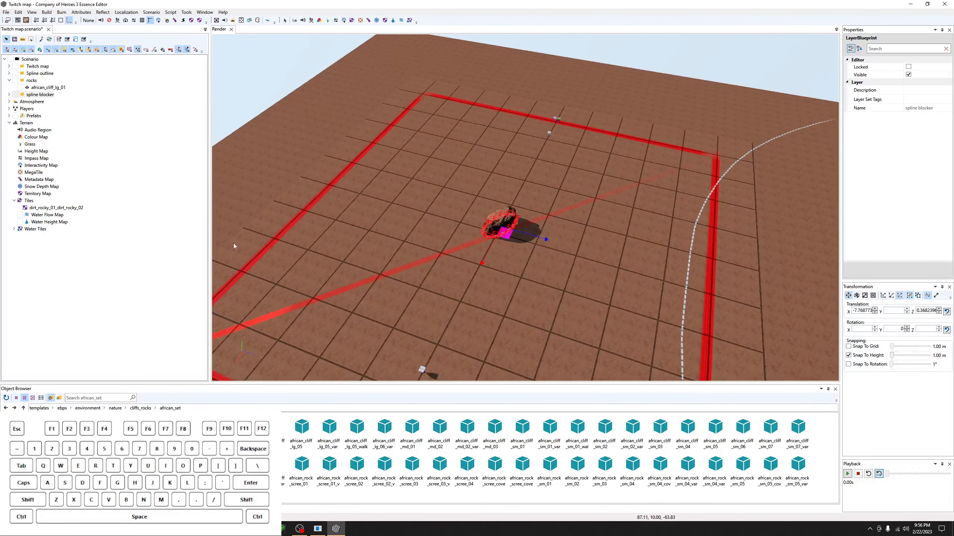
pyautogui.click(424, 303)
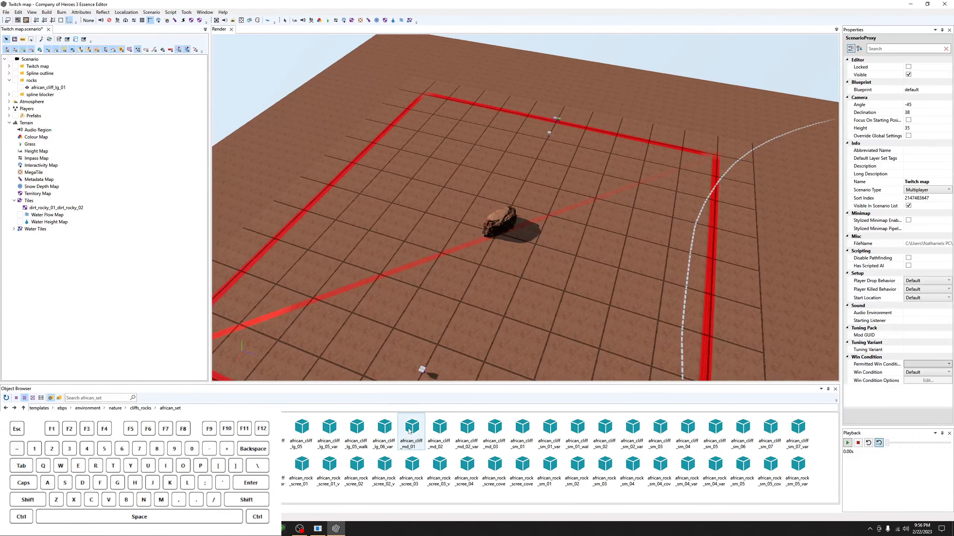
pyautogui.click(301, 432)
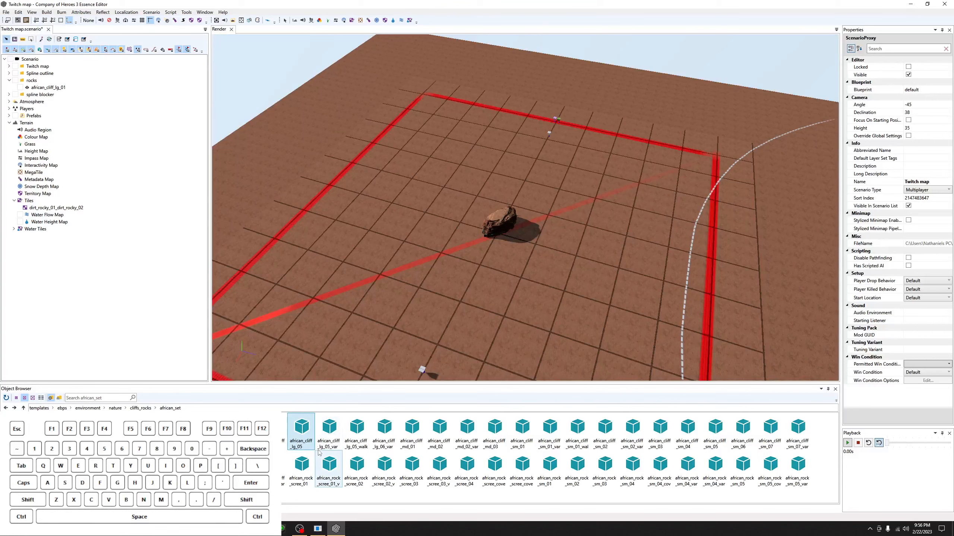
pyautogui.click(427, 211)
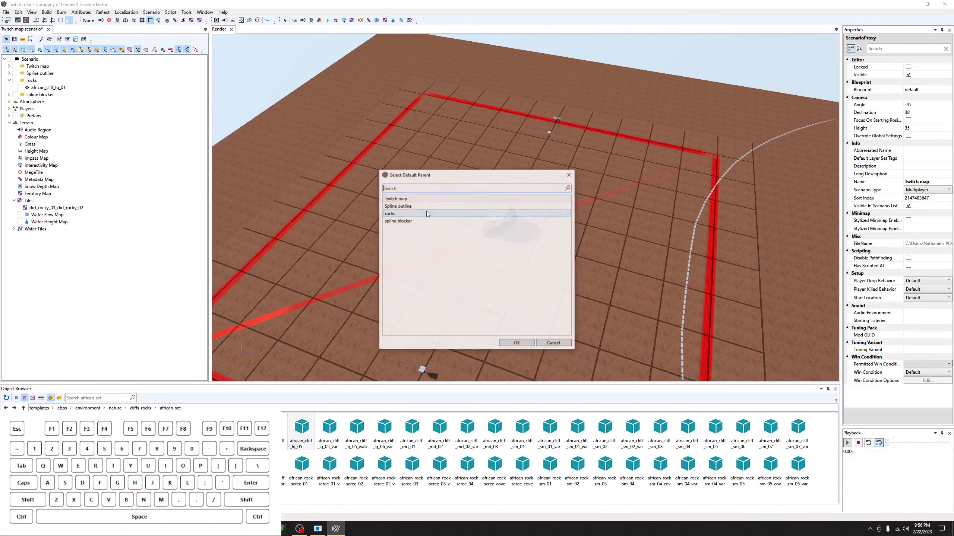
pyautogui.click(409, 198)
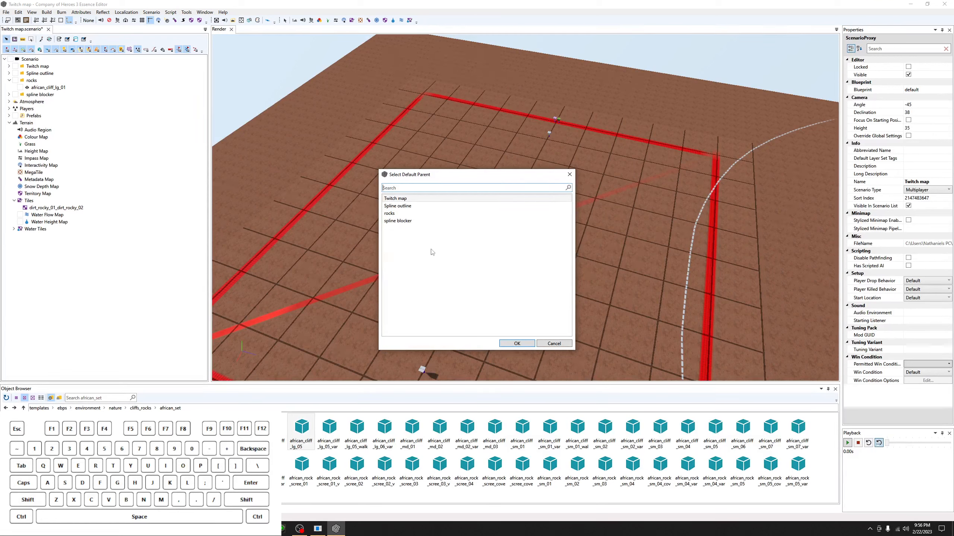
pyautogui.click(404, 216)
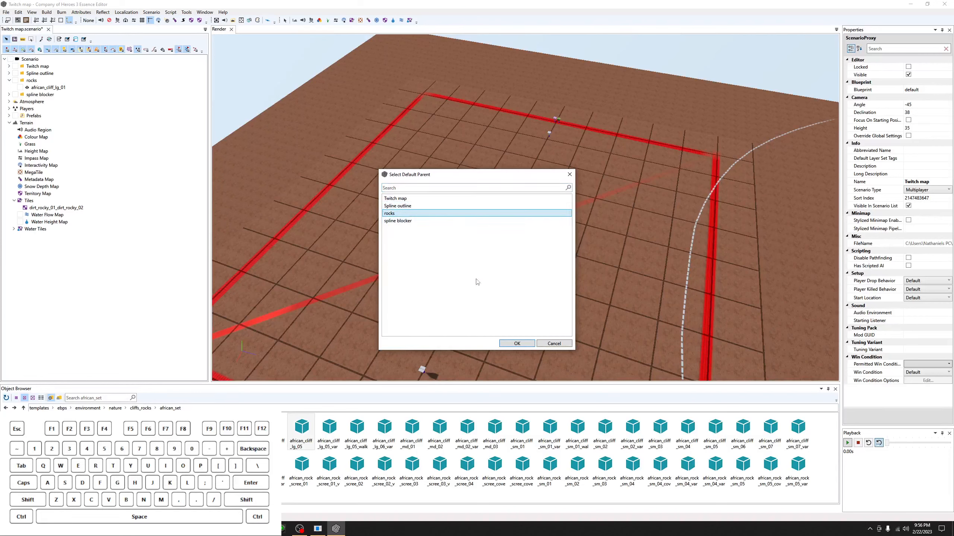
pyautogui.click(516, 343)
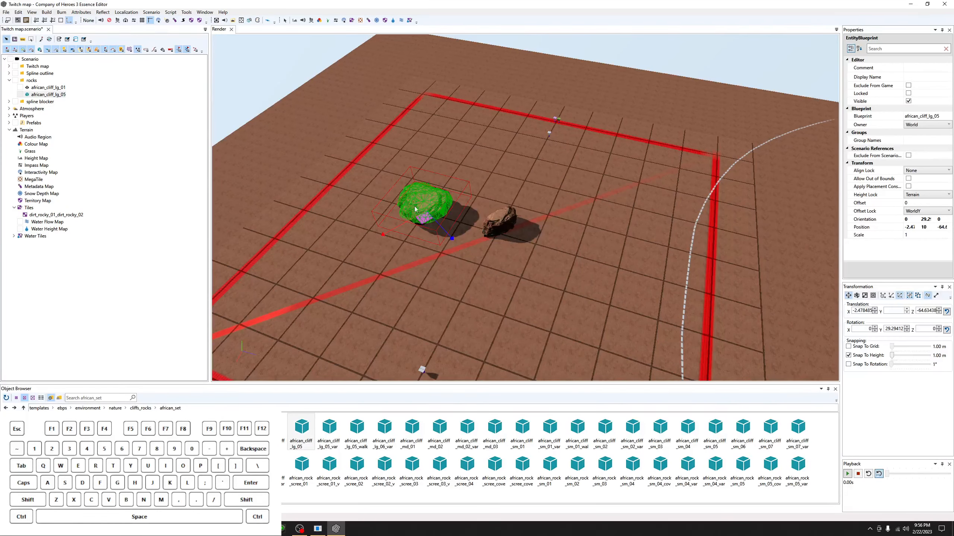
# Check the default parent setting of the rocks layer, place a second african_cliff_lg_05 beside the first, and delete it.
pyautogui.rightClick(33, 81)
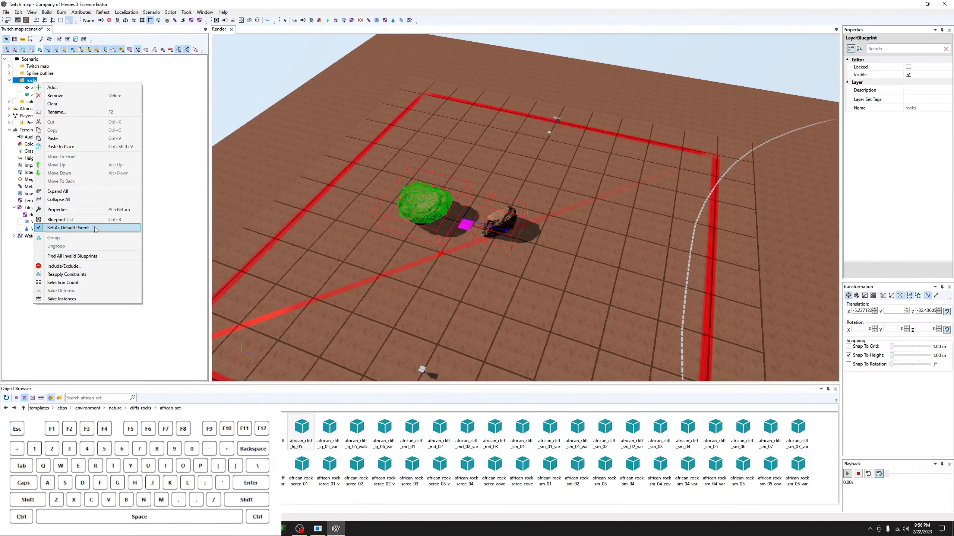
pyautogui.click(129, 326)
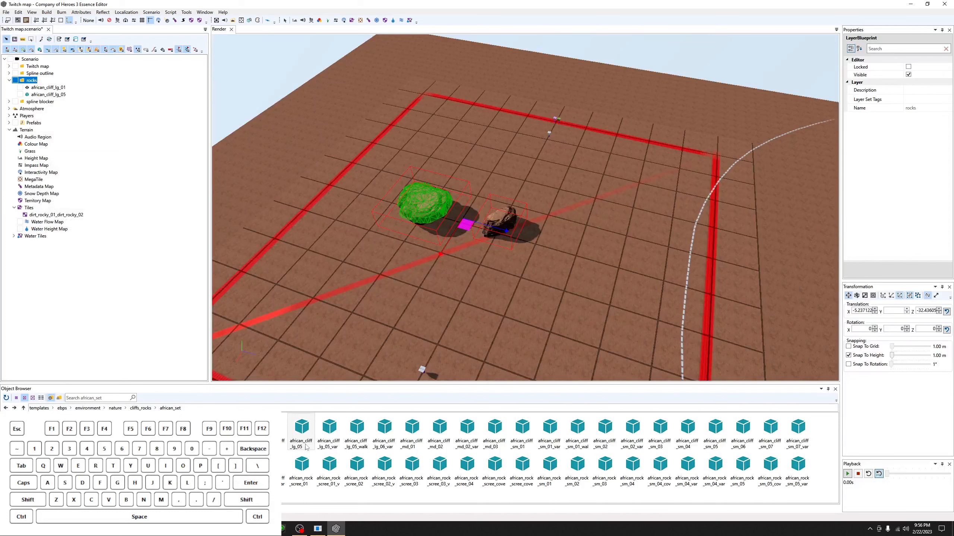
pyautogui.click(300, 432)
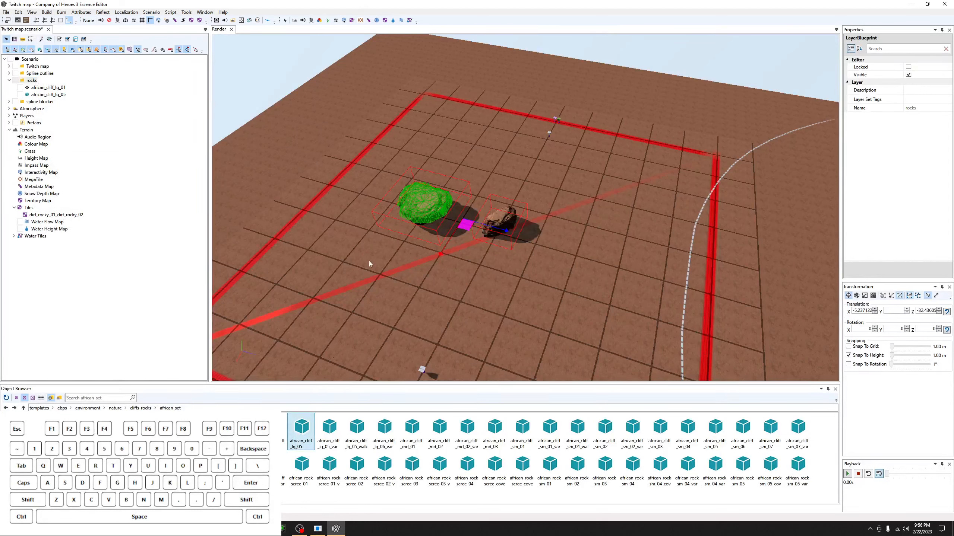
pyautogui.click(376, 234)
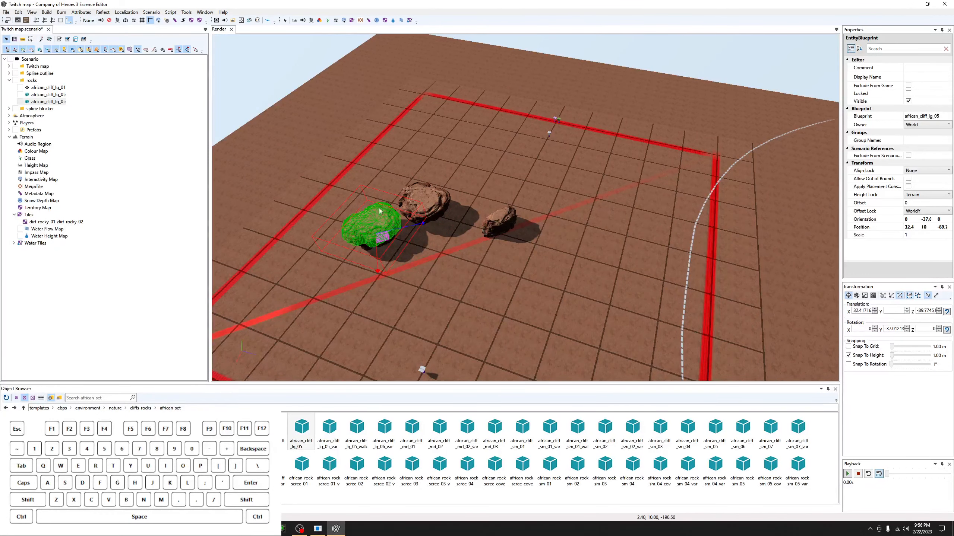
pyautogui.press('Delete')
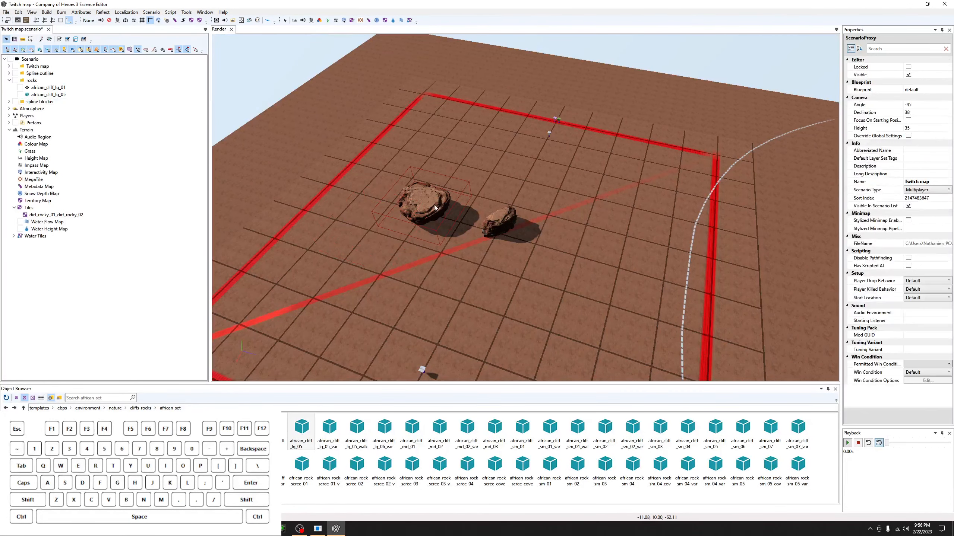
# Move the remaining african_cliff_lg_05 rock farther away from the smaller african_cliff_lg_01 rock.
pyautogui.click(435, 207)
pyautogui.moveTo(428, 218); pyautogui.dragTo(406, 200)
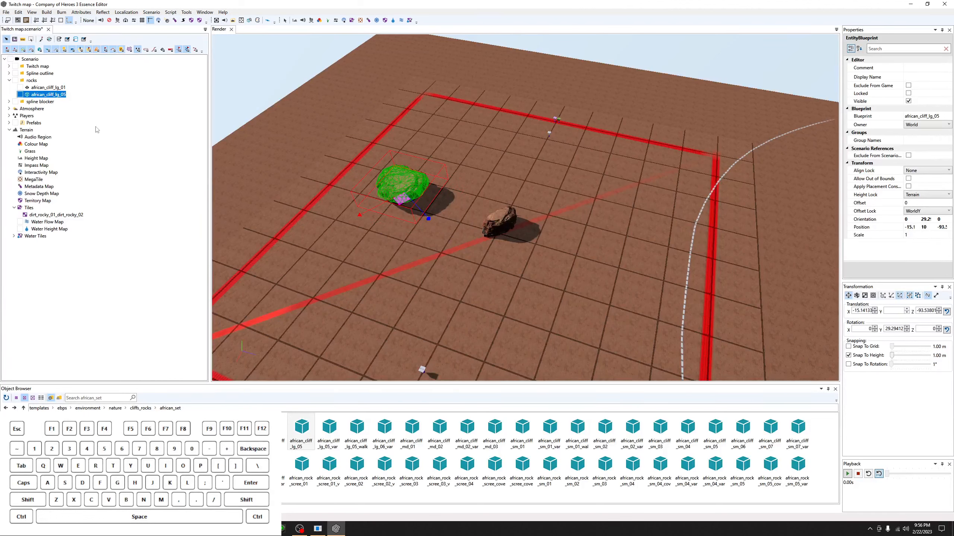
# Add a new layer named rocks 2 to the scenario.
pyautogui.click(30, 59)
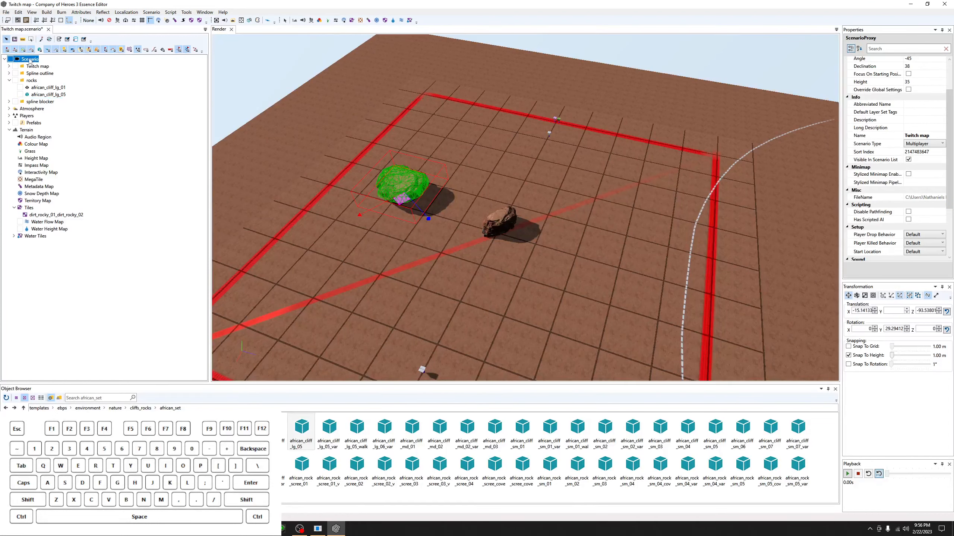
pyautogui.rightClick(30, 59)
pyautogui.click(47, 68)
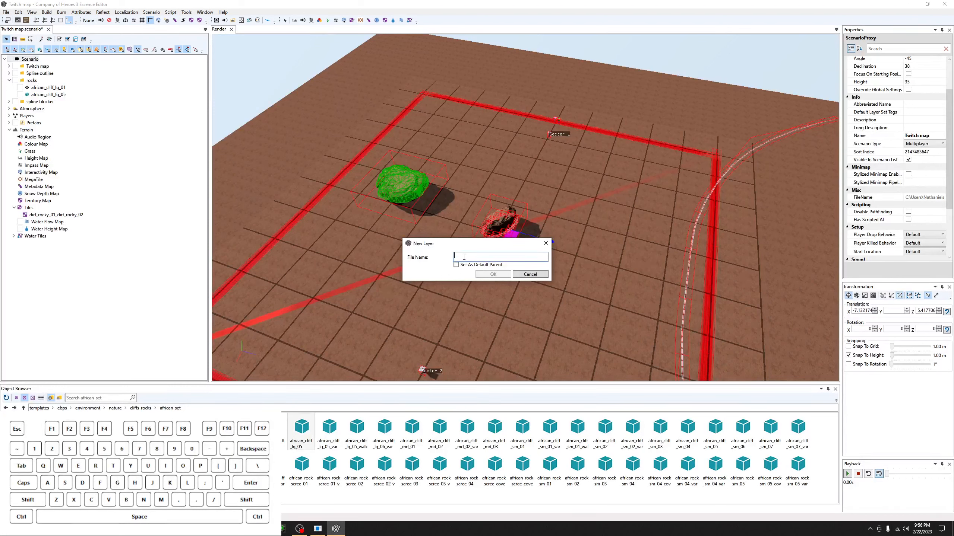
pyautogui.write('rocks 2')
pyautogui.click(493, 274)
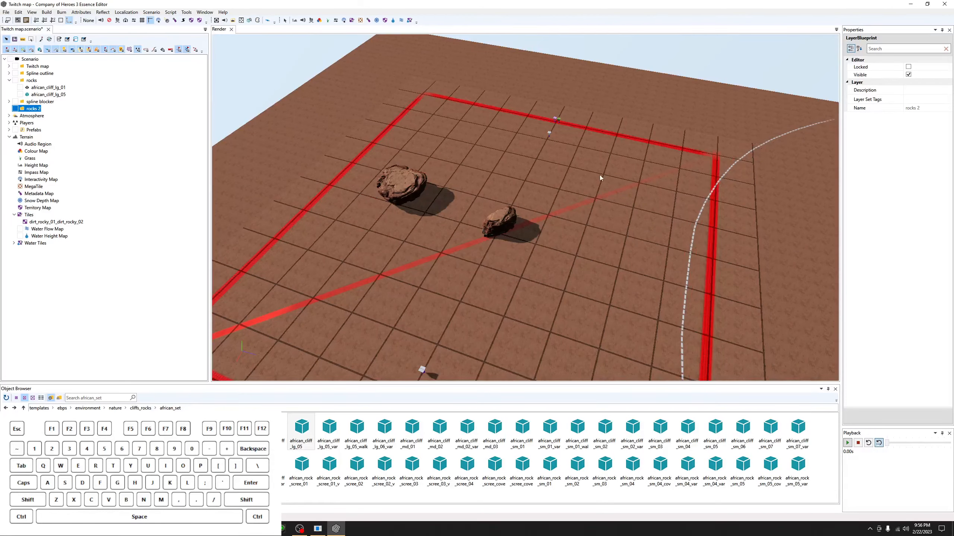
# Move african_cliff_lg_05 directly from the rocks layer into rocks 2 and undo the move.
pyautogui.click(39, 95)
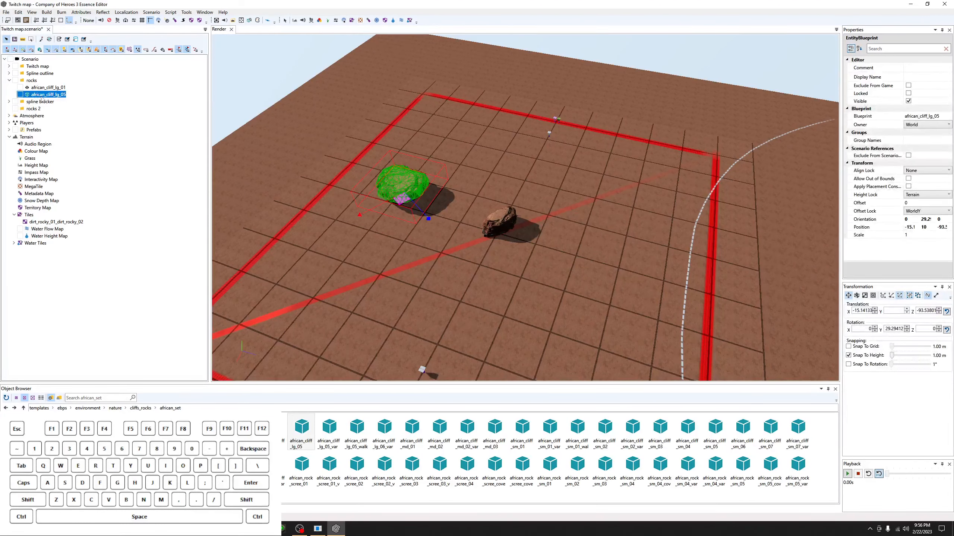
pyautogui.moveTo(42, 98)
pyautogui.mouseDown()
pyautogui.moveTo(72, 101)
pyautogui.moveTo(41, 110)
pyautogui.mouseUp()
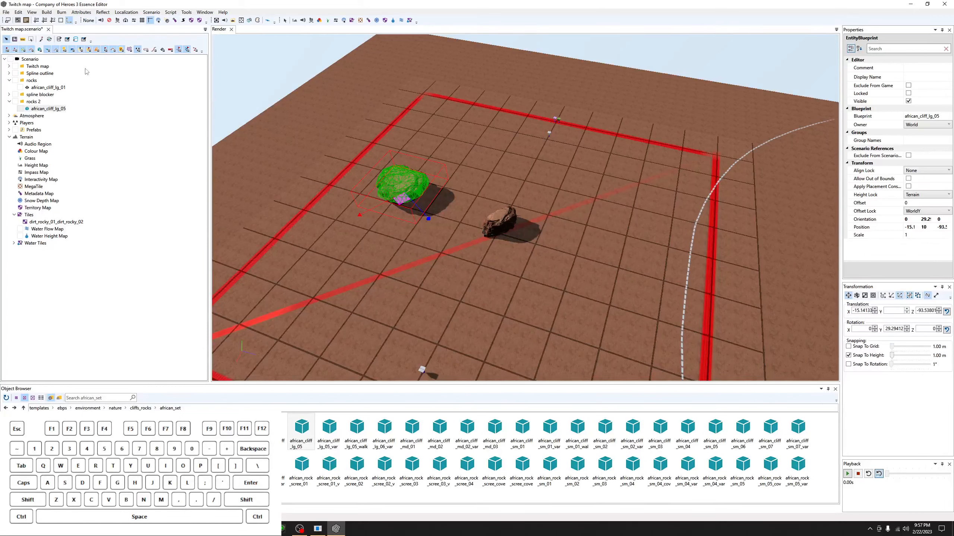
pyautogui.click(52, 109)
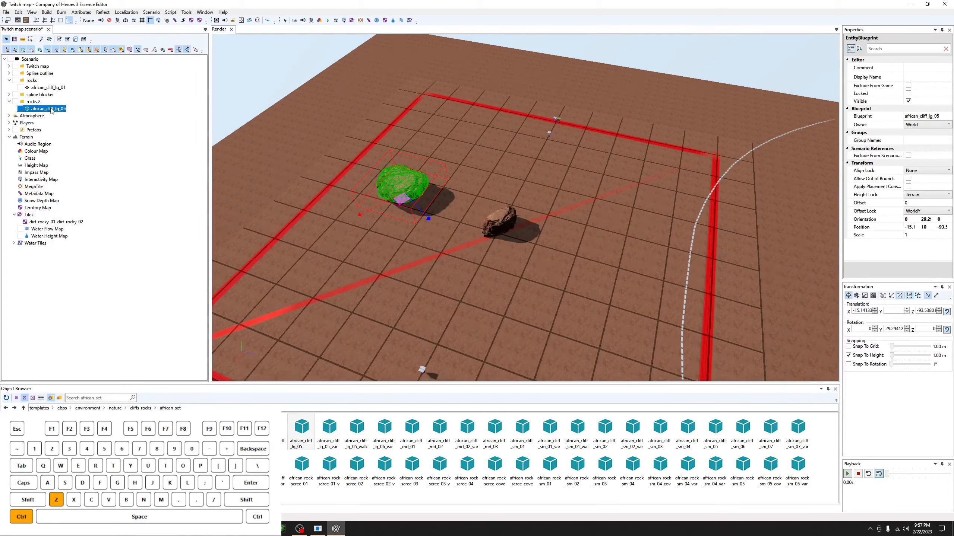
pyautogui.moveTo(52, 109); pyautogui.dragTo(46, 99)
# Cut african_cliff_lg_05 from the rocks layer and paste it in place into rocks 2, undoing a first ordinary paste.
pyautogui.rightClick(46, 97)
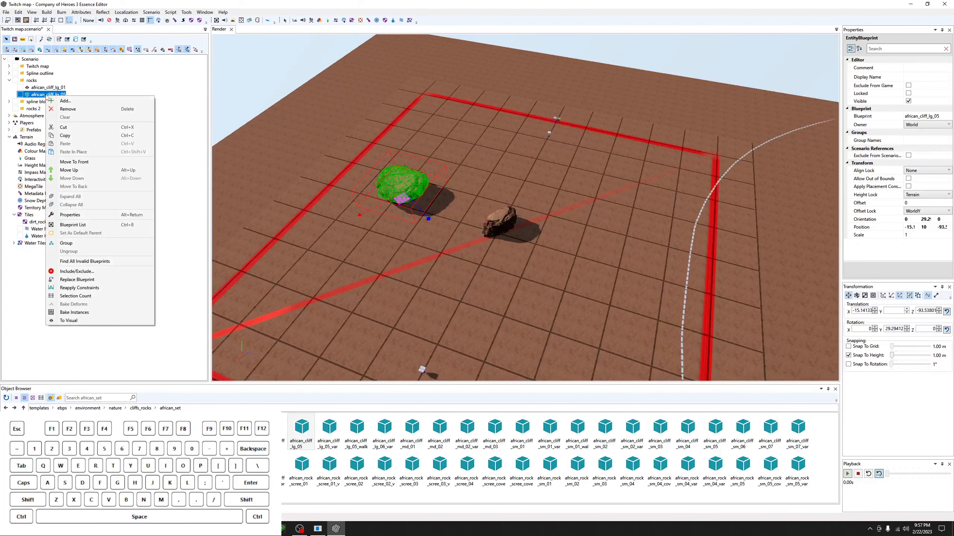
pyautogui.click(64, 127)
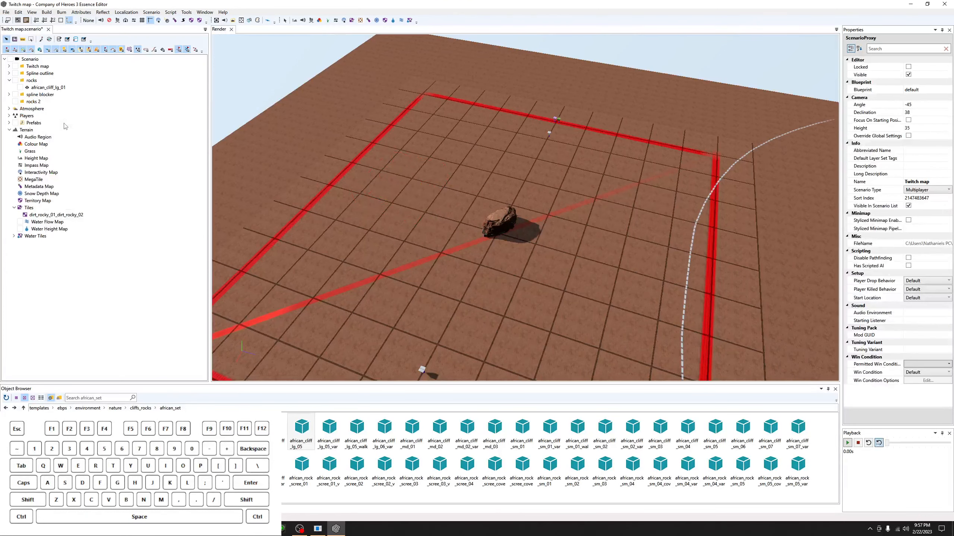
pyautogui.rightClick(32, 102)
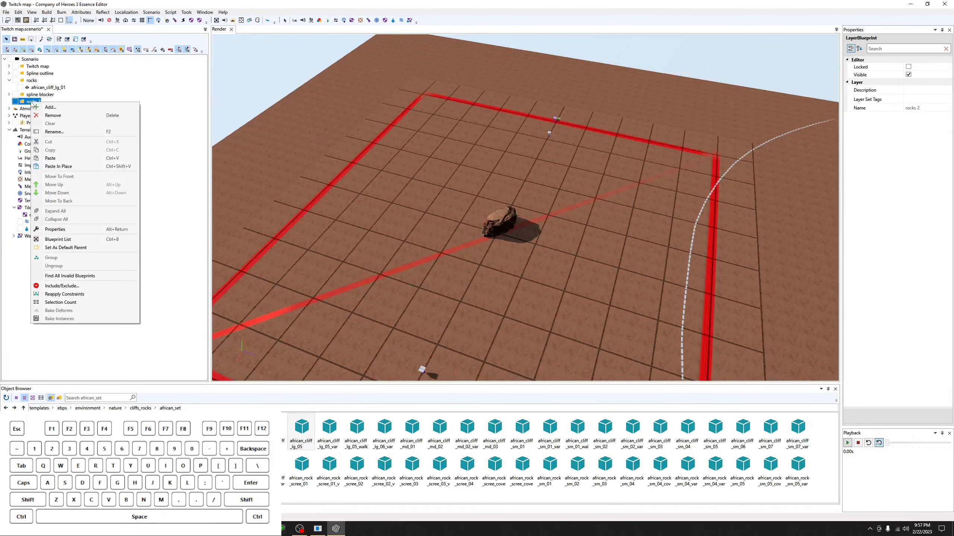
pyautogui.click(53, 158)
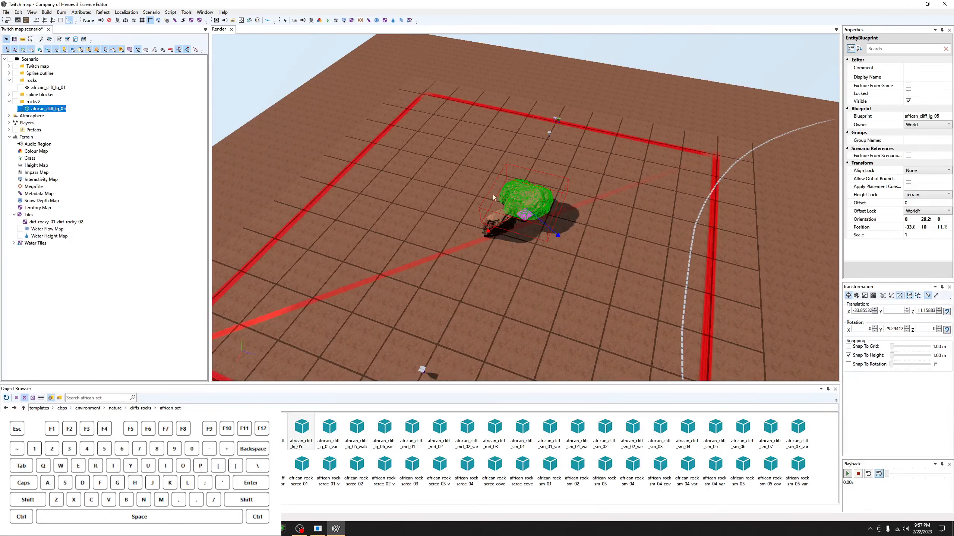
pyautogui.hotkey('ctrl', 'z')
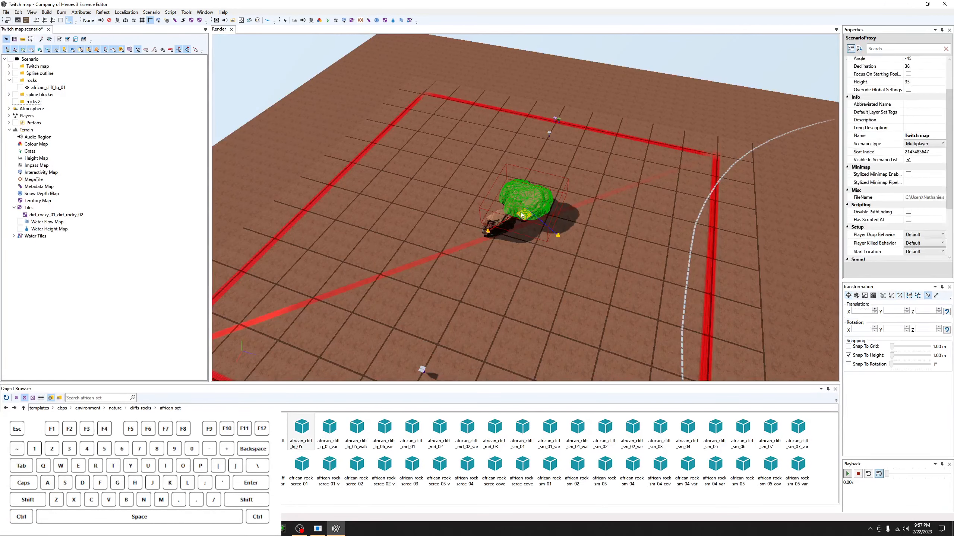
pyautogui.rightClick(29, 102)
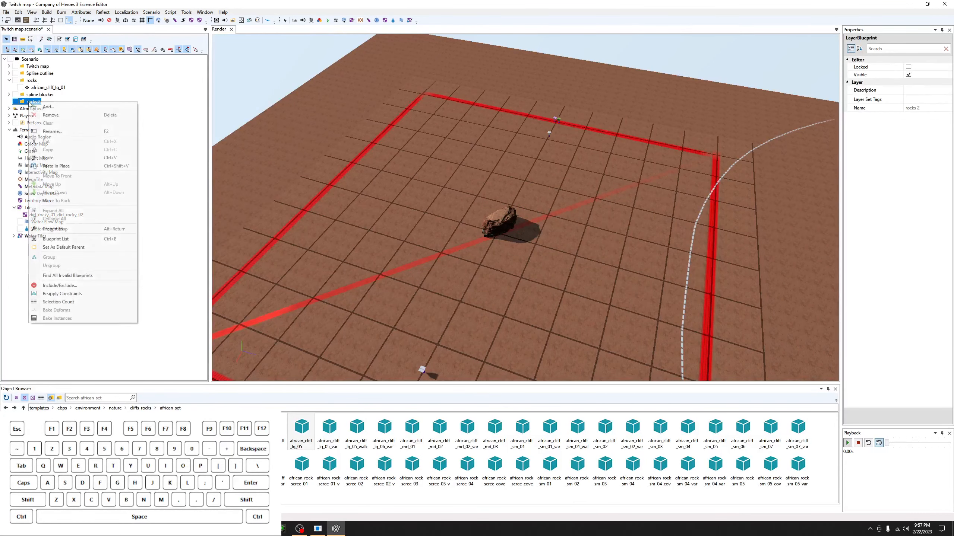
pyautogui.click(81, 165)
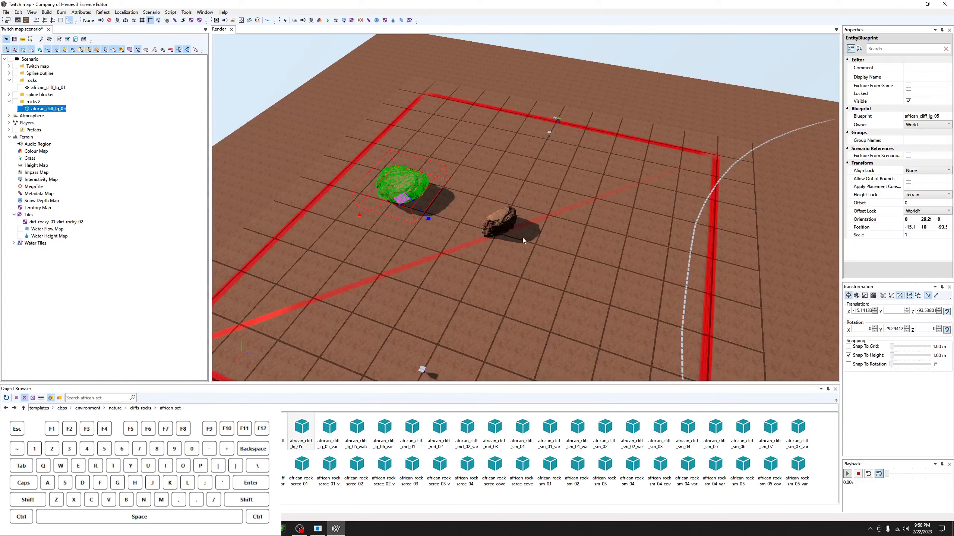
# Add african_cliff_lg_01 and the Sector 1 starting_territory_team entity to the selection, and remove african_cliff_lg_01 from it again.
pyautogui.keyDown('shift'); pyautogui.click(506, 226); pyautogui.keyUp('shift')
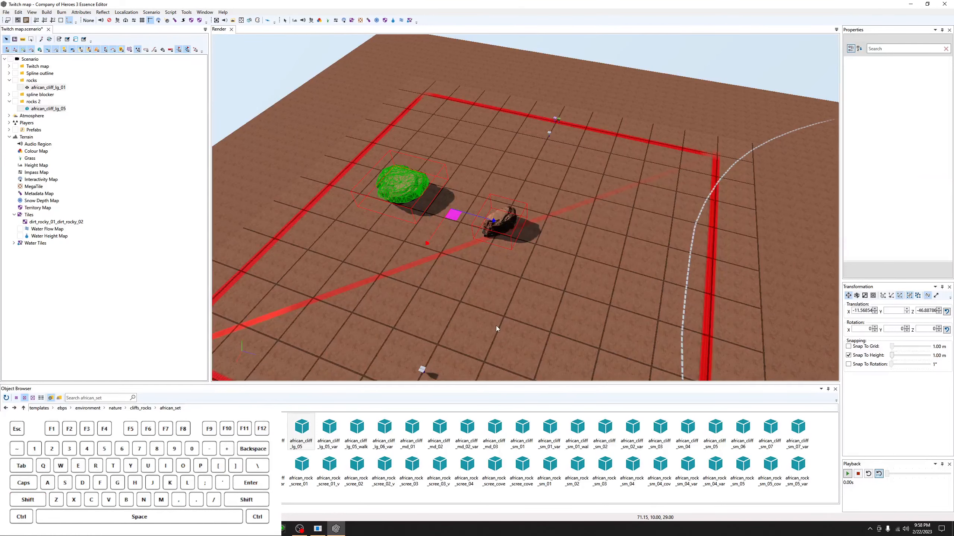
pyautogui.scroll(3, 497, 323)
pyautogui.moveTo(499, 307); pyautogui.dragTo(525, 294, button='middle')
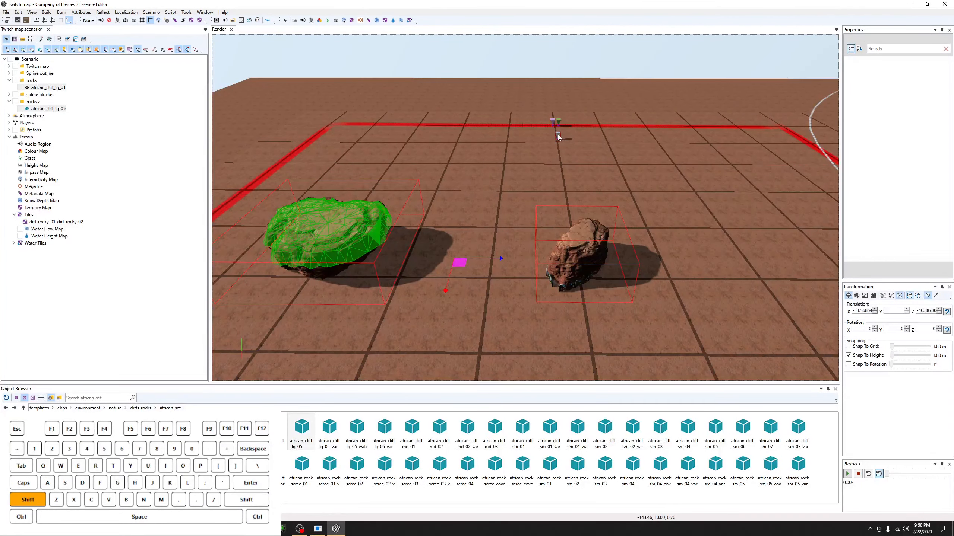
pyautogui.keyDown('shift'); pyautogui.click(567, 145); pyautogui.keyUp('shift')
pyautogui.moveTo(568, 145); pyautogui.dragTo(583, 168, button='middle')
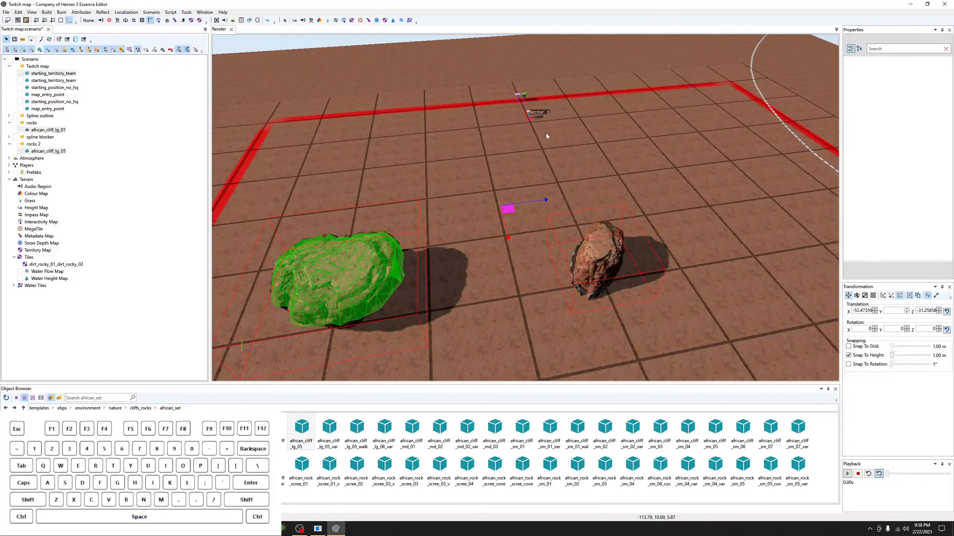
pyautogui.press('shift')
pyautogui.keyDown('ctrl'); pyautogui.click(590, 258); pyautogui.keyUp('ctrl')
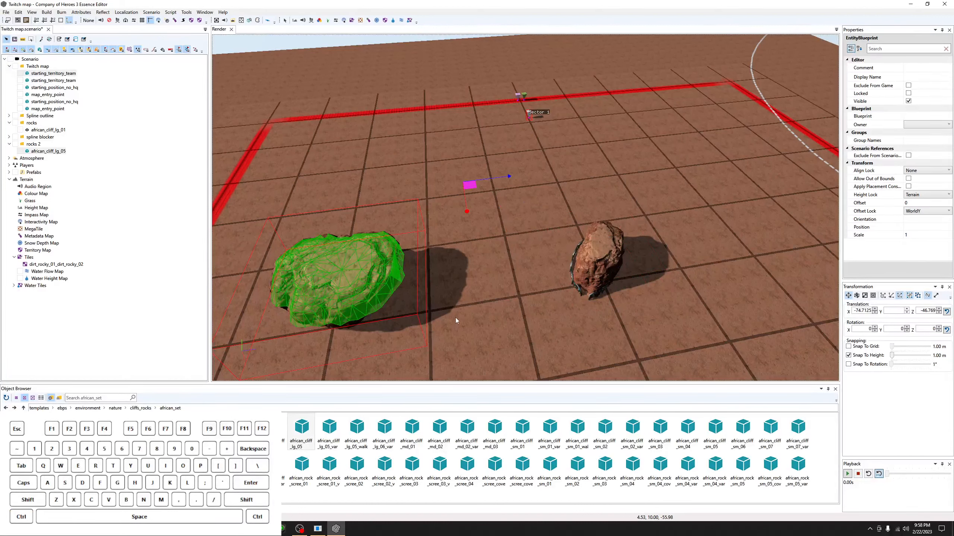
# Multi-select the last map_entry_point with both starting_territory_team entities, and replace that selection with the full range of six Twitch map entities.
pyautogui.click(384, 283)
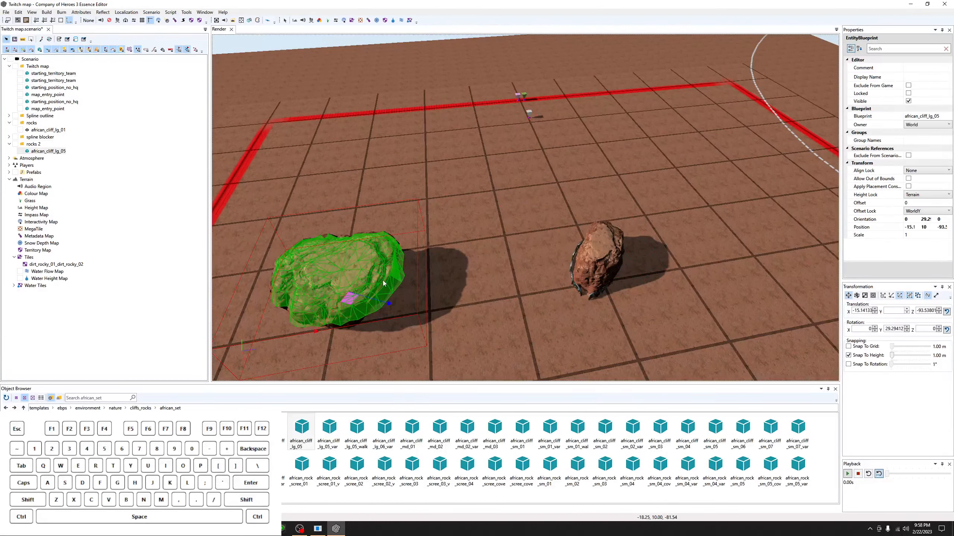
pyautogui.click(44, 108)
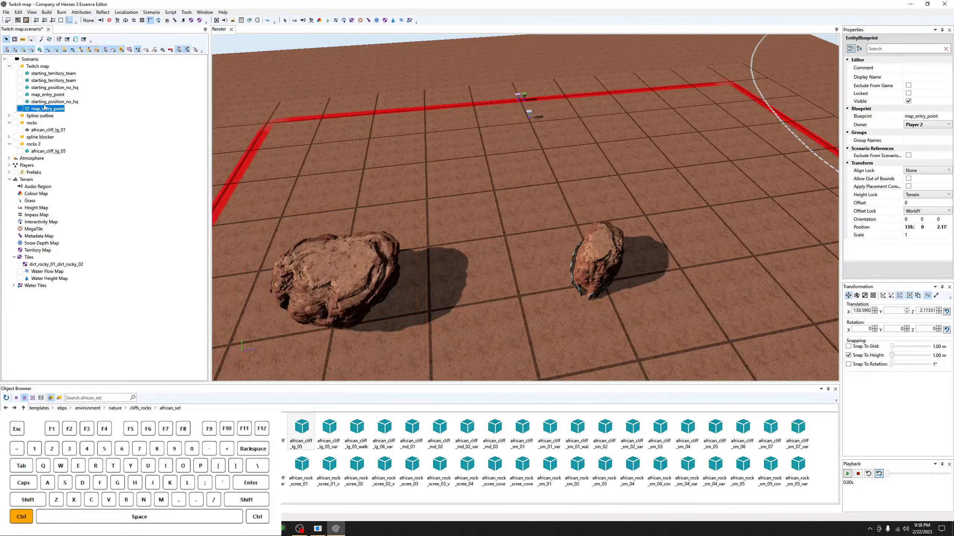
pyautogui.keyDown('ctrl'); pyautogui.click(54, 81); pyautogui.keyUp('ctrl')
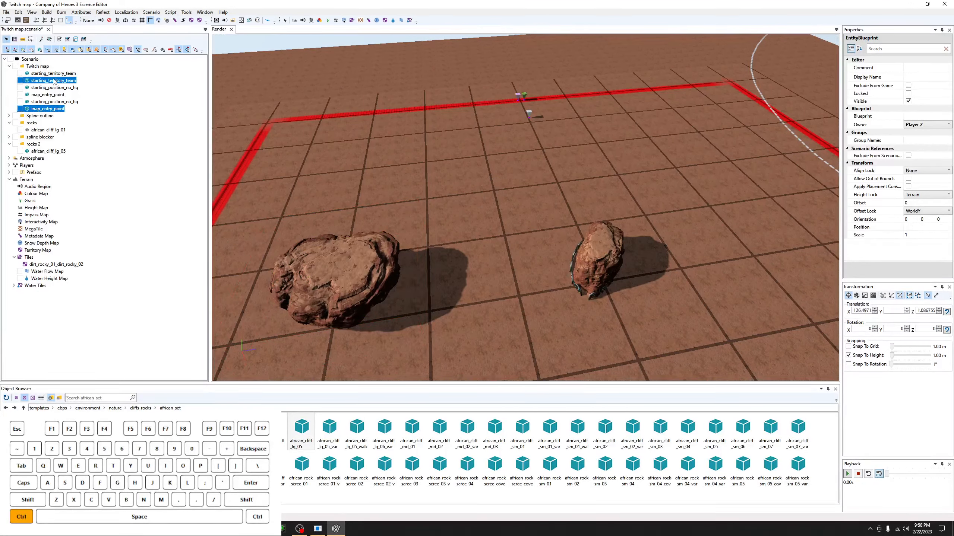
pyautogui.keyDown('ctrl'); pyautogui.click(57, 75); pyautogui.keyUp('ctrl')
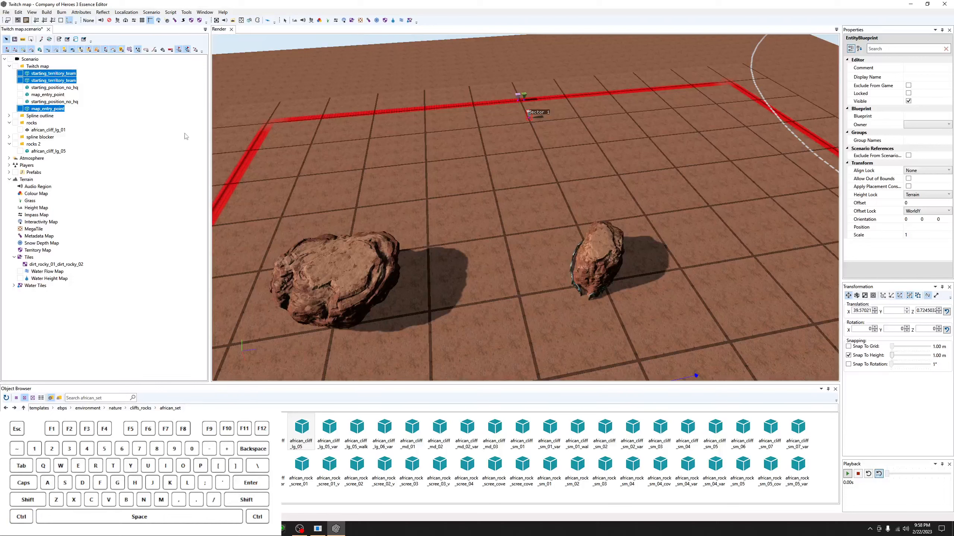
pyautogui.click(57, 74)
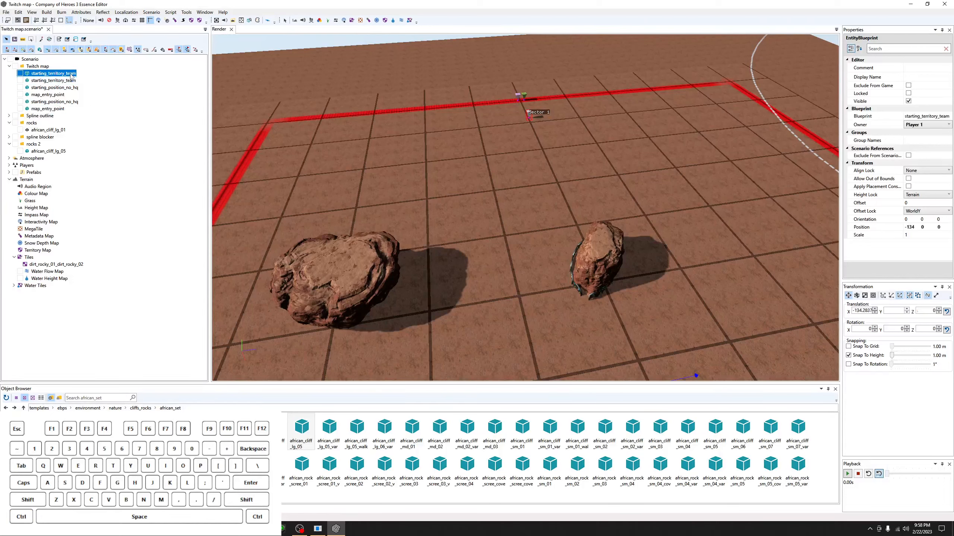
pyautogui.keyDown('shift'); pyautogui.click(51, 109); pyautogui.keyUp('shift')
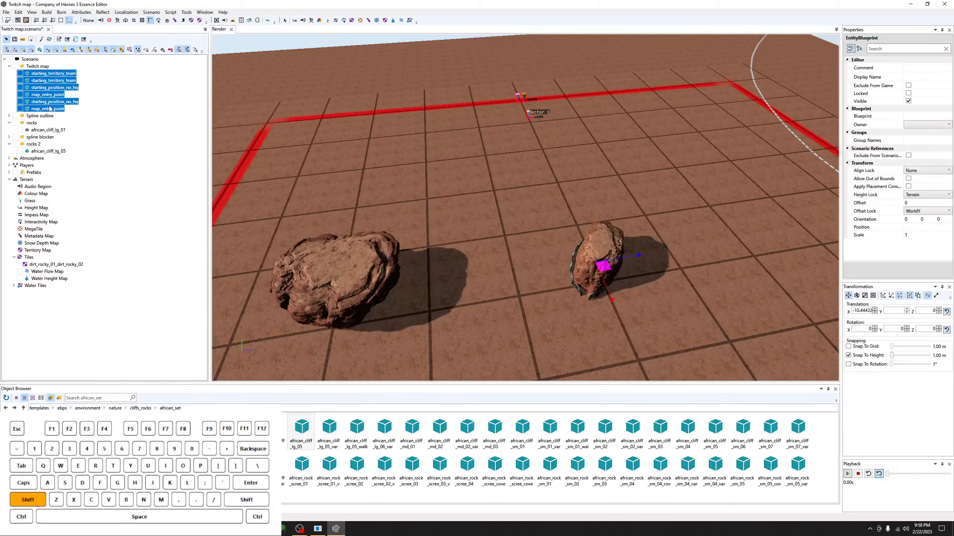
# Select african_cliff_lg_05 and add the first map_entry_point and the first starting_position_no_hq of the Twitch map layer to the selection.
pyautogui.click(306, 299)
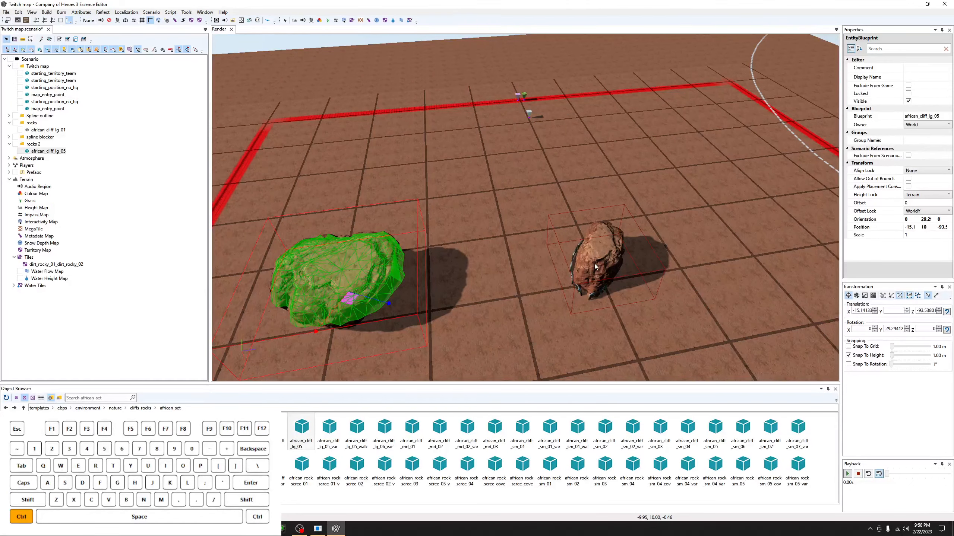
pyautogui.keyDown('ctrl'); pyautogui.click(37, 94); pyautogui.keyUp('ctrl')
pyautogui.keyDown('ctrl'); pyautogui.click(41, 87); pyautogui.keyUp('ctrl')
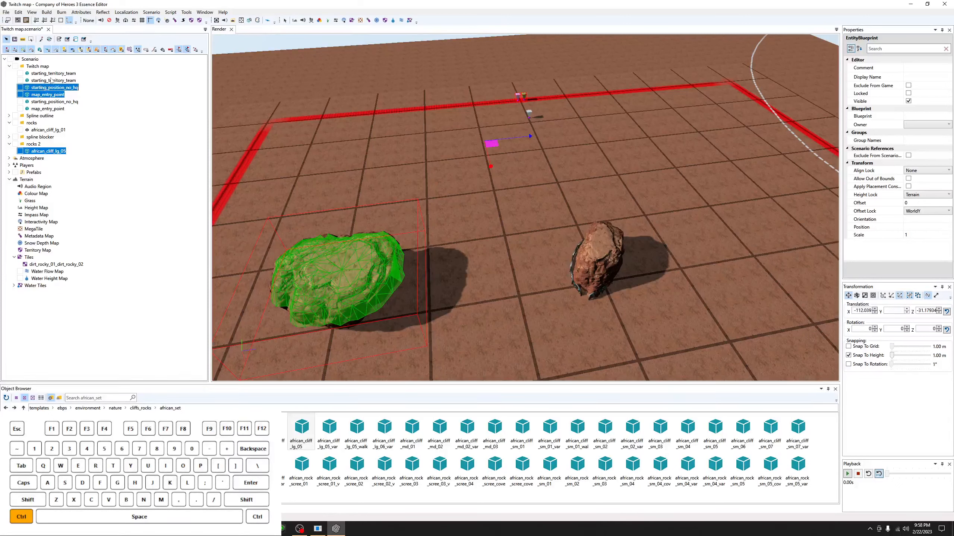
# Extend the african_cliff_lg_05 selection with african_cliff_lg_01 and the Sector 1 entity, and reduce it back to african_cliff_lg_05 alone.
pyautogui.click(258, 258)
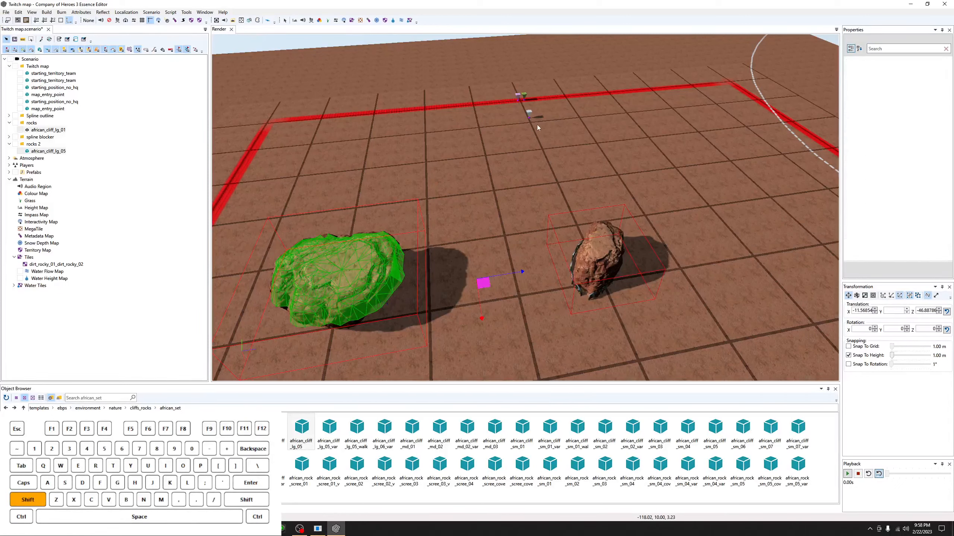
pyautogui.click(529, 116)
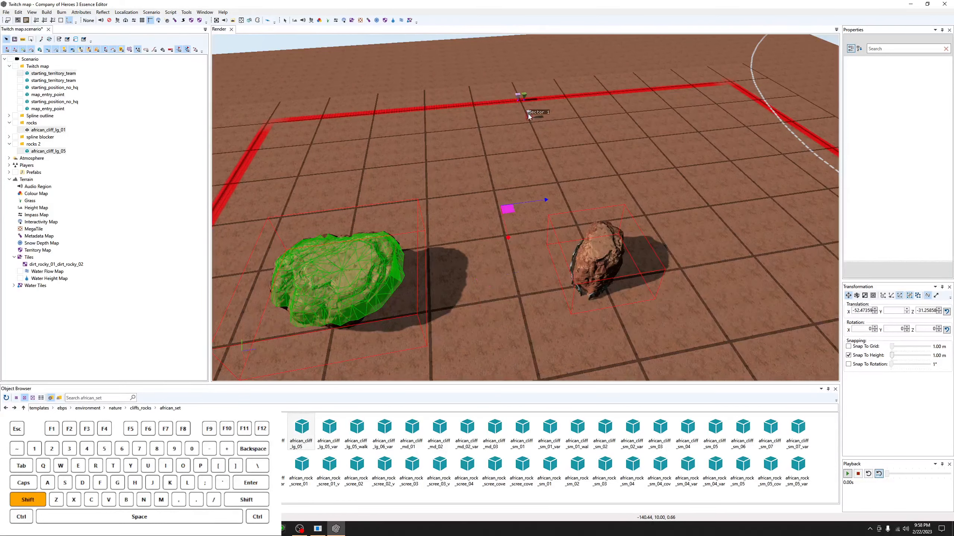
pyautogui.keyDown('ctrl'); pyautogui.click(528, 114); pyautogui.keyUp('ctrl')
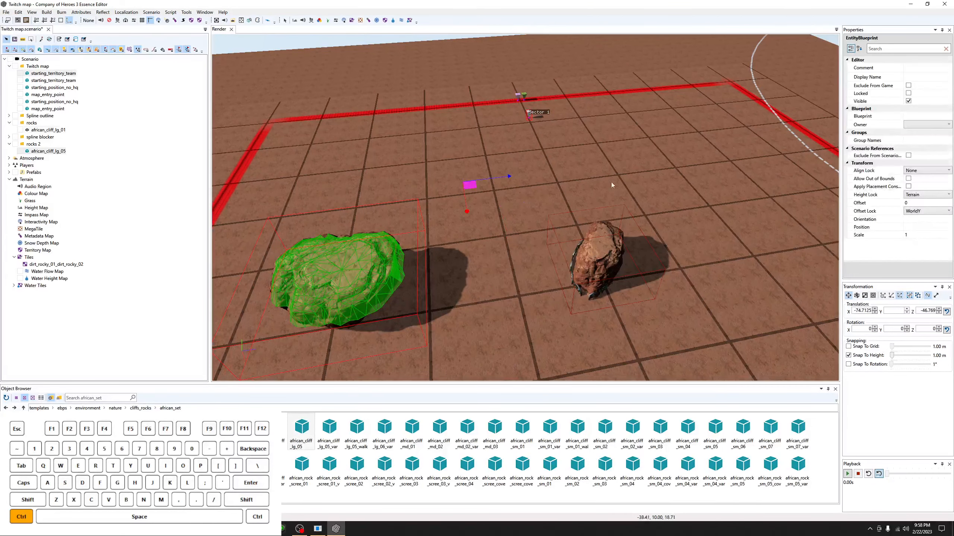
pyautogui.keyDown('ctrl'); pyautogui.click(527, 113); pyautogui.keyUp('ctrl')
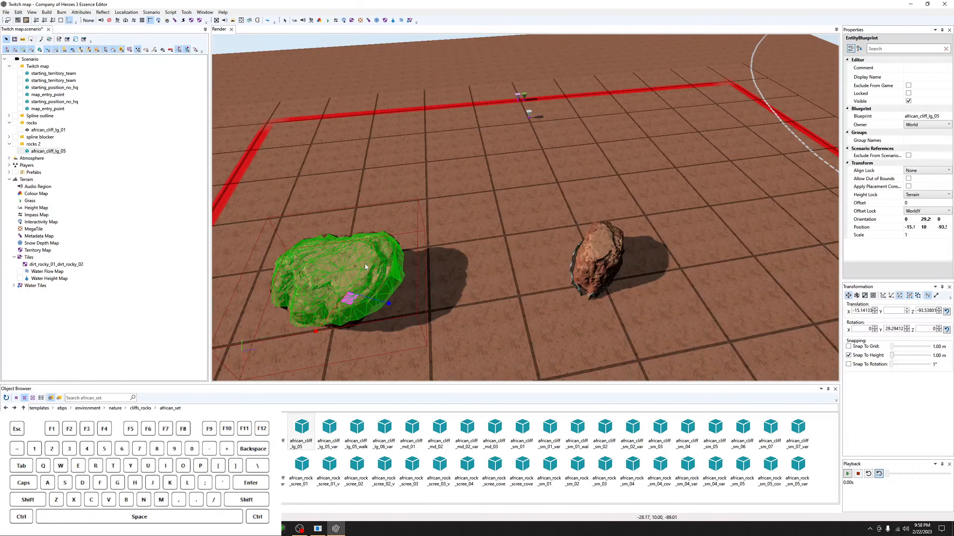
# Clear the selection, reselect african_cliff_lg_05 and relocate it directly to the far side of african_cliff_lg_01, at about X 37, Z 85.
pyautogui.moveTo(374, 324); pyautogui.dragTo(411, 264, button='middle')
pyautogui.click(521, 285)
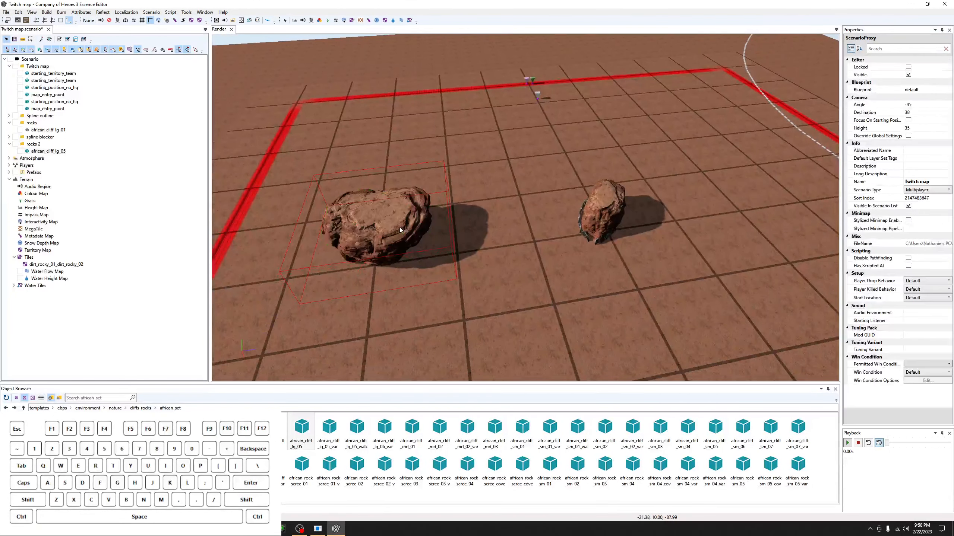
pyautogui.click(399, 229)
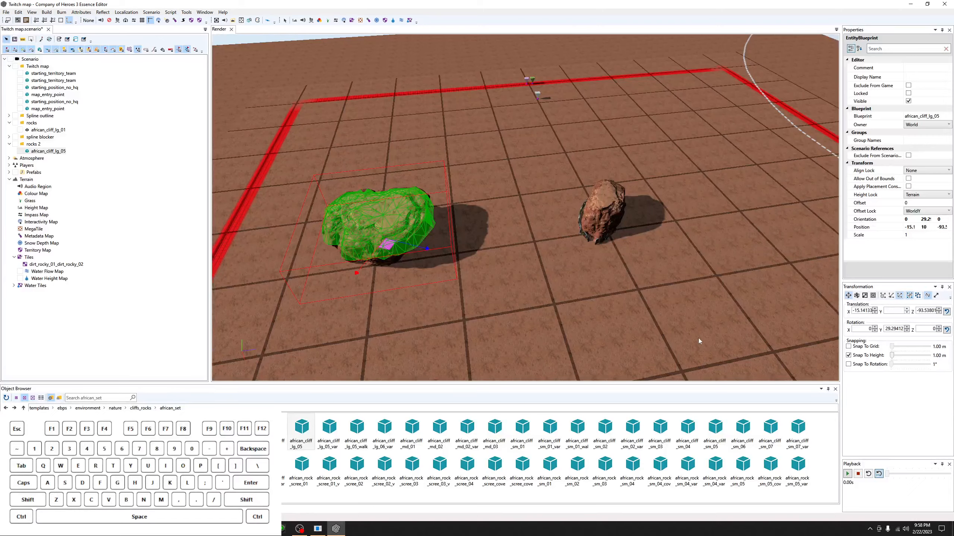
pyautogui.moveTo(698, 339); pyautogui.dragTo(650, 322, button='middle')
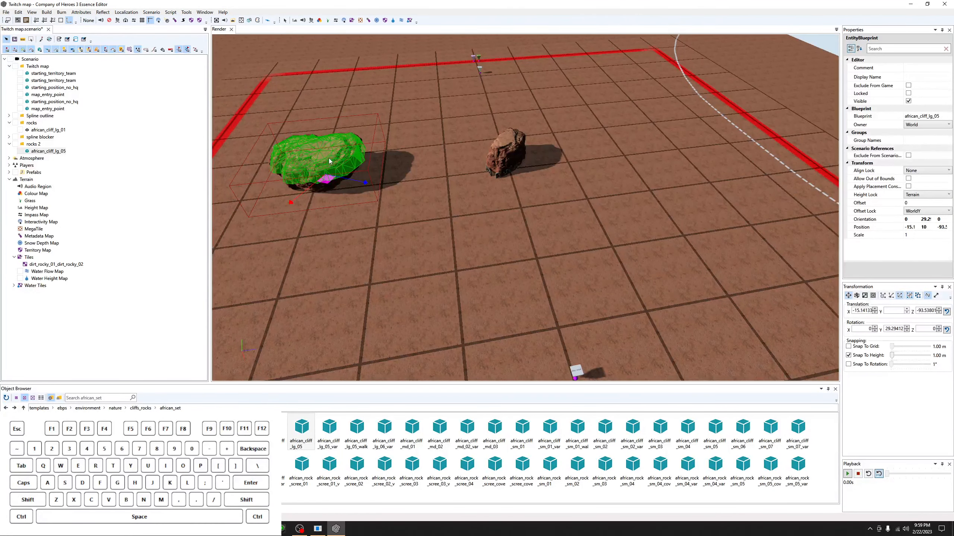
pyautogui.press('ctrl')
pyautogui.press('shift')
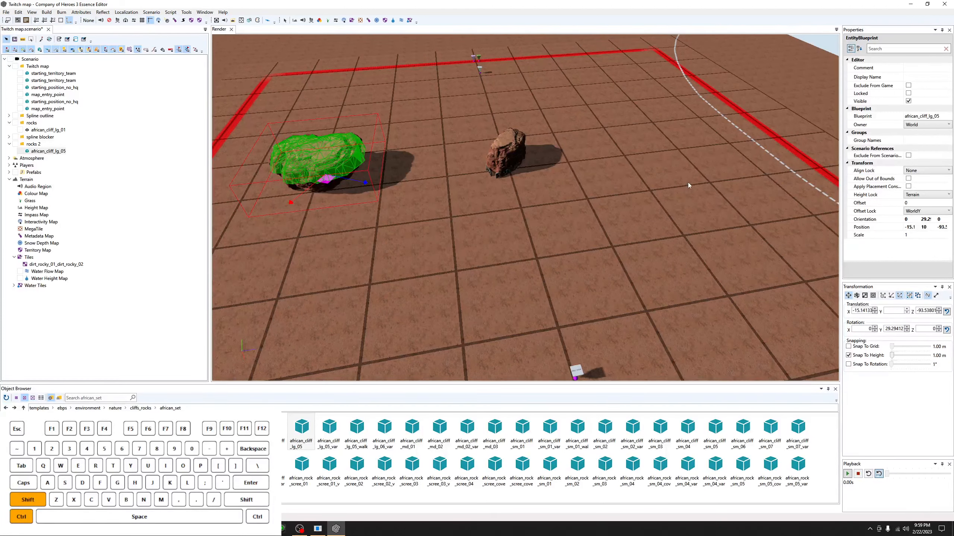
pyautogui.keyDown('ctrl'); pyautogui.keyDown('shift'); pyautogui.click(697, 192); pyautogui.keyUp('shift'); pyautogui.keyUp('ctrl')
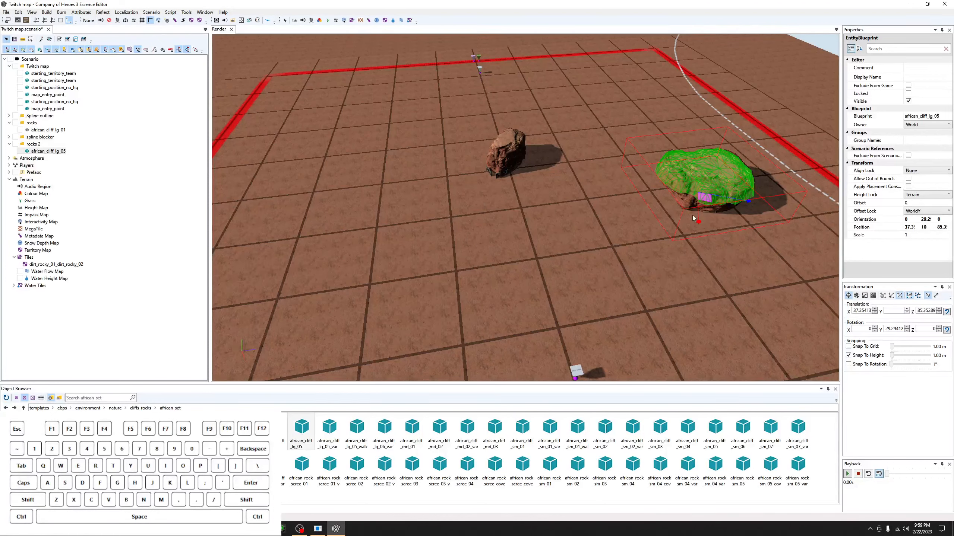
# Move african_cliff_lg_05 to about X 40, Z 66, and relocate it directly back across african_cliff_lg_01 to about X -19, Z -99.
pyautogui.moveTo(705, 200); pyautogui.dragTo(687, 211)
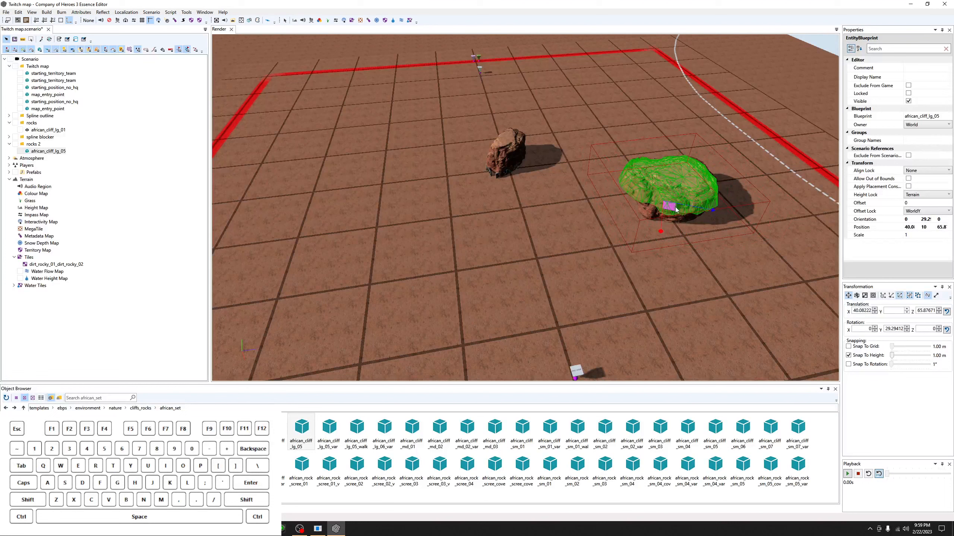
pyautogui.keyDown('ctrl'); pyautogui.keyDown('shift'); pyautogui.click(316, 175); pyautogui.keyUp('shift'); pyautogui.keyUp('ctrl')
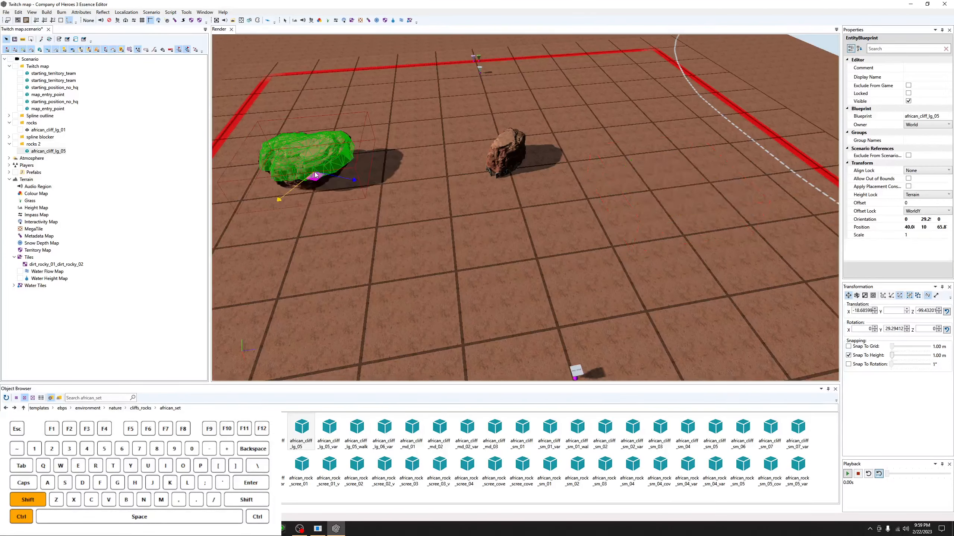